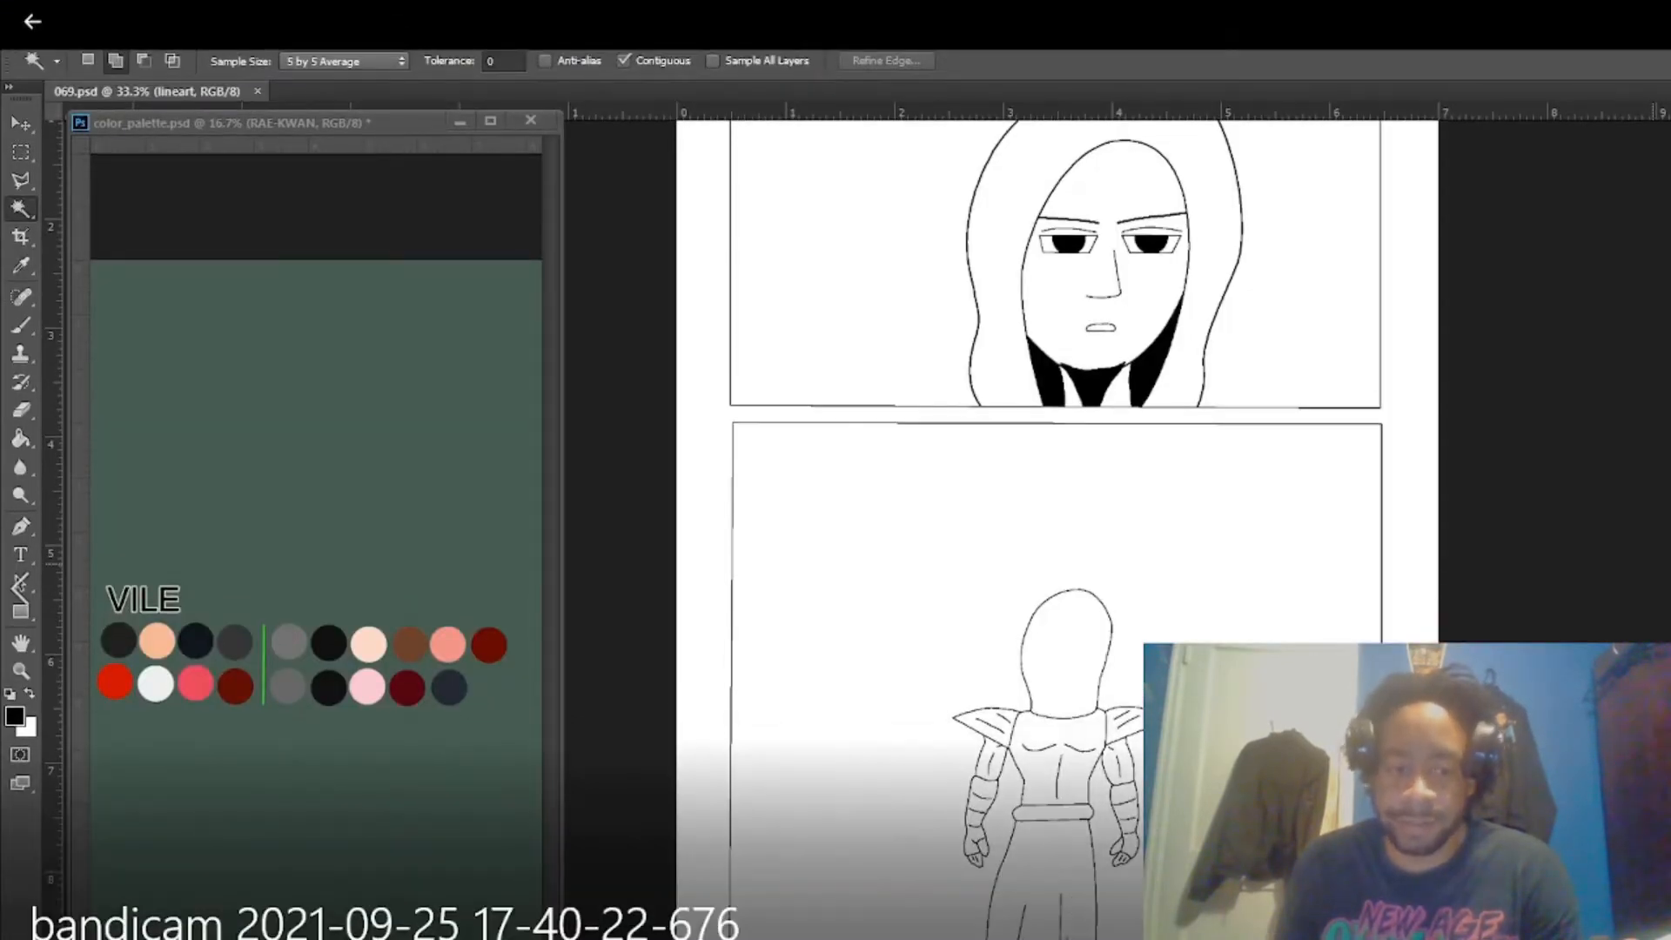
Duplicate the lineart layer and fill the backgrounds of both comic panels with dark grey.
{"action": "key", "text": "ctrl+j"}
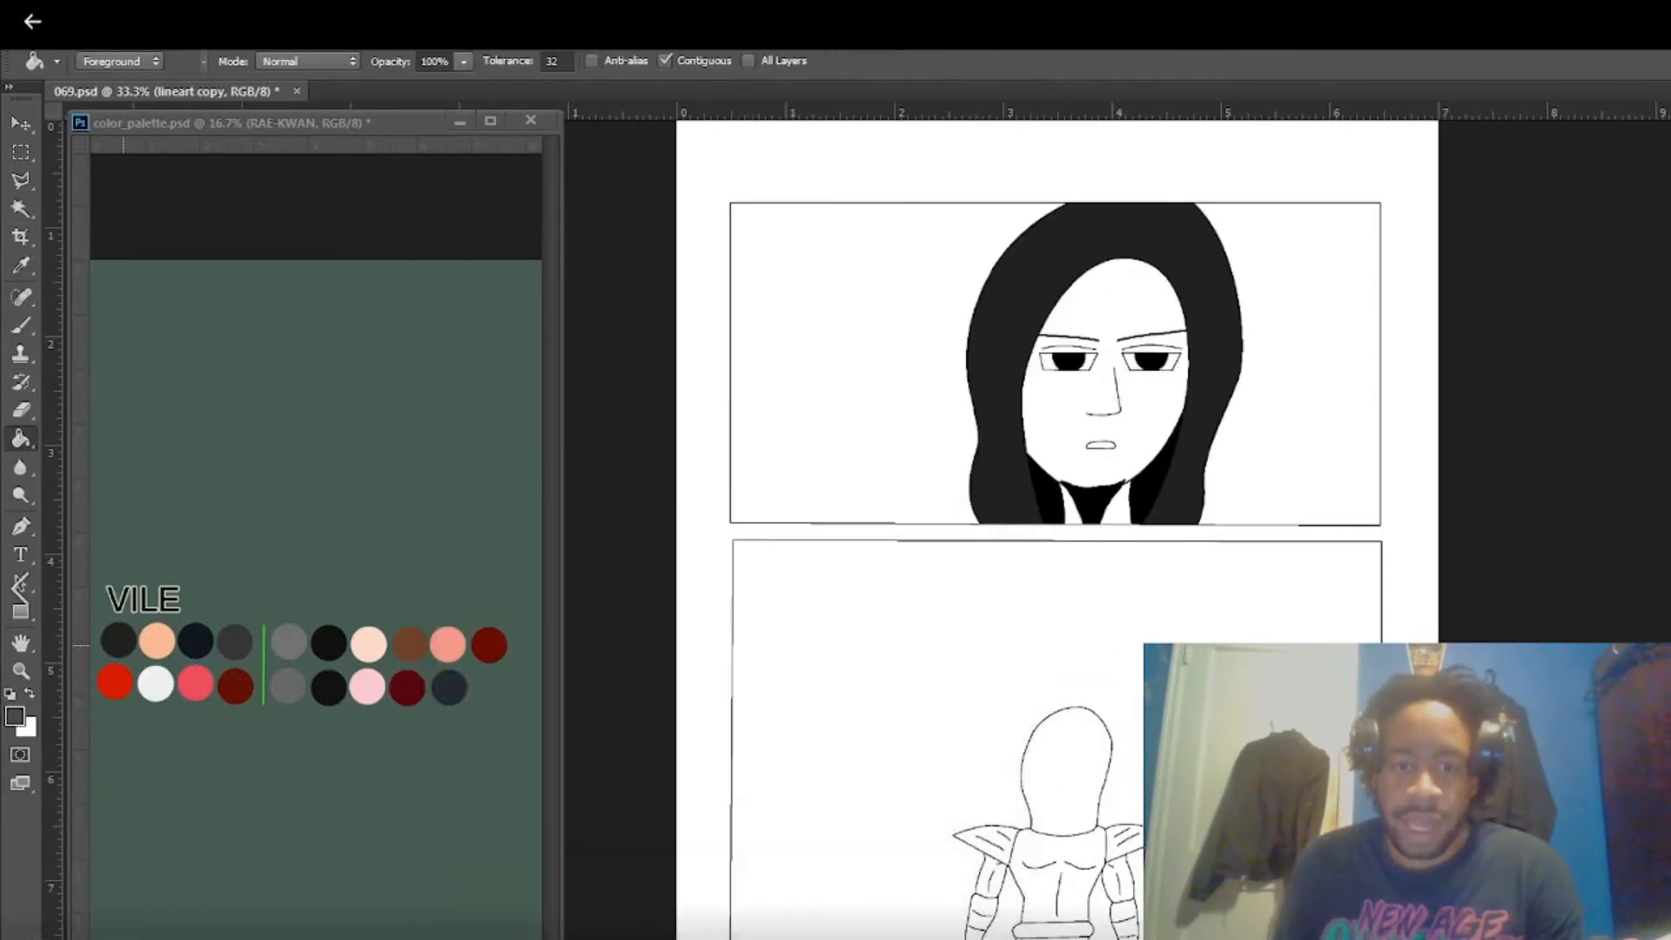
{"action": "left_click", "coordinate": [1296, 363]}
{"action": "left_click", "coordinate": [835, 363]}
{"action": "left_click", "coordinate": [870, 626]}
Fill the two white neck areas below the chin in the upper panel with the near-black VILE swatch color.
{"action": "left_click", "coordinate": [118, 635], "text": "alt"}
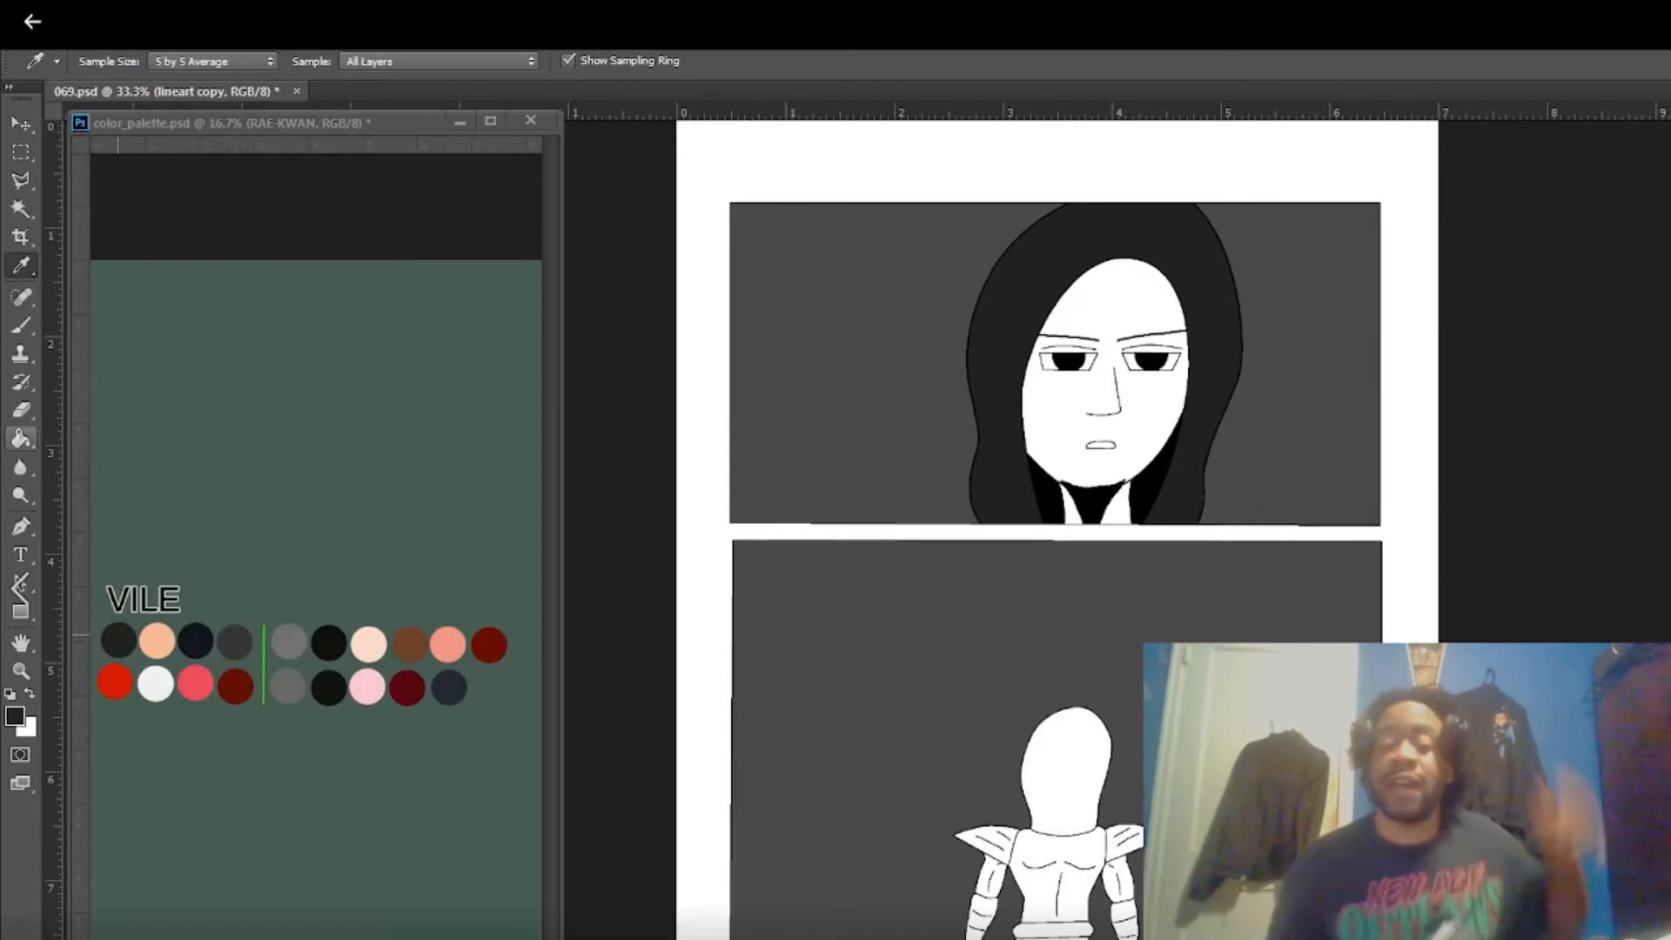
{"action": "left_click", "coordinate": [20, 439]}
{"action": "left_click", "coordinate": [1074, 513]}
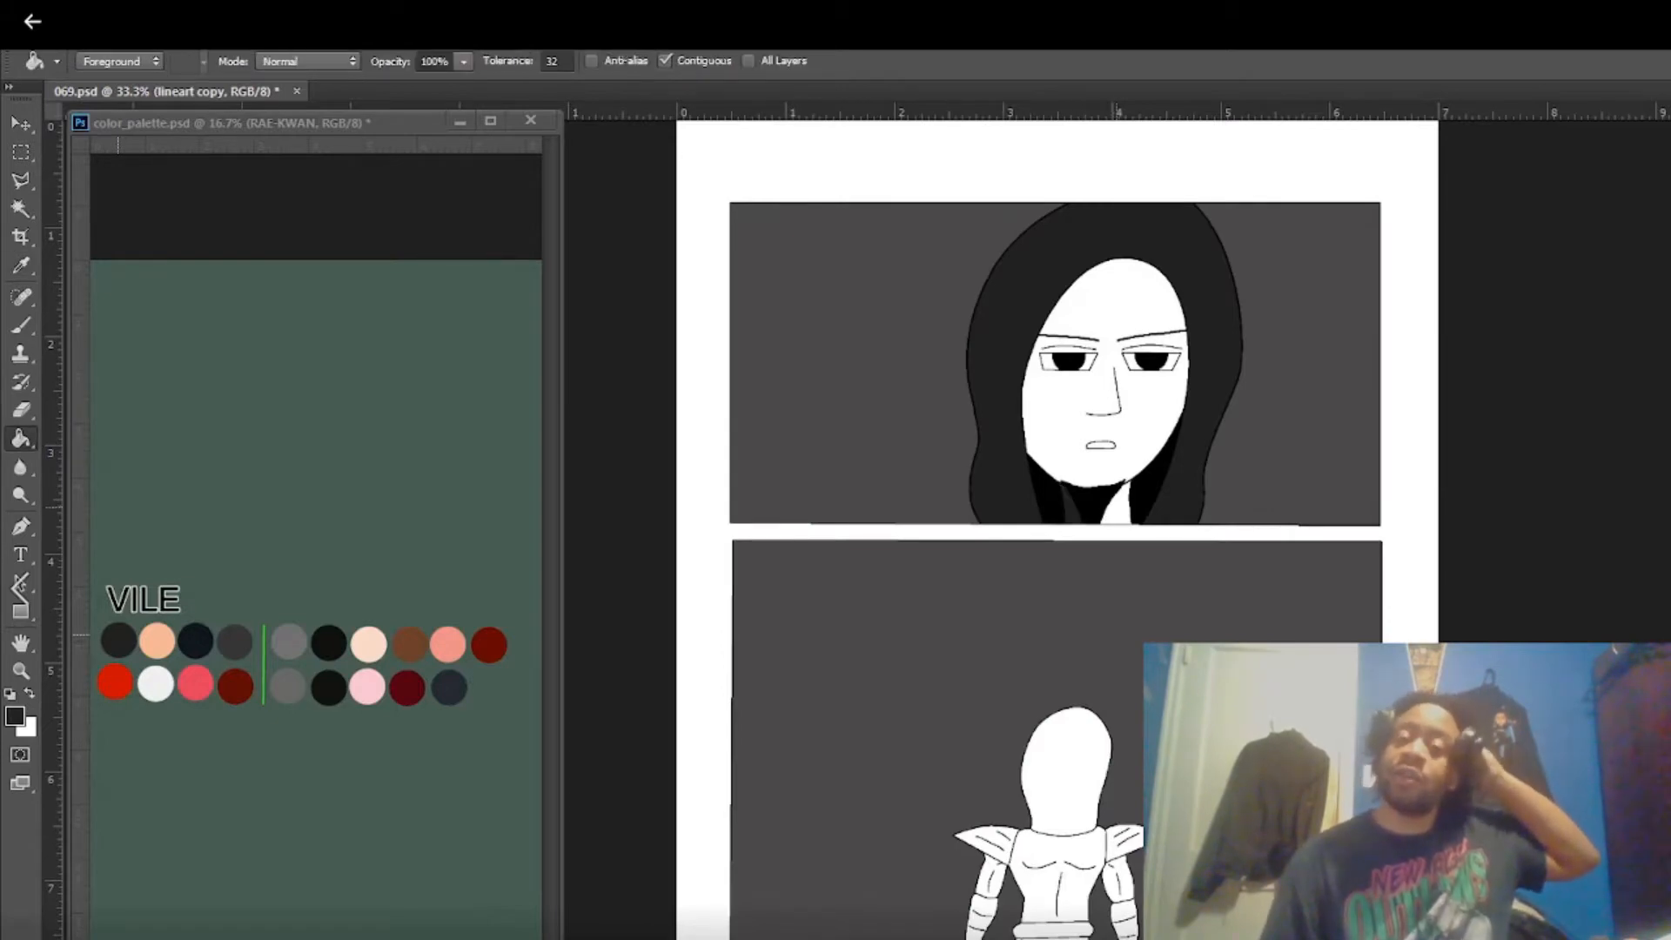
{"action": "left_click", "coordinate": [1116, 505]}
Fill the face in the upper panel with the peach VILE swatch color, and swap the foreground and background colors.
{"action": "left_click", "coordinate": [21, 265]}
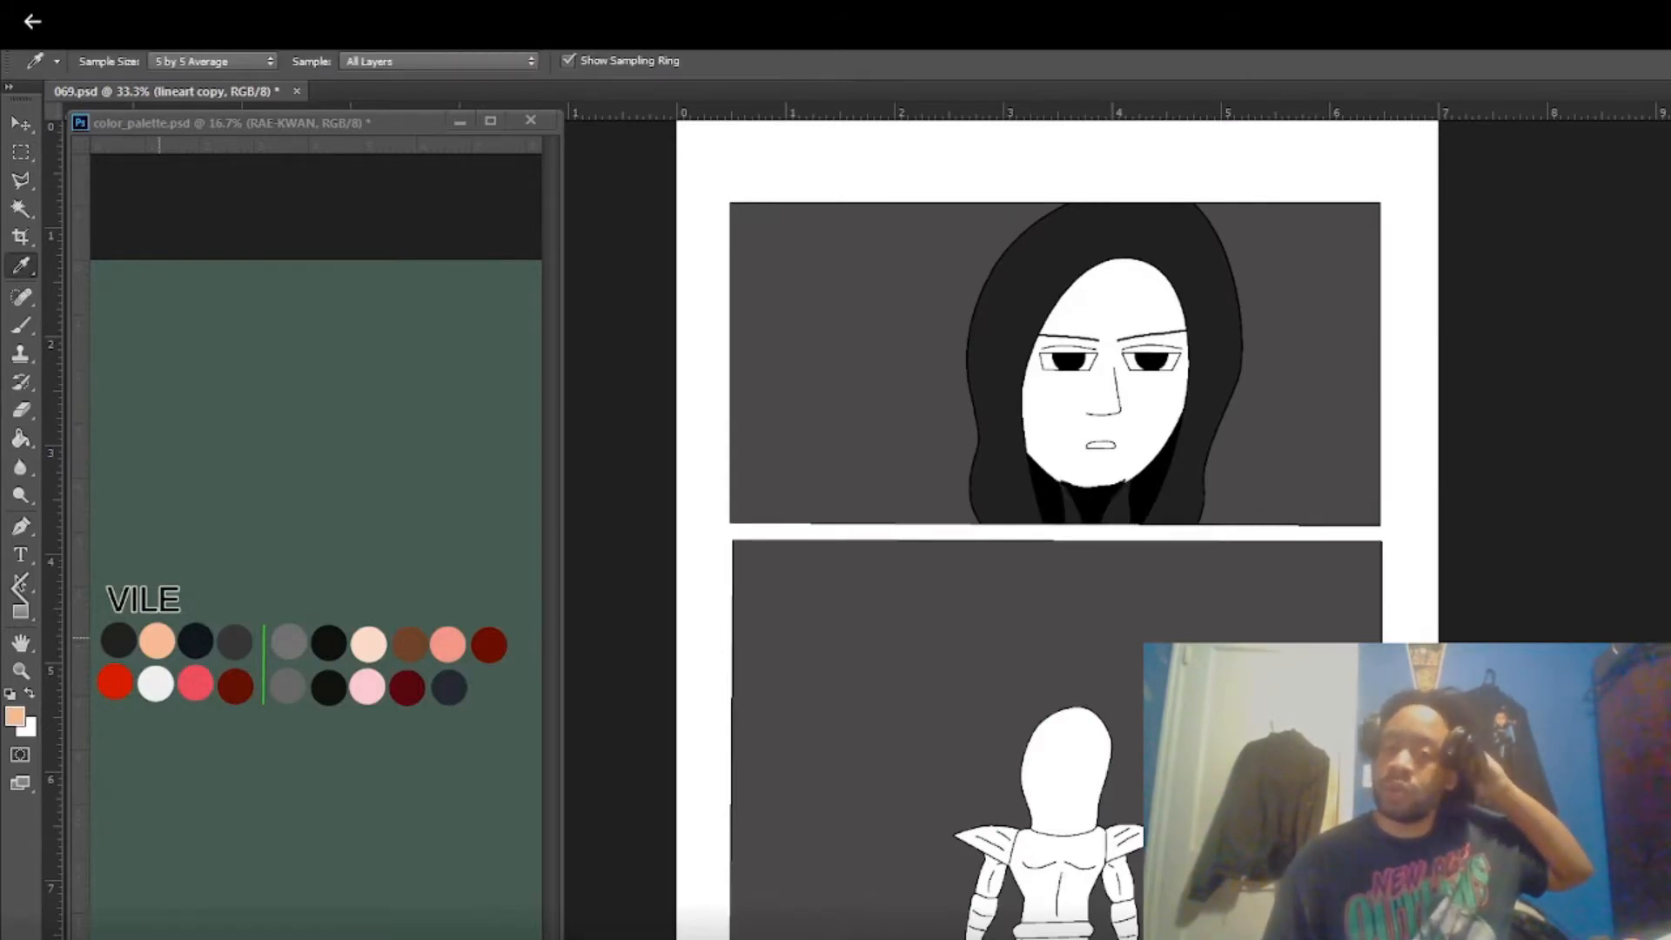
{"action": "left_click", "coordinate": [21, 439]}
{"action": "left_click", "coordinate": [1105, 296]}
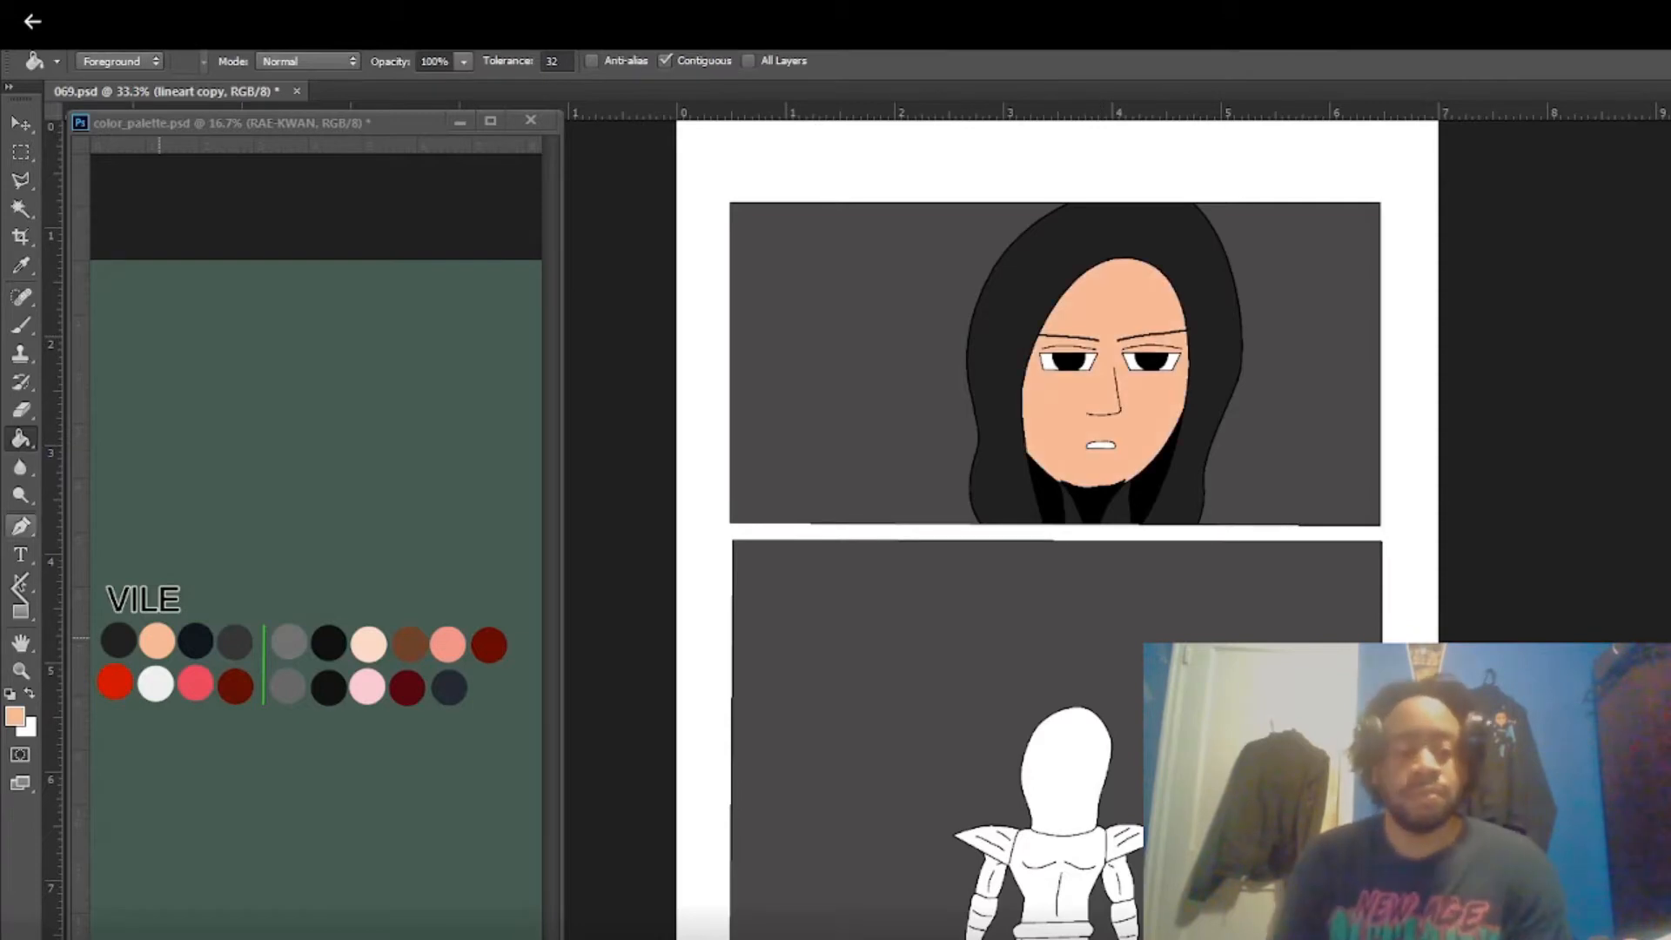
{"action": "key", "text": "x"}
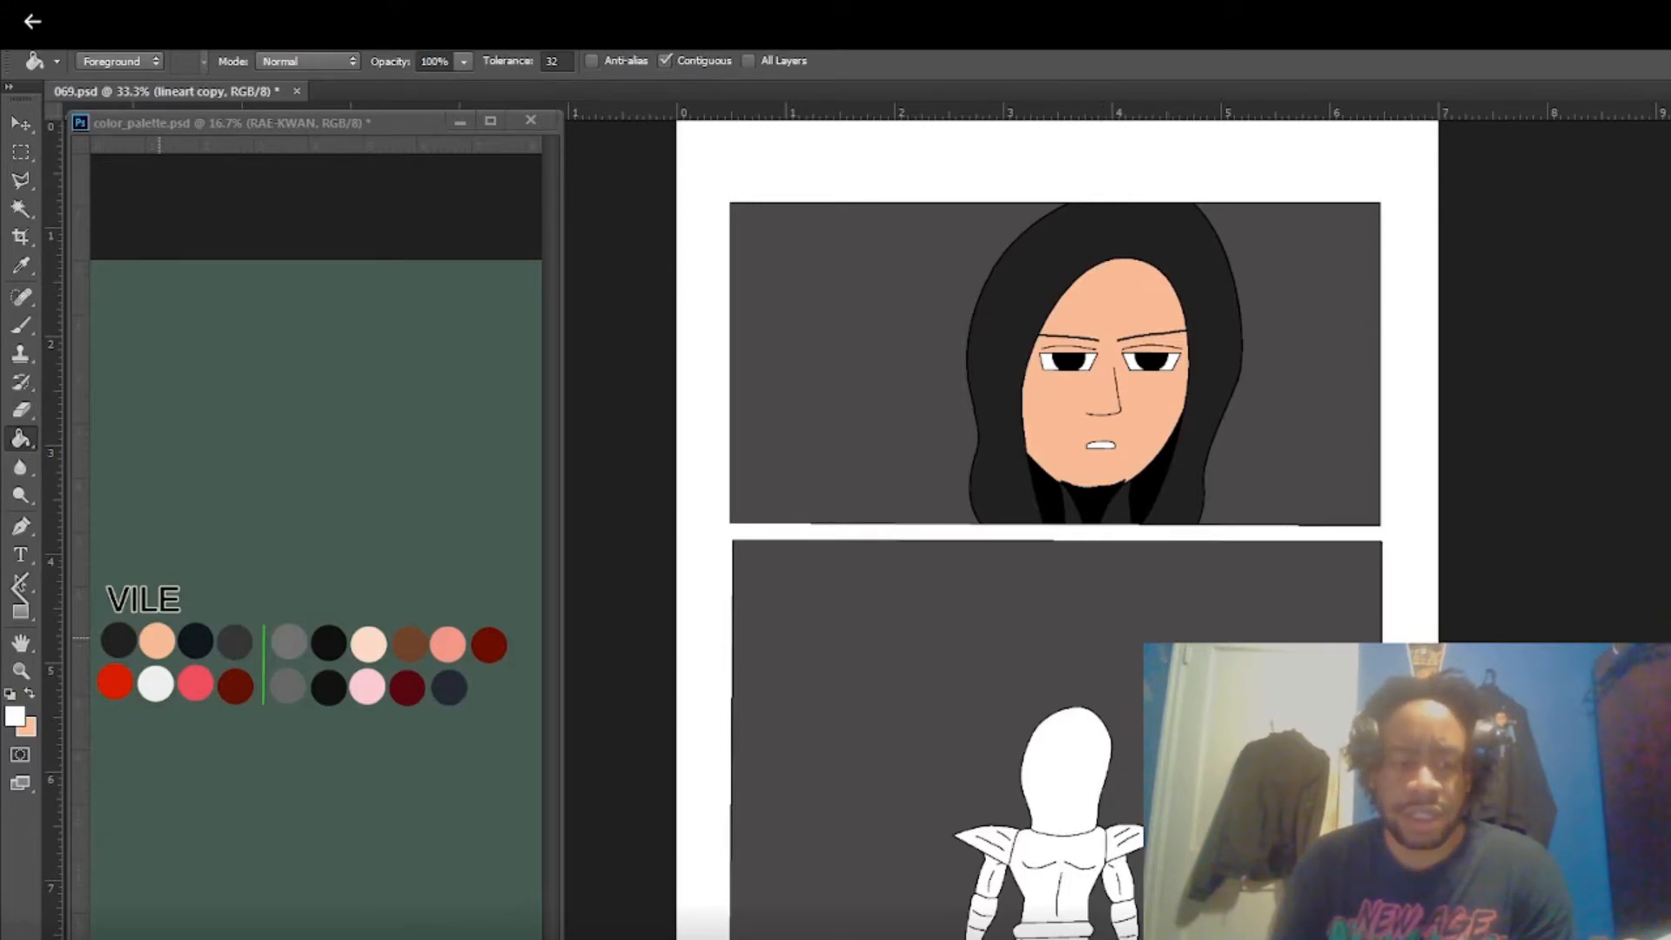
Fill the lower-panel figure's hair, arm wraps, belt, top and skirt with the near-black VILE swatch color.
{"action": "scroll", "coordinate": [1056, 522], "scroll_direction": "down", "scroll_amount": 3}
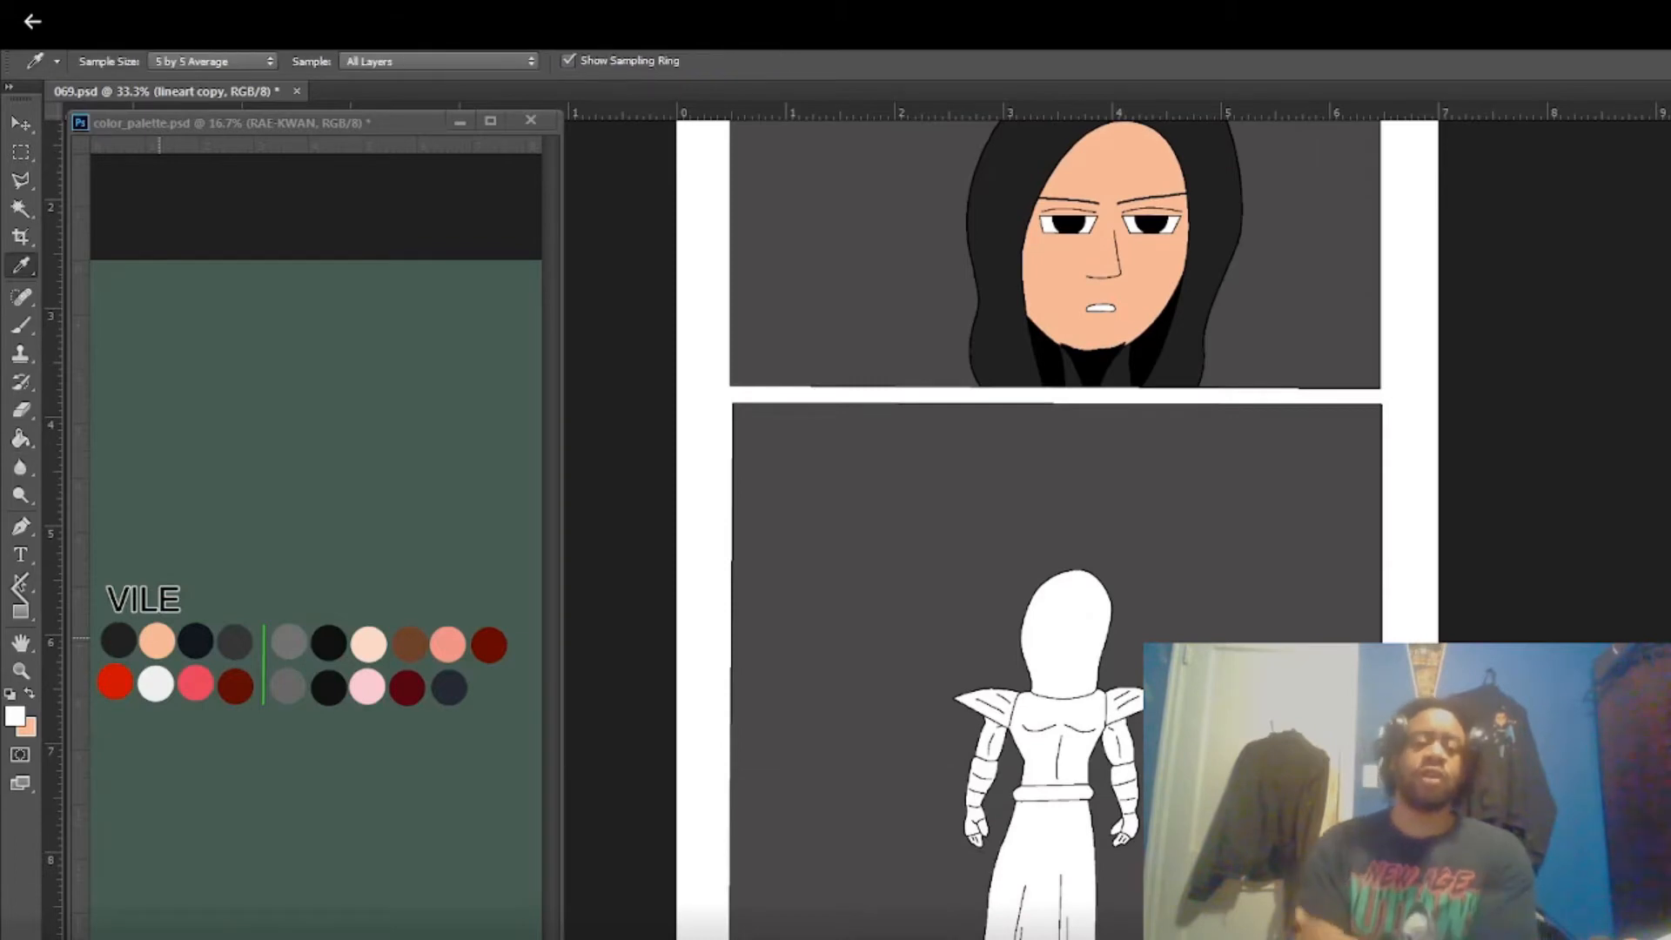
{"action": "left_click", "coordinate": [122, 635], "text": "alt"}
{"action": "left_click", "coordinate": [1066, 648]}
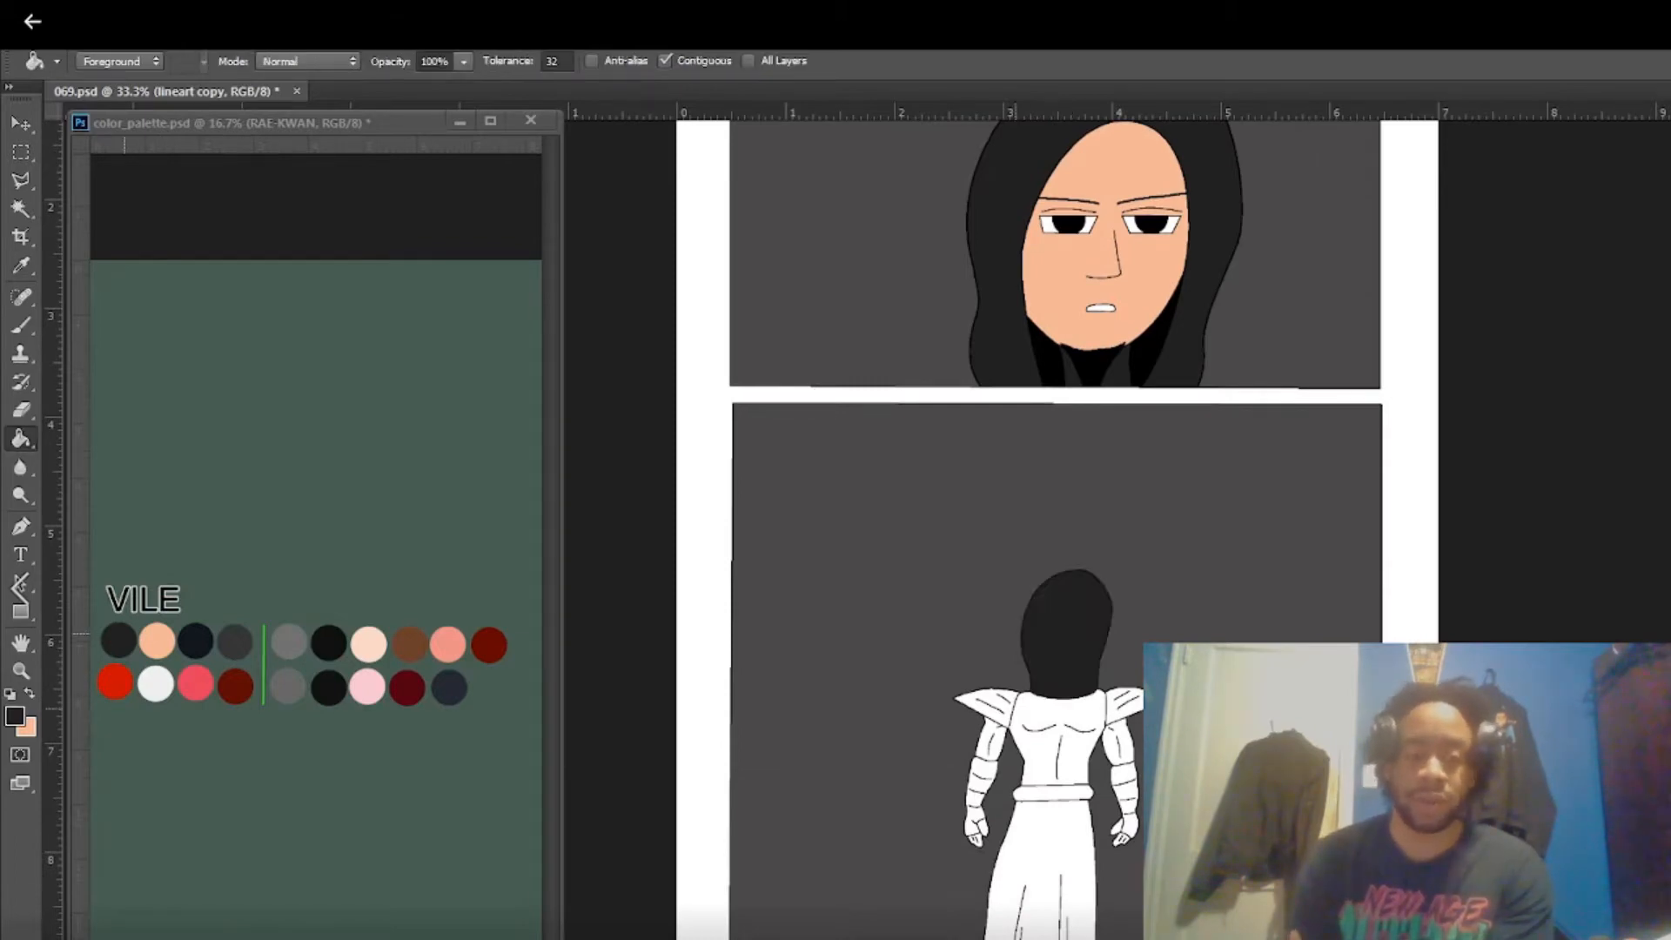
{"action": "left_click", "coordinate": [979, 818]}
{"action": "left_click", "coordinate": [1124, 800]}
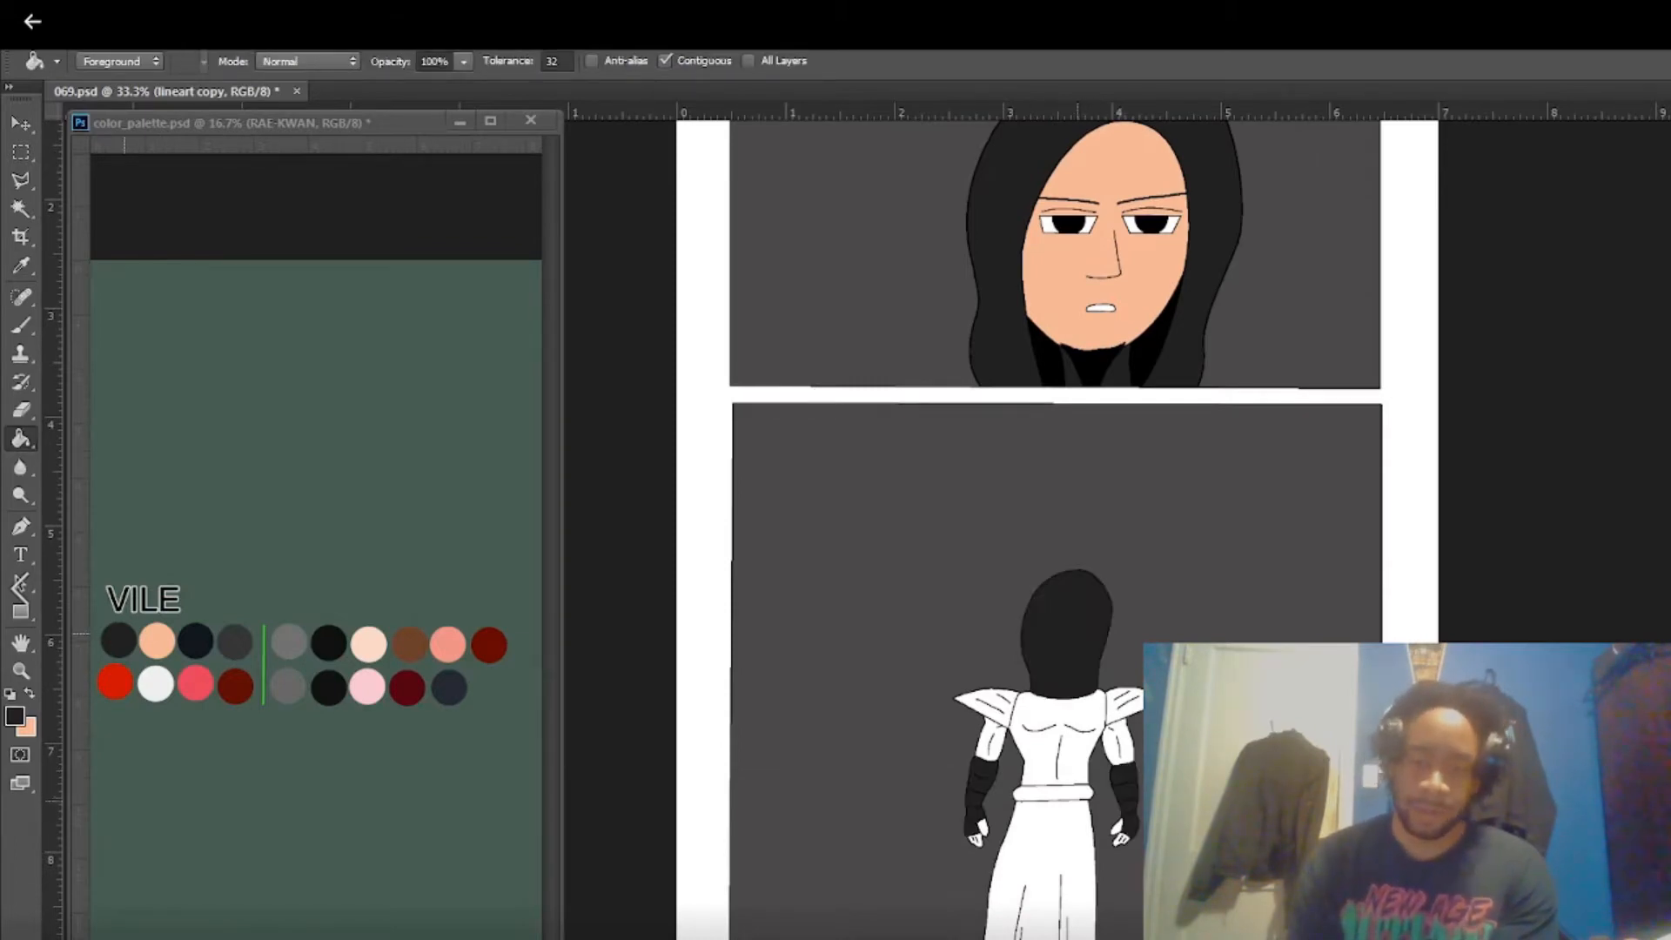
{"action": "left_click", "coordinate": [1076, 793]}
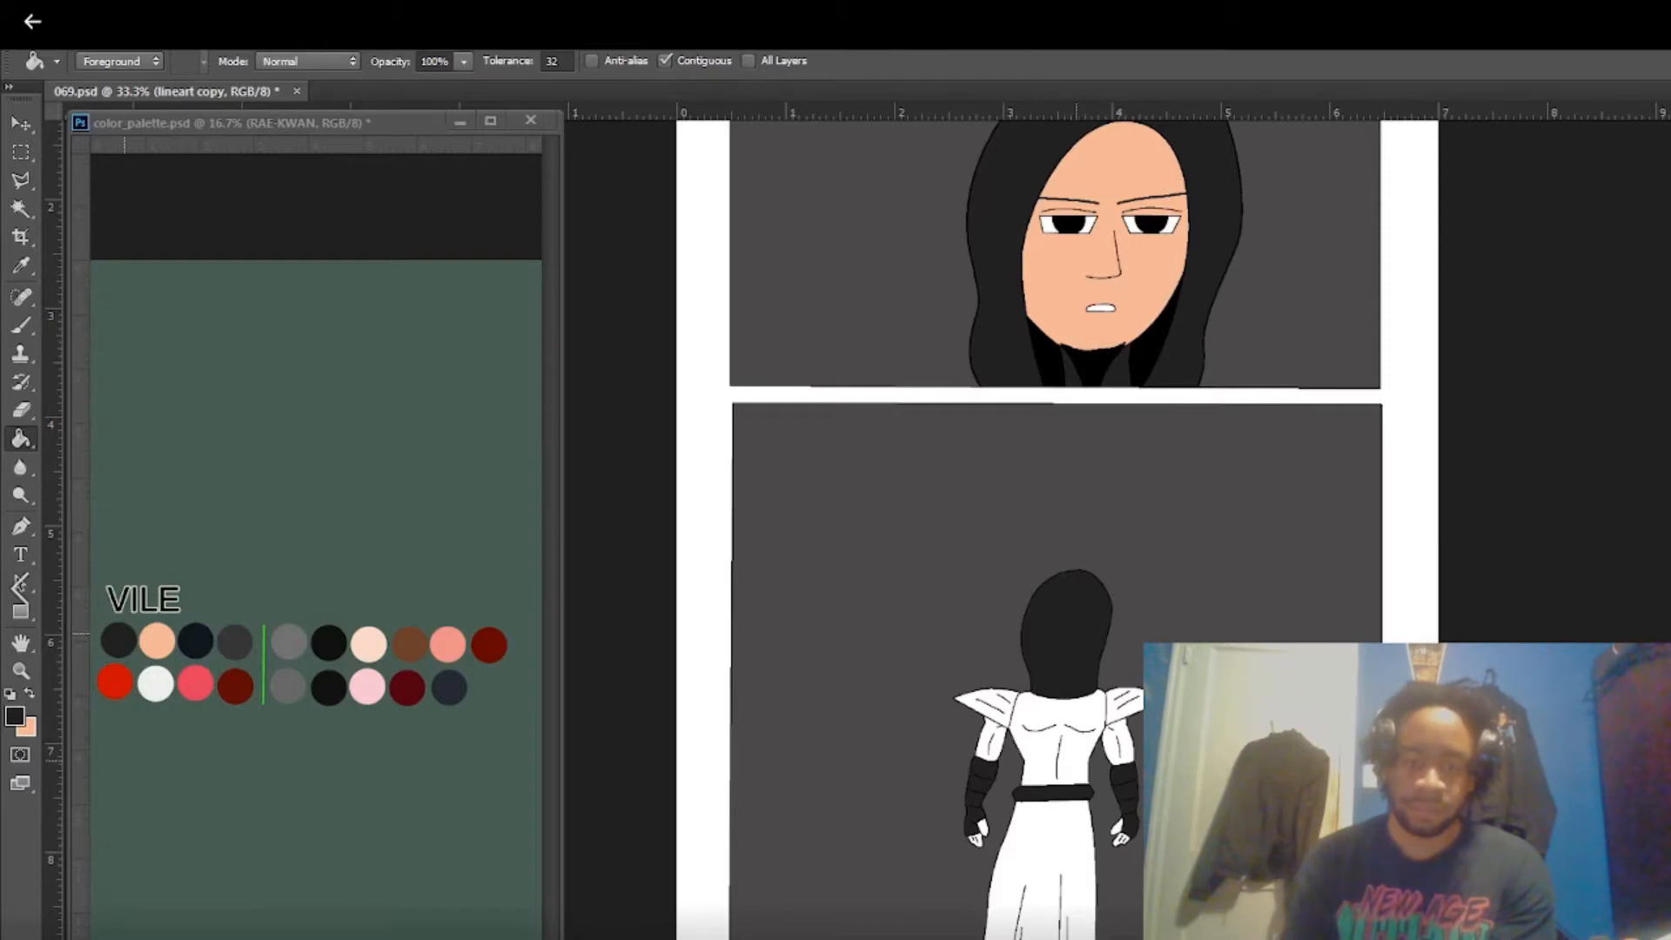
{"action": "left_click", "coordinate": [1057, 740]}
{"action": "left_click", "coordinate": [1039, 871]}
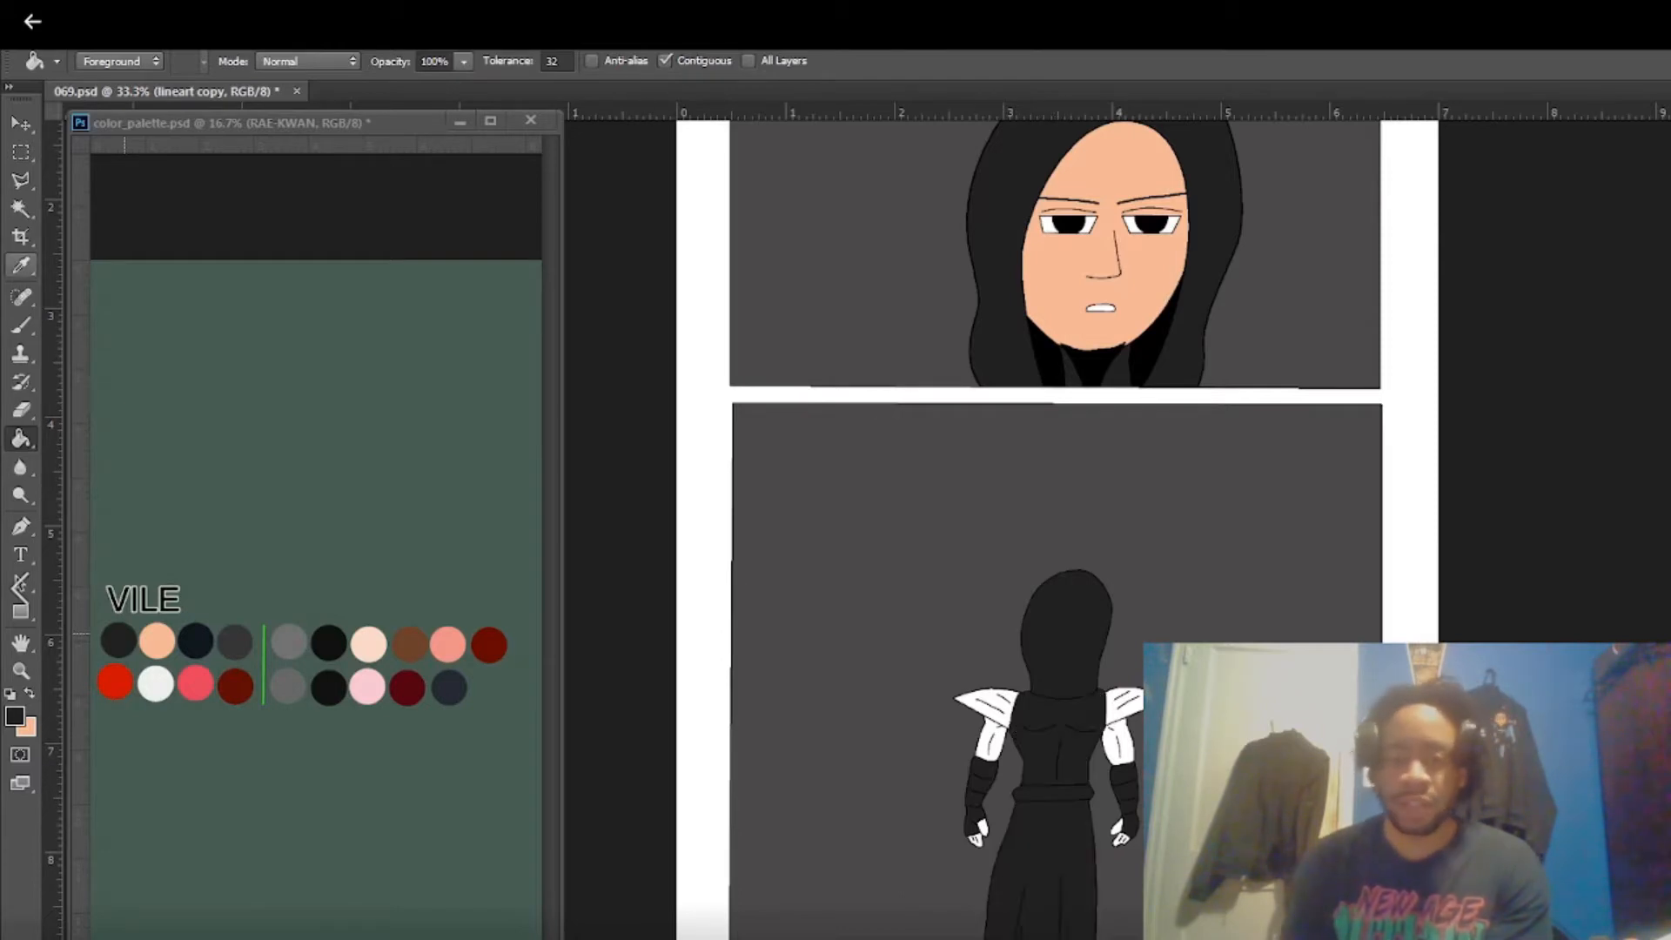
Recolor the figure's belt with the dark navy VILE swatch and fill the shoes with the off-white one.
{"action": "key", "text": "i"}
{"action": "key", "text": "g"}
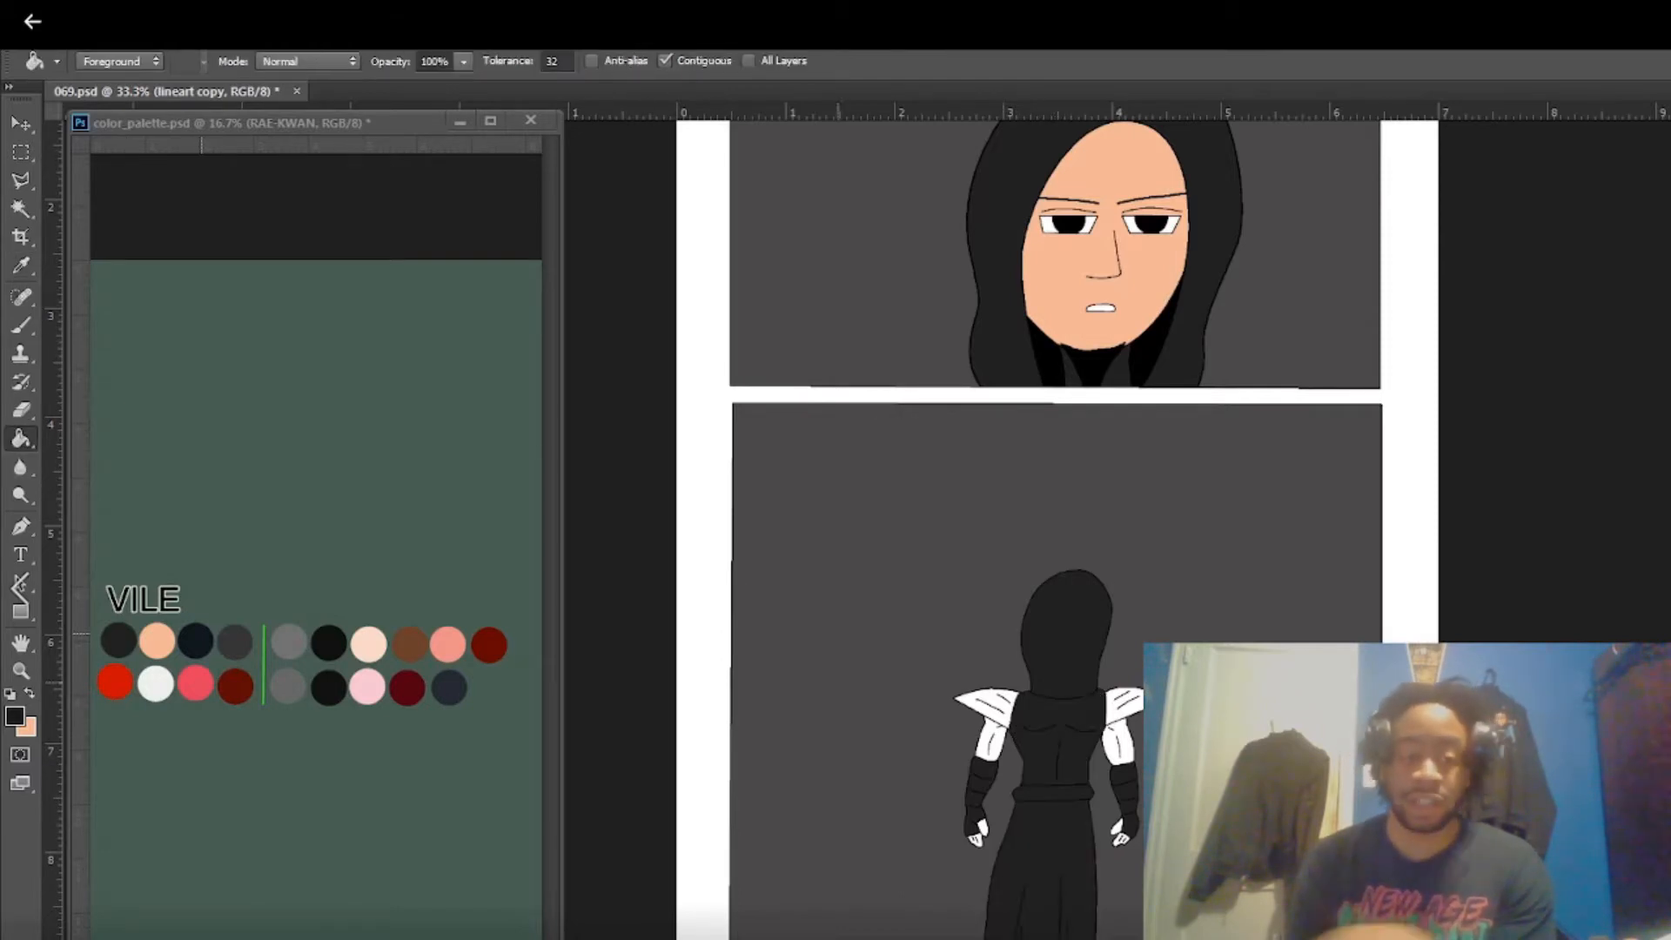
{"action": "left_click", "coordinate": [1054, 792]}
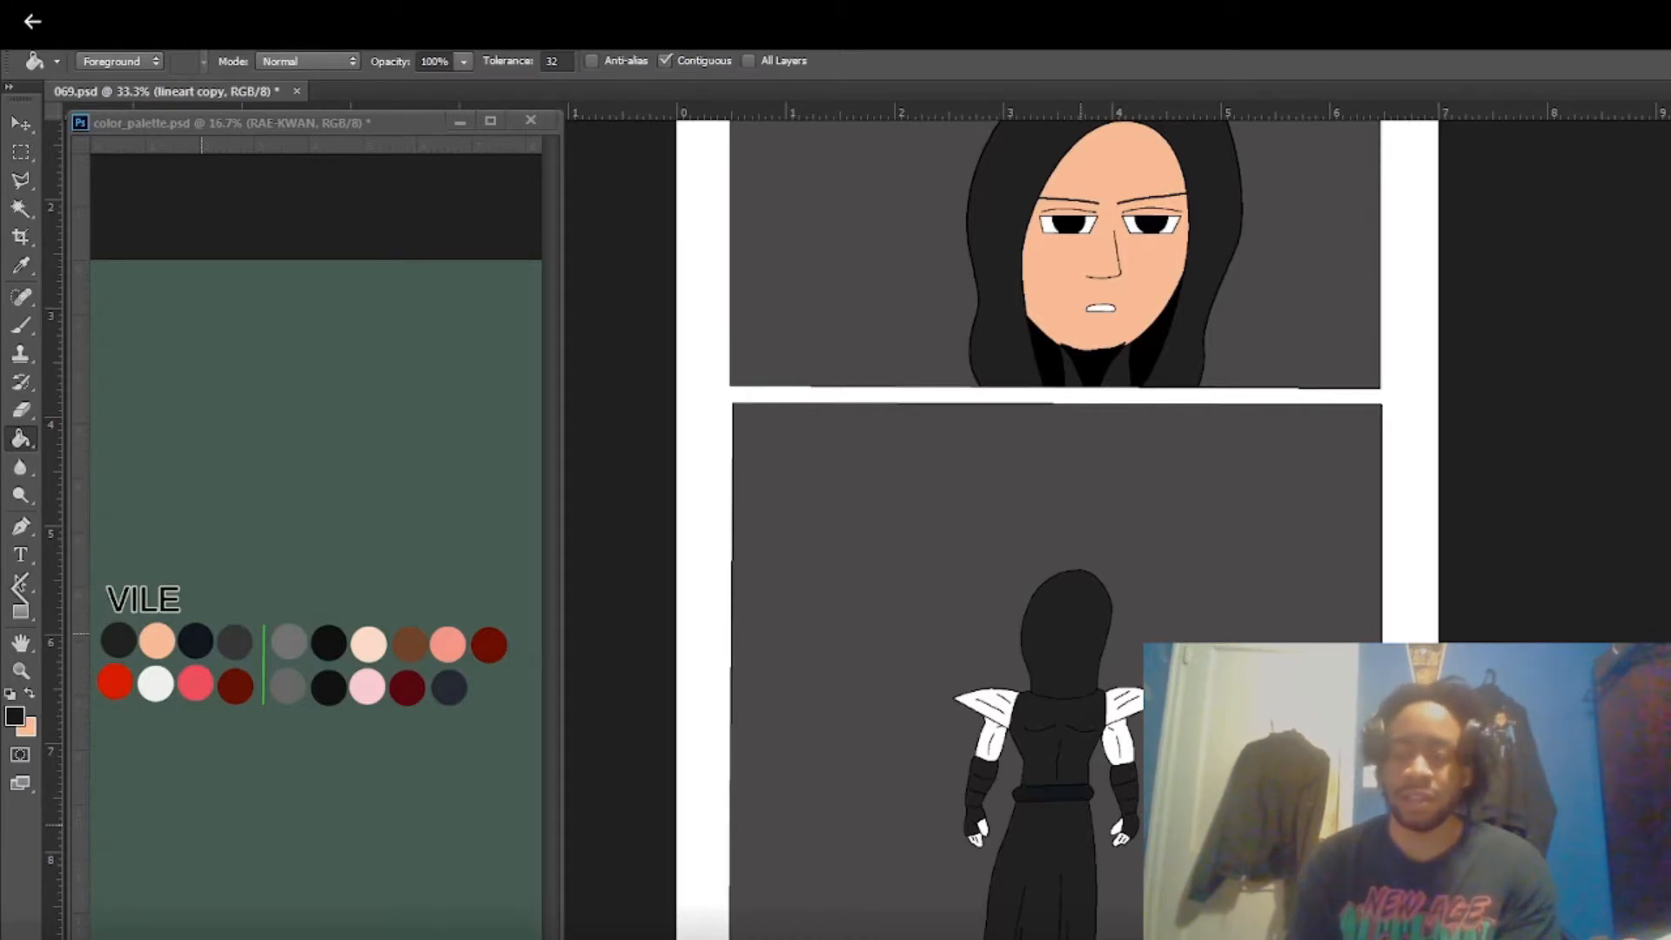
{"action": "key", "text": "i"}
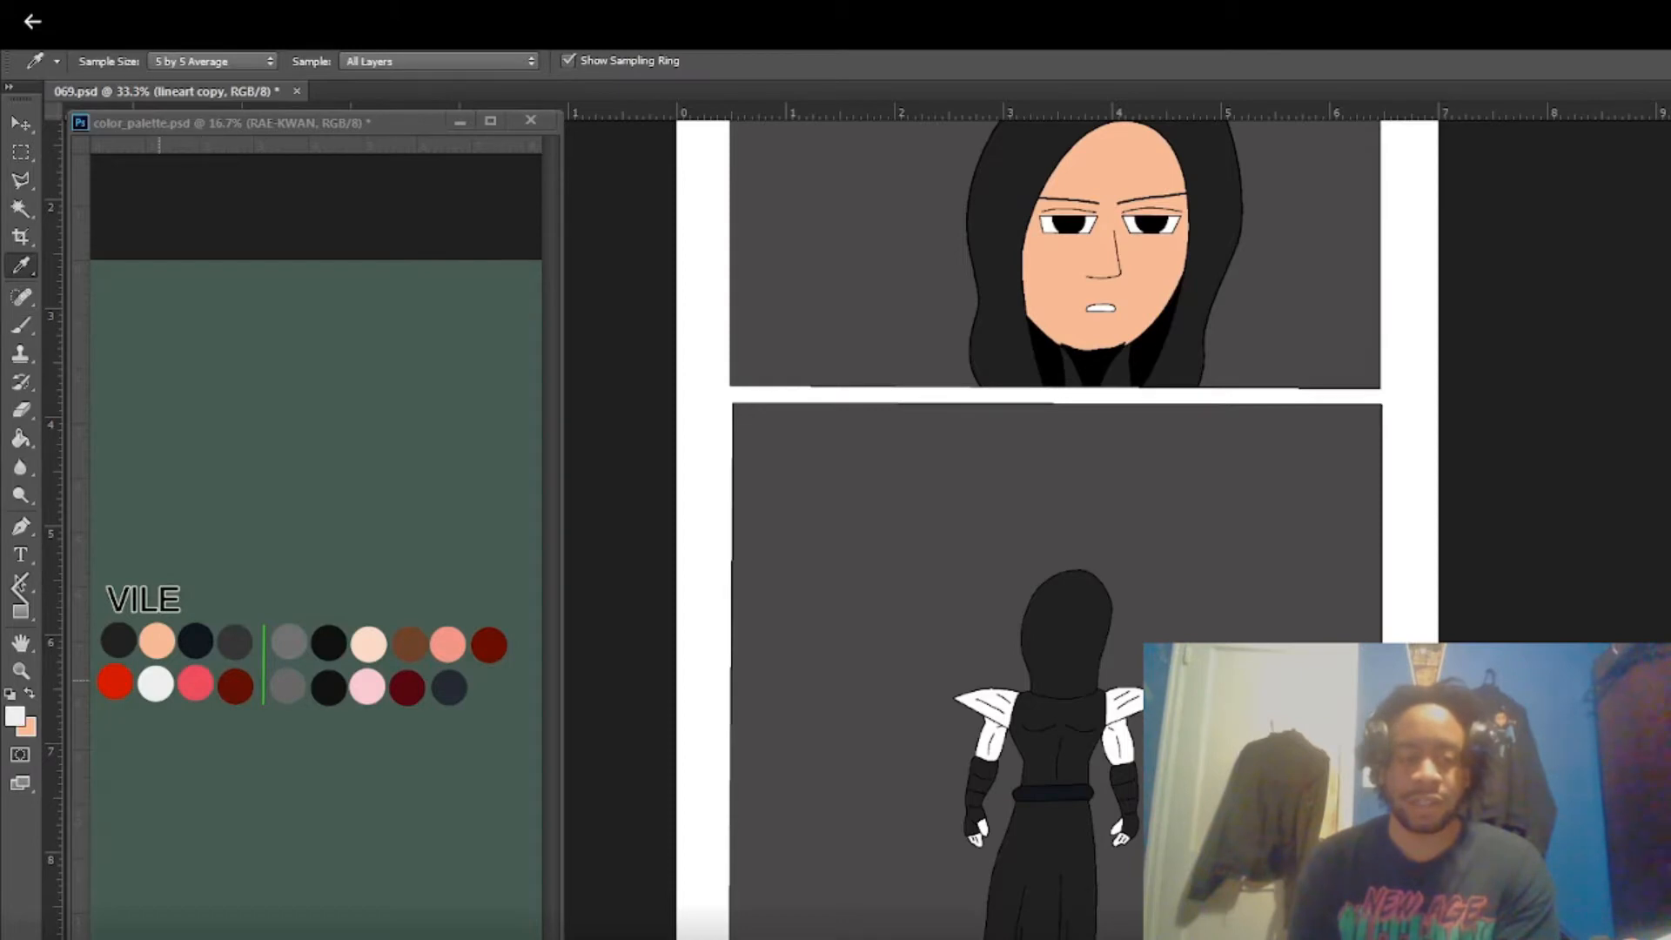
{"action": "key", "text": "g"}
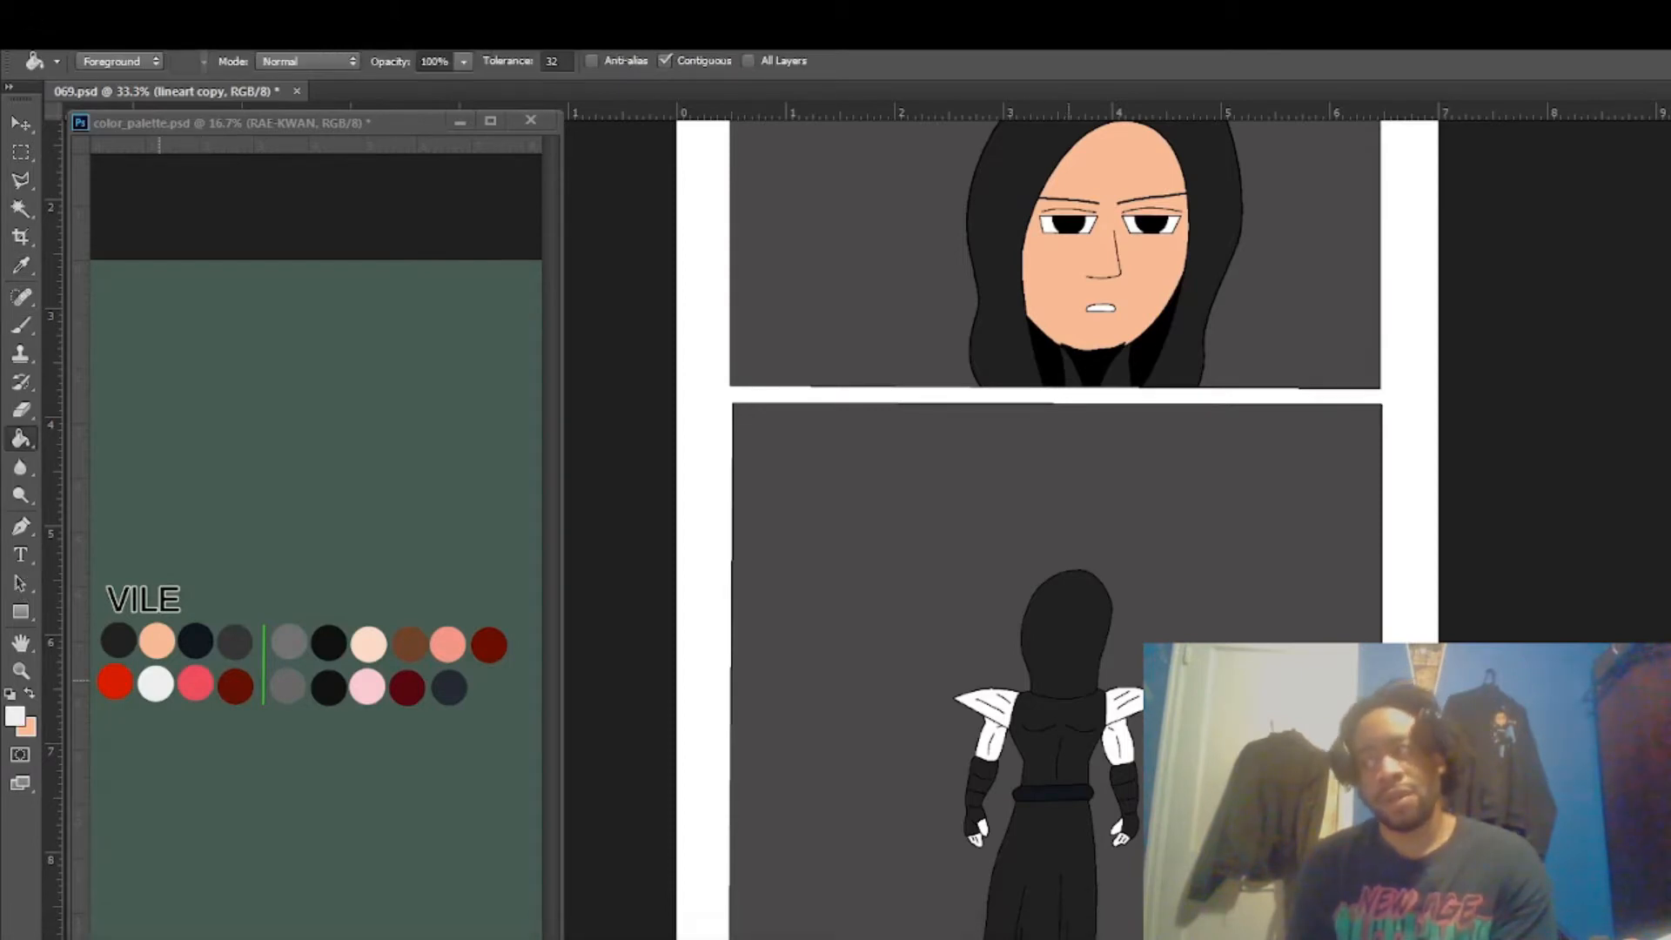
Fill the lower-panel figure's bare upper arms and fingers with the peach VILE swatch color.
{"action": "key", "text": "i"}
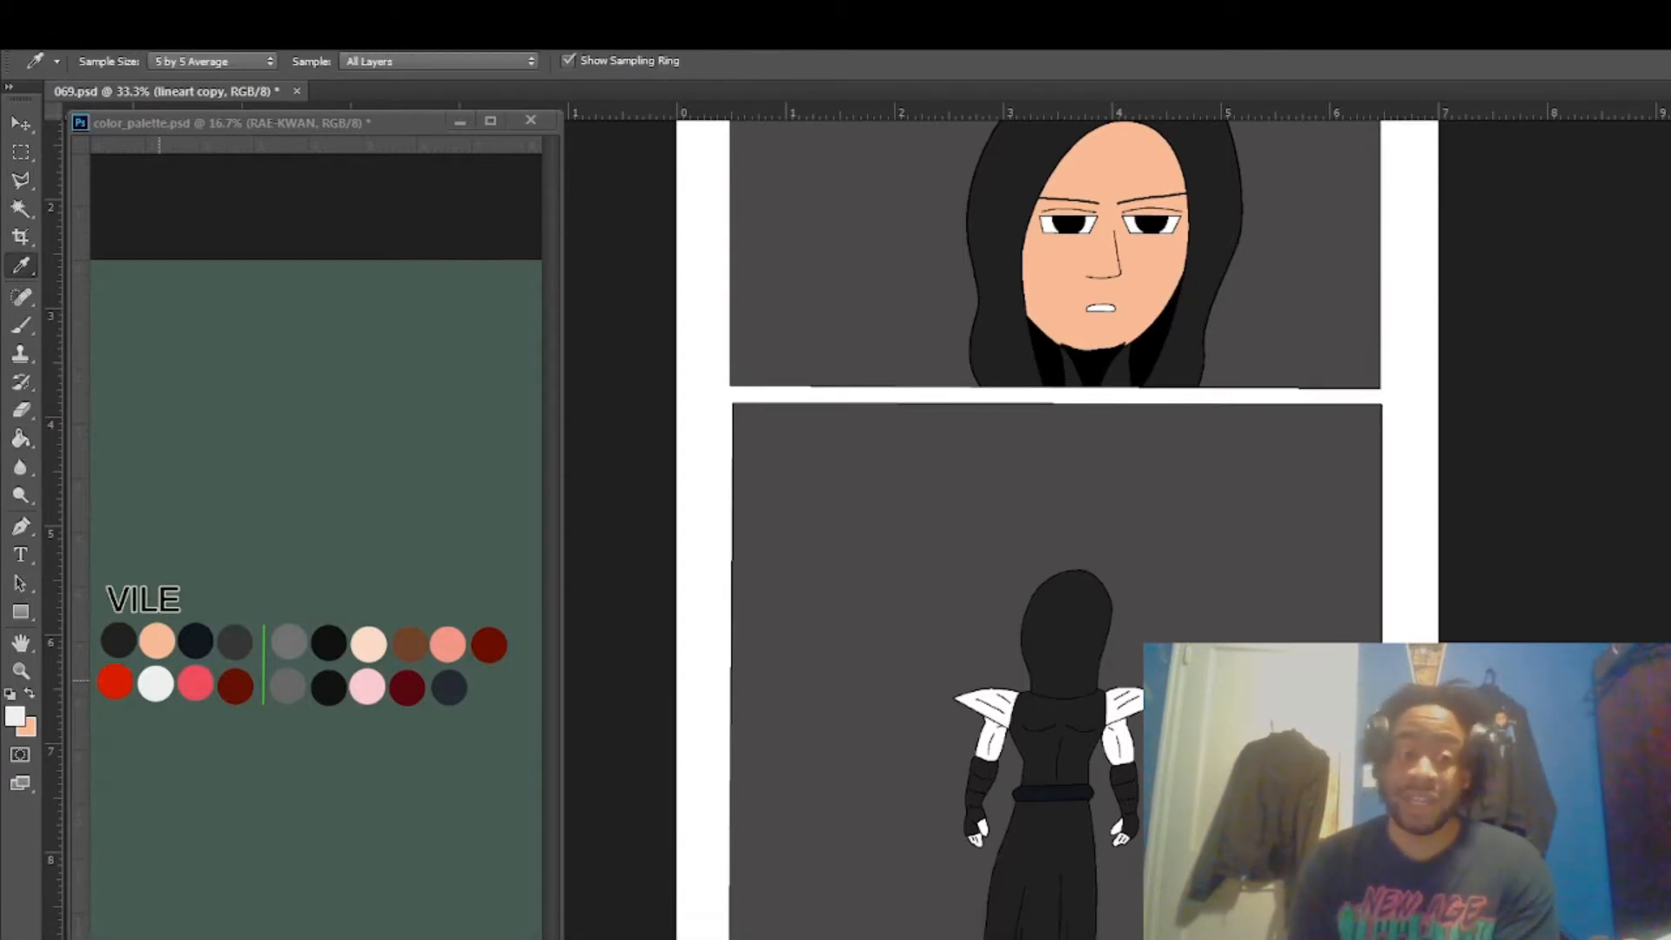
{"action": "key", "text": "g"}
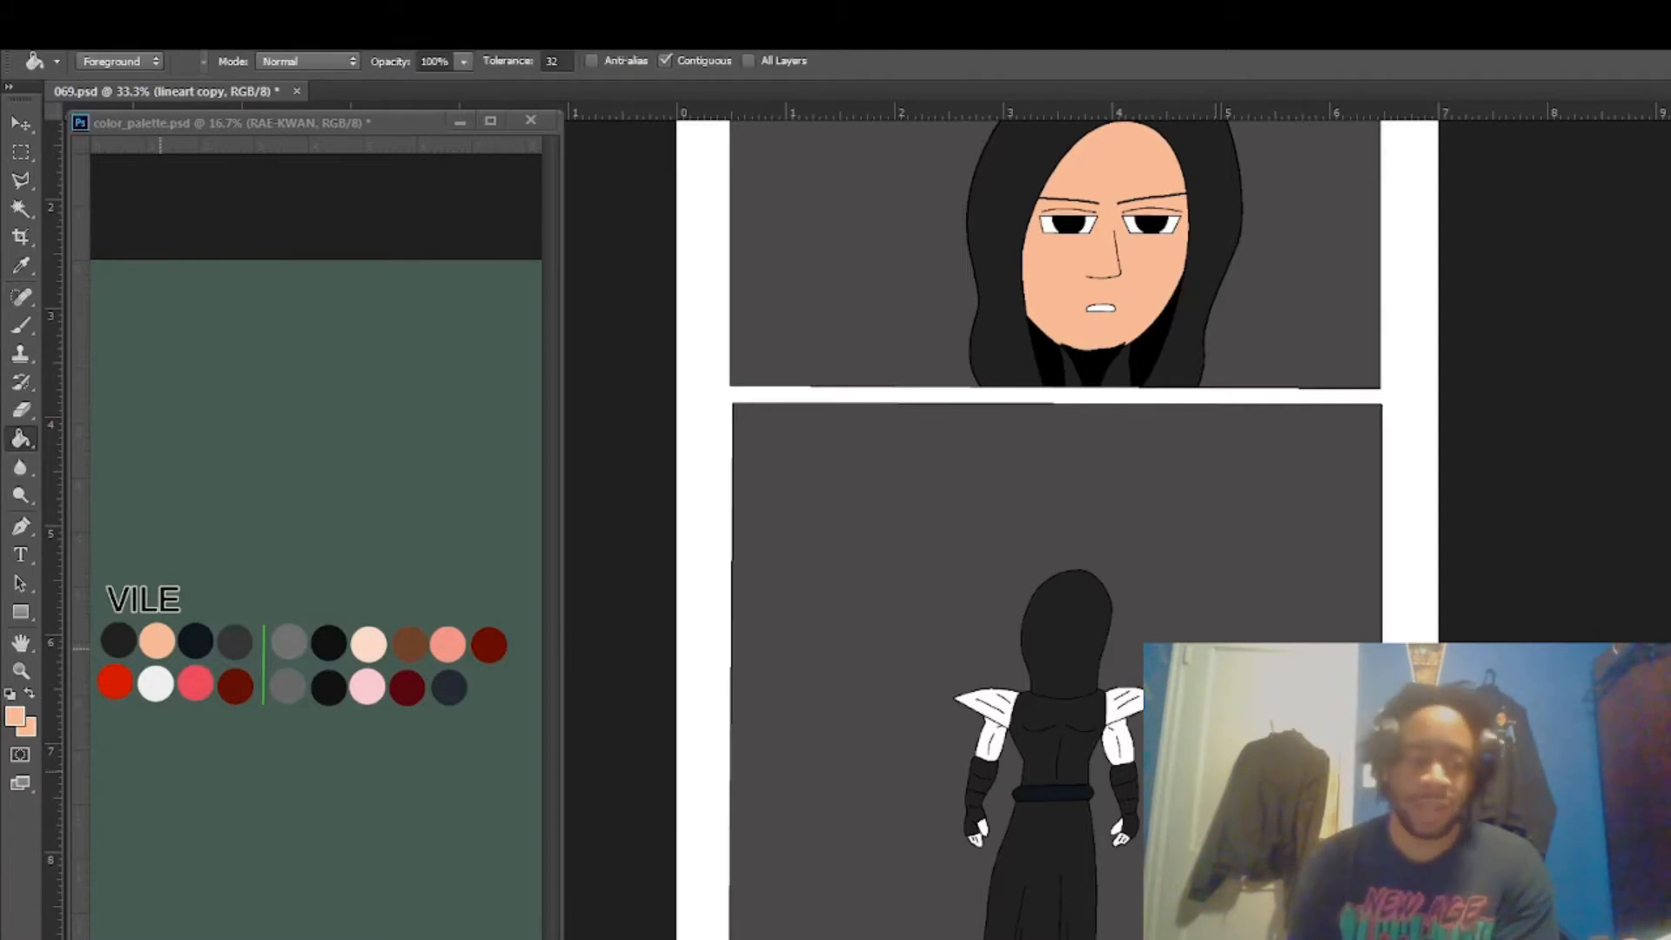
{"action": "scroll", "coordinate": [1044, 605], "scroll_direction": "up", "scroll_amount": 2}
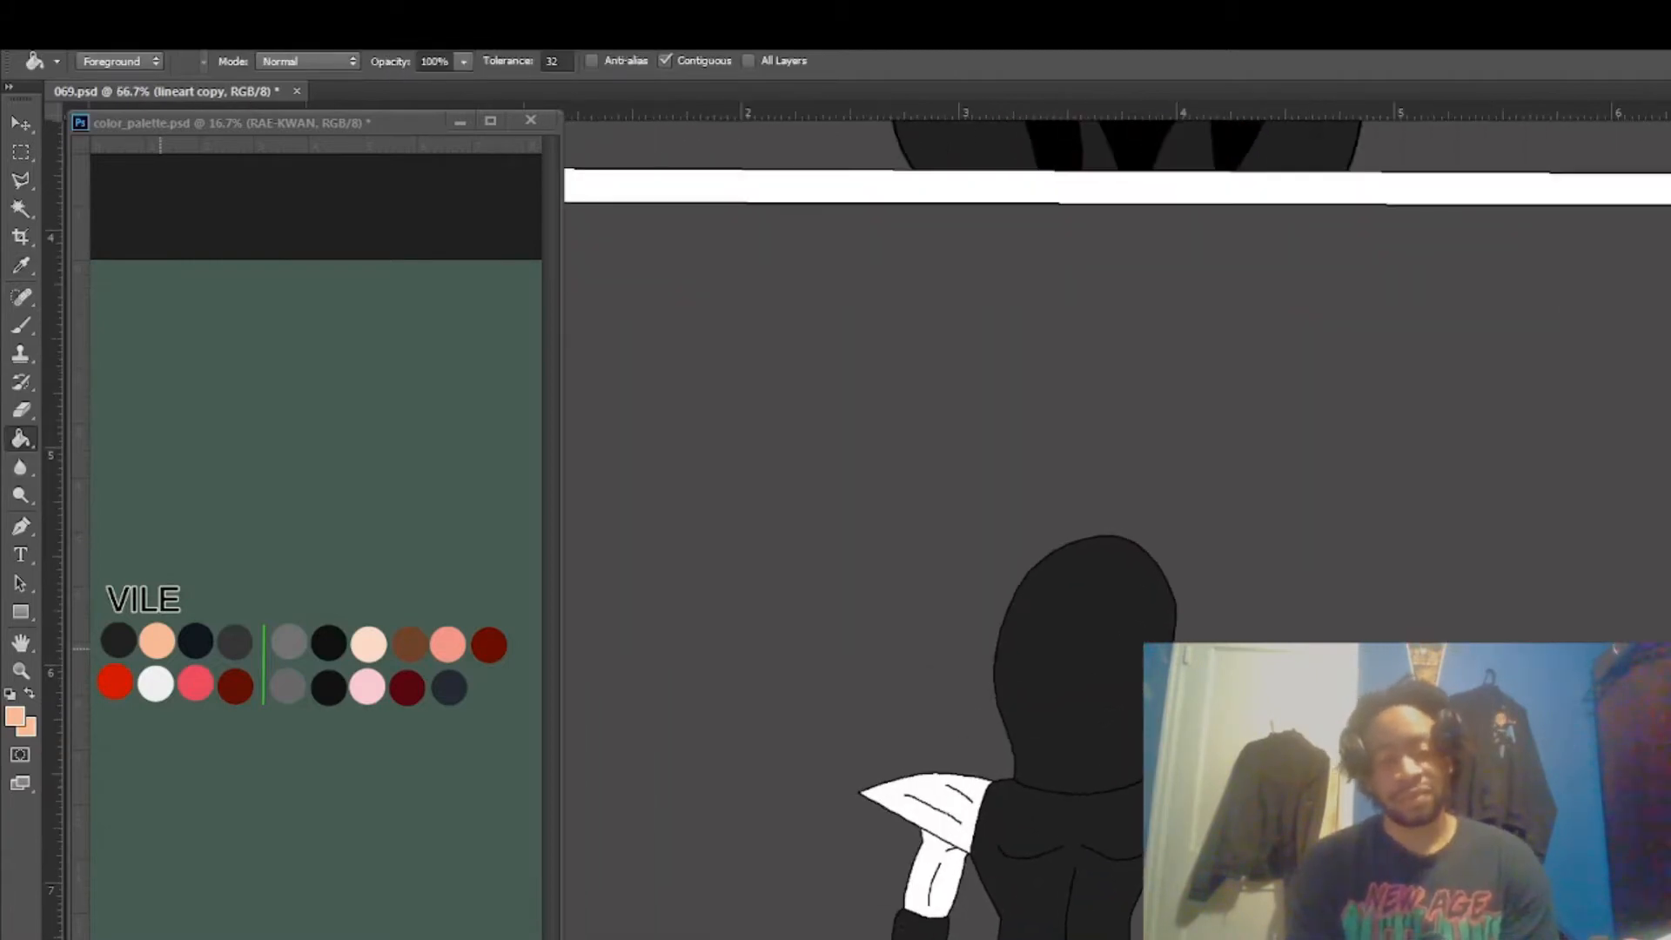
{"action": "scroll", "coordinate": [1114, 522], "scroll_direction": "down", "scroll_amount": 3}
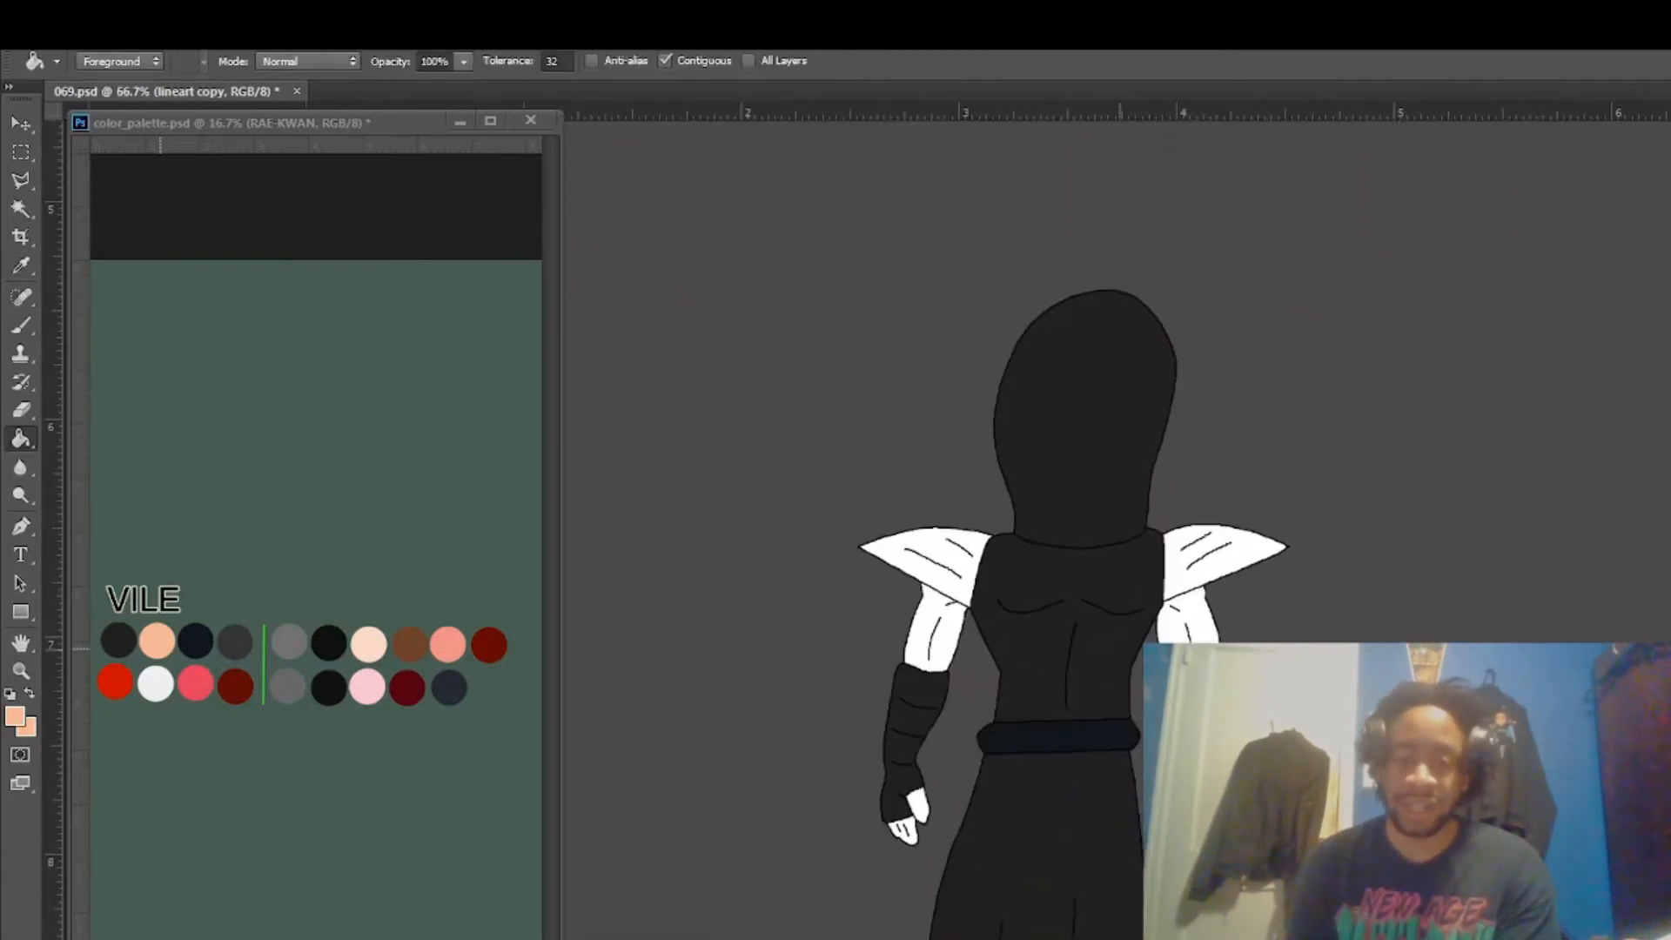
{"action": "left_click", "coordinate": [1188, 631]}
{"action": "left_click", "coordinate": [929, 628]}
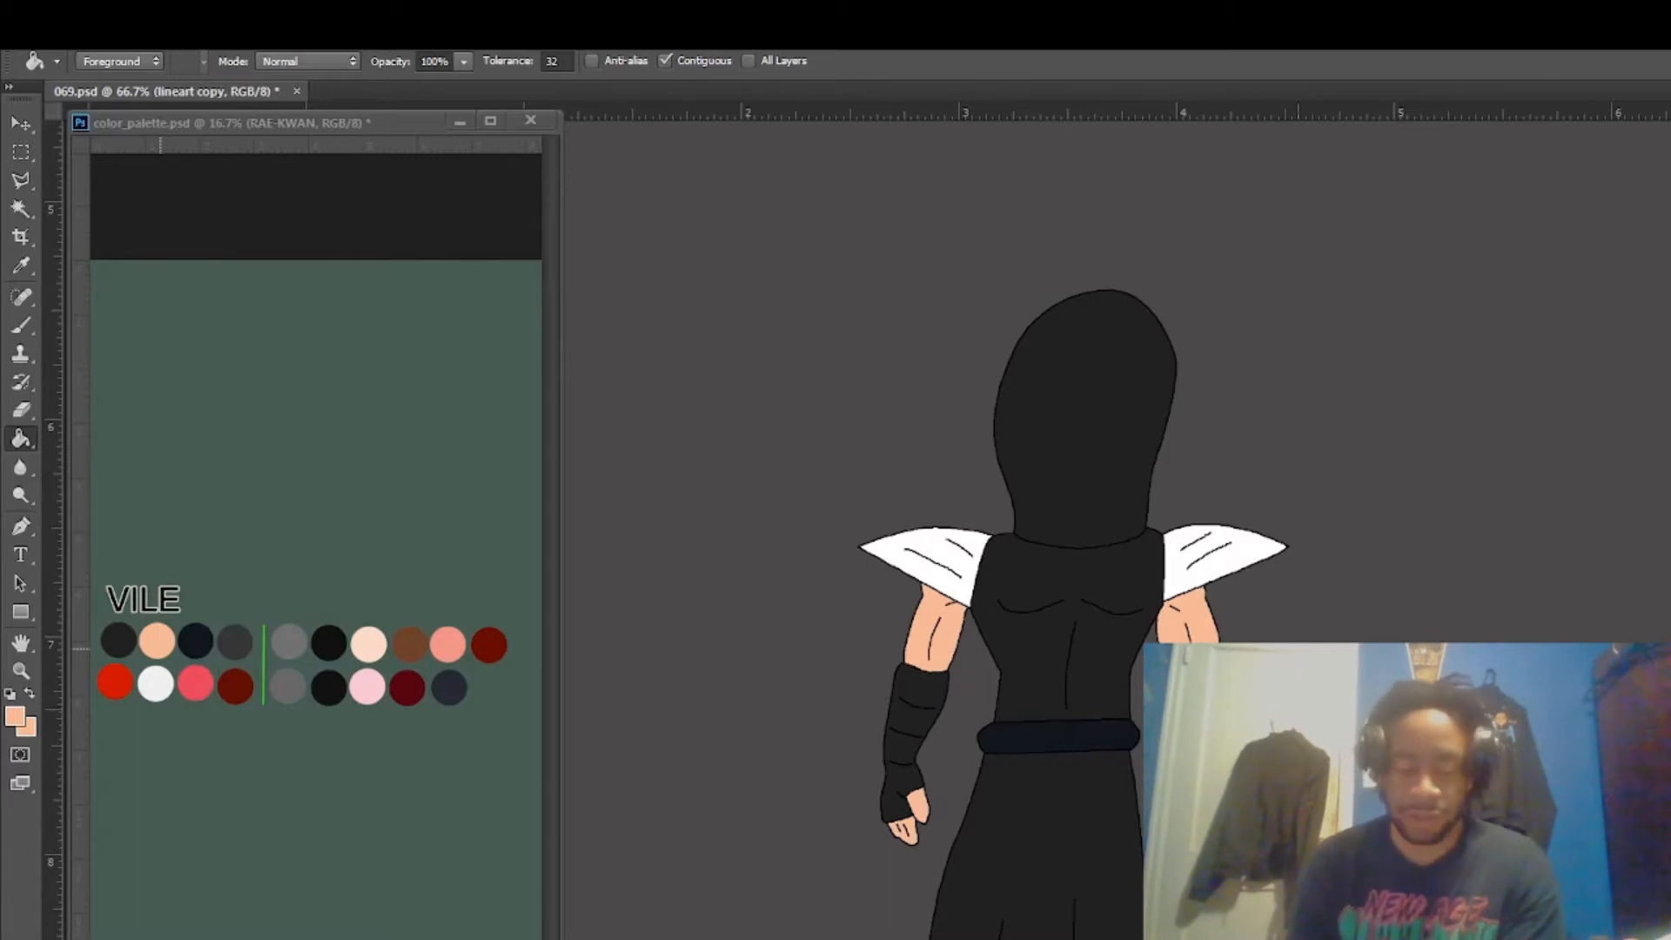
Fill both of the figure's shoulder pads with the bright red VILE swatch color.
{"action": "left_click", "coordinate": [20, 265]}
{"action": "left_click", "coordinate": [116, 683]}
{"action": "left_click", "coordinate": [21, 438]}
{"action": "left_click", "coordinate": [953, 570]}
{"action": "left_click", "coordinate": [1175, 574]}
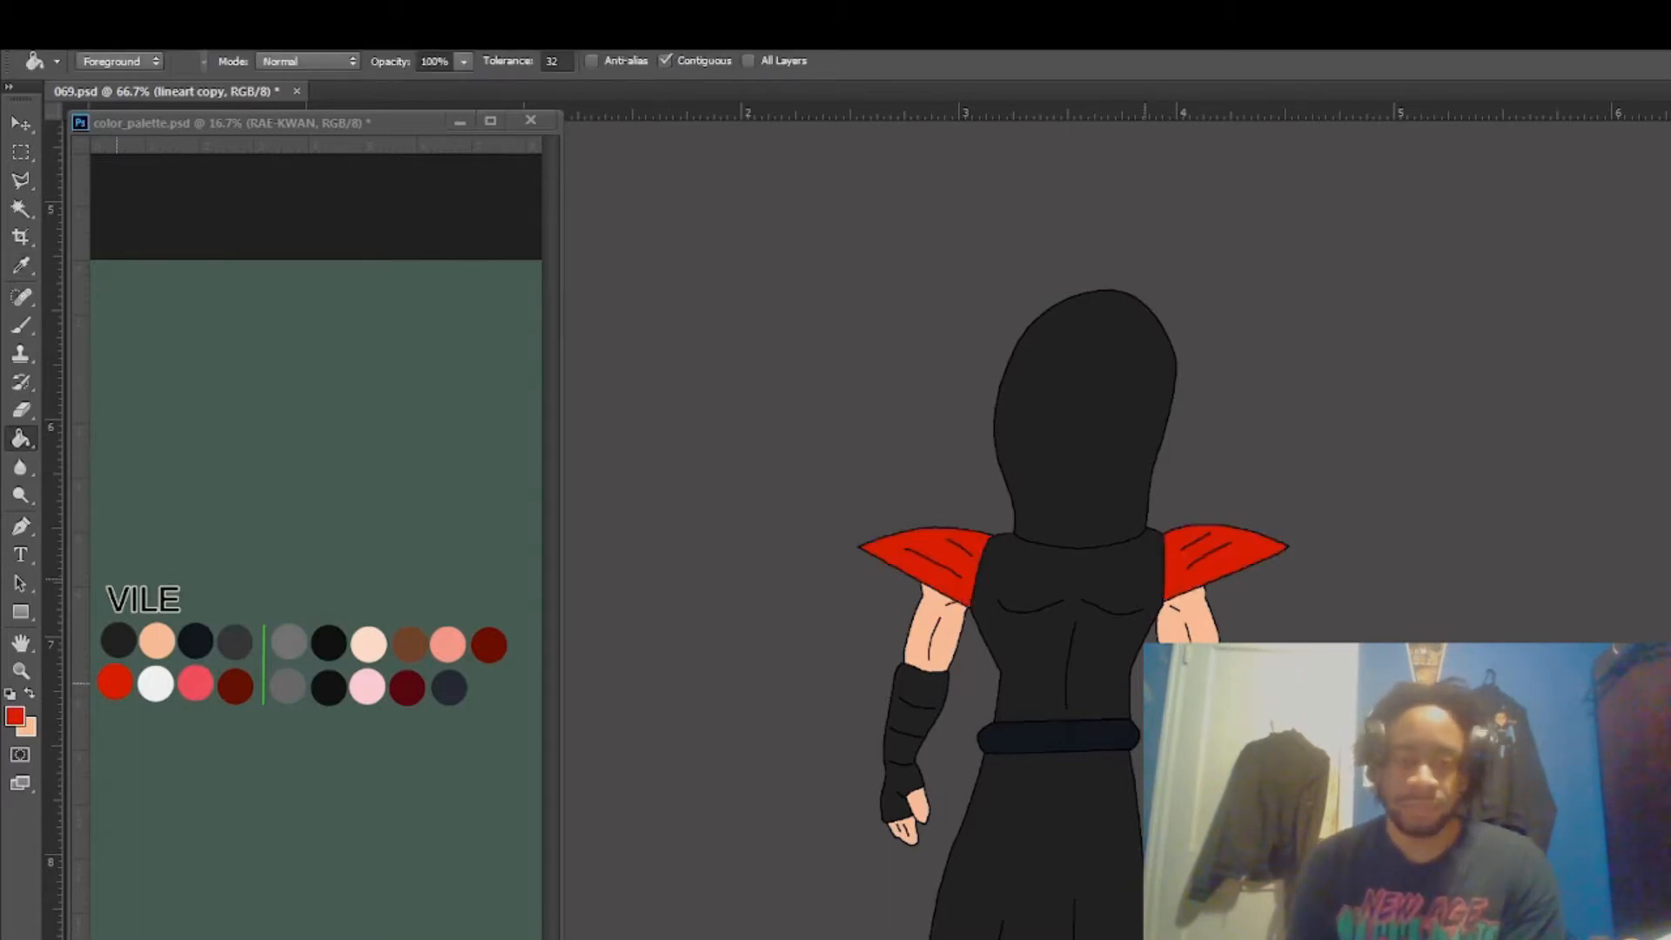
Make the scan layer active and turn on its visibility.
{"action": "key", "text": "ctrl+minus"}
{"action": "key", "text": "ctrl+minus"}
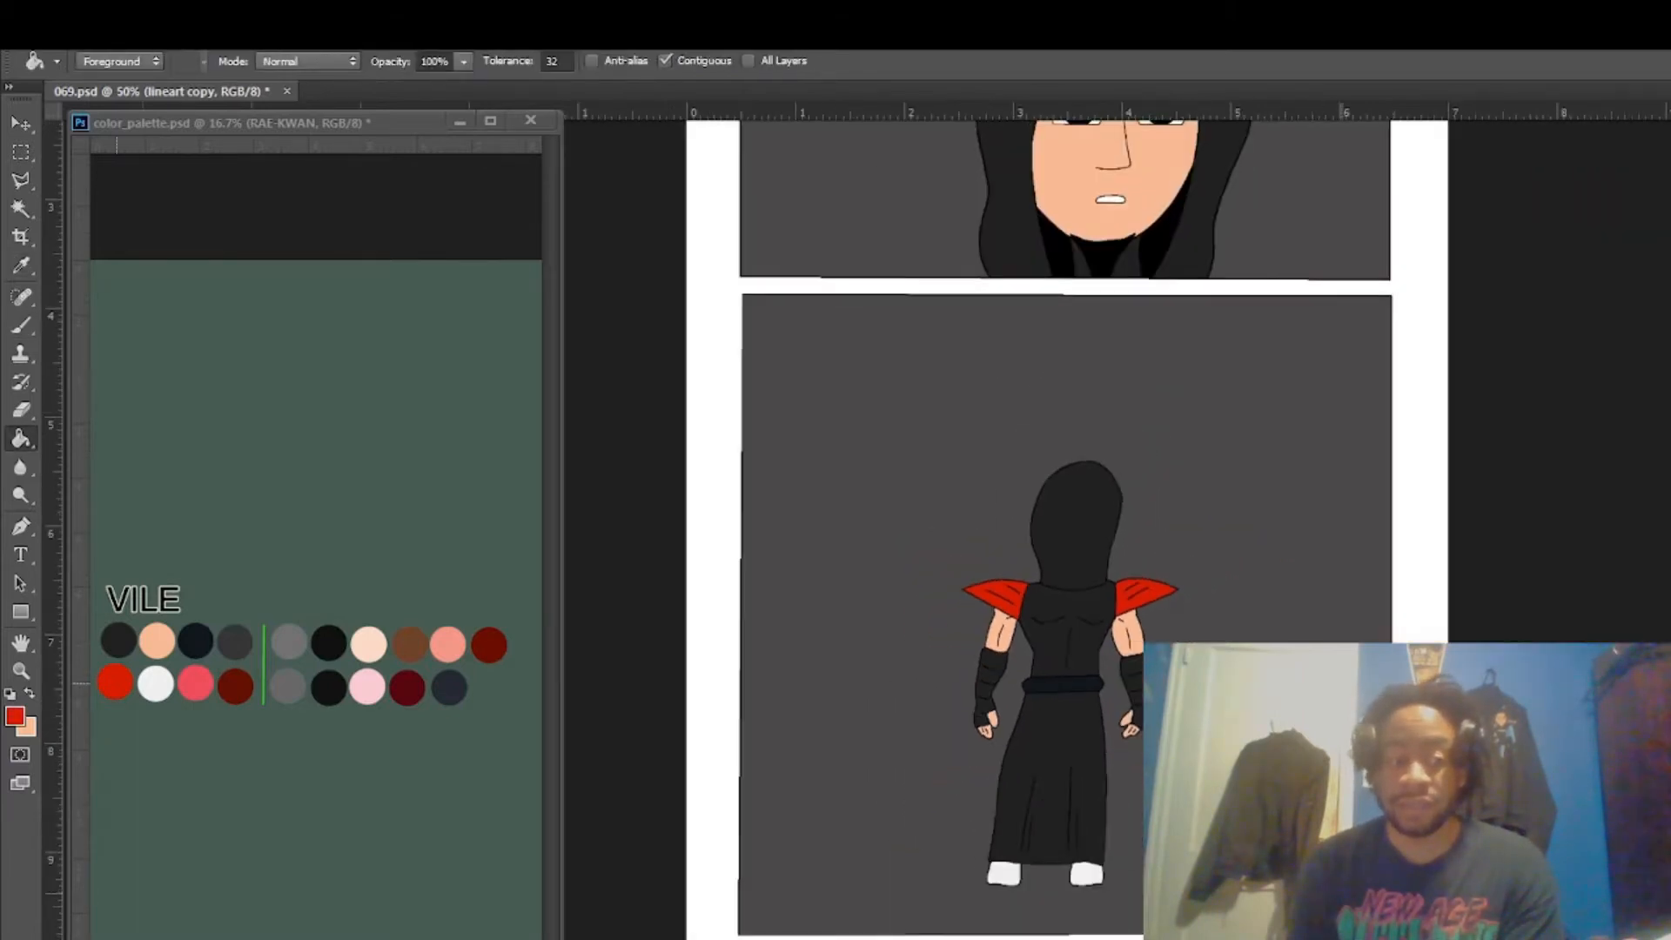
{"action": "key", "text": "alt+["}
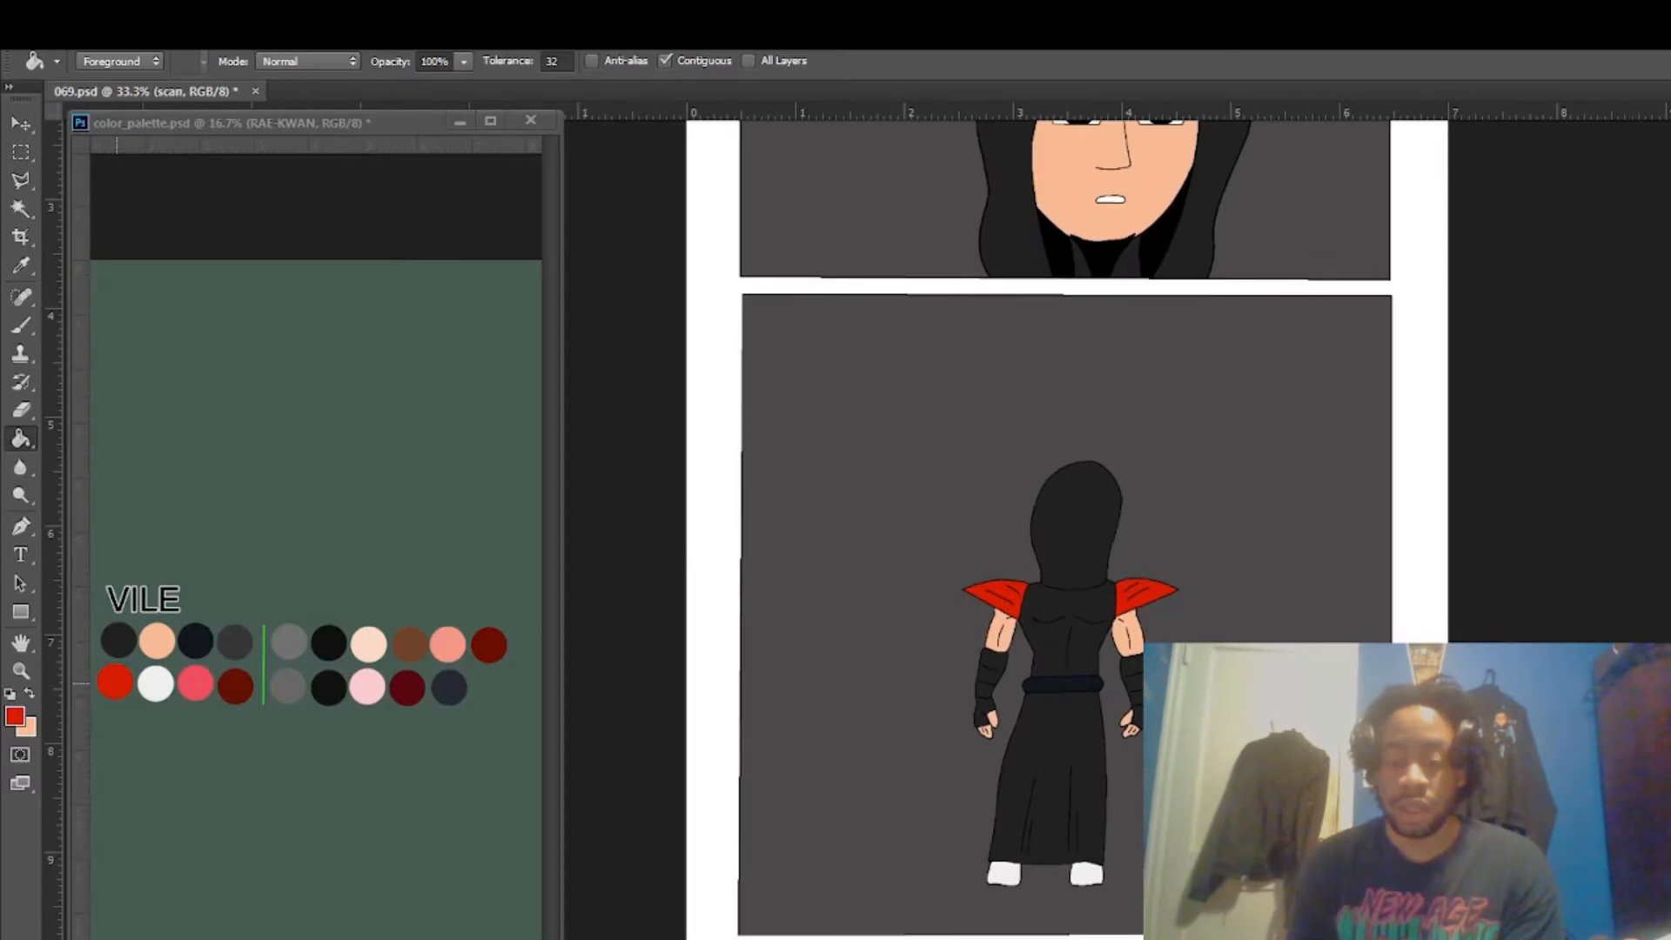
{"action": "key", "text": "ctrl+comma"}
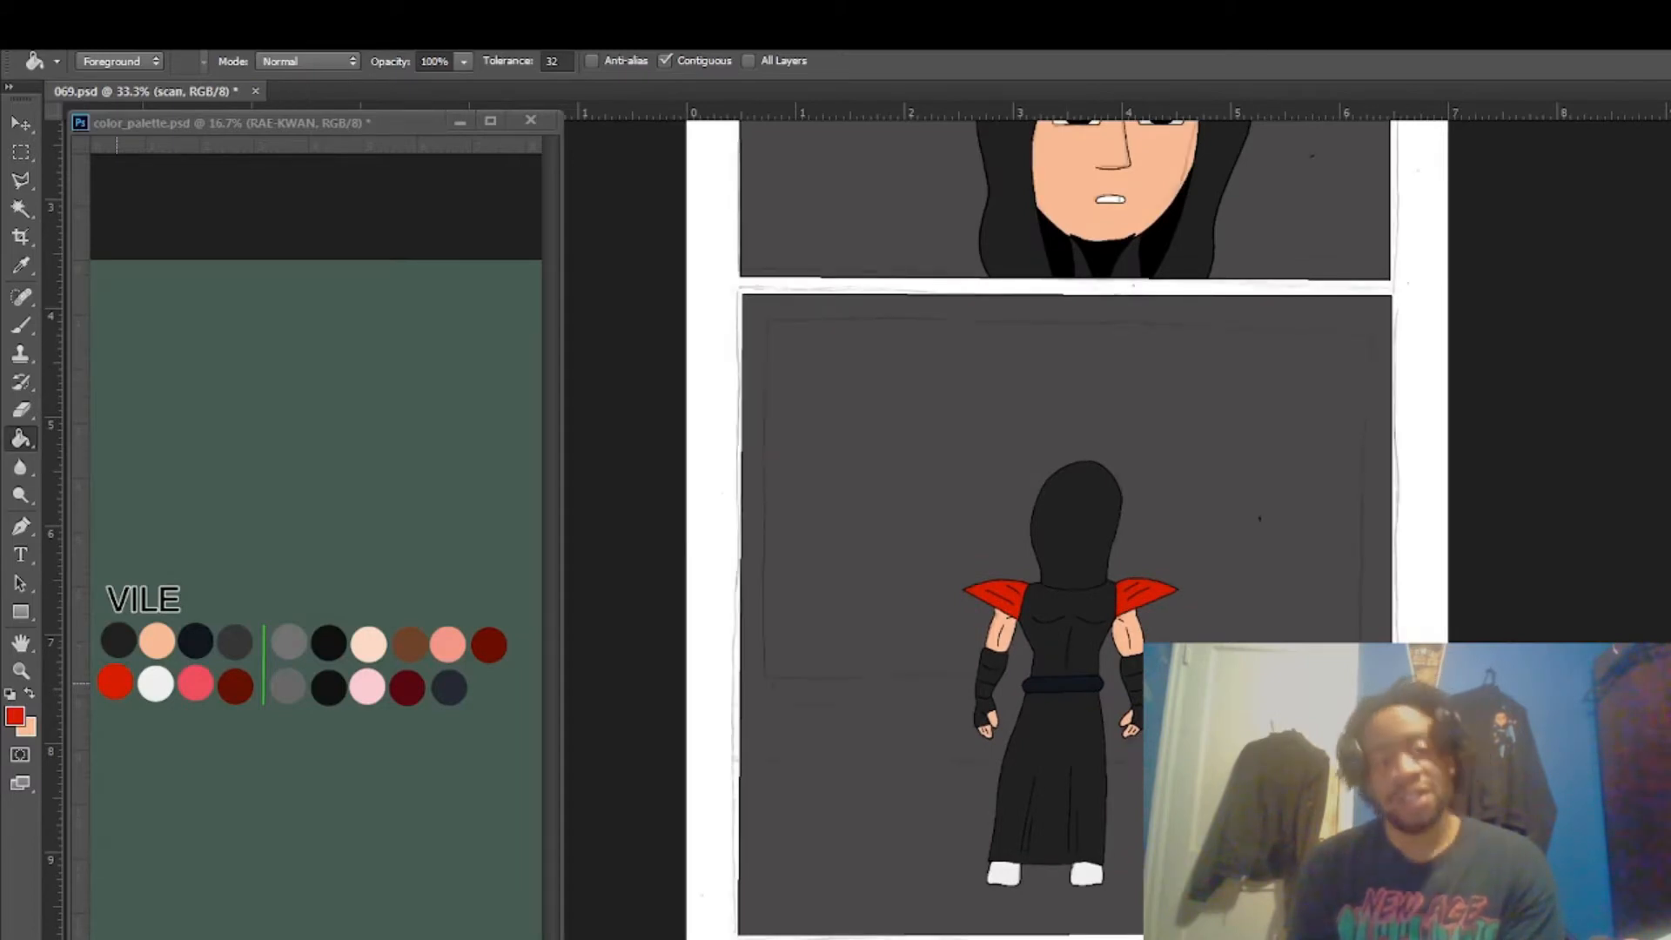
Select the lower panel's grey background on the lineart copy layer and place a horizontal guide at the height of the figure's hands.
{"action": "key", "text": "alt+bracketright"}
{"action": "key", "text": "w"}
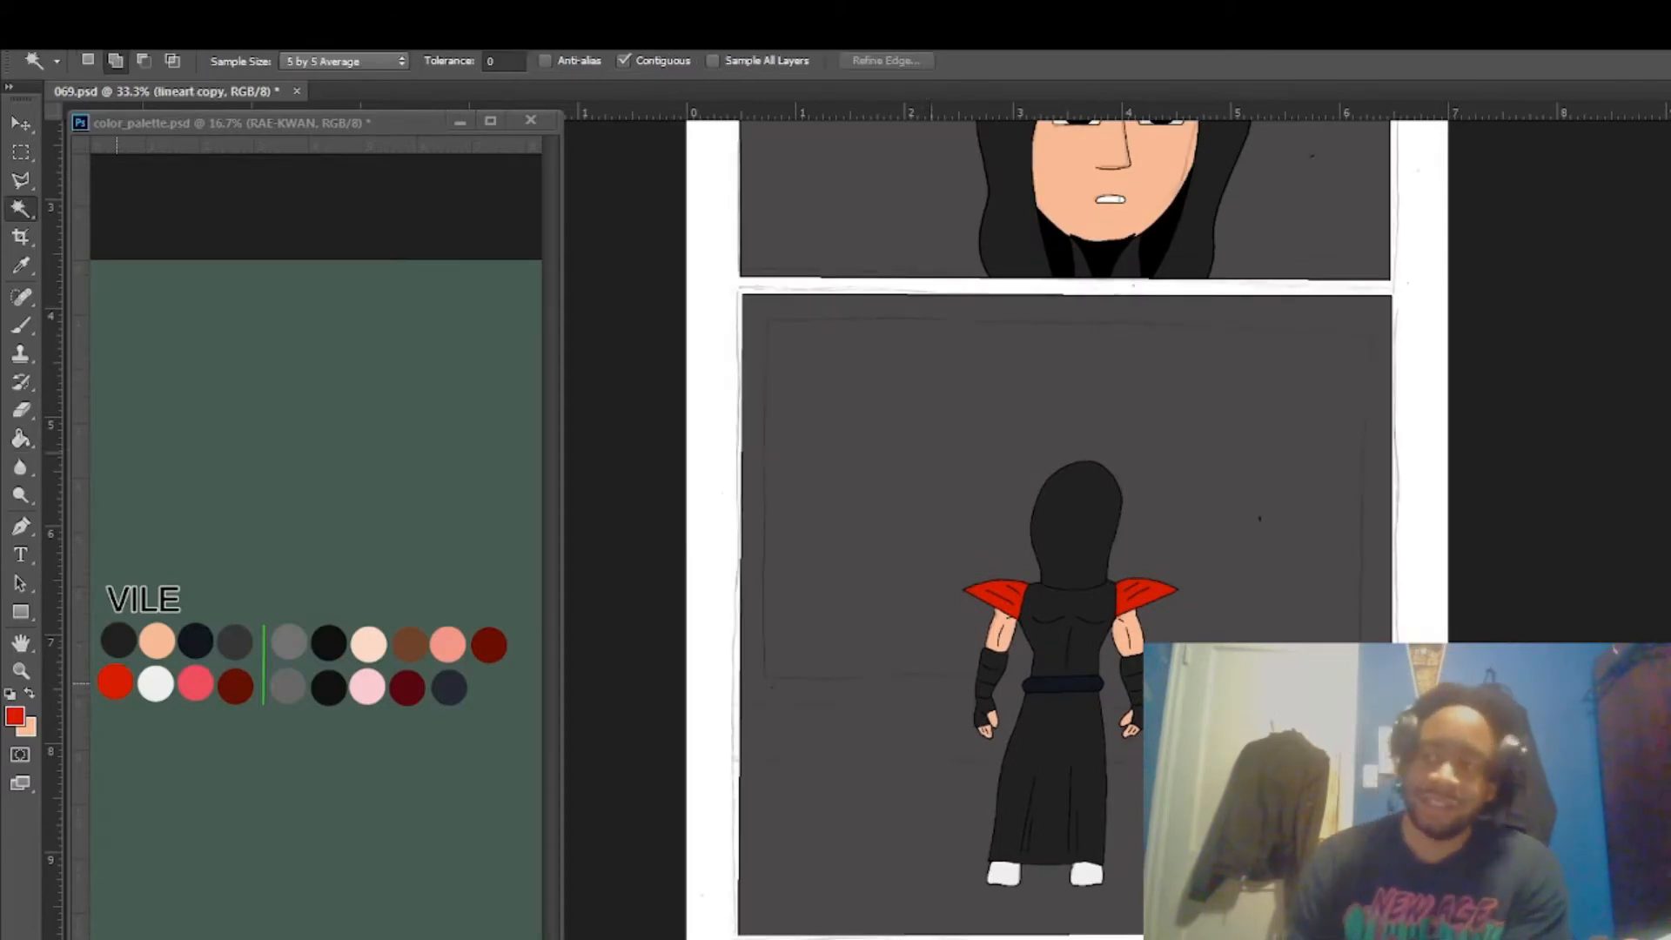
{"action": "left_click", "coordinate": [1305, 609]}
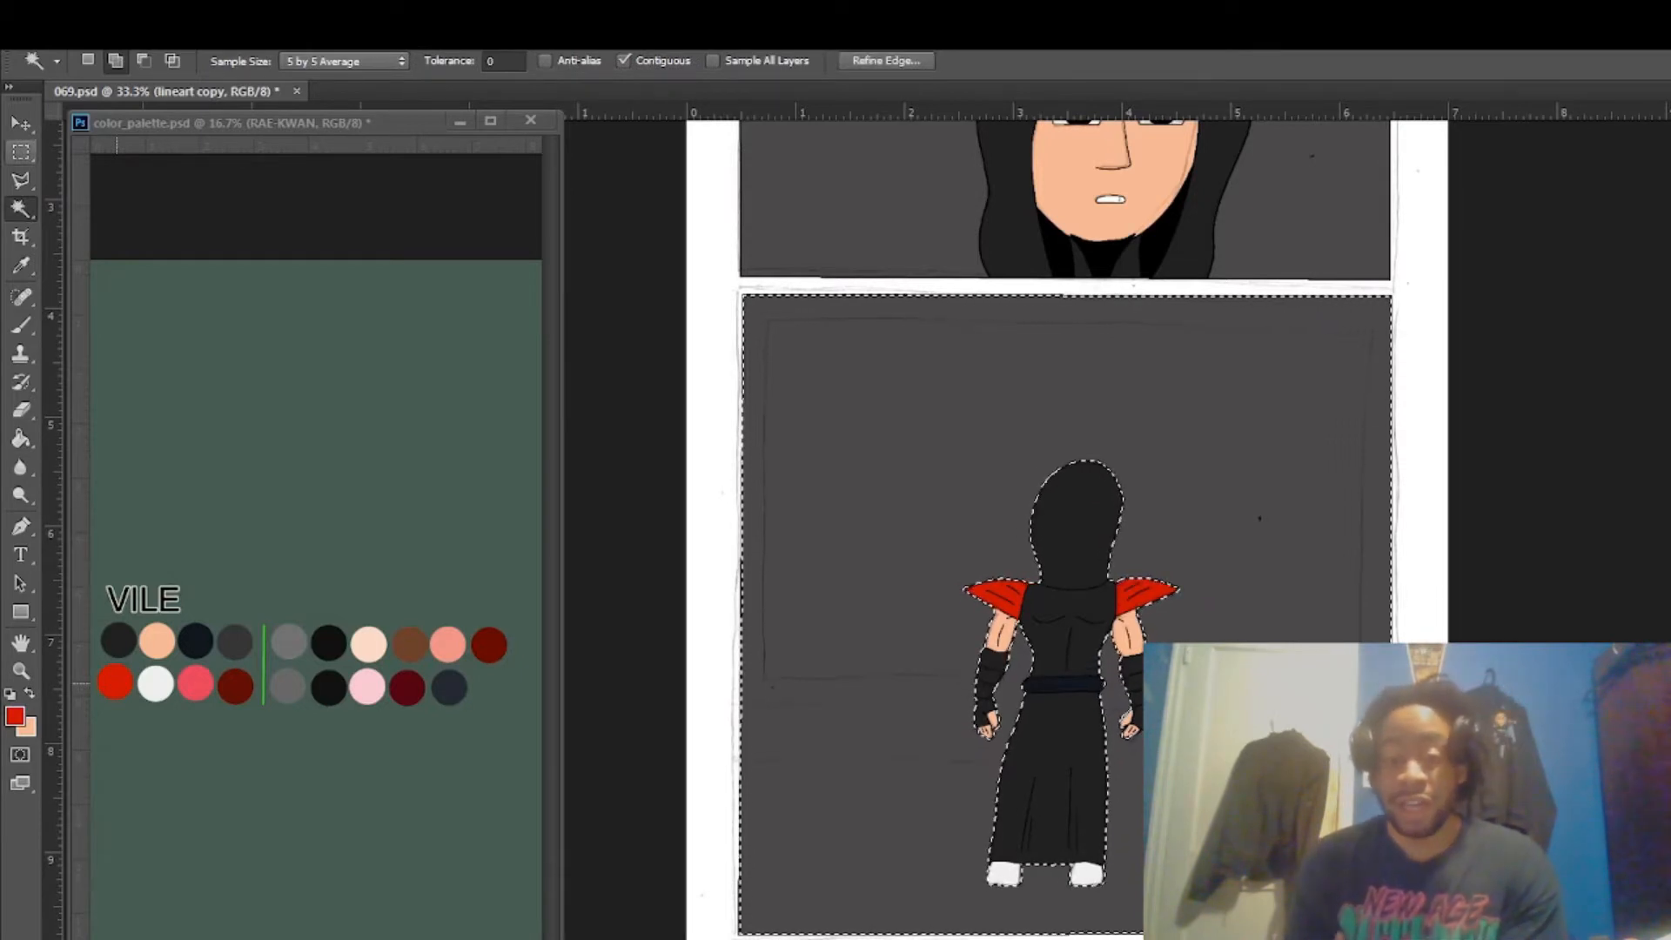
{"action": "key", "text": "b"}
{"action": "left_click_drag", "start_coordinate": [984, 111], "coordinate": [992, 728]}
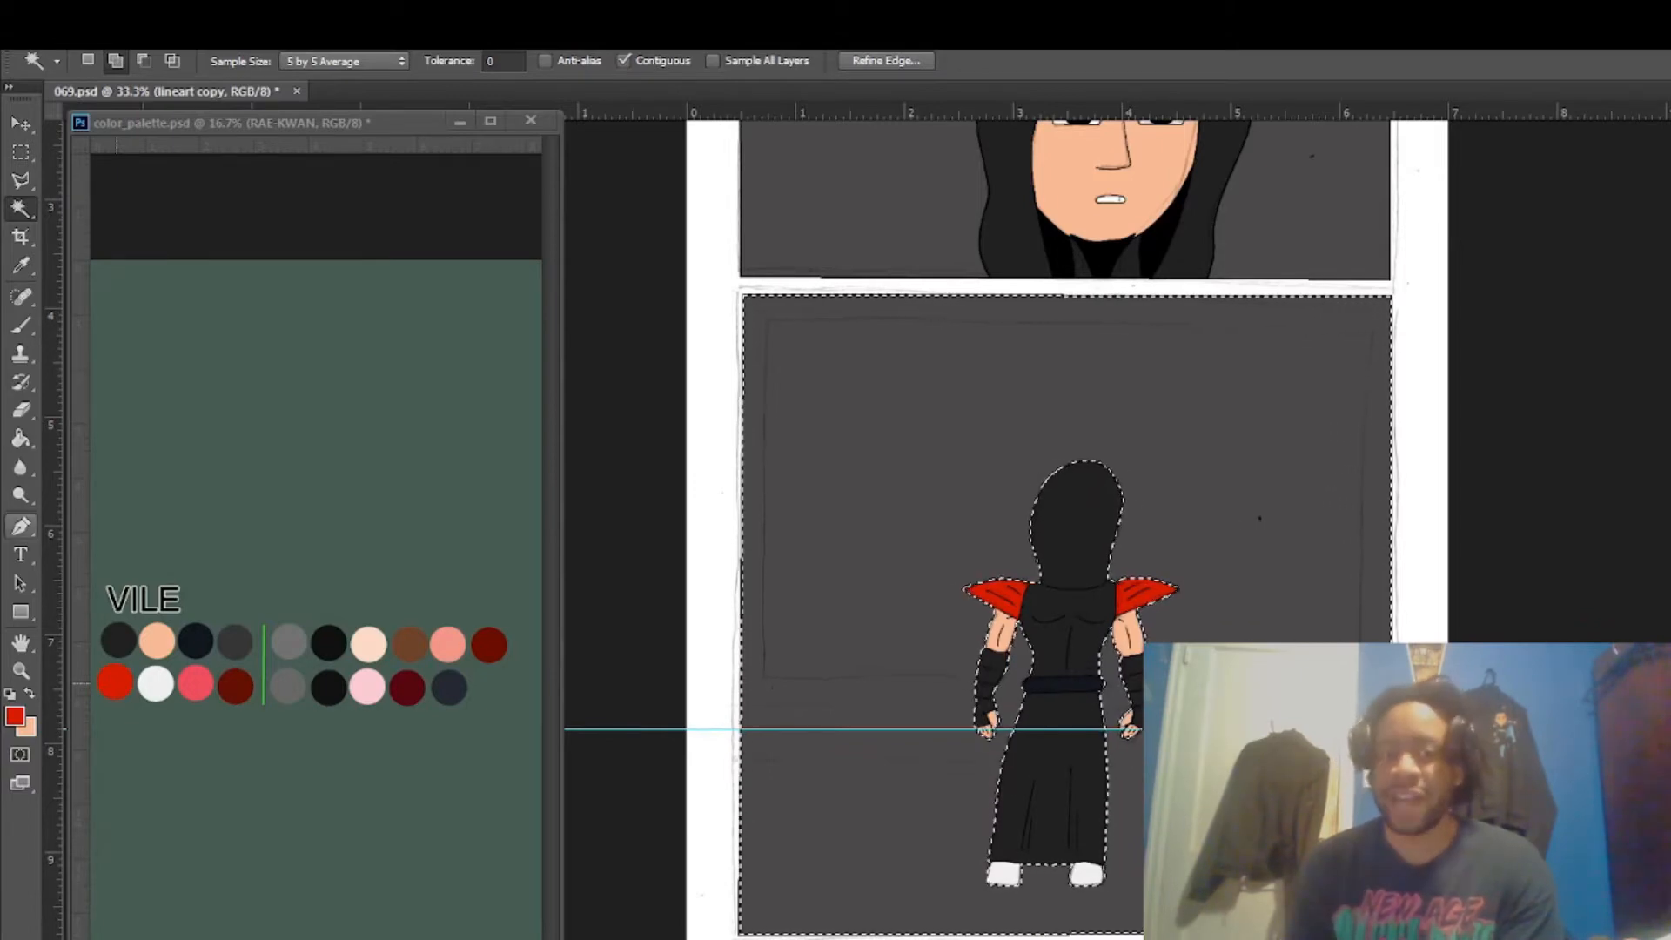
Set the foreground color to #2b2b2b and draw a Pen path along the guide across the full width of the lower panel.
{"action": "left_click", "coordinate": [15, 716]}
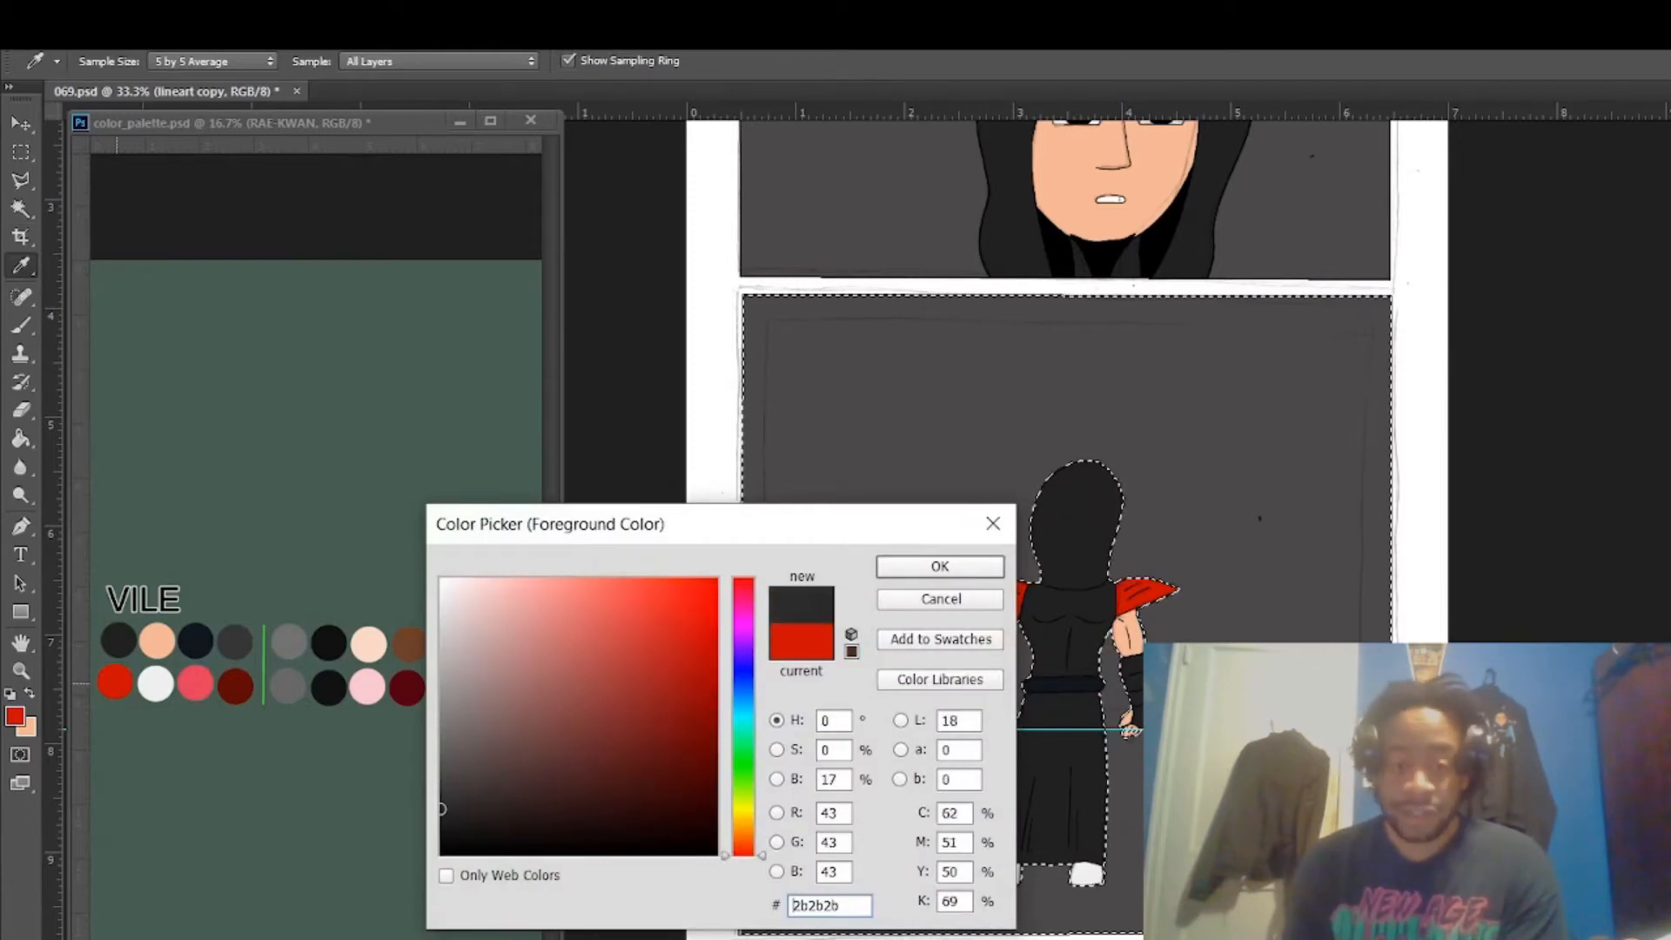
{"action": "key", "text": "Return"}
{"action": "key", "text": "p"}
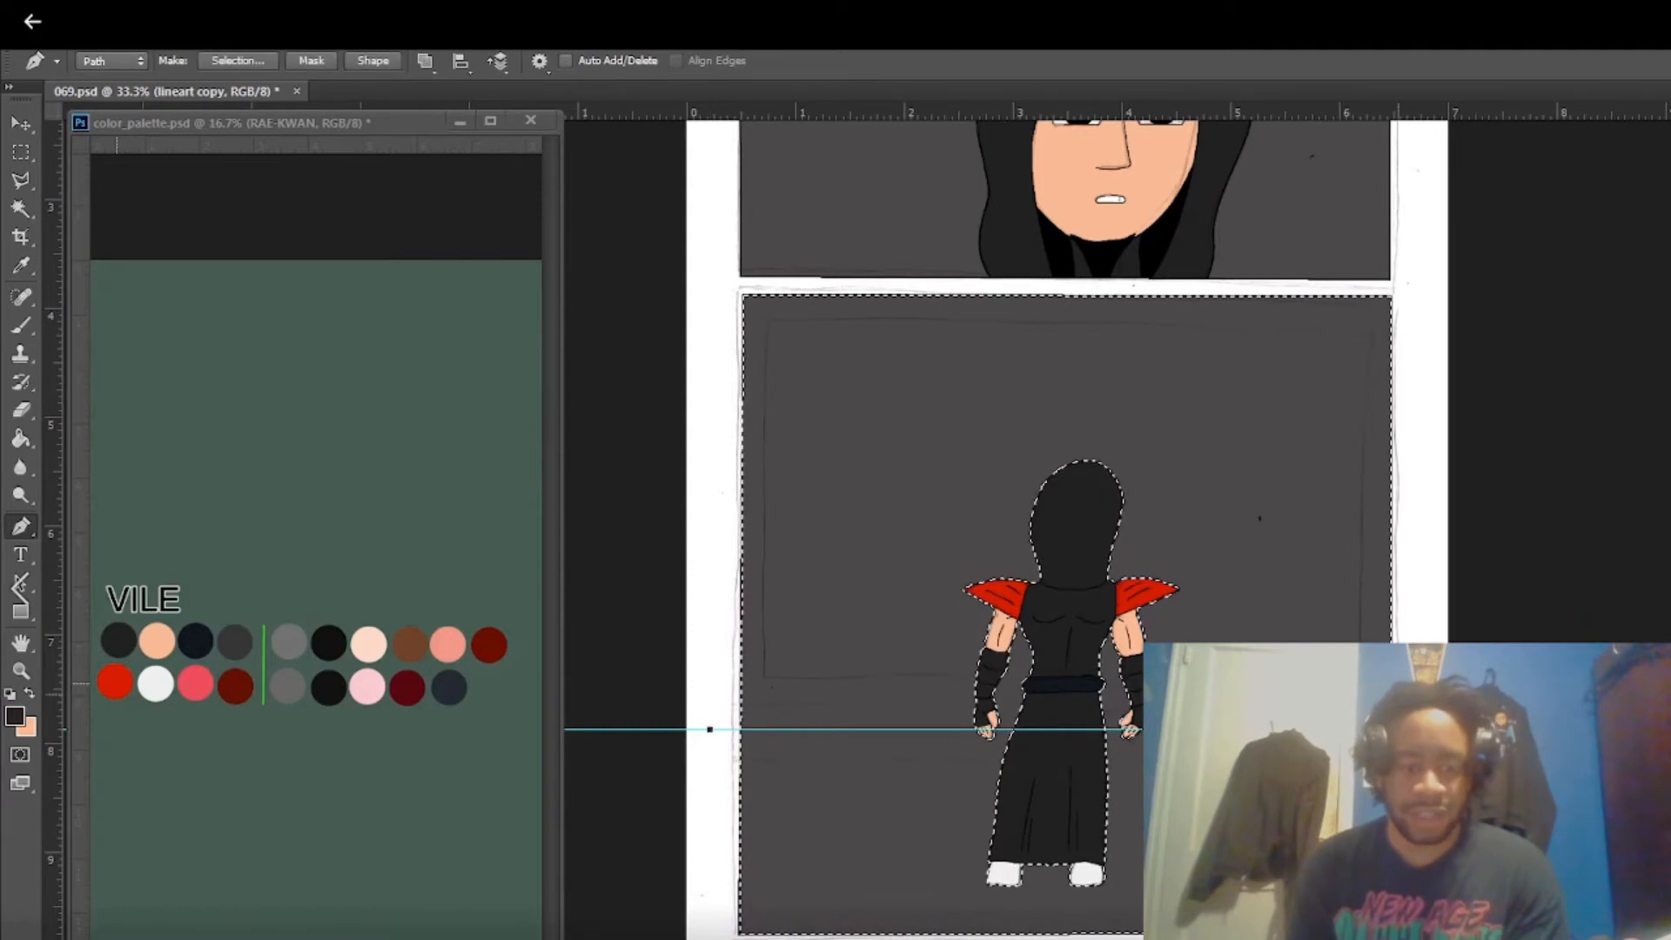
{"action": "left_click", "coordinate": [1483, 729]}
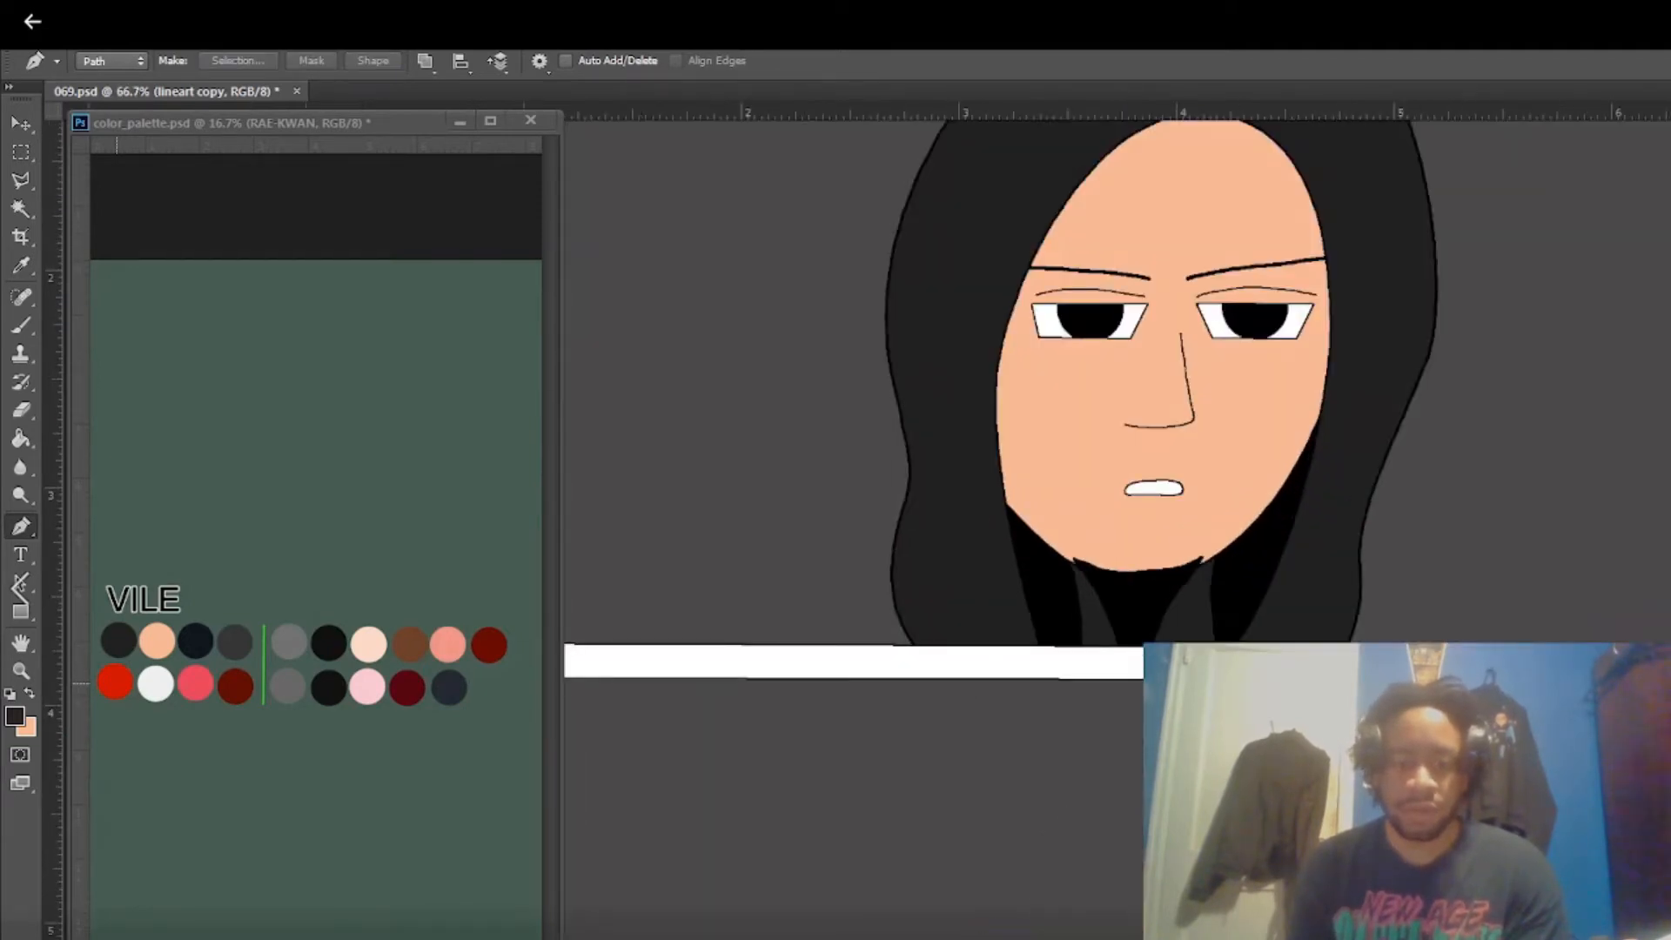
Make Layer 1 the active layer.
{"action": "key", "text": "ctrl+minus"}
{"action": "key", "text": "alt+bracketleft"}
{"action": "key", "text": "alt+bracketleft"}
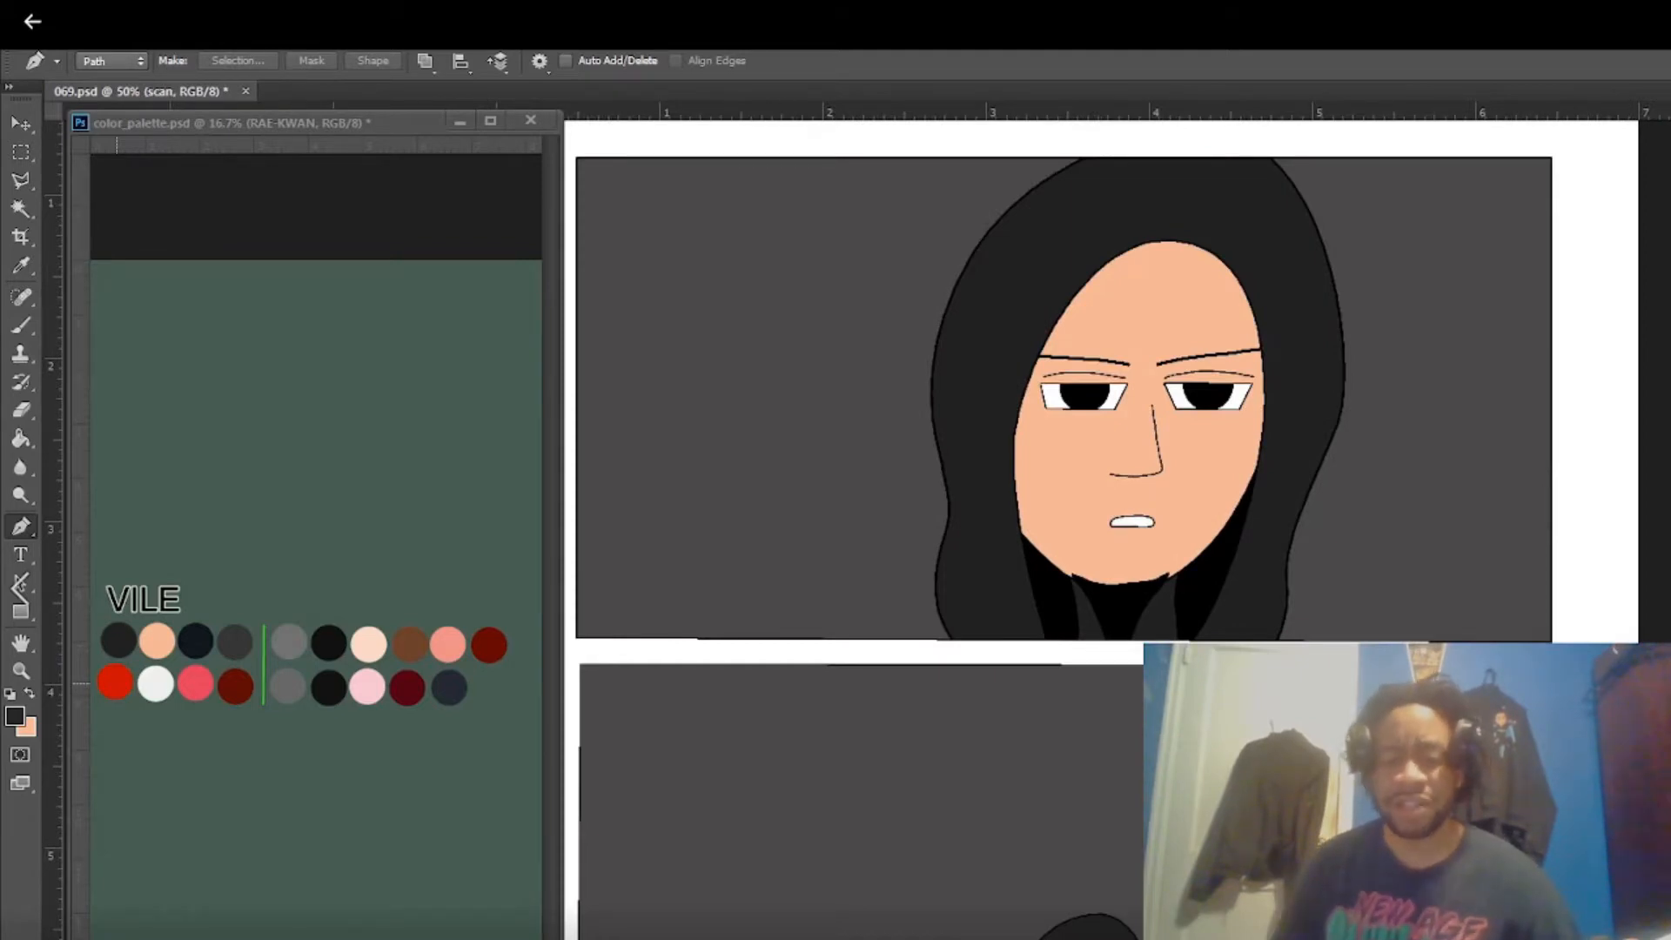
{"action": "key", "text": "alt+bracketright"}
{"action": "key", "text": "alt+bracketright"}
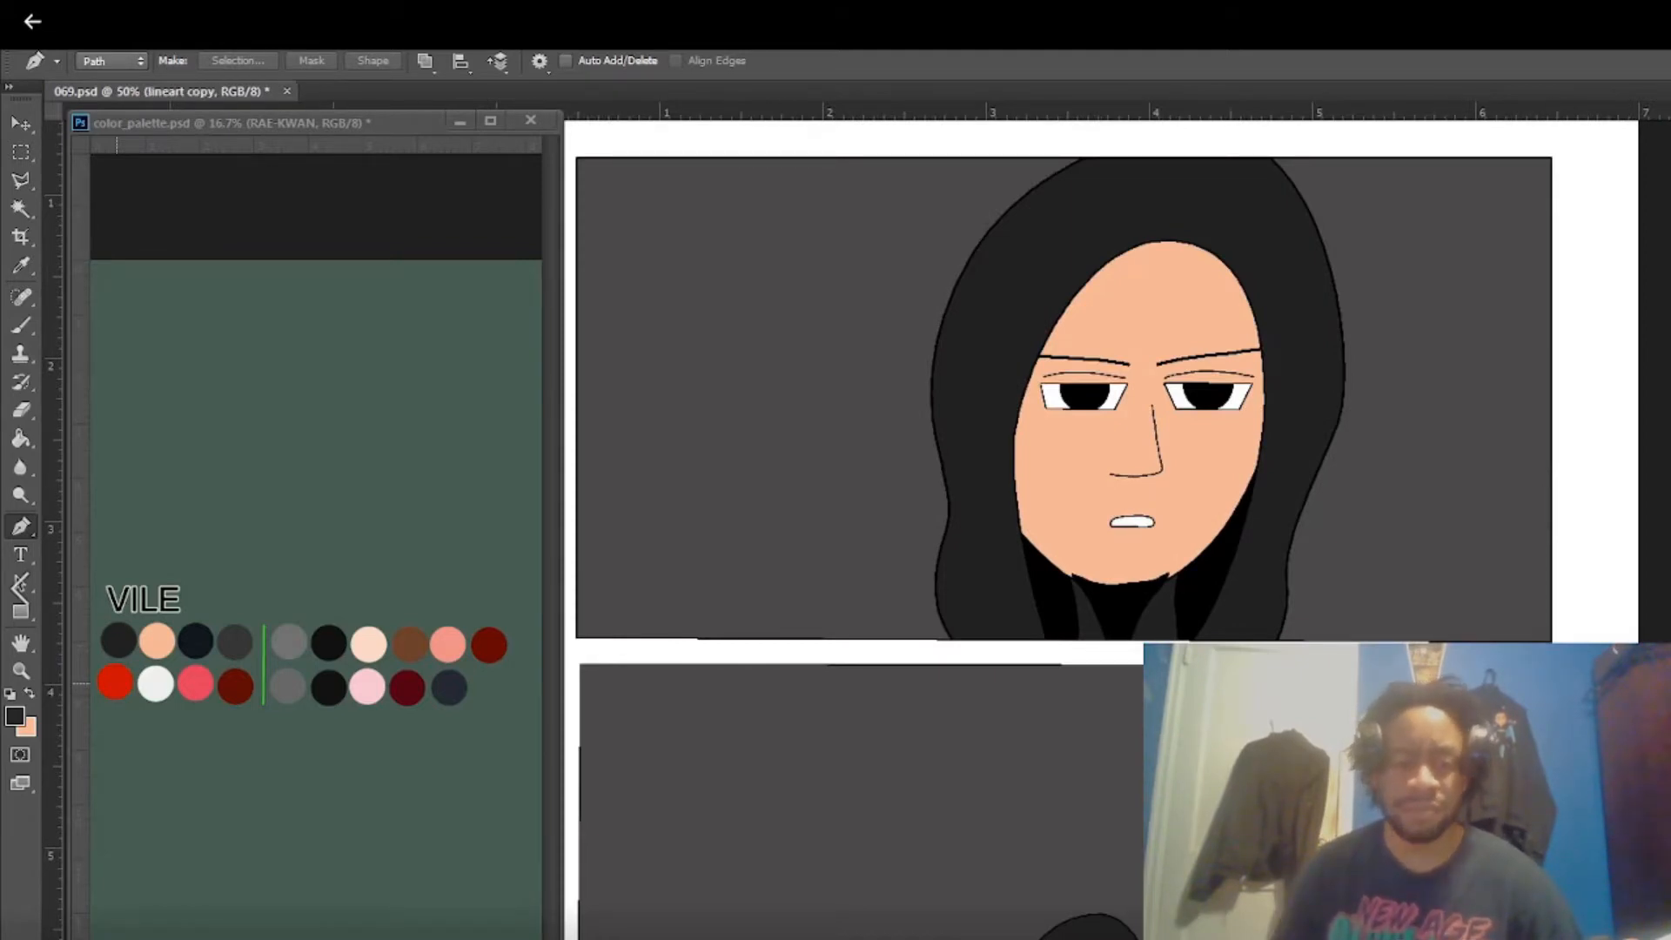
{"action": "key", "text": "alt+bracketright"}
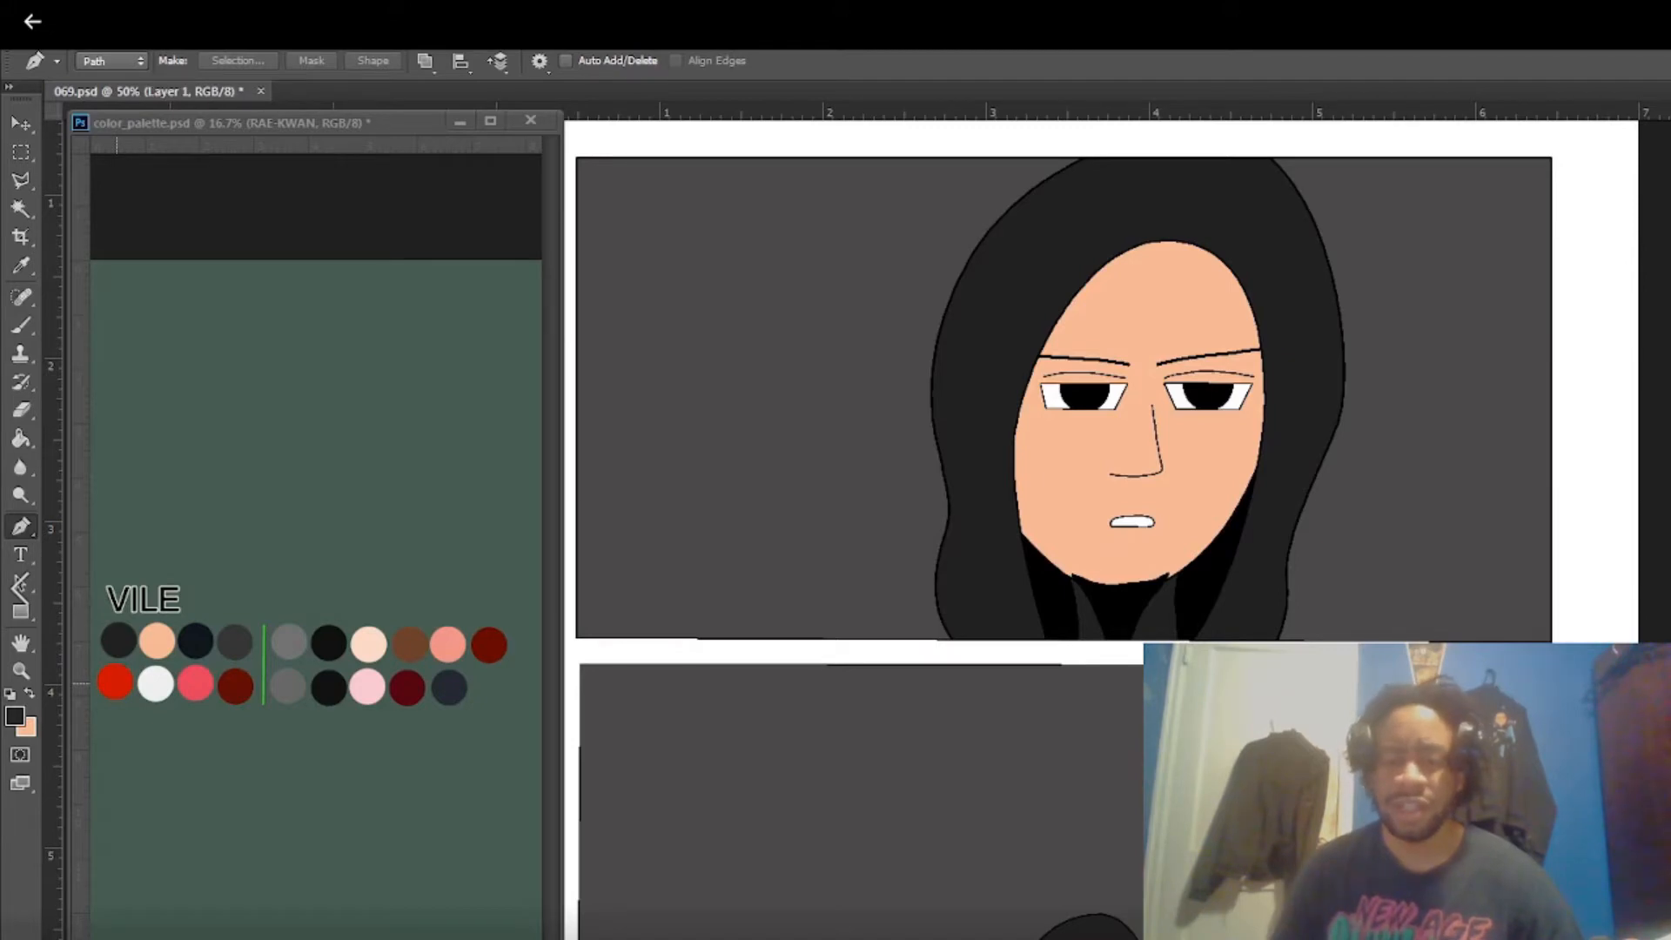
On the lineart layer, select the white page margin with the Magic Wand and invert the selection to cover the panels.
{"action": "key", "text": "w"}
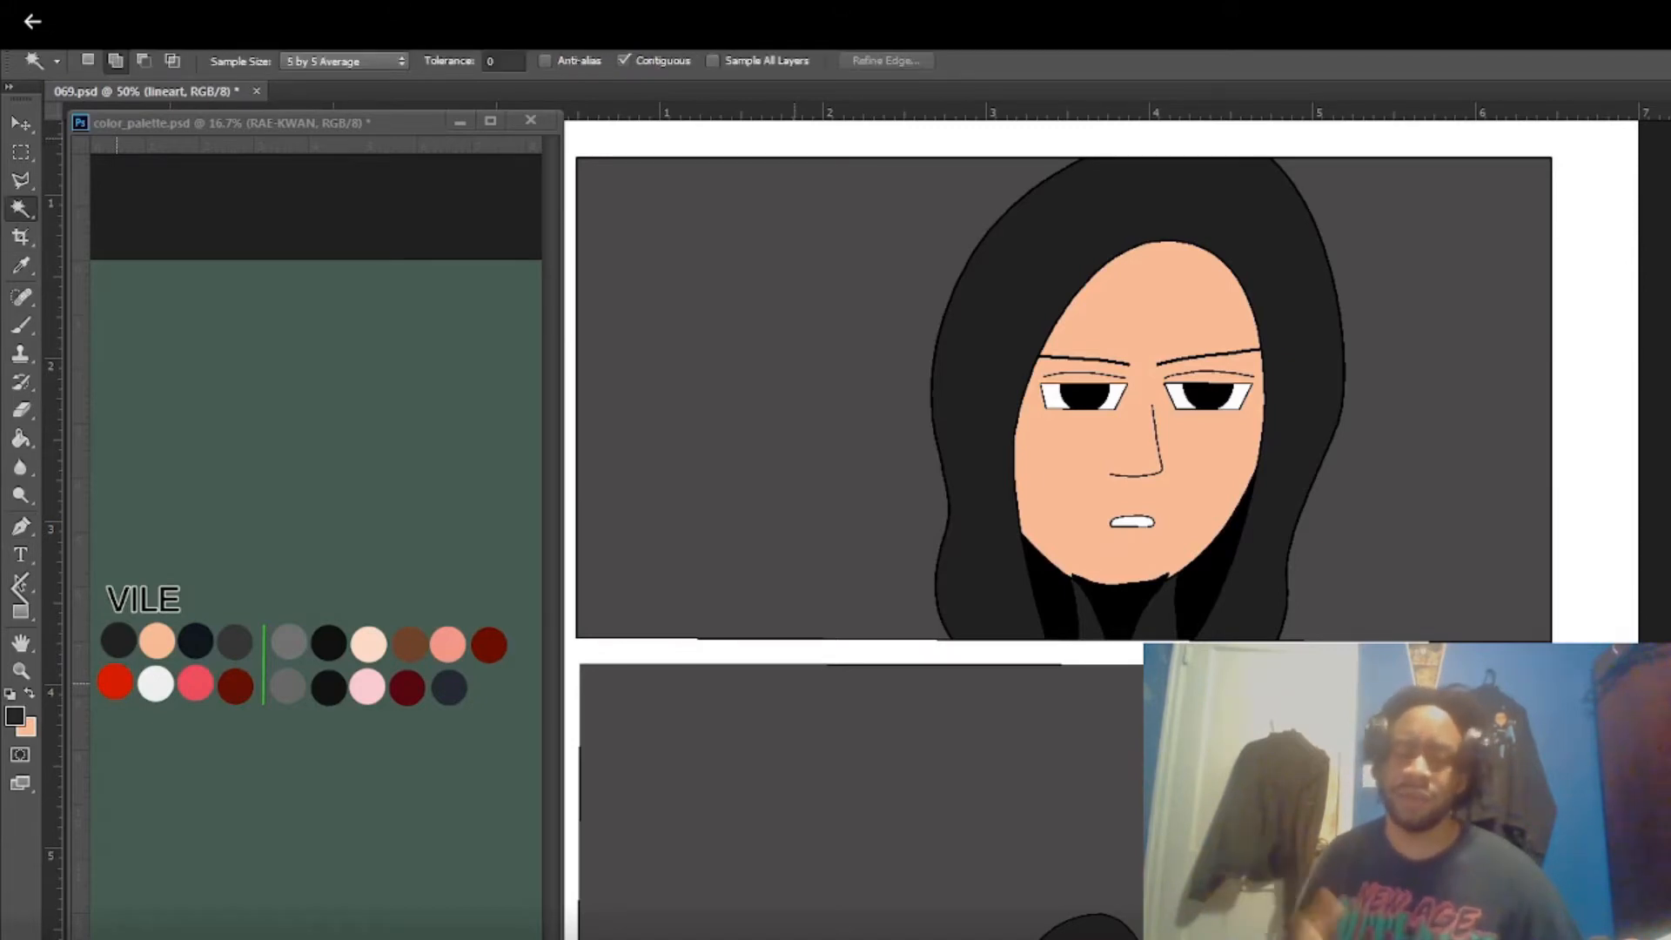
{"action": "left_click", "coordinate": [1593, 138]}
{"action": "left_click", "coordinate": [291, 35]}
{"action": "left_click", "coordinate": [416, 131]}
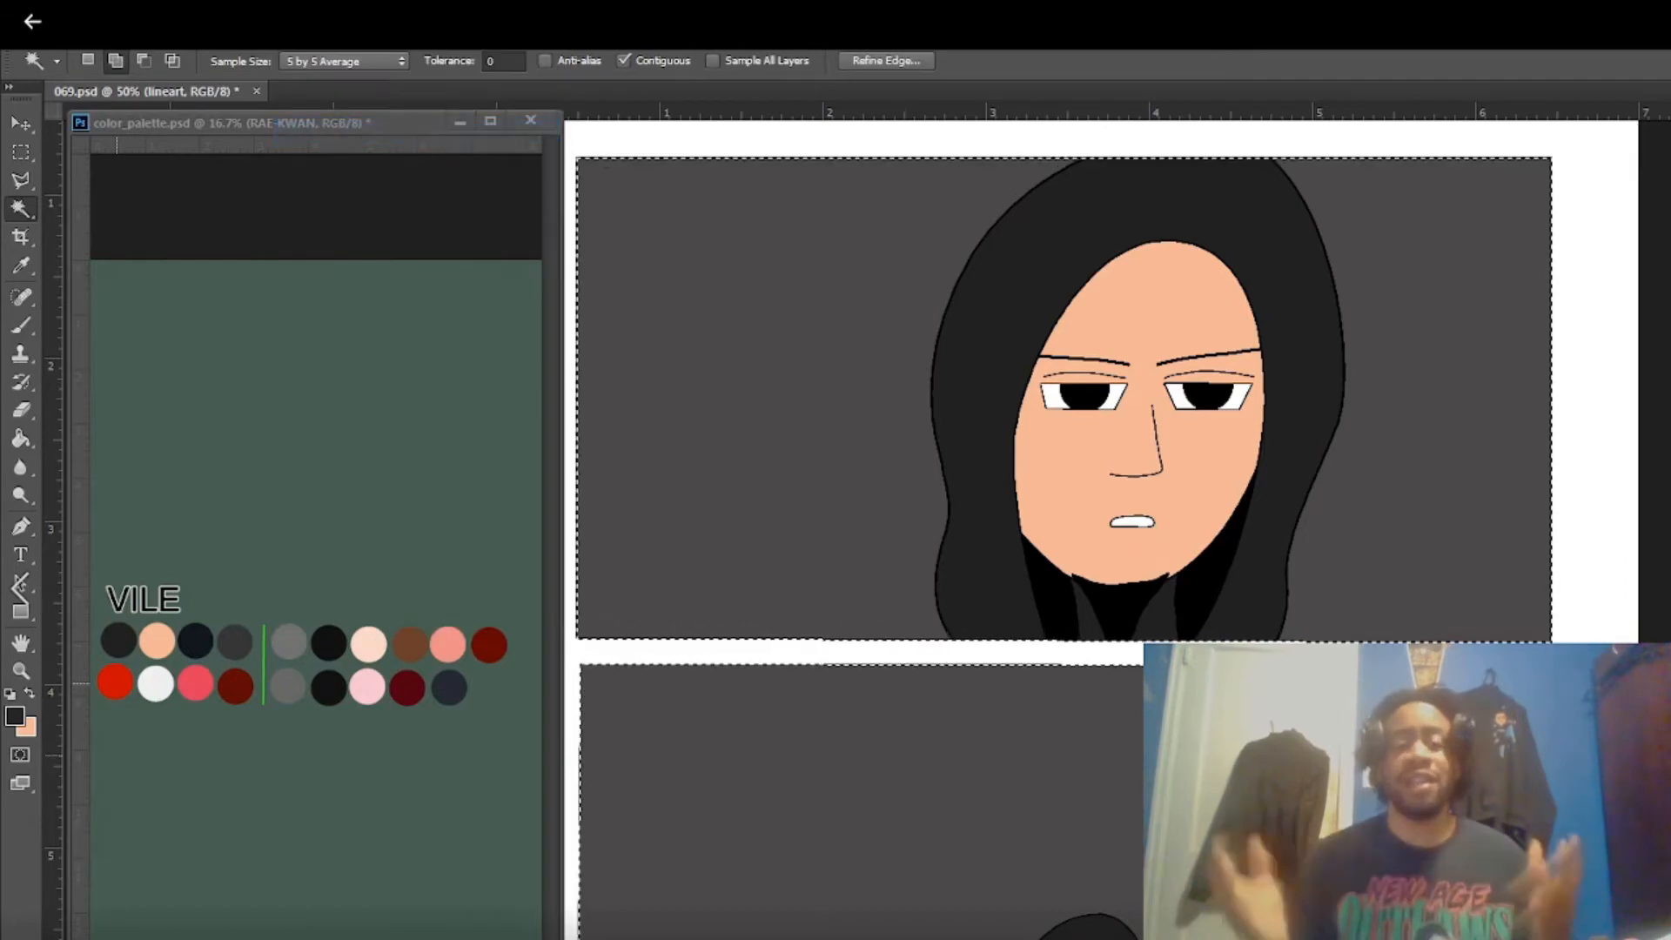
Reset the colors to default black and white, clear the panel selection, and add a new layer above the Background layer.
{"action": "key", "text": "alt+bracketleft"}
{"action": "scroll", "coordinate": [1096, 391], "scroll_direction": "left", "scroll_amount": 1}
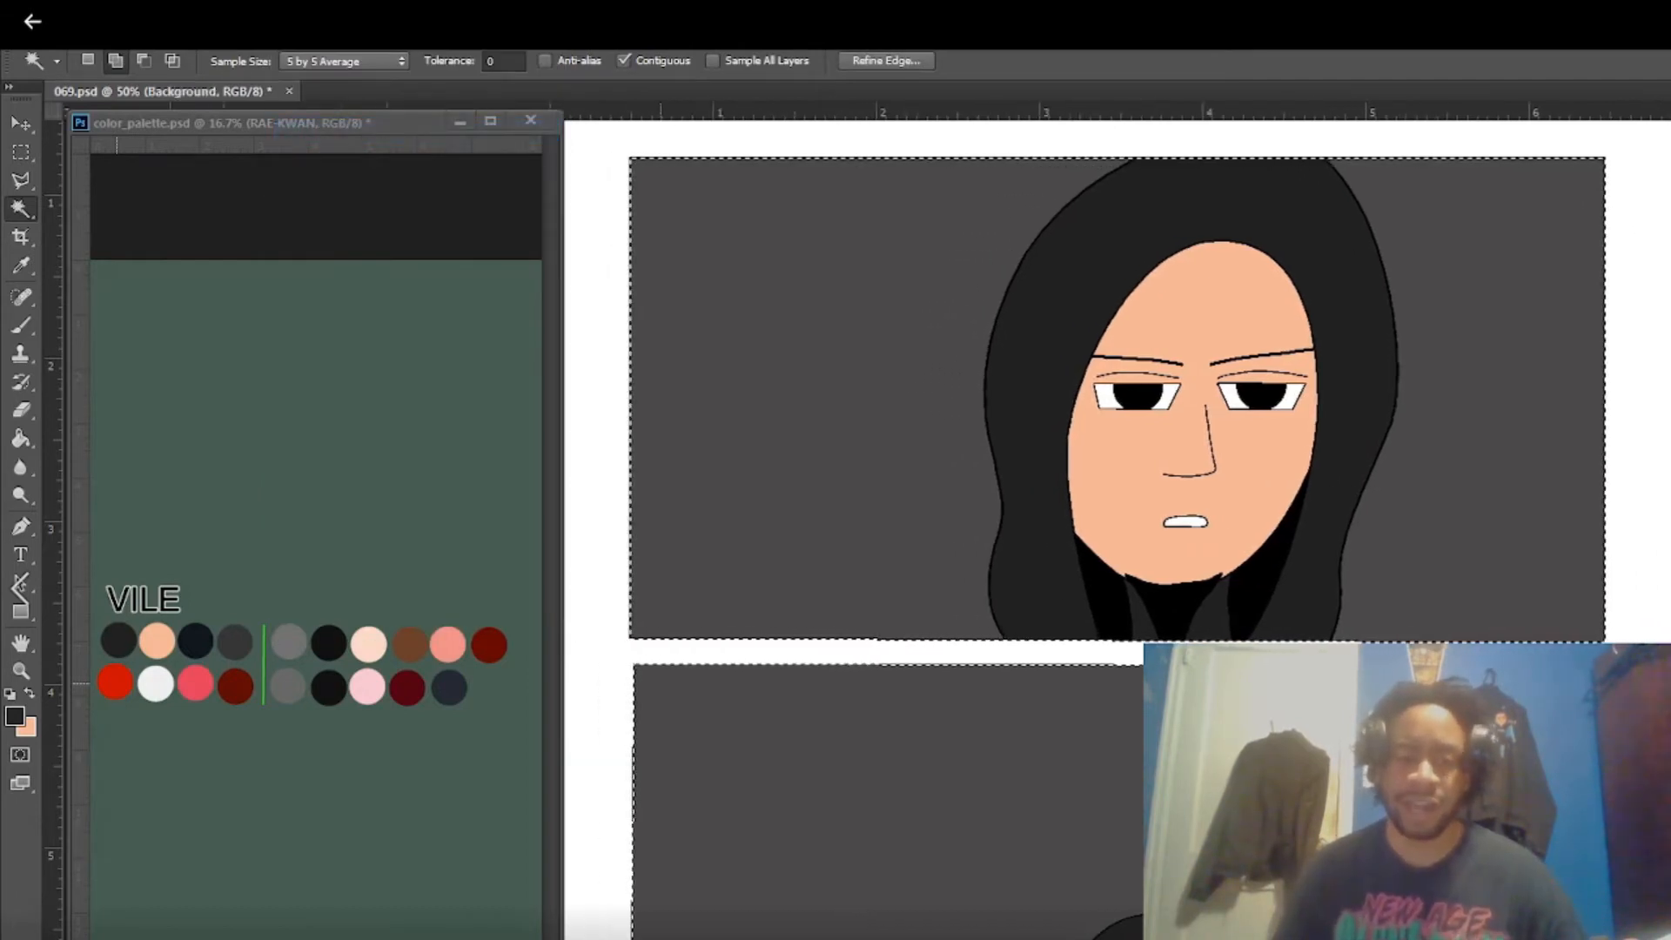
{"action": "key", "text": "g"}
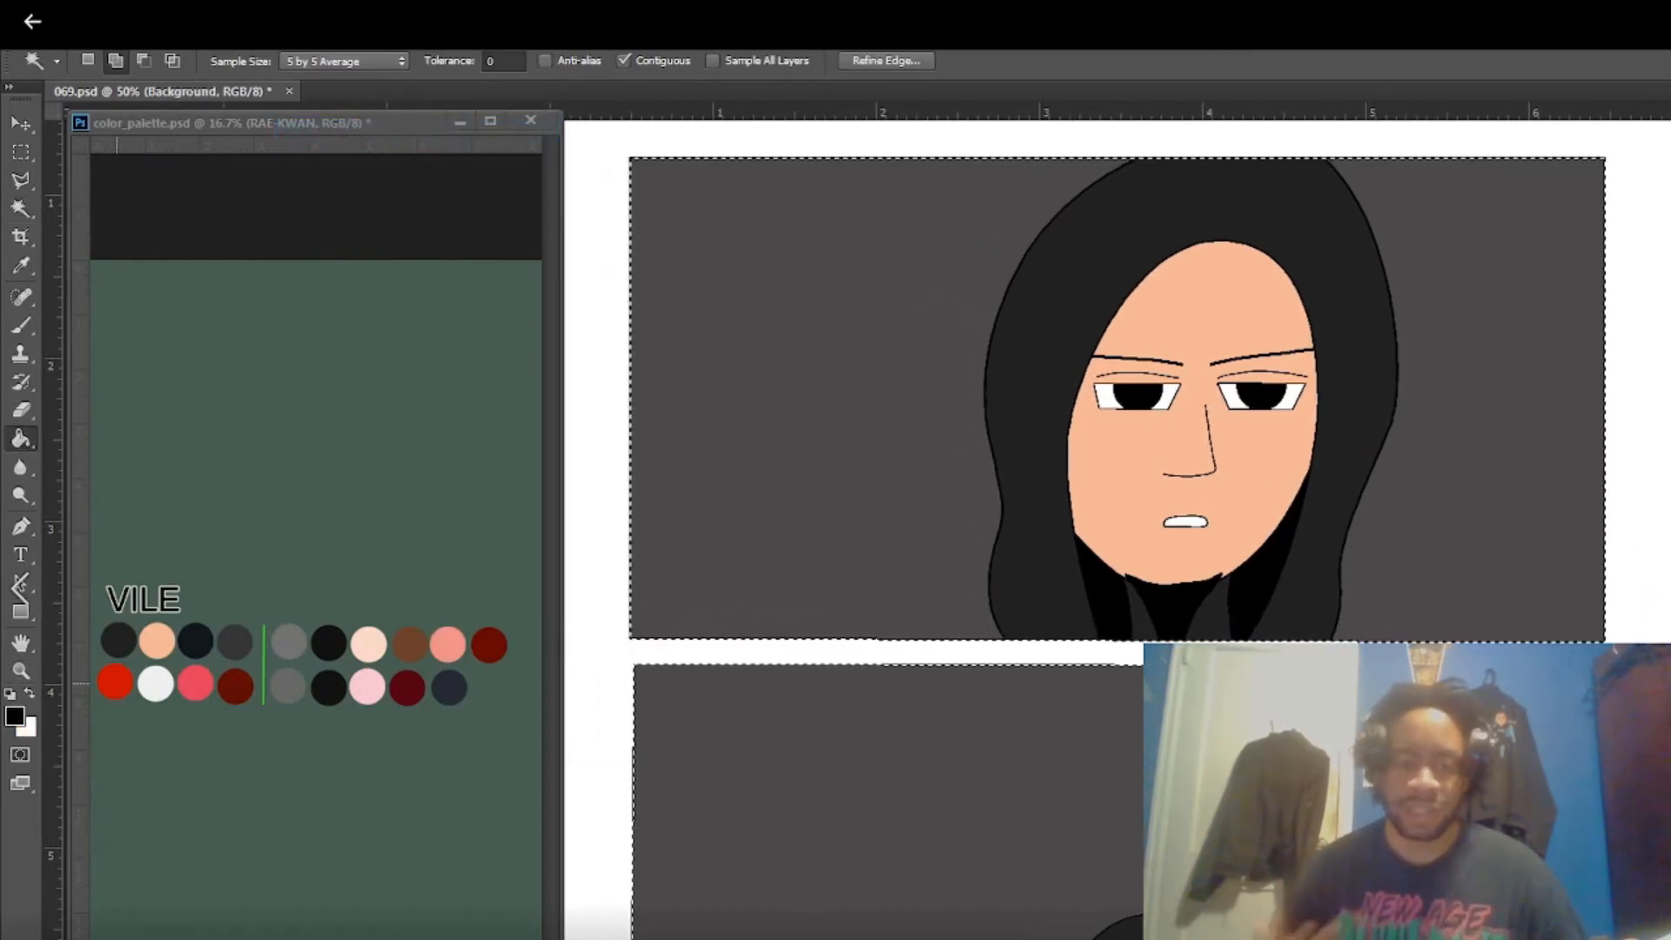
{"action": "left_click", "coordinate": [292, 35]}
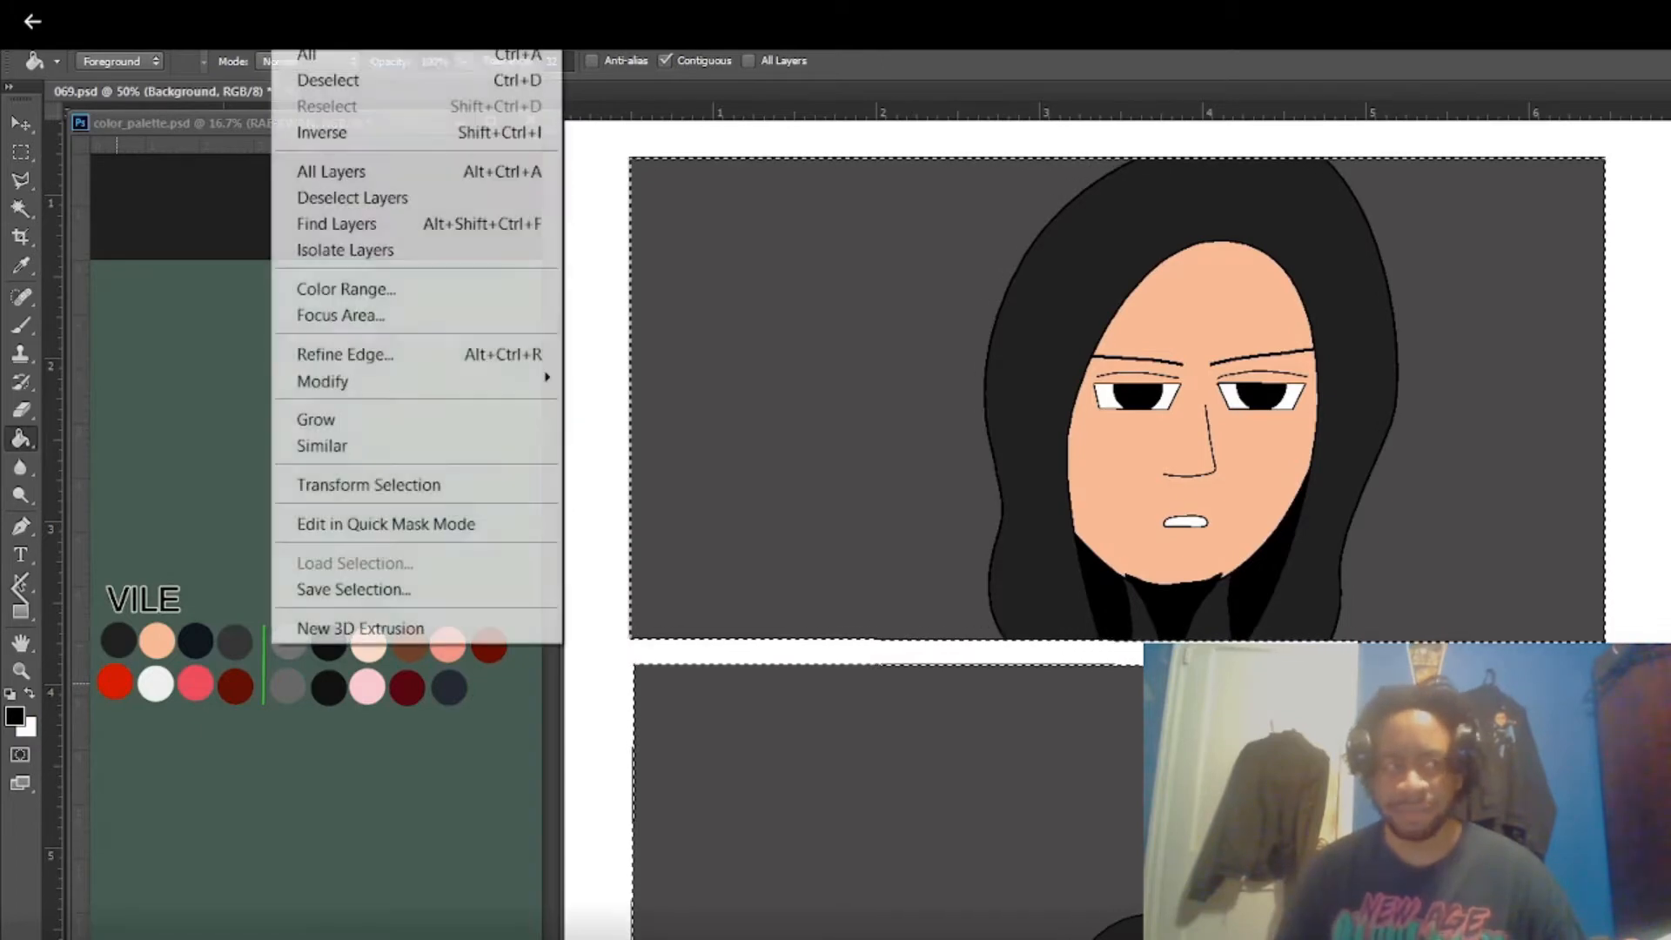
{"action": "left_click", "coordinate": [329, 80]}
{"action": "key", "text": "ctrl+alt+shift+n"}
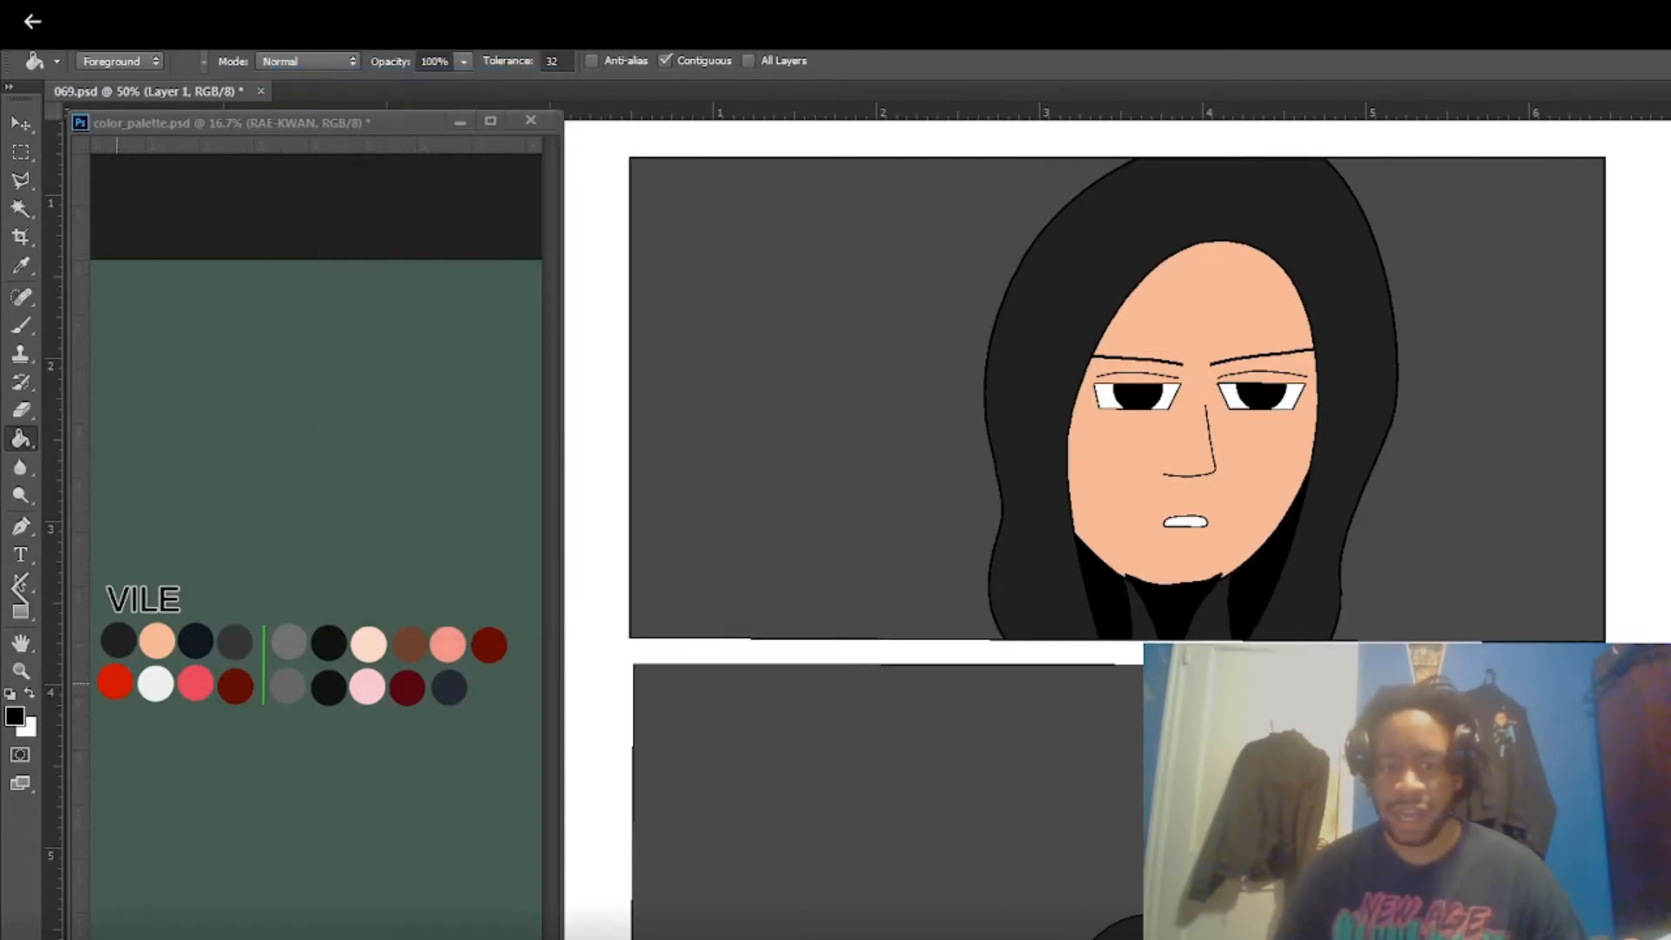
On the lineart layer, select the upper panel's grey background on both sides of the head with the Magic Wand and return to Layer 1.
{"action": "key", "text": "w"}
{"action": "left_click", "coordinate": [808, 397]}
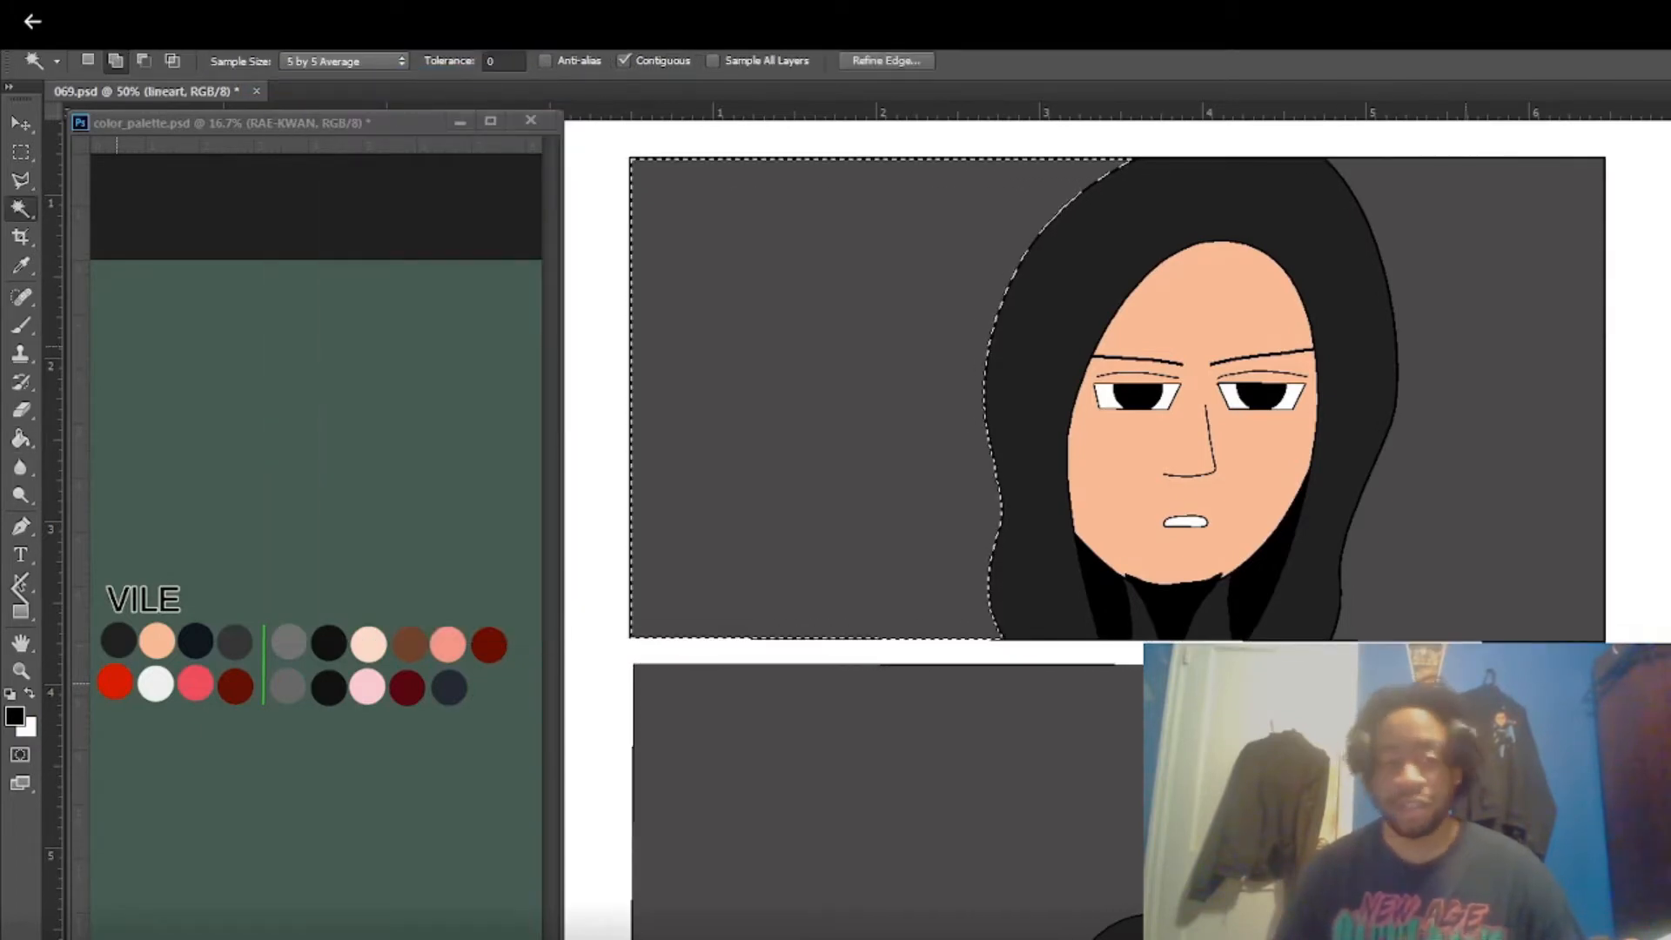
{"action": "left_click", "coordinate": [1498, 396]}
{"action": "key", "text": "alt+["}
{"action": "key", "text": "b"}
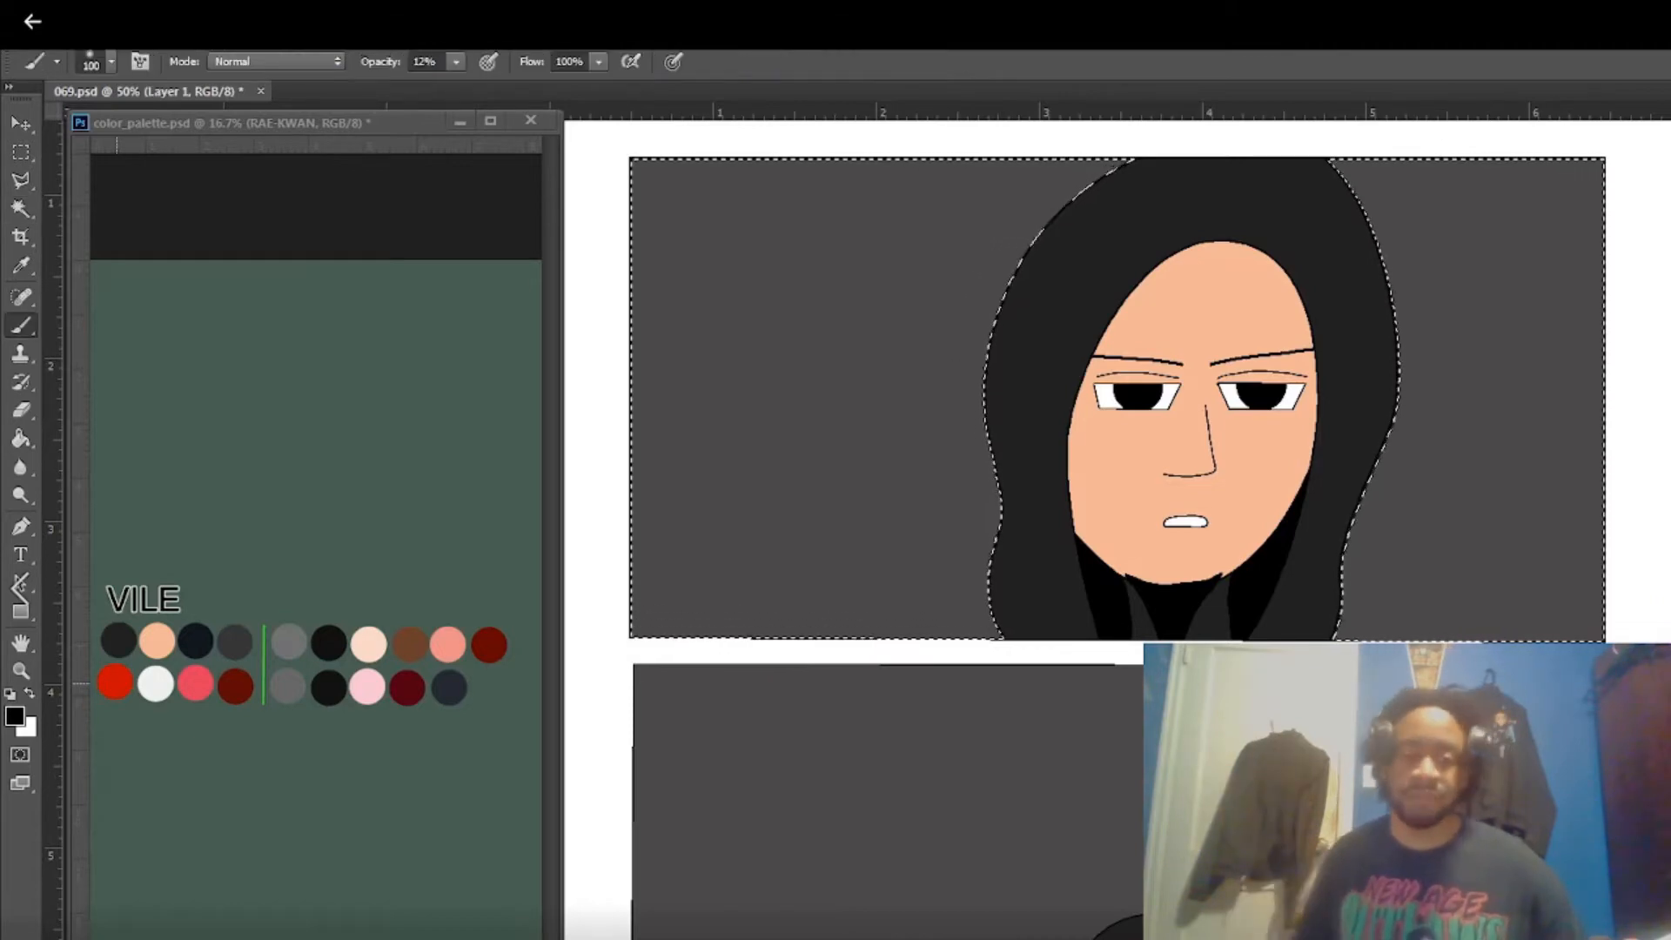
Brush soft black shading across the upper panel's background with an 800 px brush at 0% hardness and 12% opacity, and deselect.
{"action": "right_click", "coordinate": [958, 436]}
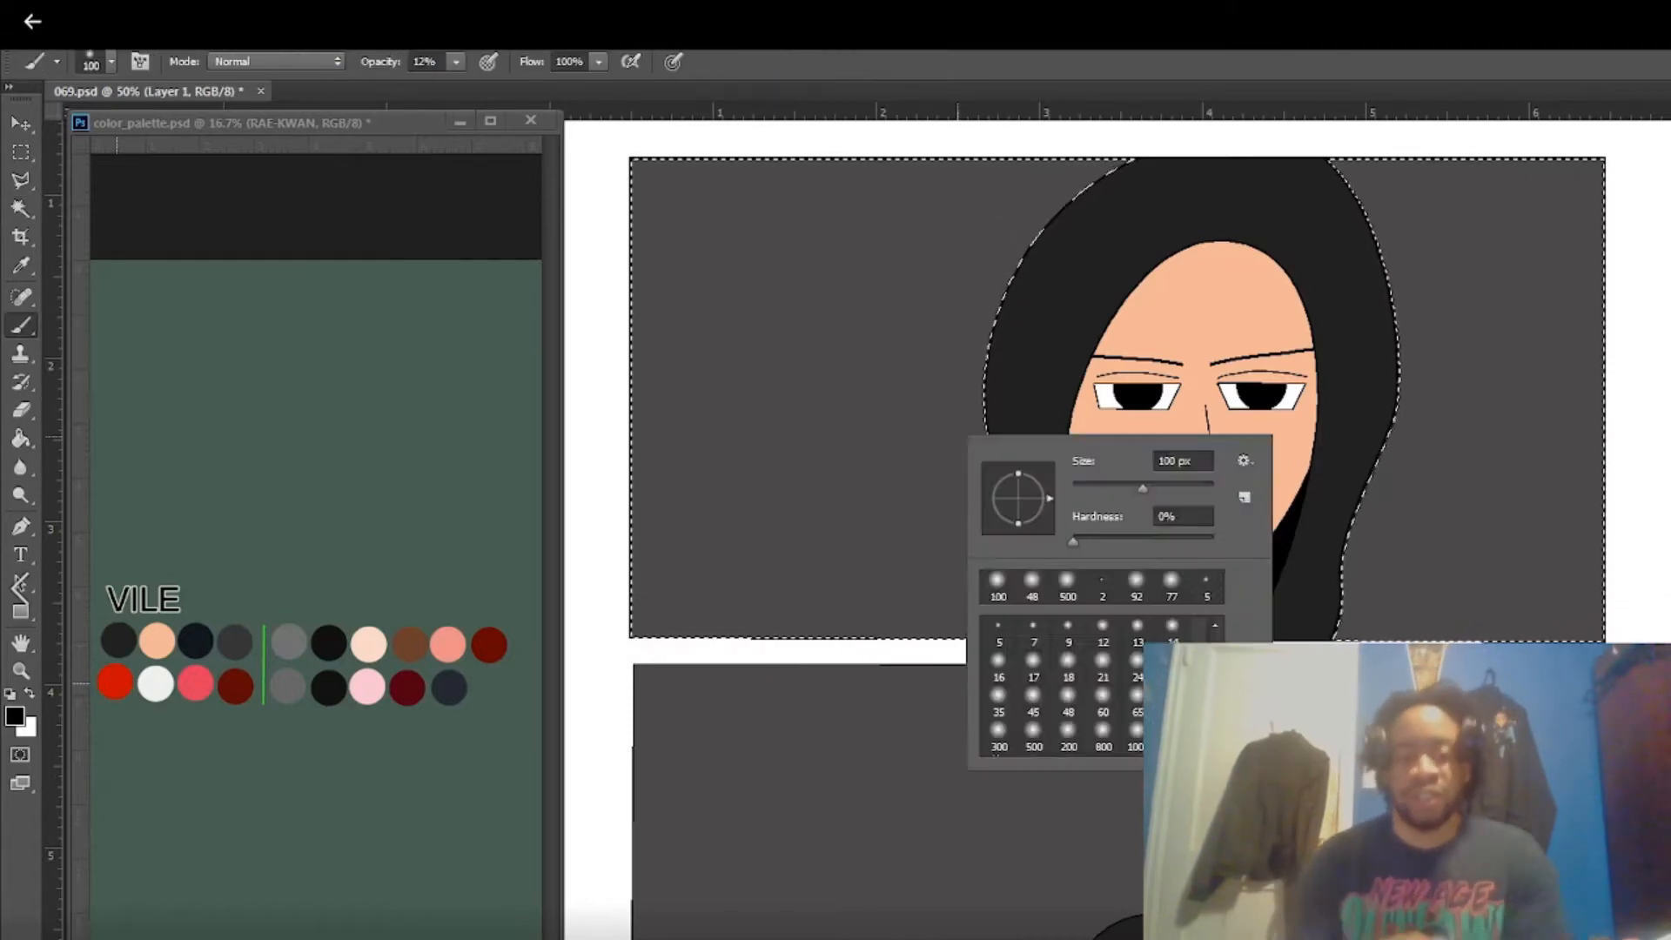
{"action": "left_click", "coordinate": [1066, 585]}
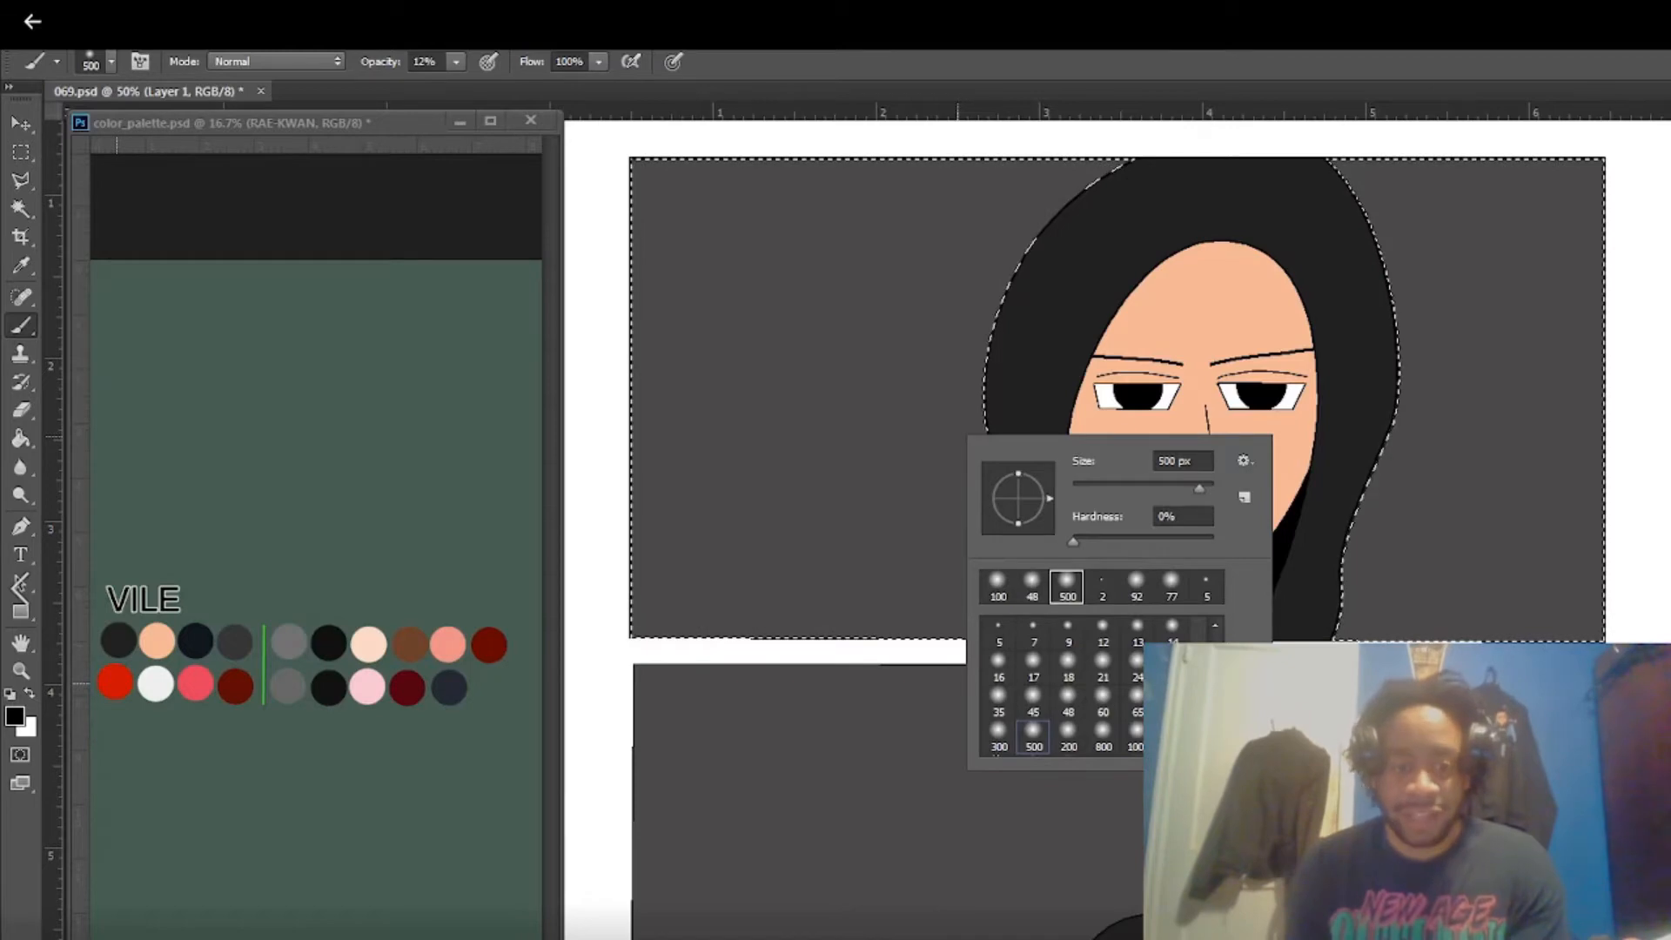
{"action": "double_click", "coordinate": [1102, 735]}
{"action": "left_click_drag", "start_coordinate": [697, 600], "coordinate": [1531, 600]}
{"action": "left_click", "coordinate": [296, 43]}
{"action": "key", "text": "Escape"}
{"action": "left_click_drag", "start_coordinate": [696, 522], "coordinate": [1566, 522]}
{"action": "left_click", "coordinate": [295, 44]}
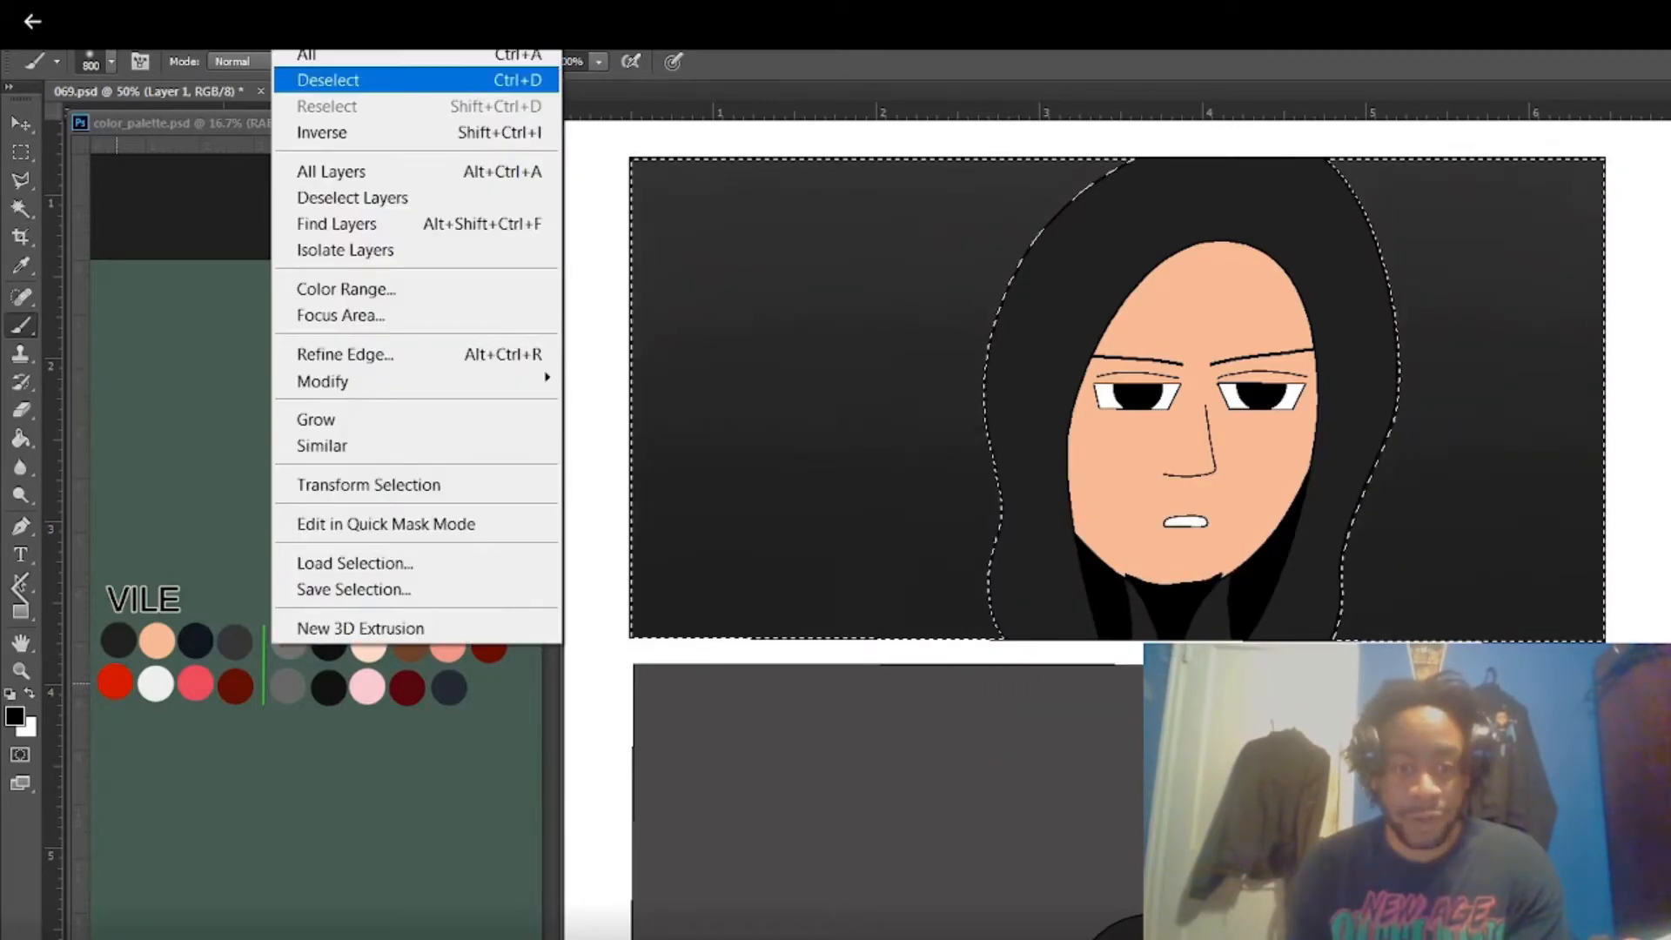
{"action": "left_click", "coordinate": [415, 79]}
Set the brush opacity to 30% and select the lower panel's grey wall area with the Magic Wand.
{"action": "scroll", "coordinate": [1114, 522], "scroll_direction": "down", "scroll_amount": 5}
{"action": "left_click", "coordinate": [456, 60]}
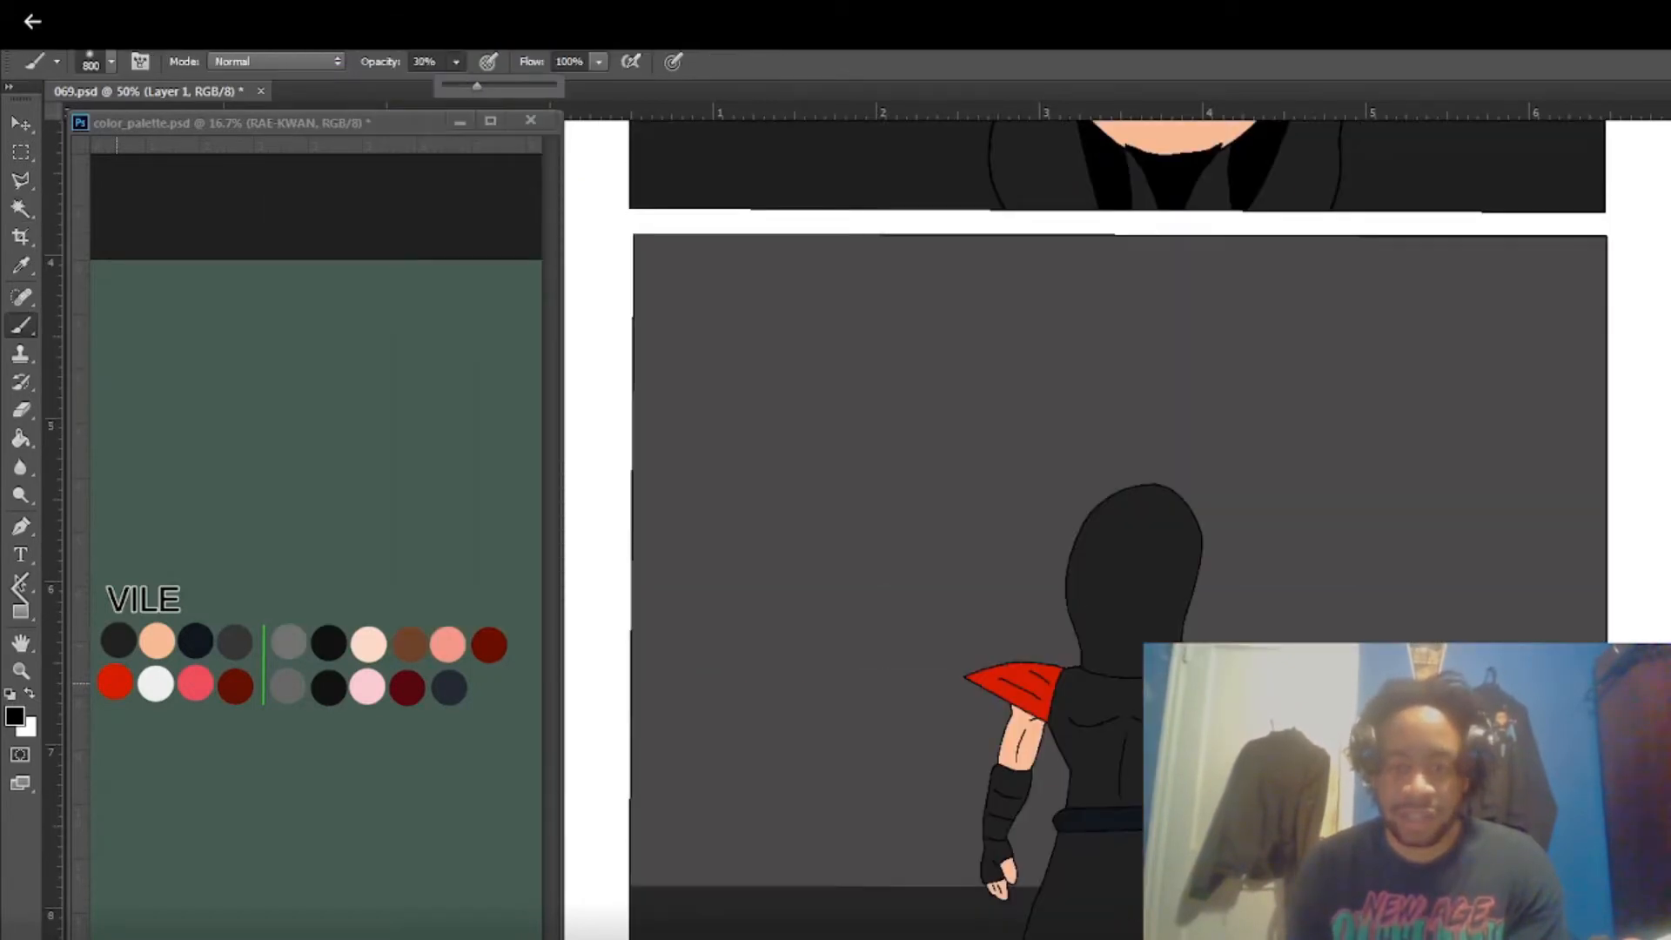
{"action": "key", "text": "w"}
{"action": "left_click", "coordinate": [870, 435]}
{"action": "key", "text": "b"}
Brush black shading over the lower panel's wall and floor, darkest towards the bottom of the wall, and deselect.
{"action": "mouse_move", "coordinate": [722, 459]}
{"action": "left_mouse_down"}
{"action": "mouse_move", "coordinate": [1131, 457]}
{"action": "mouse_move", "coordinate": [1306, 557]}
{"action": "mouse_move", "coordinate": [870, 626]}
{"action": "mouse_move", "coordinate": [710, 702]}
{"action": "mouse_move", "coordinate": [1480, 687]}
{"action": "left_mouse_up"}
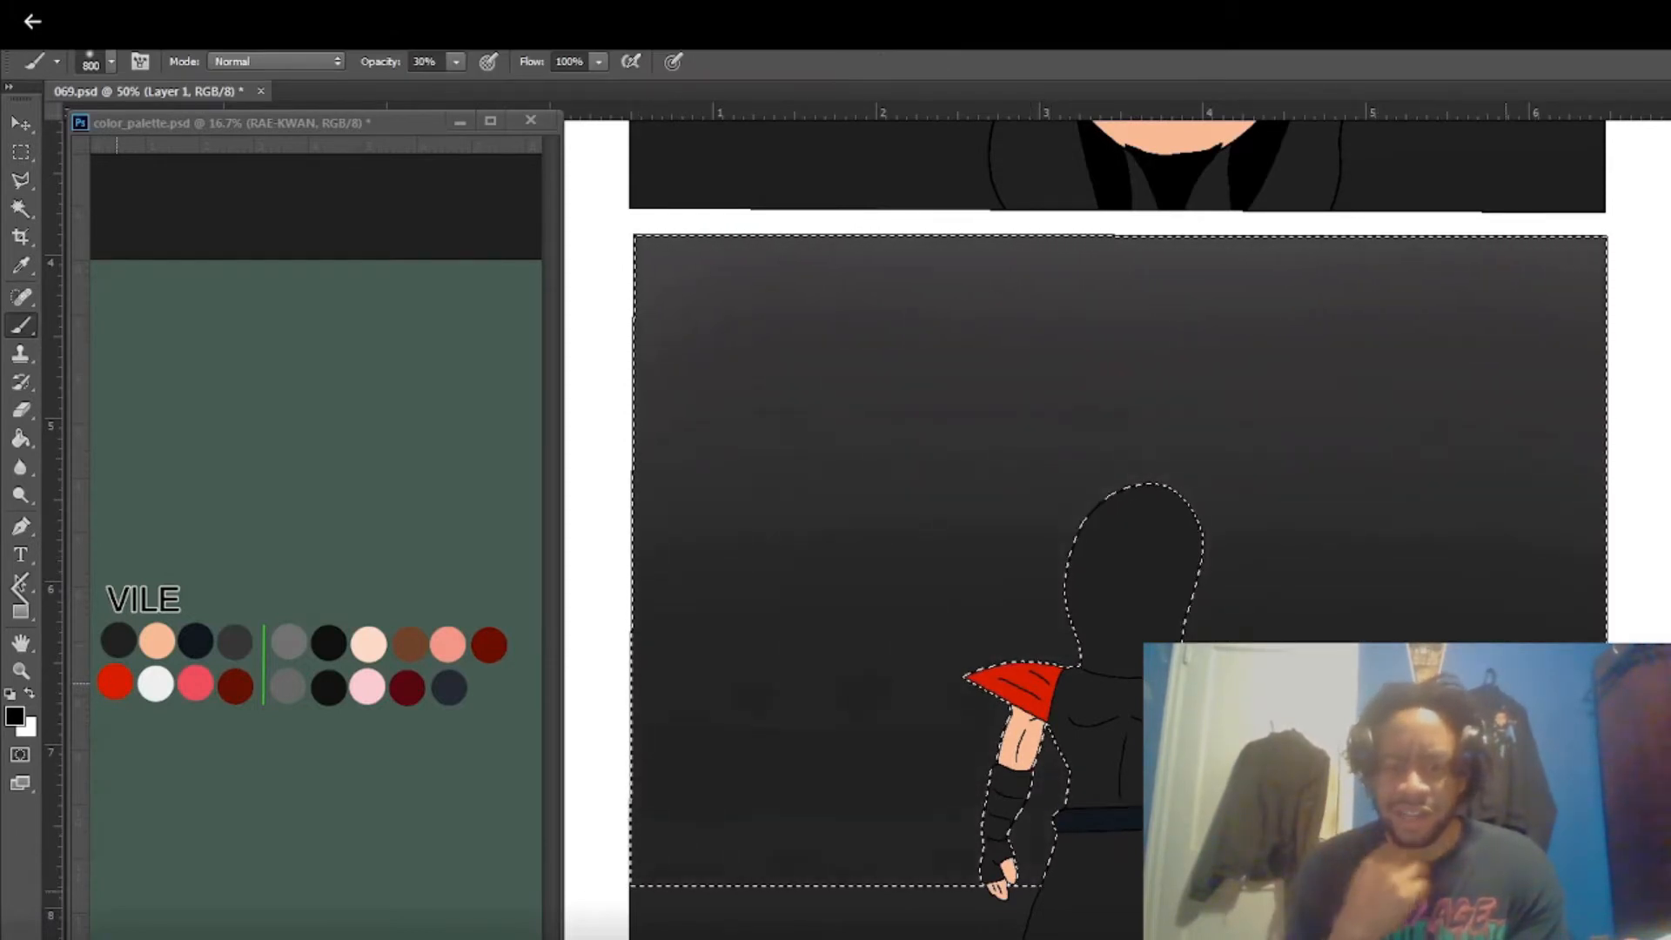
{"action": "left_click_drag", "start_coordinate": [1506, 871], "coordinate": [661, 861]}
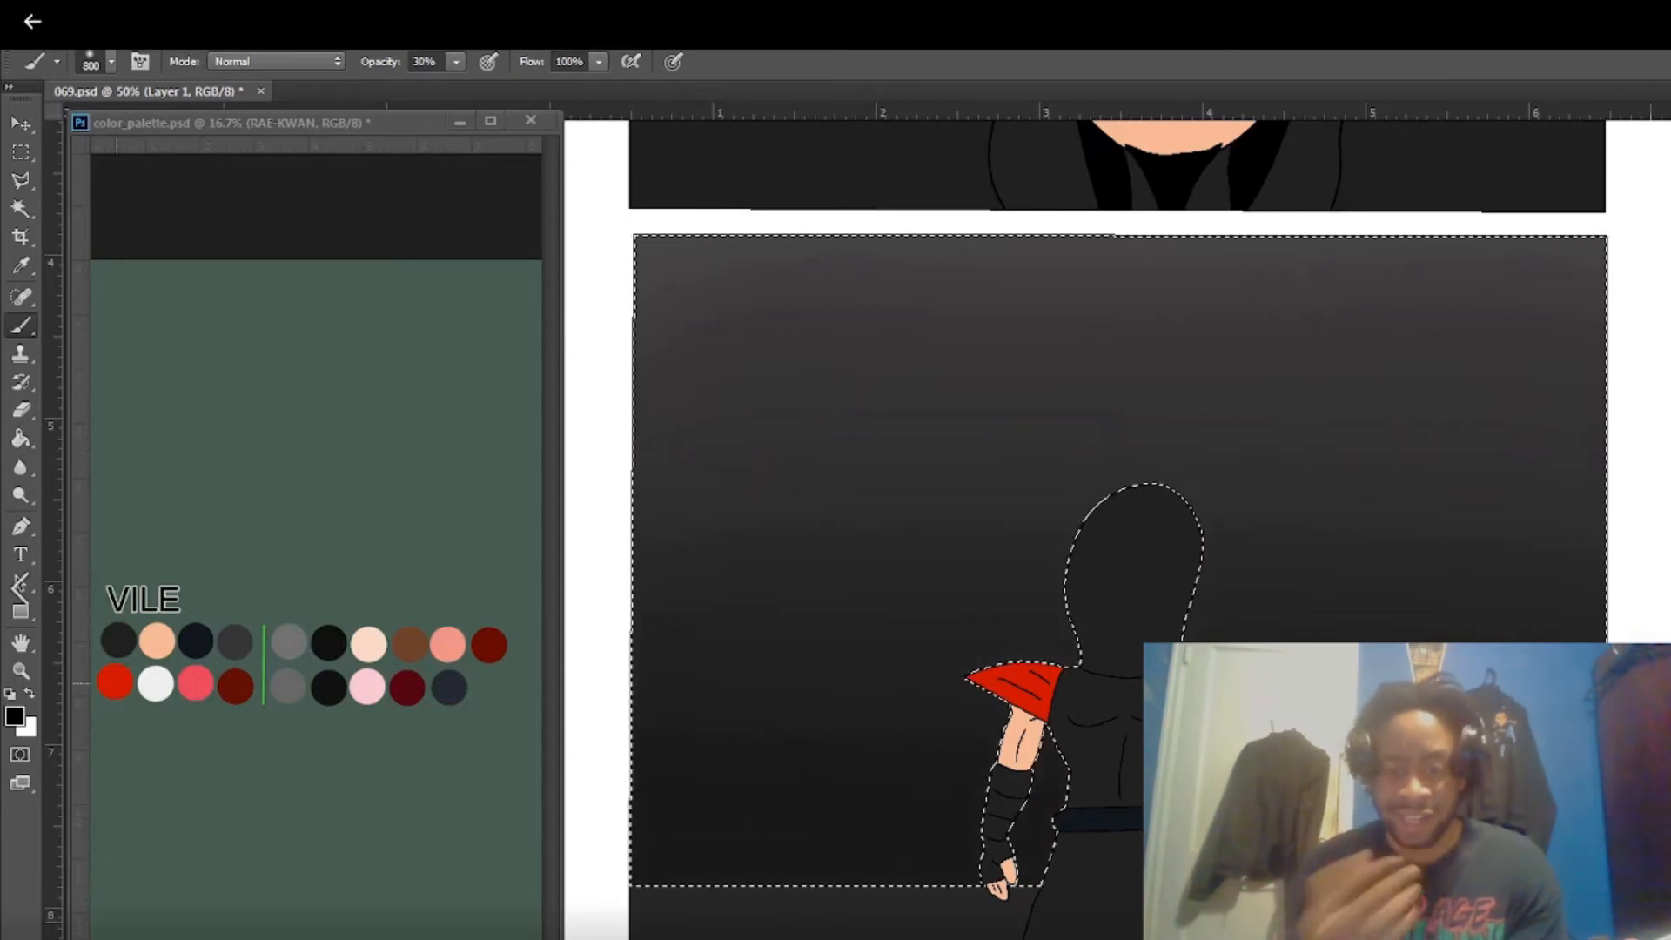
{"action": "mouse_move", "coordinate": [731, 357]}
{"action": "left_mouse_down"}
{"action": "mouse_move", "coordinate": [757, 601]}
{"action": "mouse_move", "coordinate": [1088, 391]}
{"action": "mouse_move", "coordinate": [1383, 417]}
{"action": "left_mouse_up"}
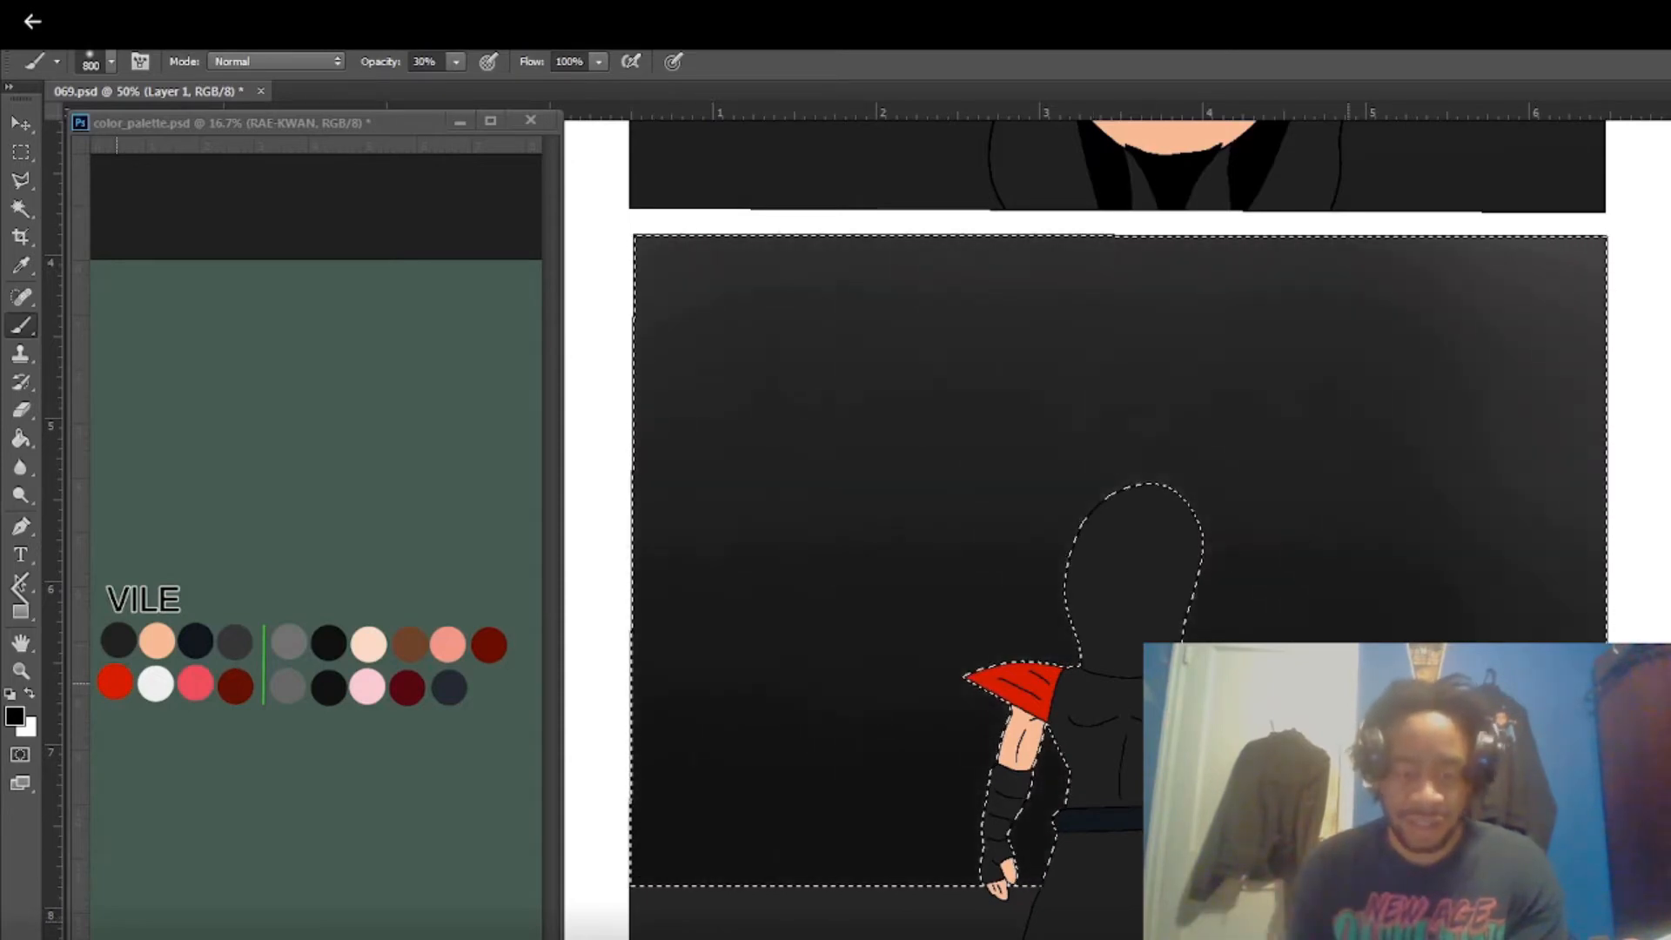
{"action": "left_click_drag", "start_coordinate": [1471, 261], "coordinate": [1575, 496]}
{"action": "scroll", "coordinate": [1114, 523], "scroll_direction": "down", "scroll_amount": 3}
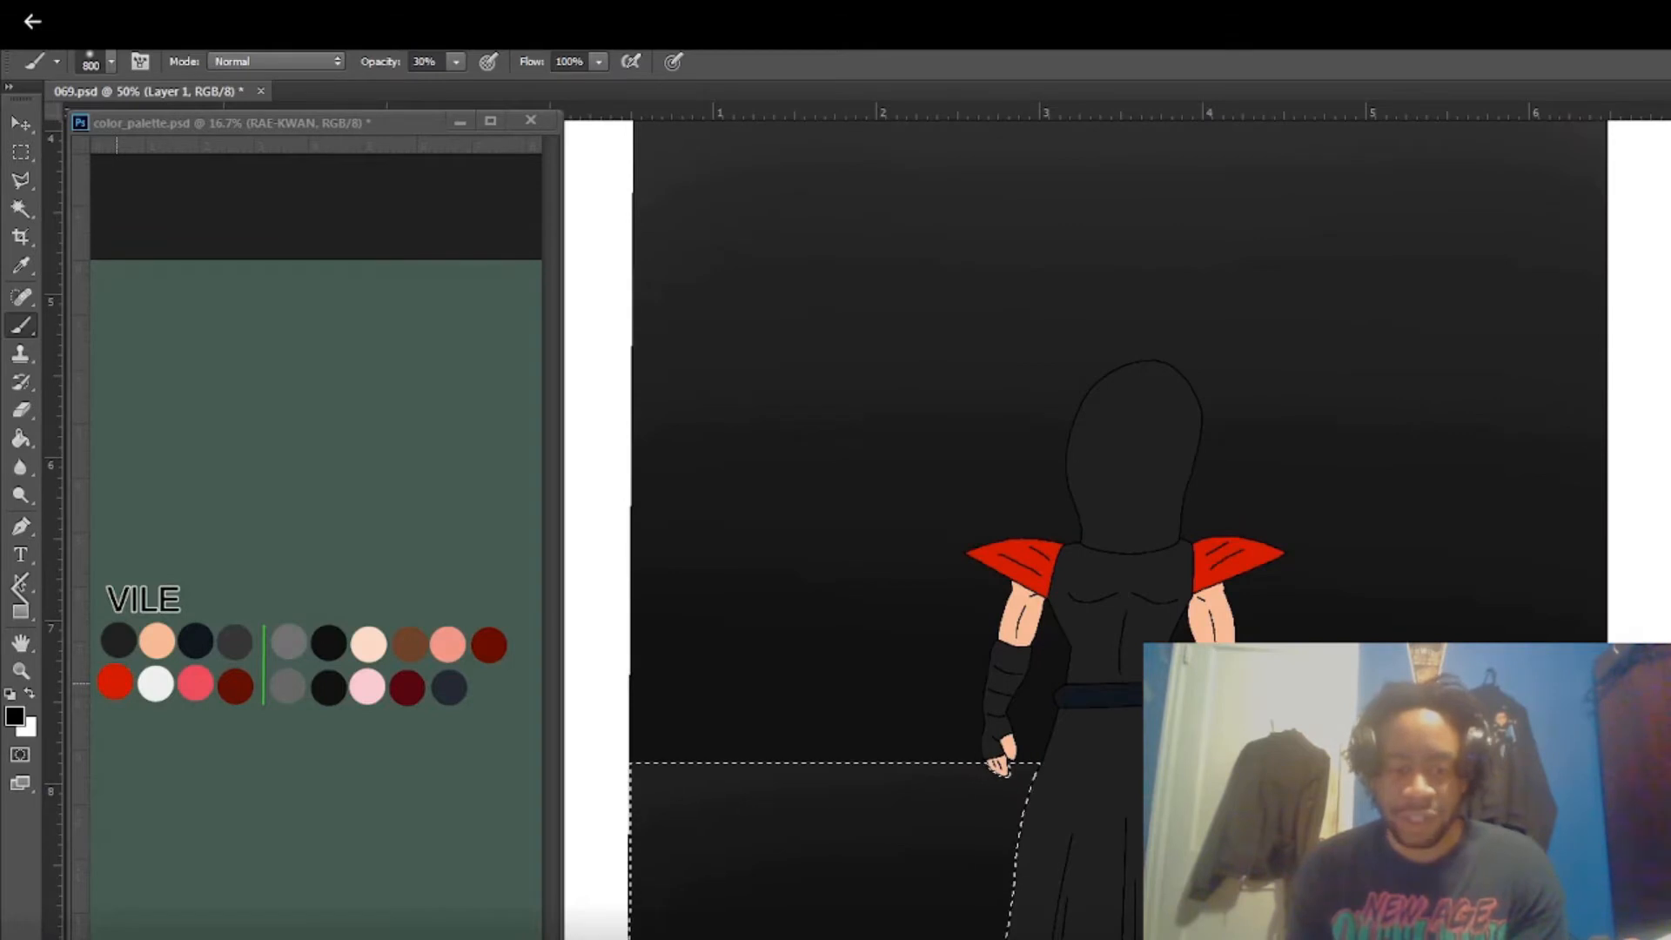
{"action": "left_click", "coordinate": [287, 35]}
{"action": "left_click", "coordinate": [322, 74]}
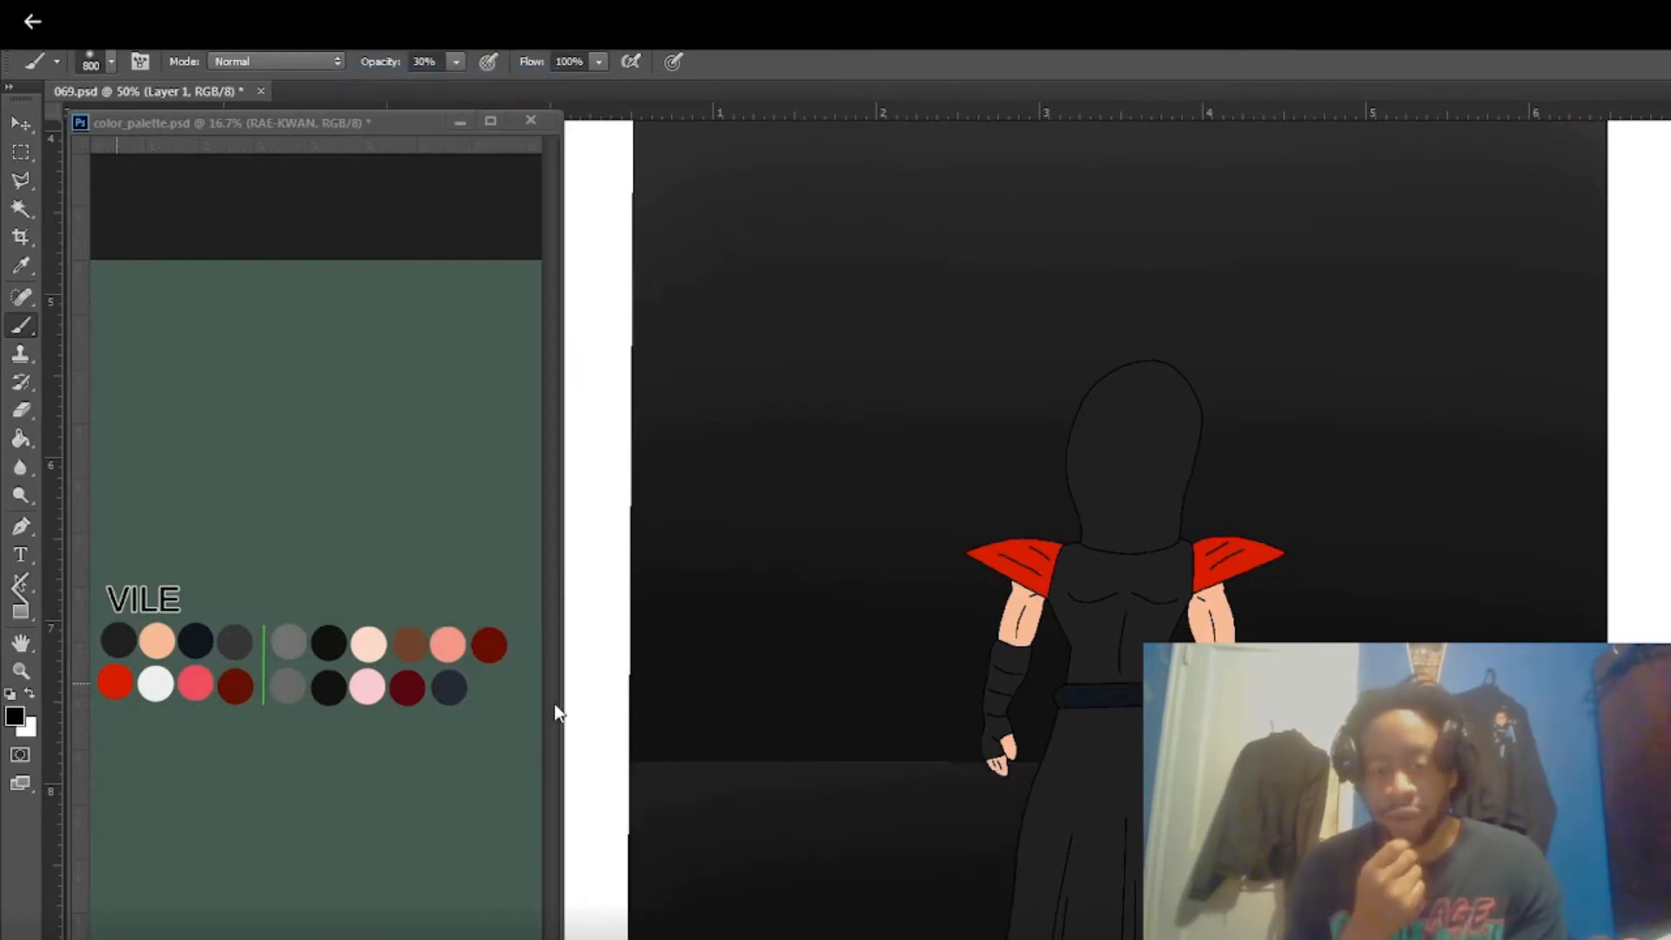
Select the face's skin in the upper panel from the lineart layer and sample the VILE palette's brown as the foreground color.
{"action": "scroll", "coordinate": [557, 712], "scroll_direction": "up", "scroll_amount": 10}
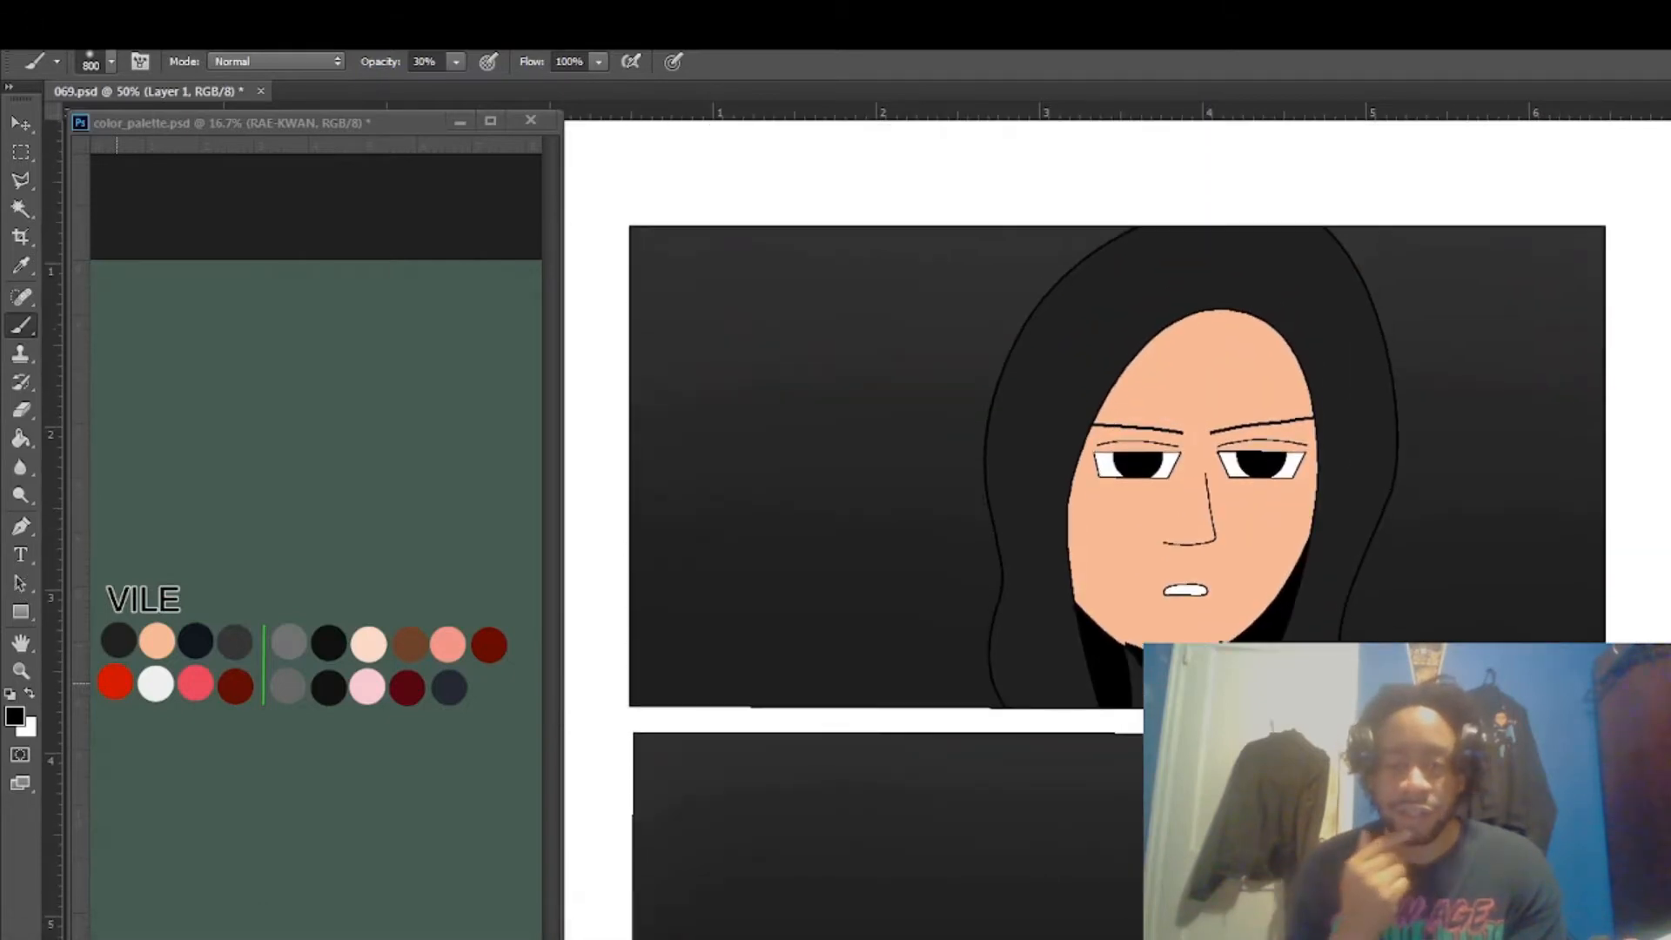
{"action": "key", "text": "ctrl+plus"}
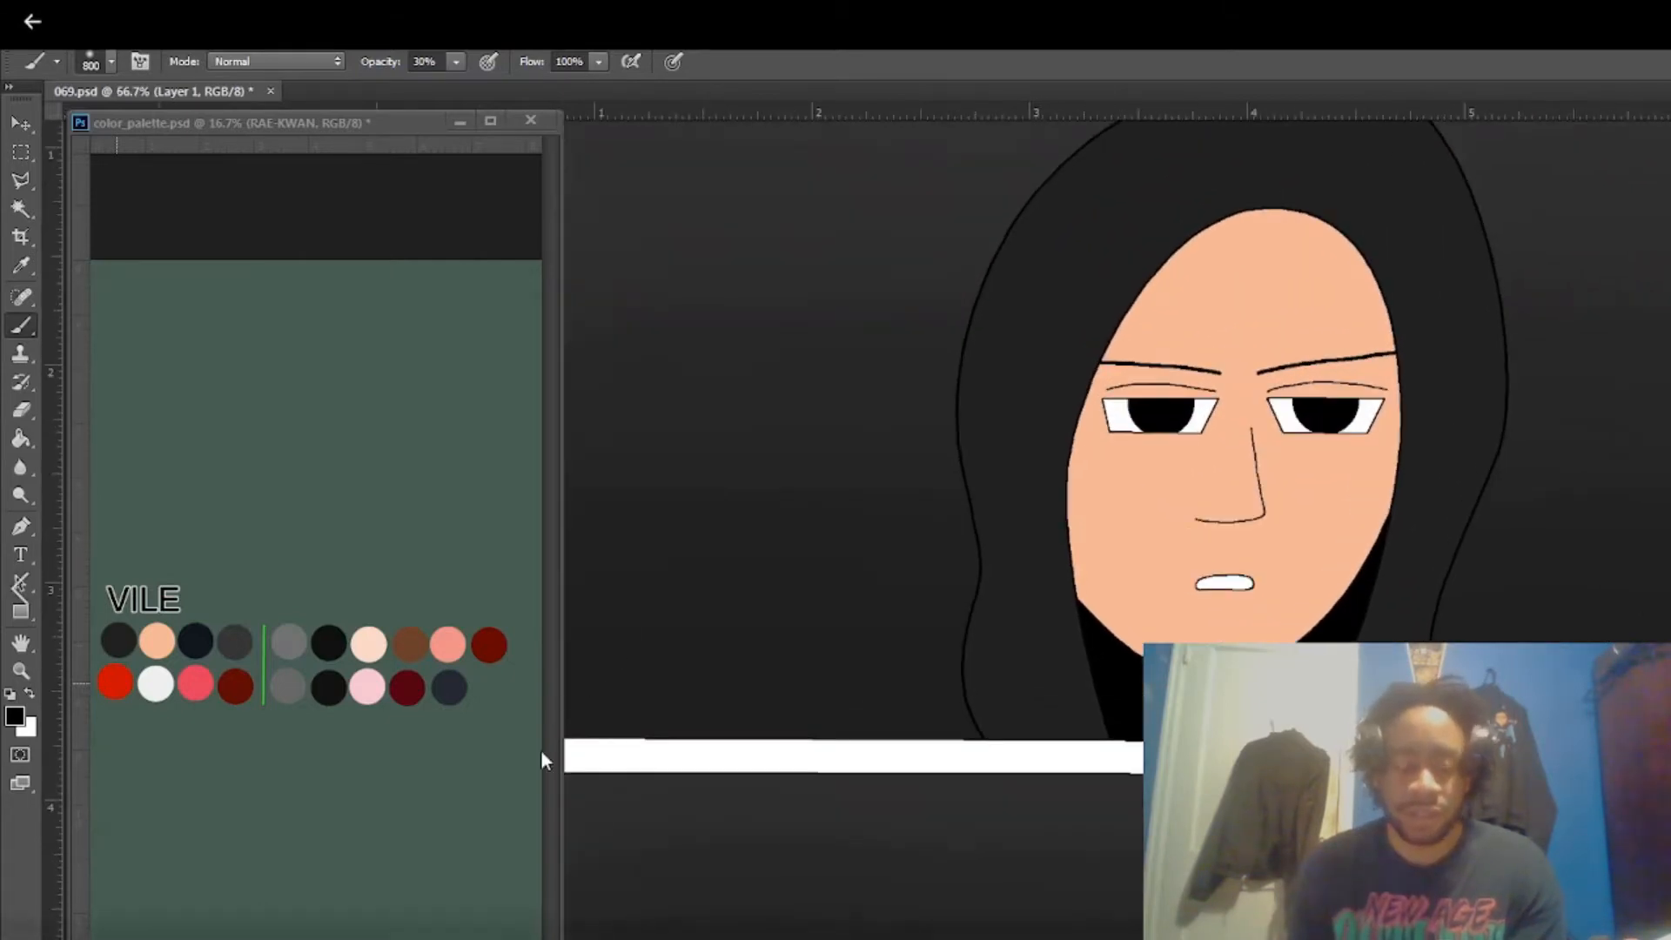
{"action": "scroll", "coordinate": [1121, 453], "scroll_direction": "up", "scroll_amount": 2}
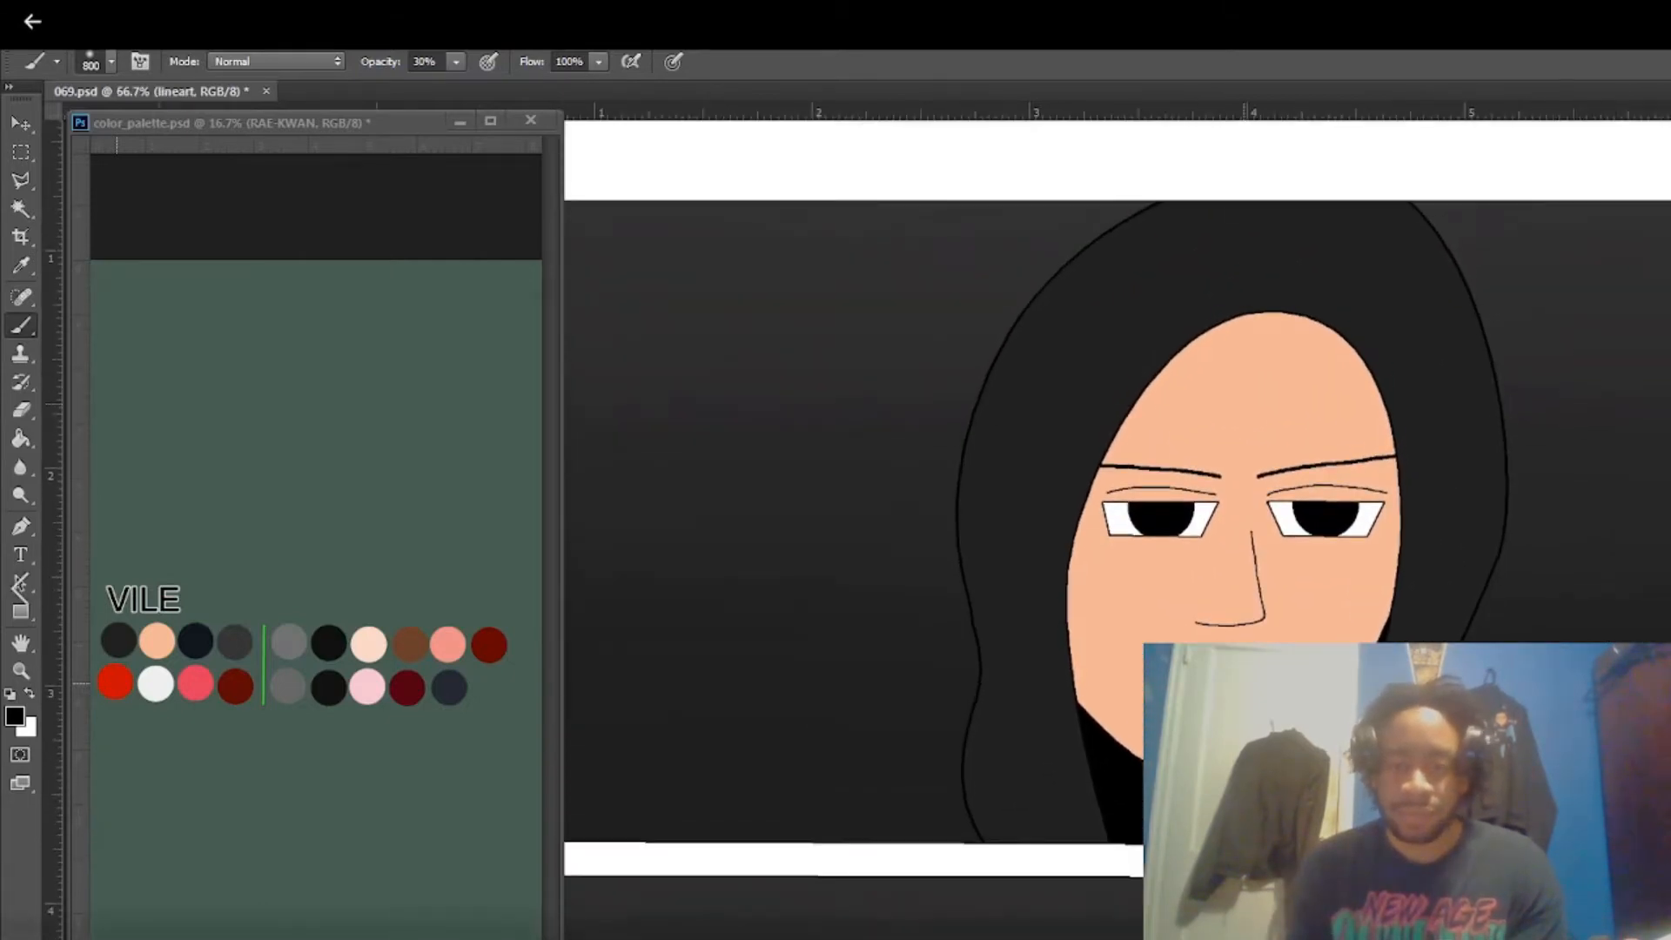
{"action": "left_click", "coordinate": [21, 208]}
{"action": "left_click", "coordinate": [1236, 374]}
{"action": "key", "text": "ctrl+shift+alt+n"}
{"action": "key", "text": "i"}
{"action": "left_click", "coordinate": [409, 641]}
Draw a curved Pen path along the left edge of the face and fill it with brown as a shadow.
{"action": "key", "text": "p"}
{"action": "left_click", "coordinate": [1230, 311]}
{"action": "left_click_drag", "start_coordinate": [1136, 438], "coordinate": [1123, 470]}
{"action": "left_click_drag", "start_coordinate": [1091, 626], "coordinate": [1089, 693]}
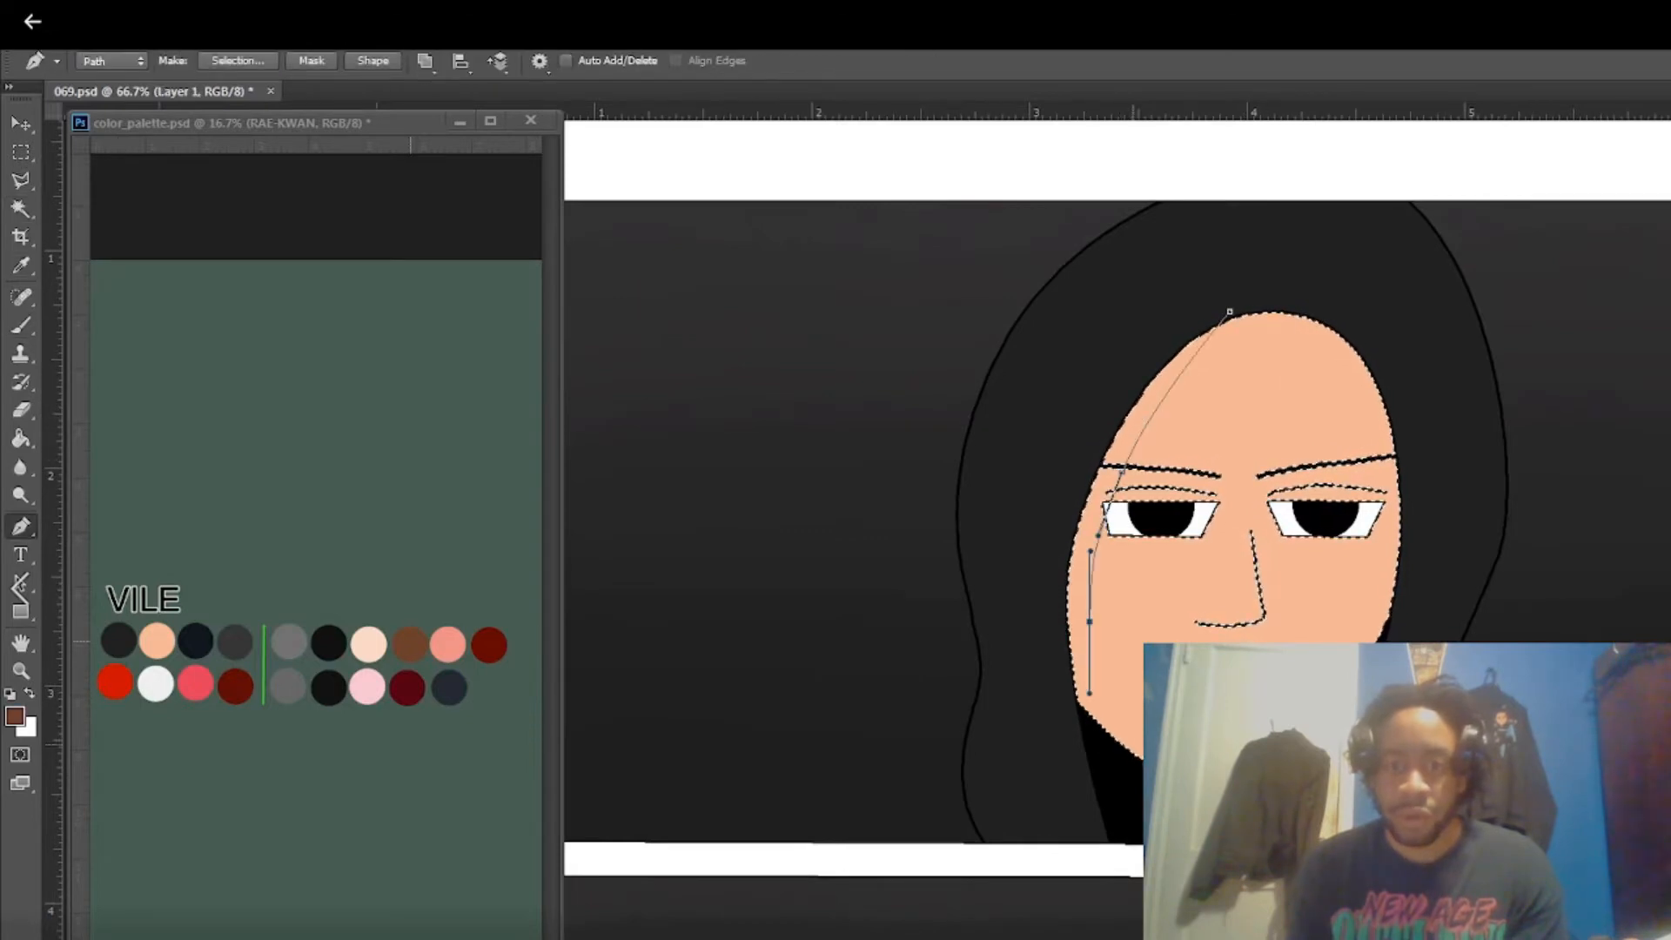
Draw a closed Pen path along the right edge of the face and fill it with the brown foreground color at 100% opacity.
{"action": "left_click", "coordinate": [1303, 314]}
{"action": "left_click_drag", "start_coordinate": [1371, 429], "coordinate": [1380, 464]}
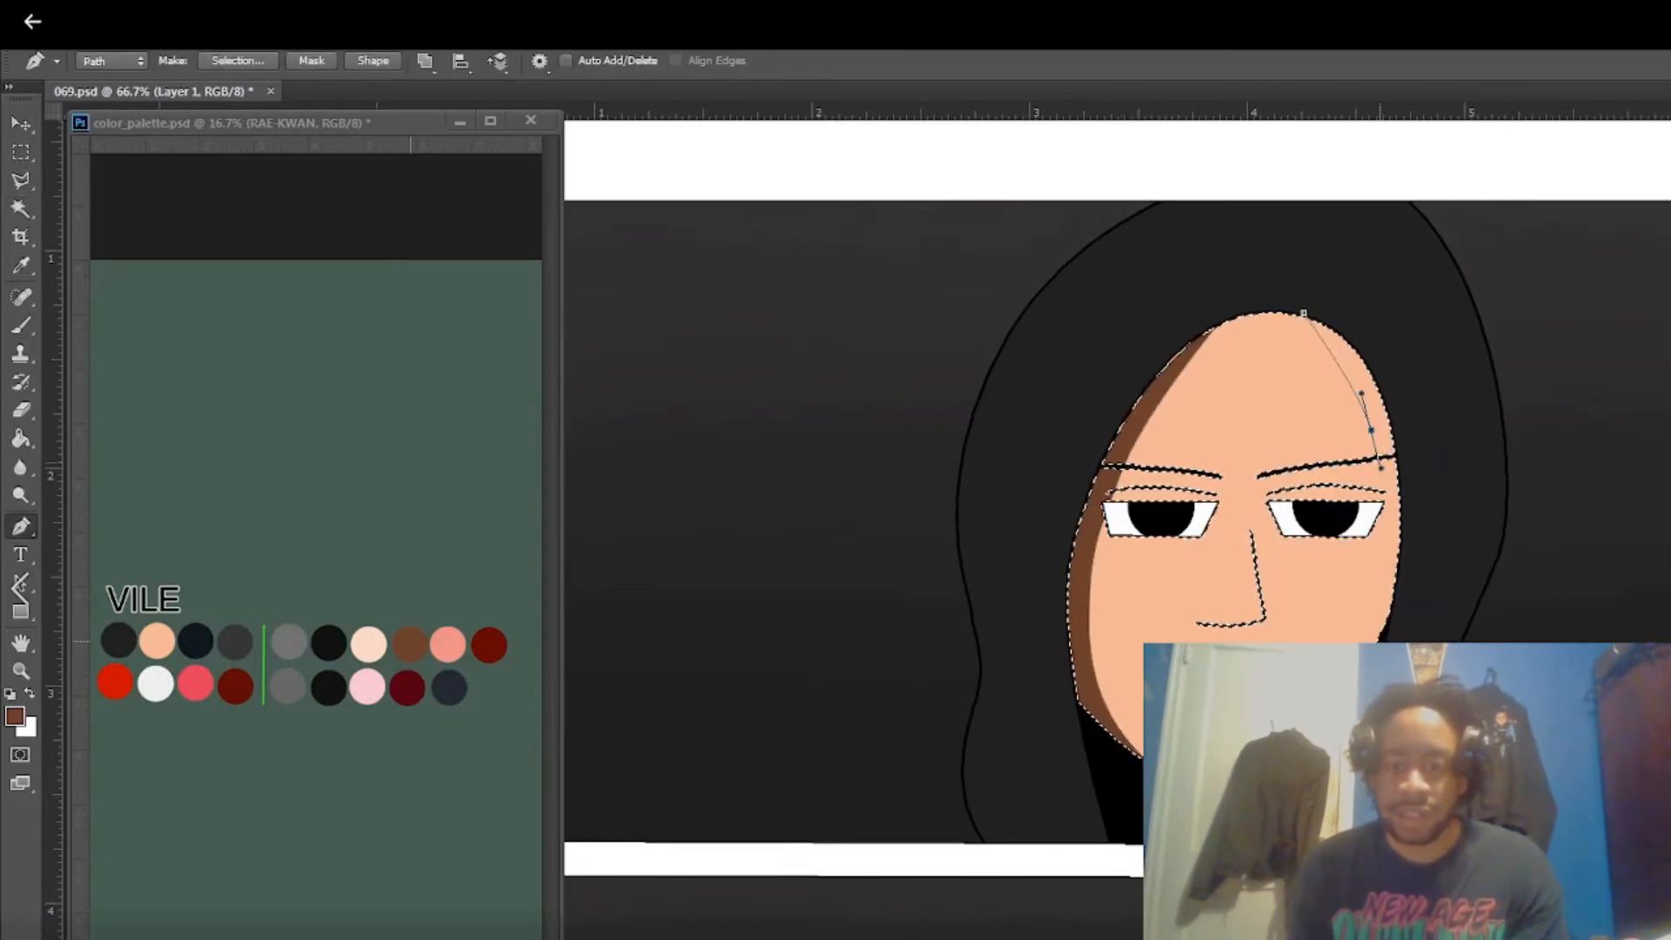
{"action": "right_click", "coordinate": [1315, 377]}
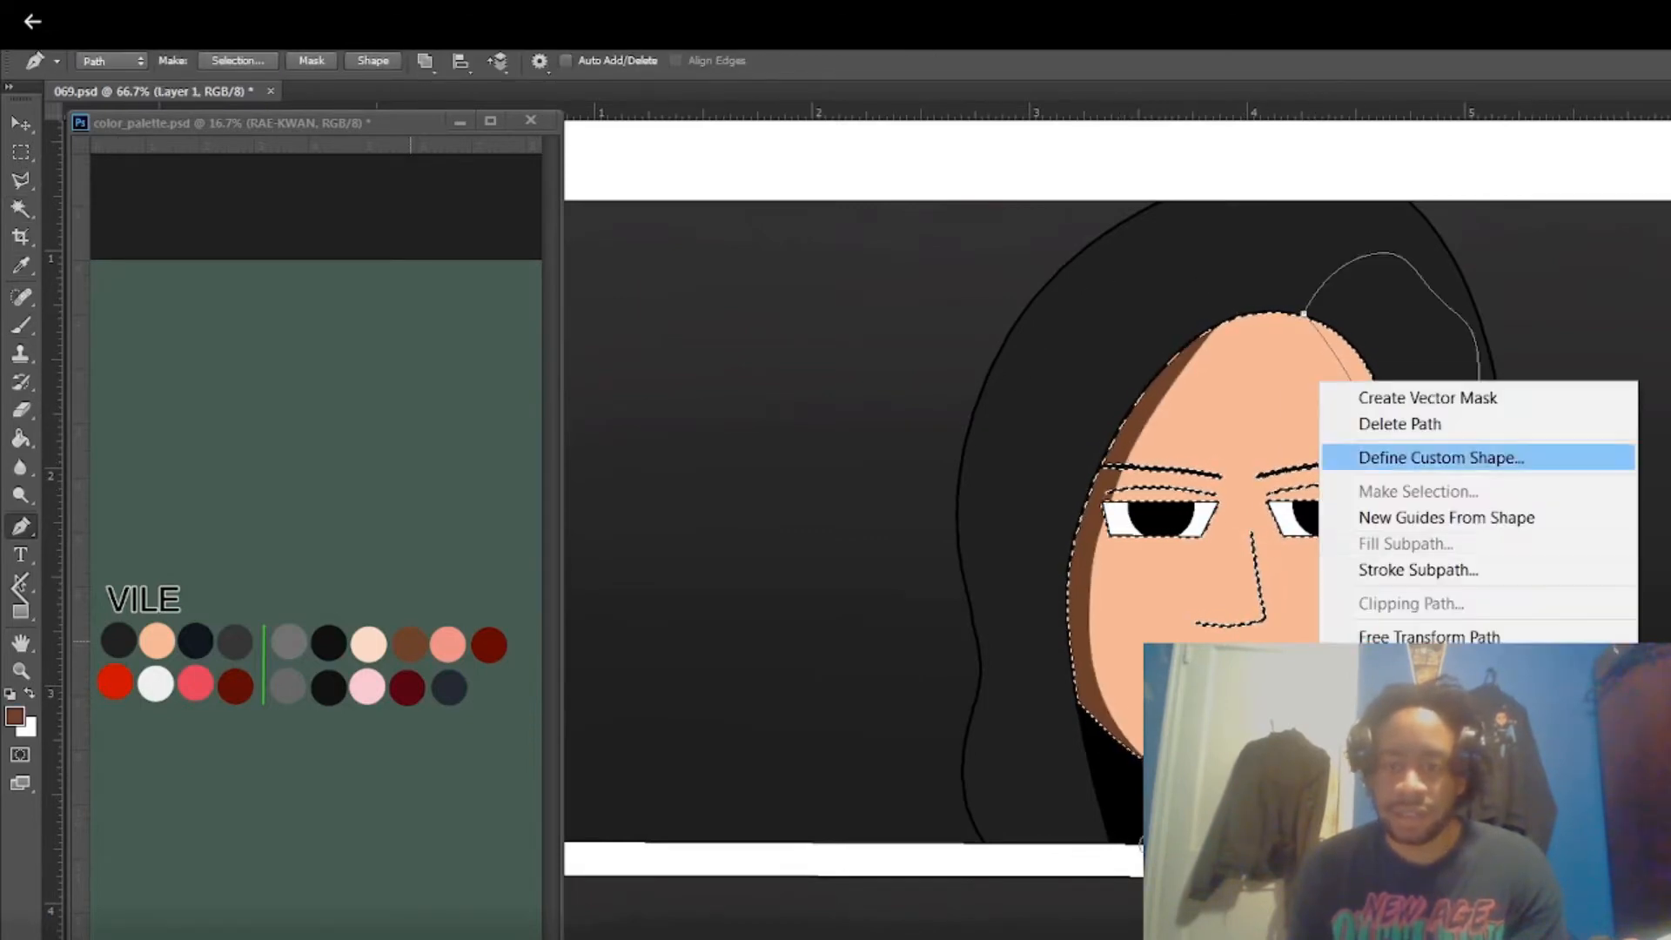
{"action": "left_click", "coordinate": [1366, 540]}
{"action": "right_click", "coordinate": [1265, 379]}
{"action": "left_click", "coordinate": [1323, 498]}
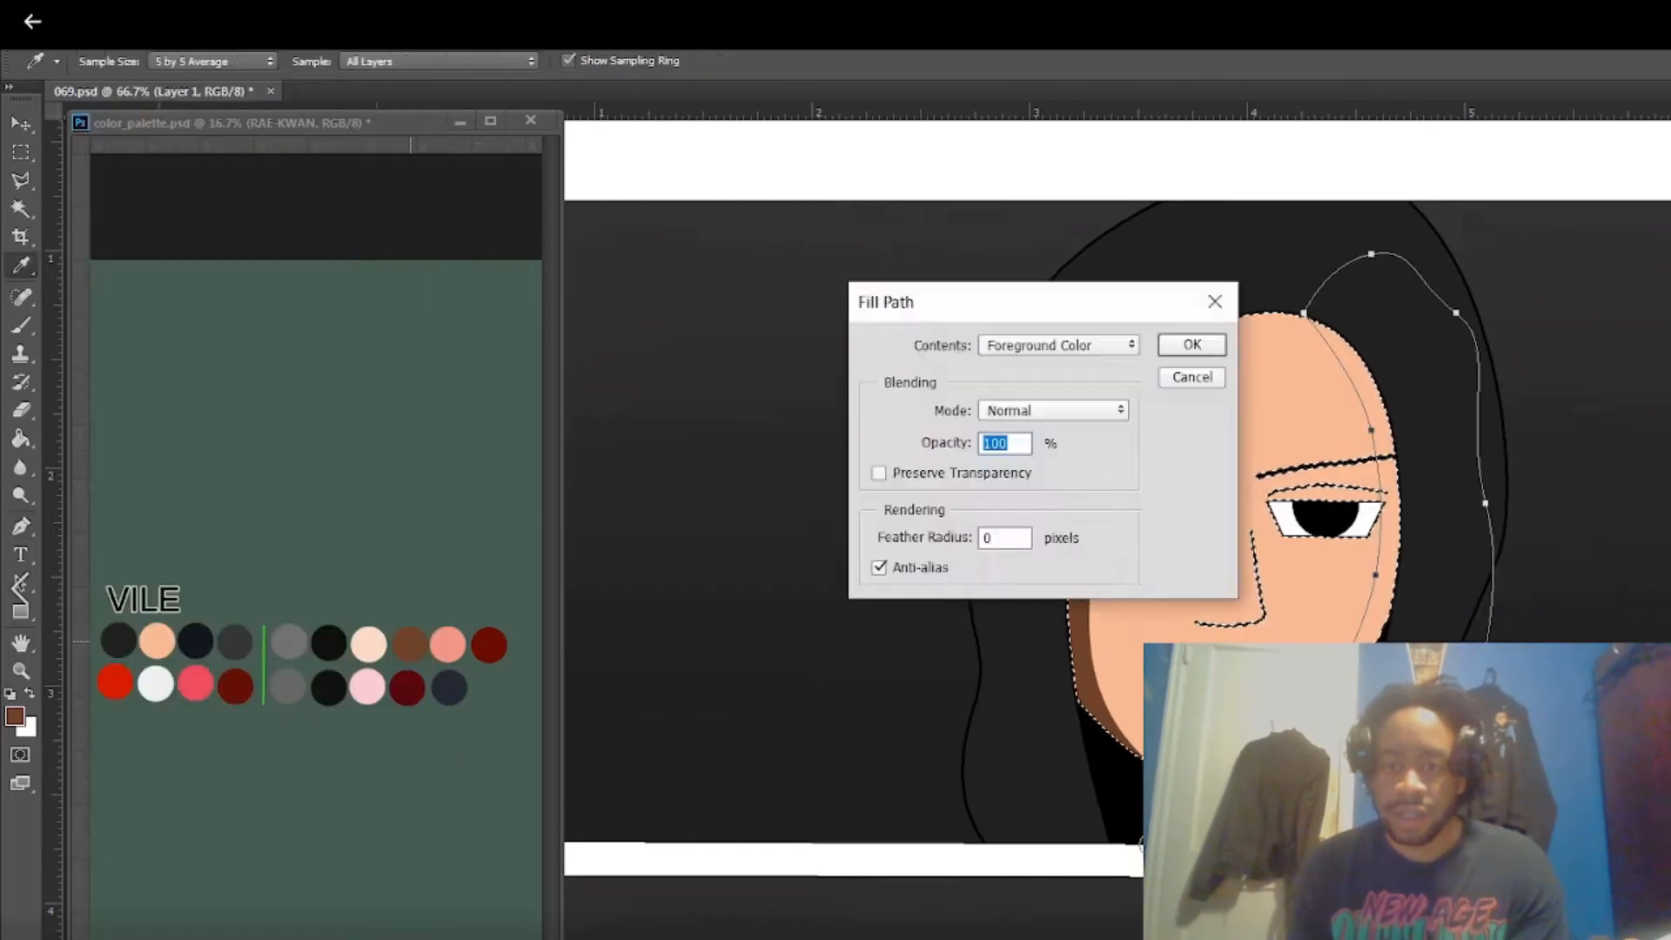
{"action": "key", "text": "Return"}
{"action": "key", "text": "Return"}
Paint brown shadows between the brows and both eyes with a 21 px Pencil at 100% opacity, and deselect.
{"action": "left_click", "coordinate": [21, 325]}
{"action": "left_click", "coordinate": [113, 342]}
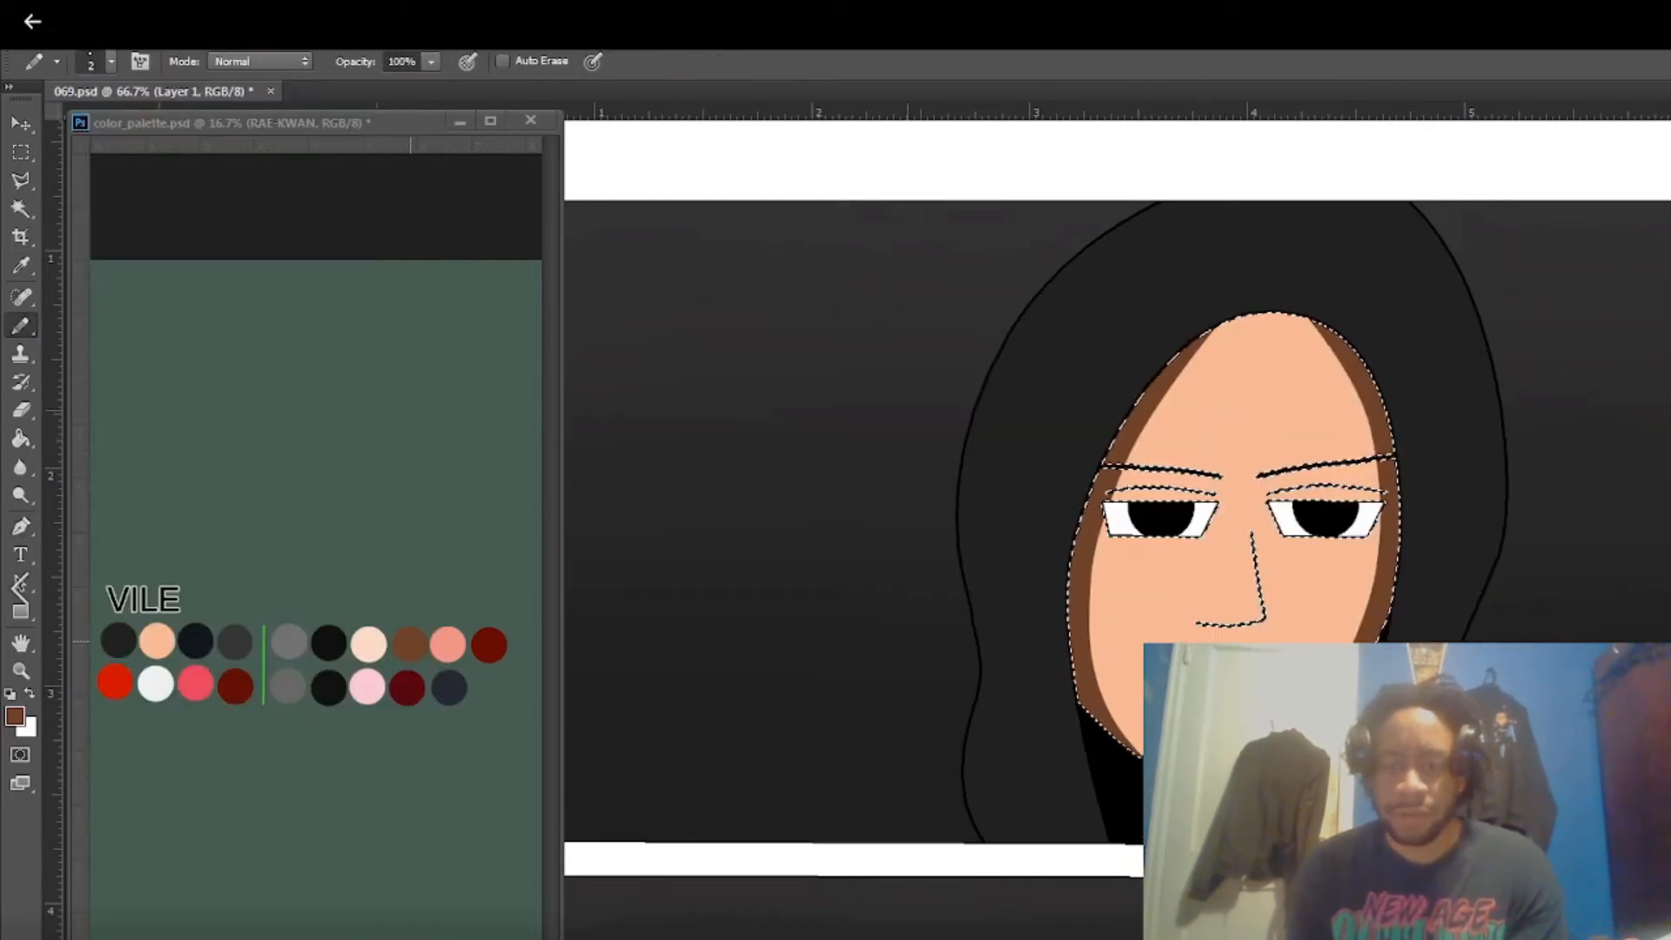
{"action": "scroll", "coordinate": [1177, 617], "scroll_direction": "up", "scroll_amount": 4}
{"action": "scroll", "coordinate": [1114, 522], "scroll_direction": "up", "scroll_amount": 5}
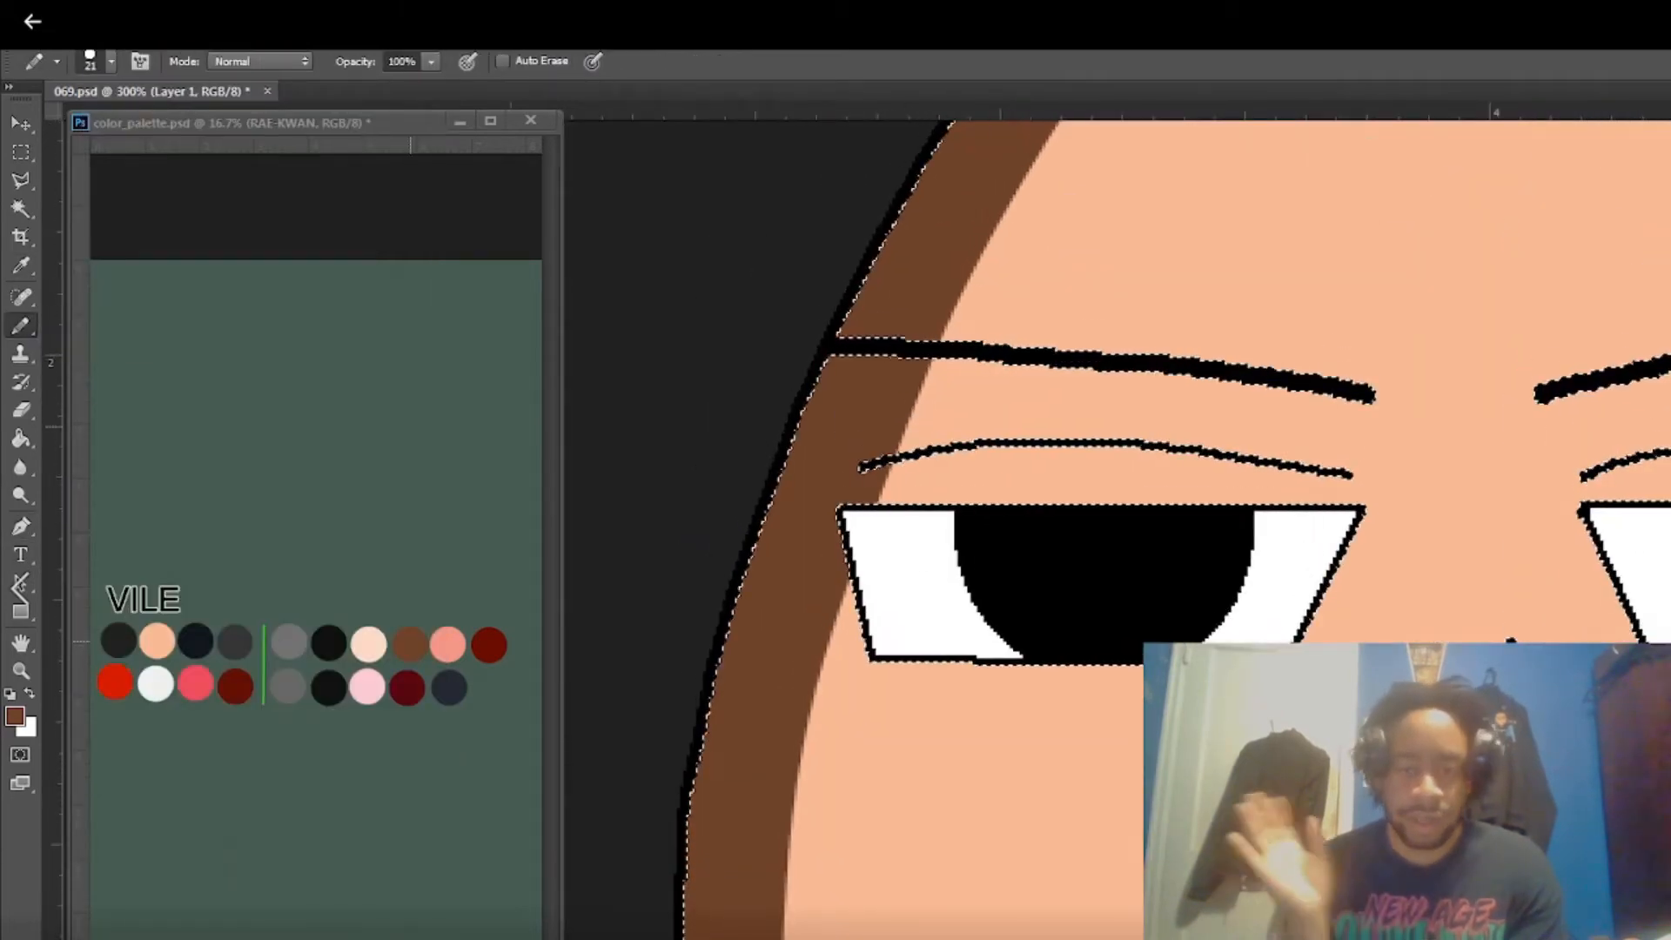
{"action": "left_click", "coordinate": [1018, 386]}
{"action": "mouse_move", "coordinate": [1019, 386]}
{"action": "left_mouse_down"}
{"action": "mouse_move", "coordinate": [933, 400]}
{"action": "mouse_move", "coordinate": [1107, 471]}
{"action": "left_mouse_up"}
{"action": "scroll", "coordinate": [938, 398], "scroll_direction": "down", "scroll_amount": 3}
{"action": "scroll", "coordinate": [938, 398], "scroll_direction": "up", "scroll_amount": 3}
{"action": "mouse_move", "coordinate": [1330, 474]}
{"action": "left_mouse_down"}
{"action": "mouse_move", "coordinate": [1306, 416]}
{"action": "mouse_move", "coordinate": [1079, 392]}
{"action": "left_mouse_up"}
{"action": "mouse_move", "coordinate": [1079, 392]}
{"action": "left_mouse_down"}
{"action": "mouse_move", "coordinate": [1218, 474]}
{"action": "mouse_move", "coordinate": [1316, 409]}
{"action": "left_mouse_up"}
{"action": "key", "text": "ctrl+d"}
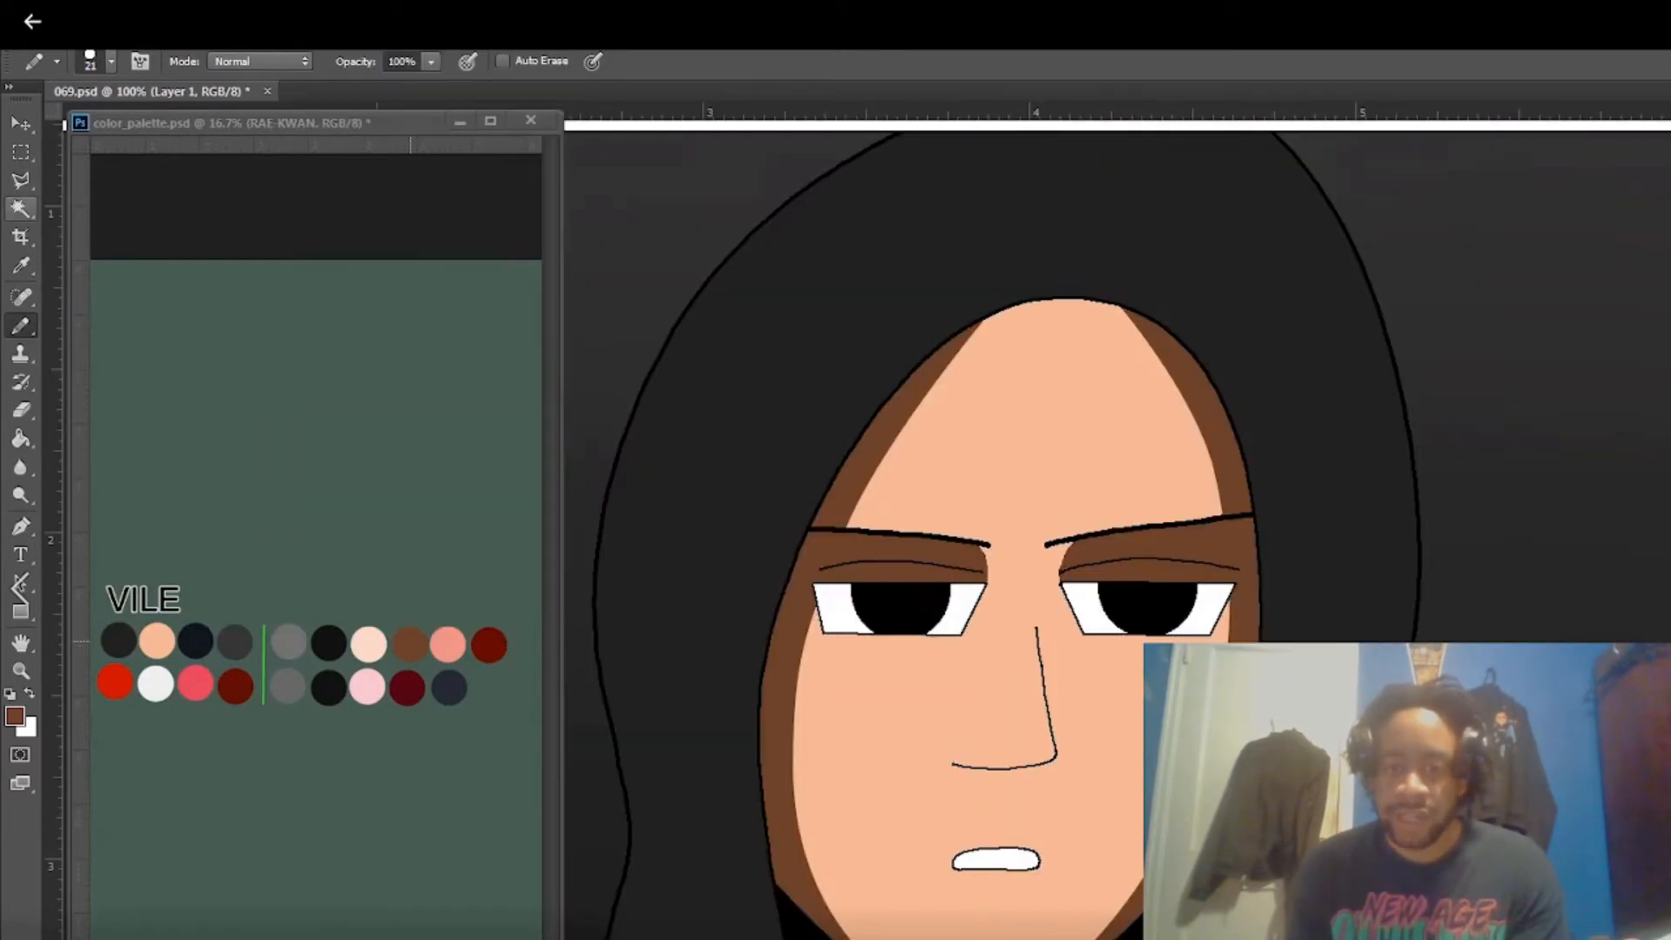
Select the upper panel's hood, fill a black shadow along its inner edge and a palette-grey highlight along its outer edges, and deselect.
{"action": "key", "text": "w"}
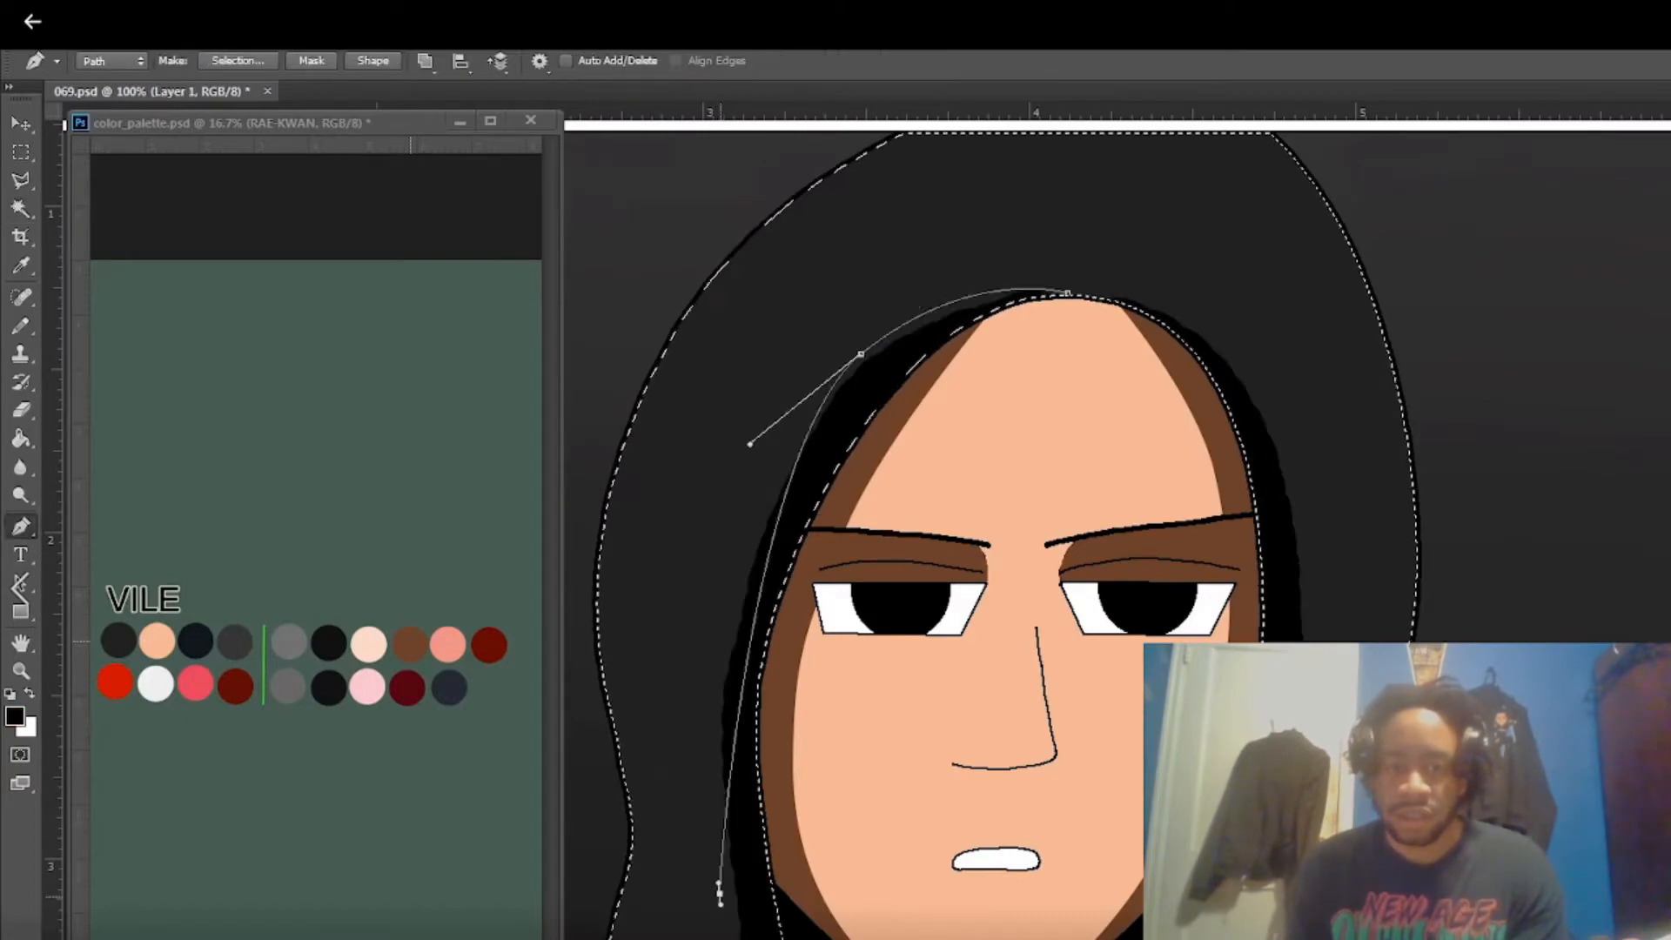
{"action": "left_click_drag", "start_coordinate": [969, 261], "coordinate": [1201, 290]}
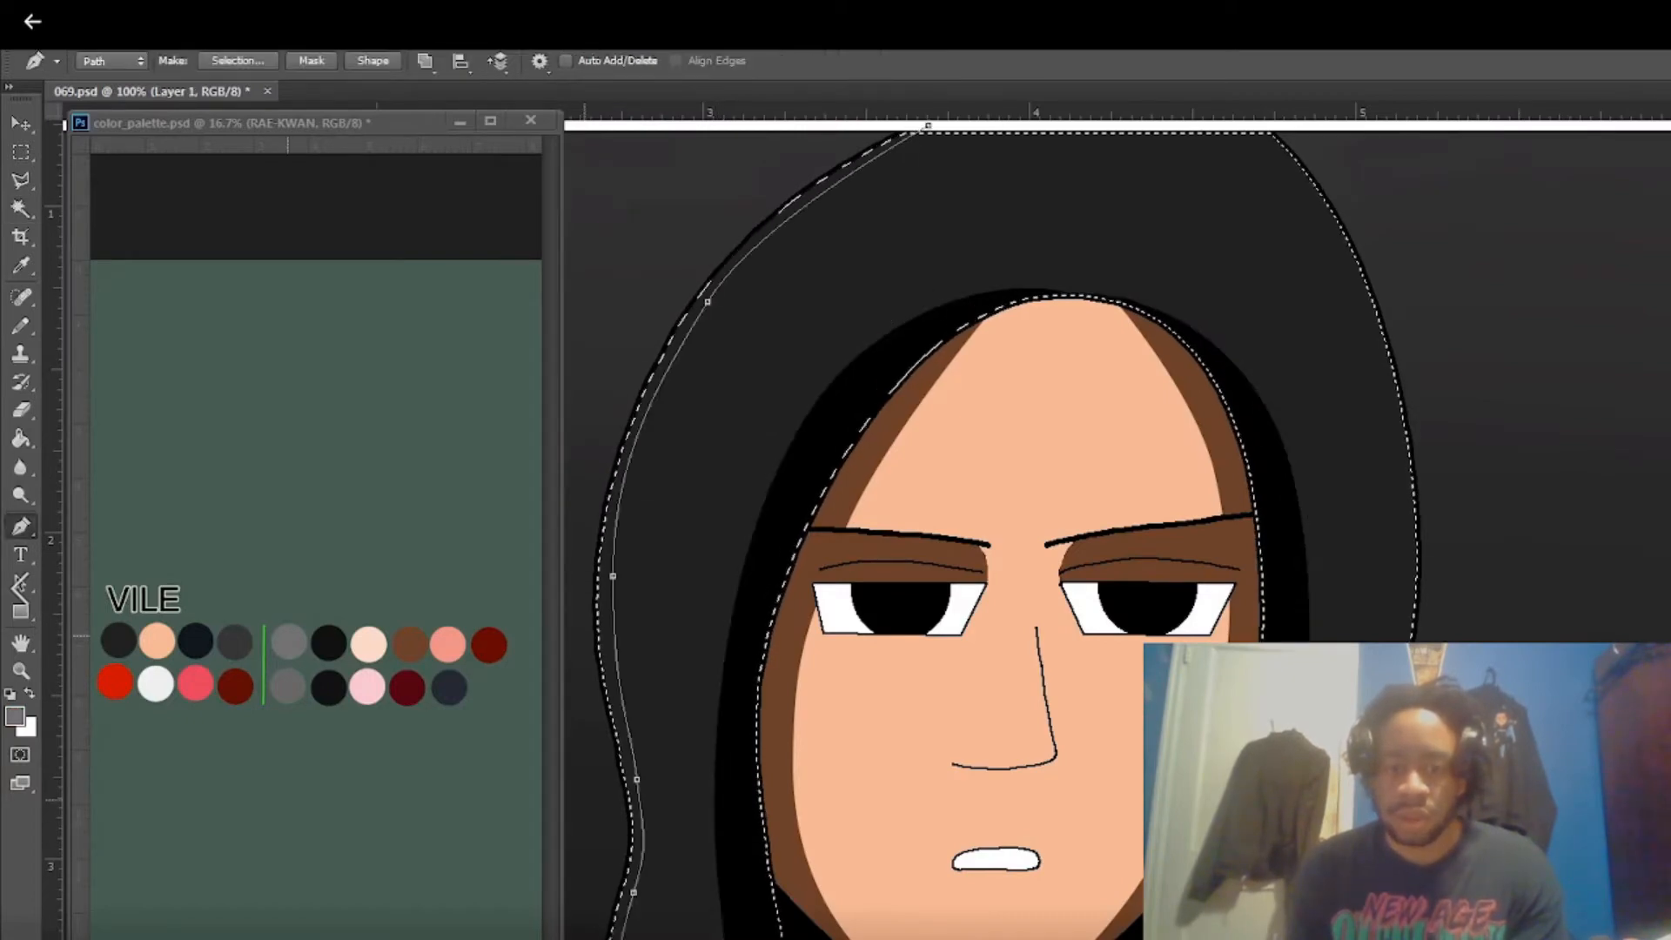
{"action": "key", "text": "ctrl+d"}
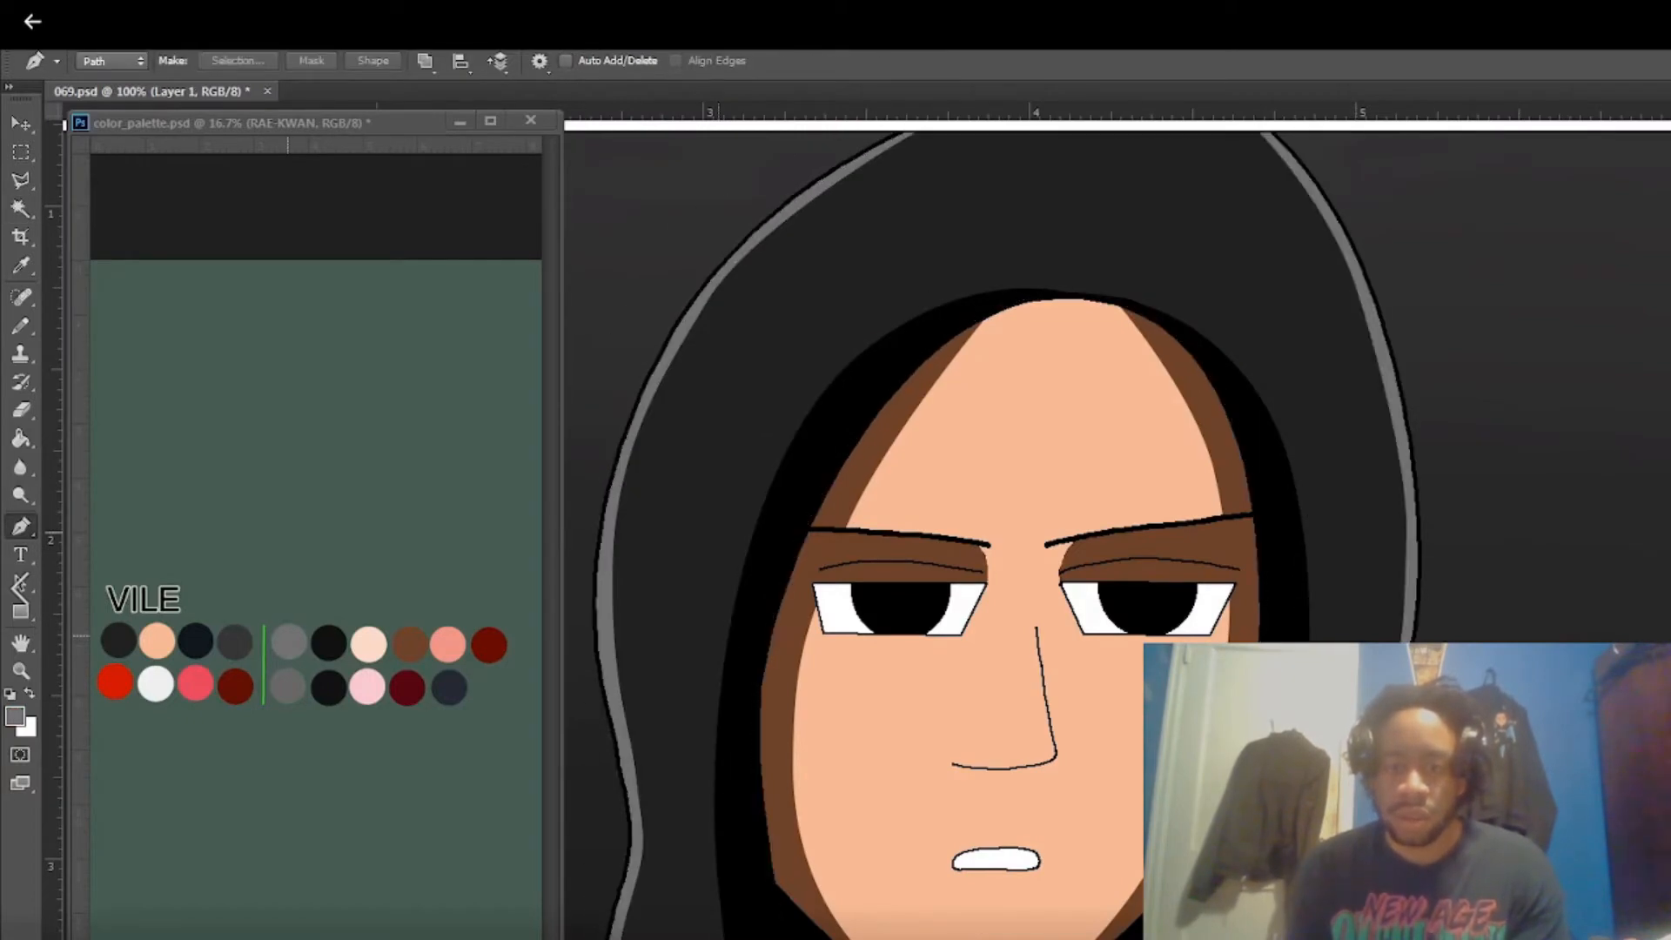
{"action": "key", "text": "w"}
{"action": "key", "text": "ctrl+minus"}
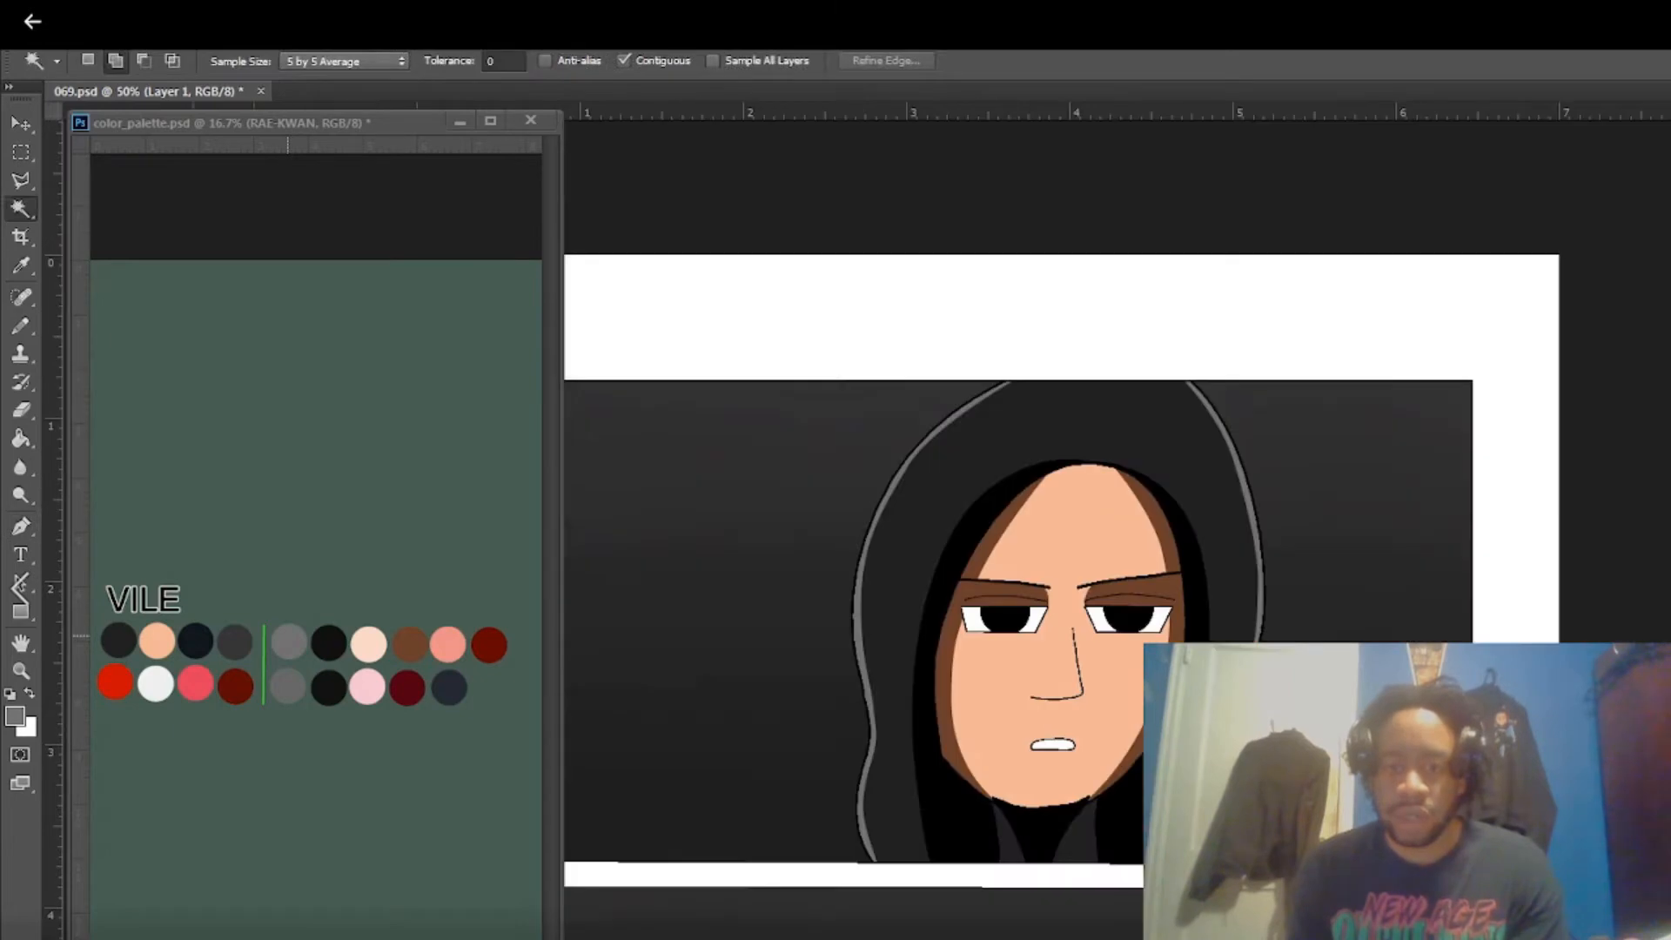
{"action": "scroll", "coordinate": [1128, 527], "scroll_direction": "down", "scroll_amount": 10}
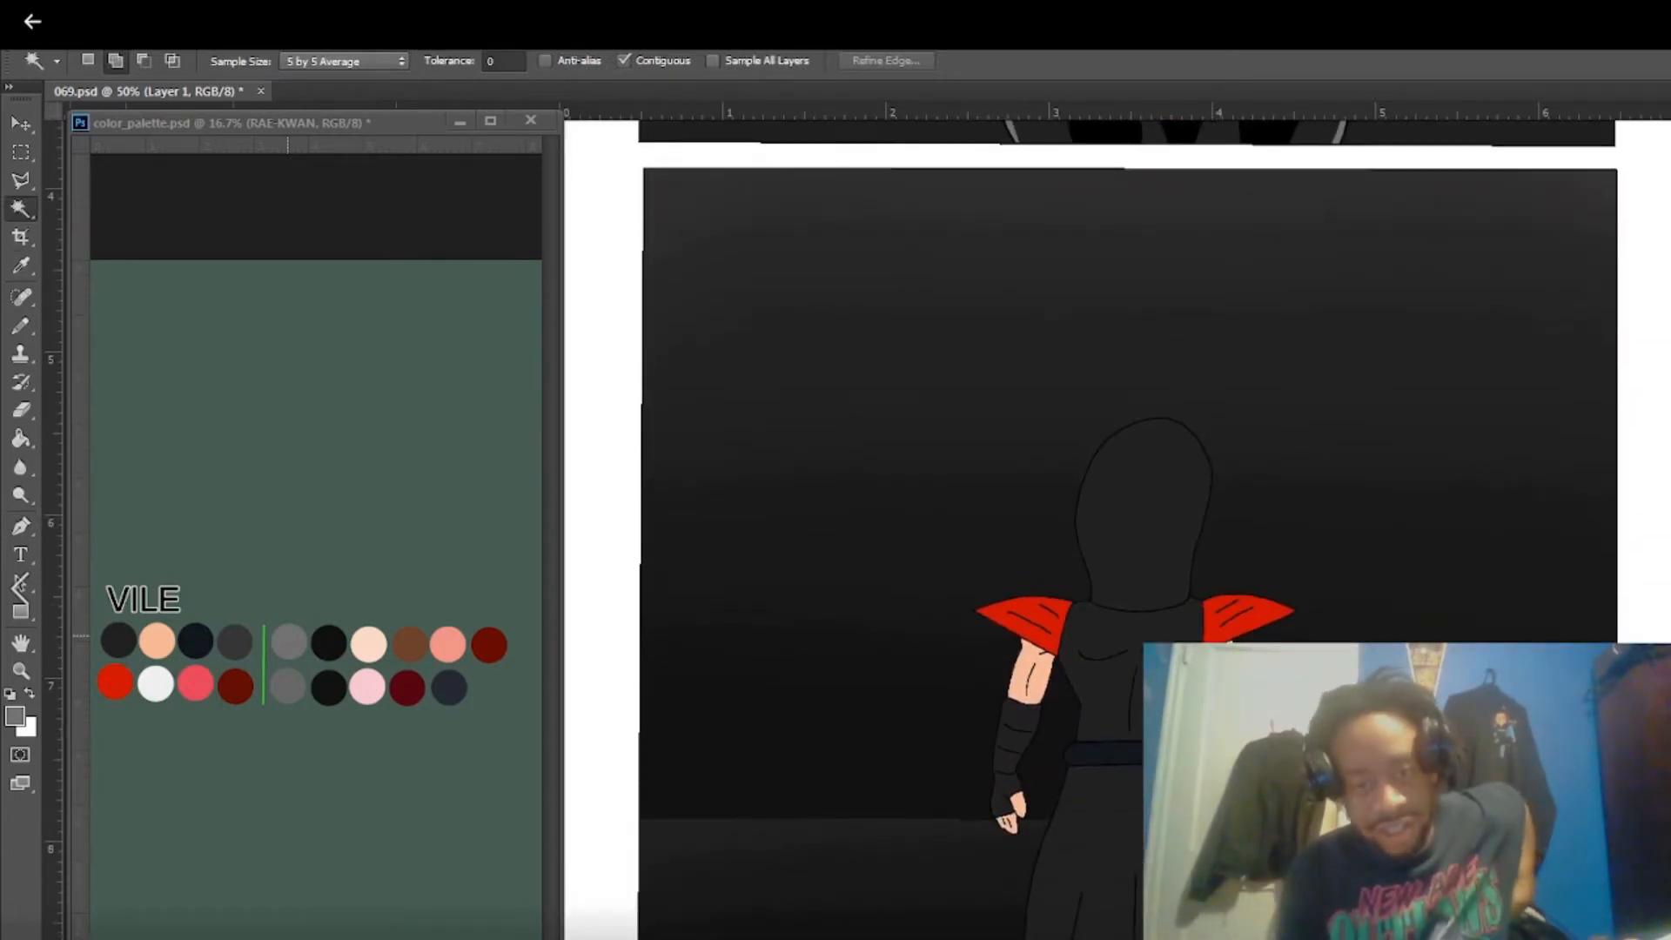
{"action": "key", "text": "alt+s"}
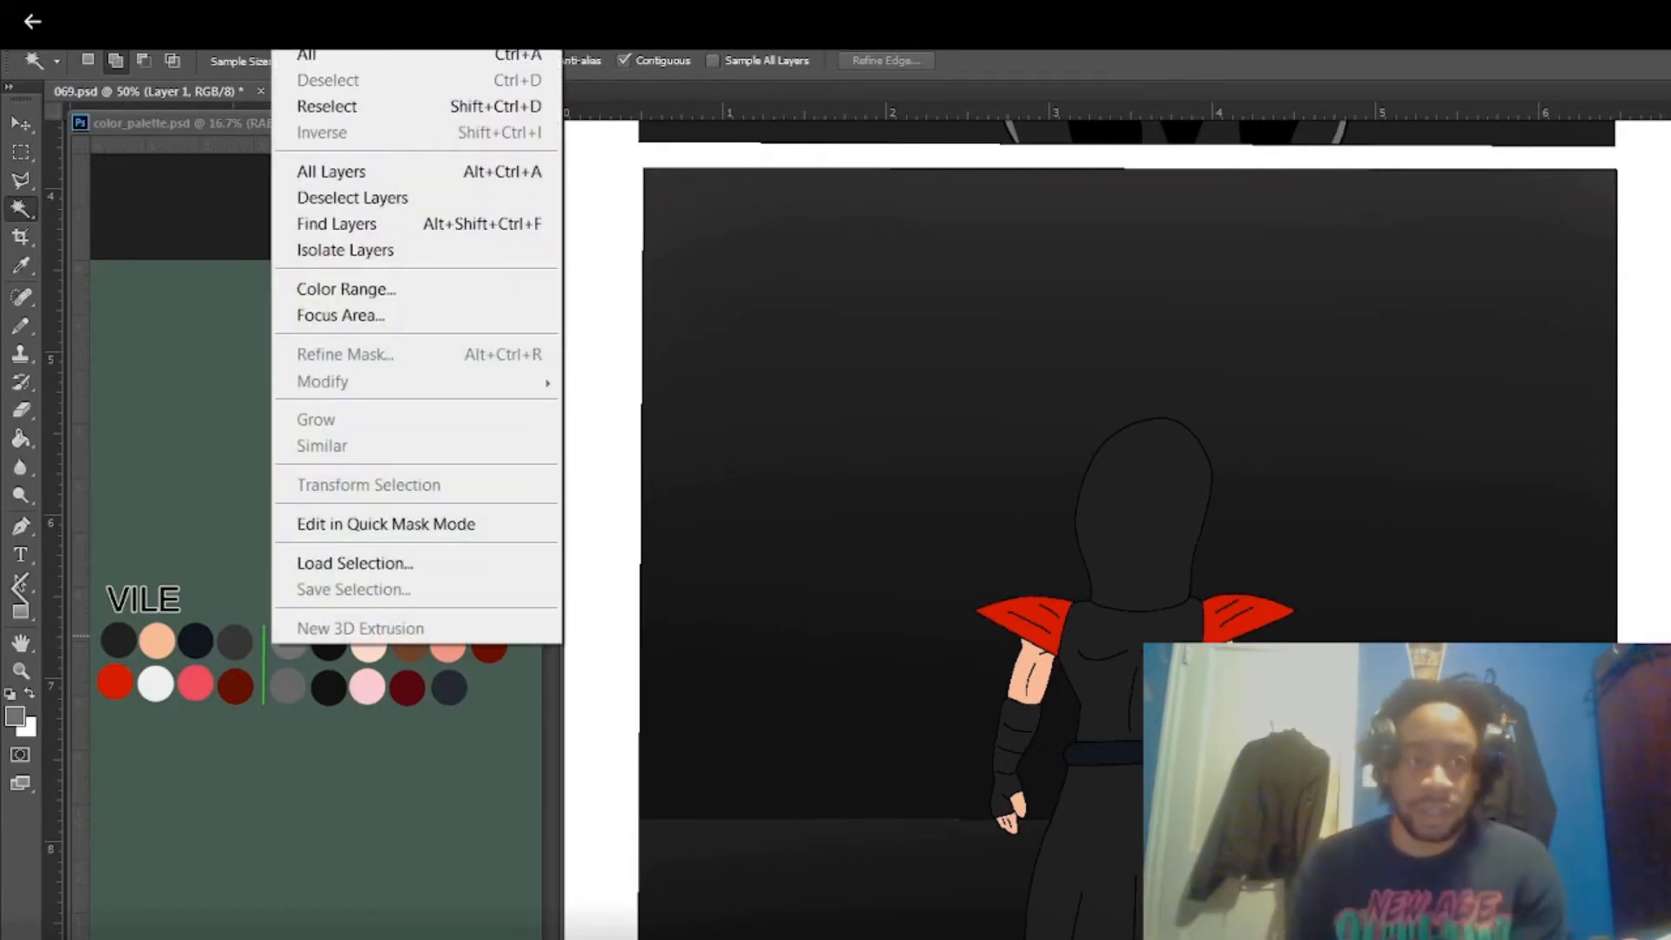
{"action": "key", "text": "Escape"}
{"action": "left_click", "coordinate": [1143, 522]}
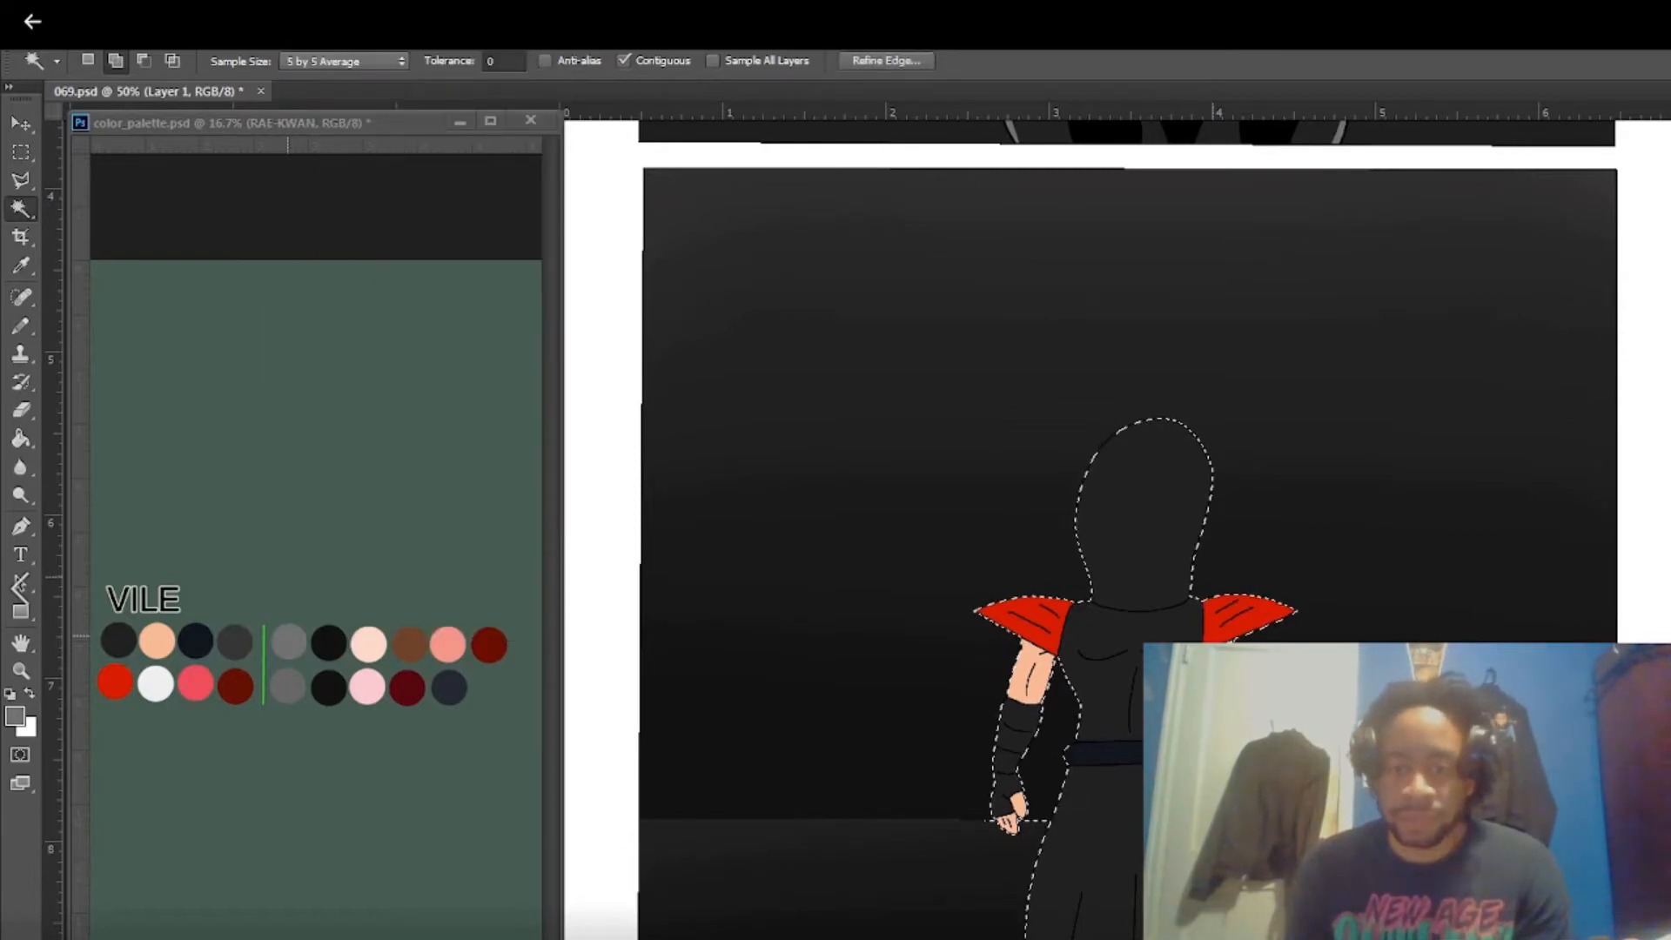
{"action": "key", "text": "ctrl+d"}
Select the back of the lower figure's hood on the lineart copy layer with the Magic Wand and save the file.
{"action": "key", "text": "alt+]"}
{"action": "left_click", "coordinate": [1144, 522]}
{"action": "key", "text": "alt+f"}
{"action": "key", "text": "s"}
{"action": "scroll", "coordinate": [1175, 607], "scroll_direction": "up", "scroll_amount": 3}
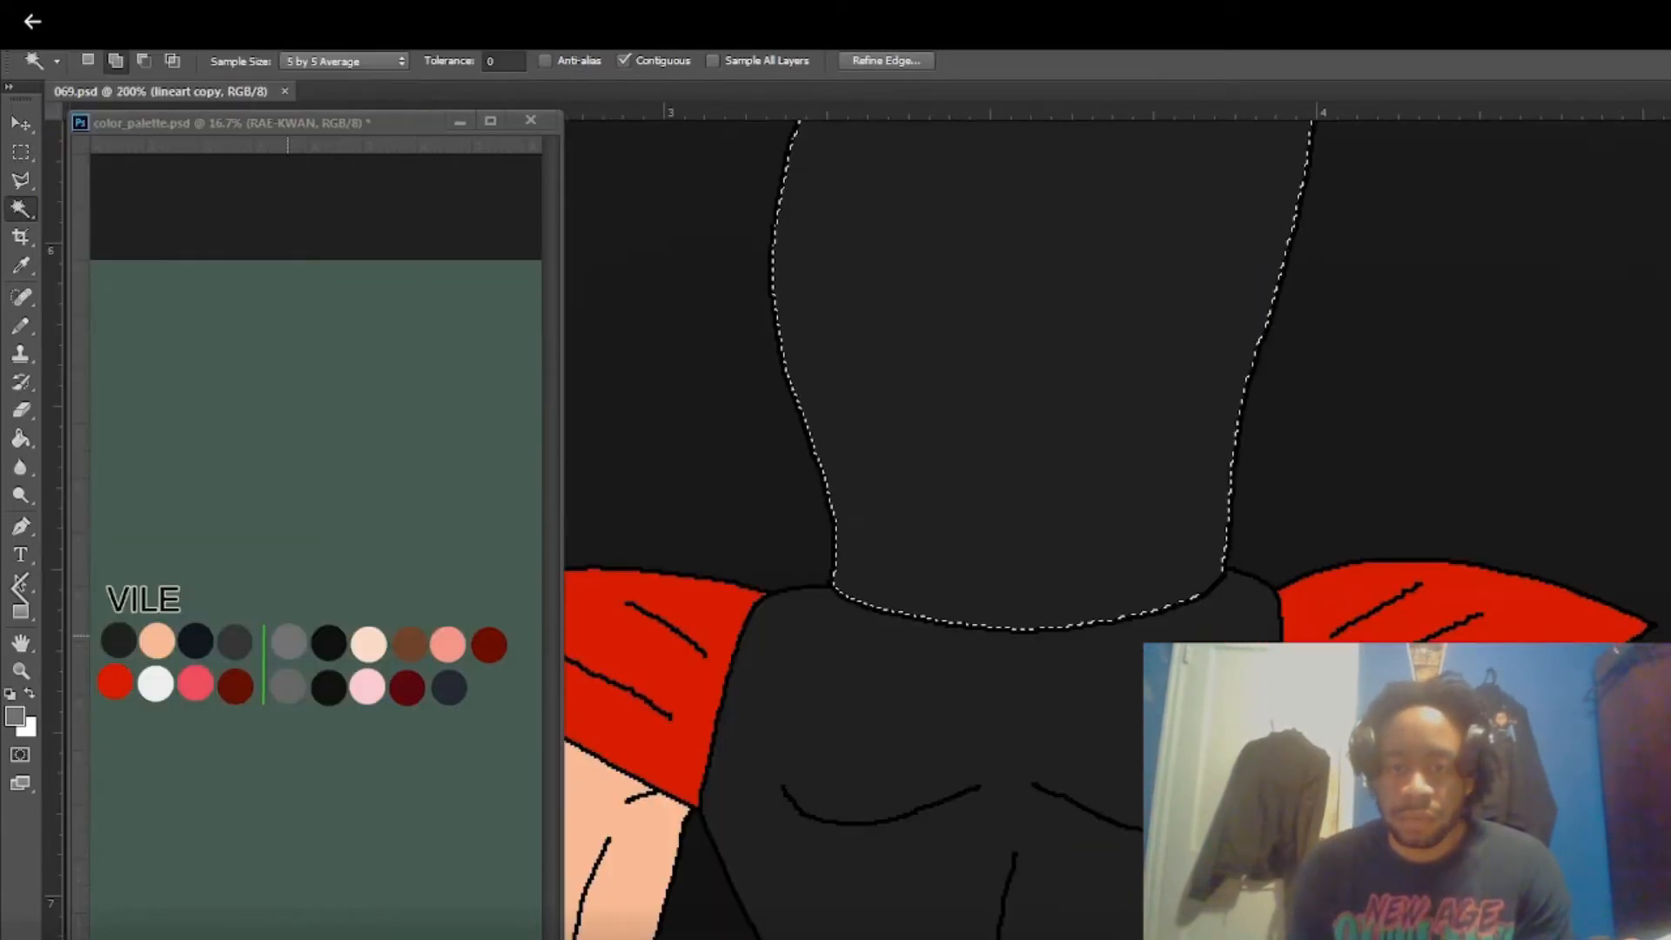
{"action": "scroll", "coordinate": [1118, 530], "scroll_direction": "down", "scroll_amount": 1}
{"action": "left_click", "coordinate": [696, 391]}
{"action": "scroll", "coordinate": [1118, 530], "scroll_direction": "up", "scroll_amount": 6}
{"action": "right_click", "coordinate": [1143, 409]}
{"action": "key", "text": "Escape"}
{"action": "key", "text": "ctrl+z"}
Paint a black shadow down the inner right edge of the lower figure's hood on Layer 1 with a 35 px Pencil.
{"action": "key", "text": "alt+["}
{"action": "scroll", "coordinate": [1117, 530], "scroll_direction": "up", "scroll_amount": 2}
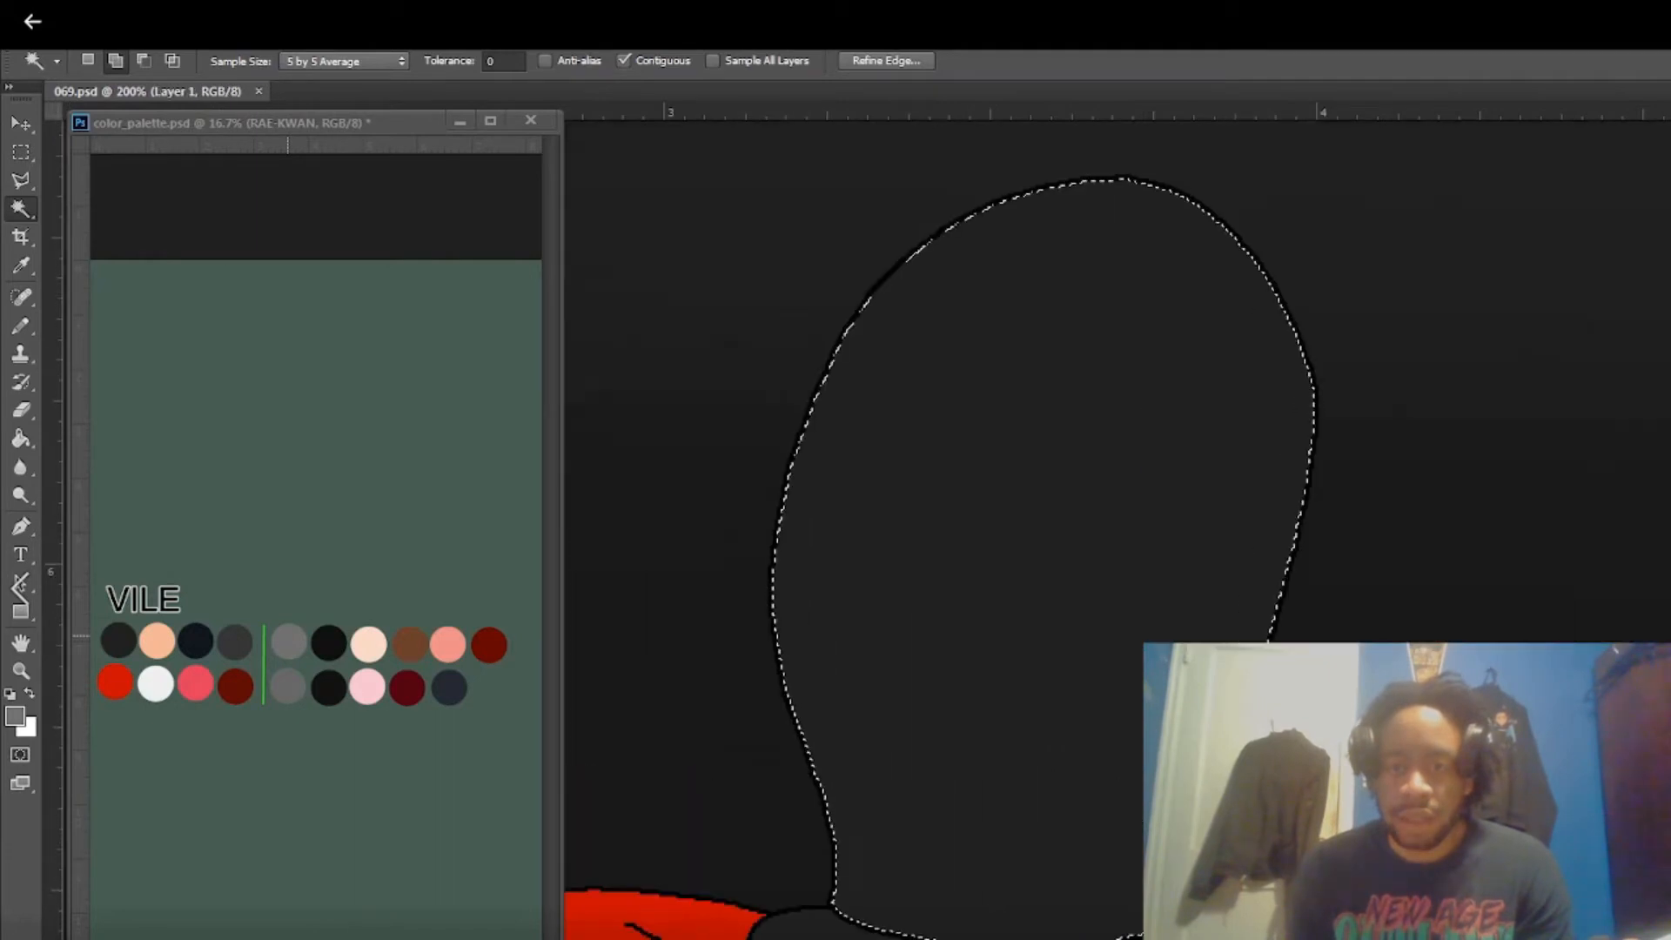
{"action": "right_click", "coordinate": [21, 325]}
{"action": "left_click", "coordinate": [131, 345]}
{"action": "key", "text": "d"}
{"action": "key", "text": "i"}
{"action": "key", "text": "b"}
{"action": "right_click", "coordinate": [1156, 373]}
{"action": "left_click_drag", "start_coordinate": [1273, 425], "coordinate": [1287, 425]}
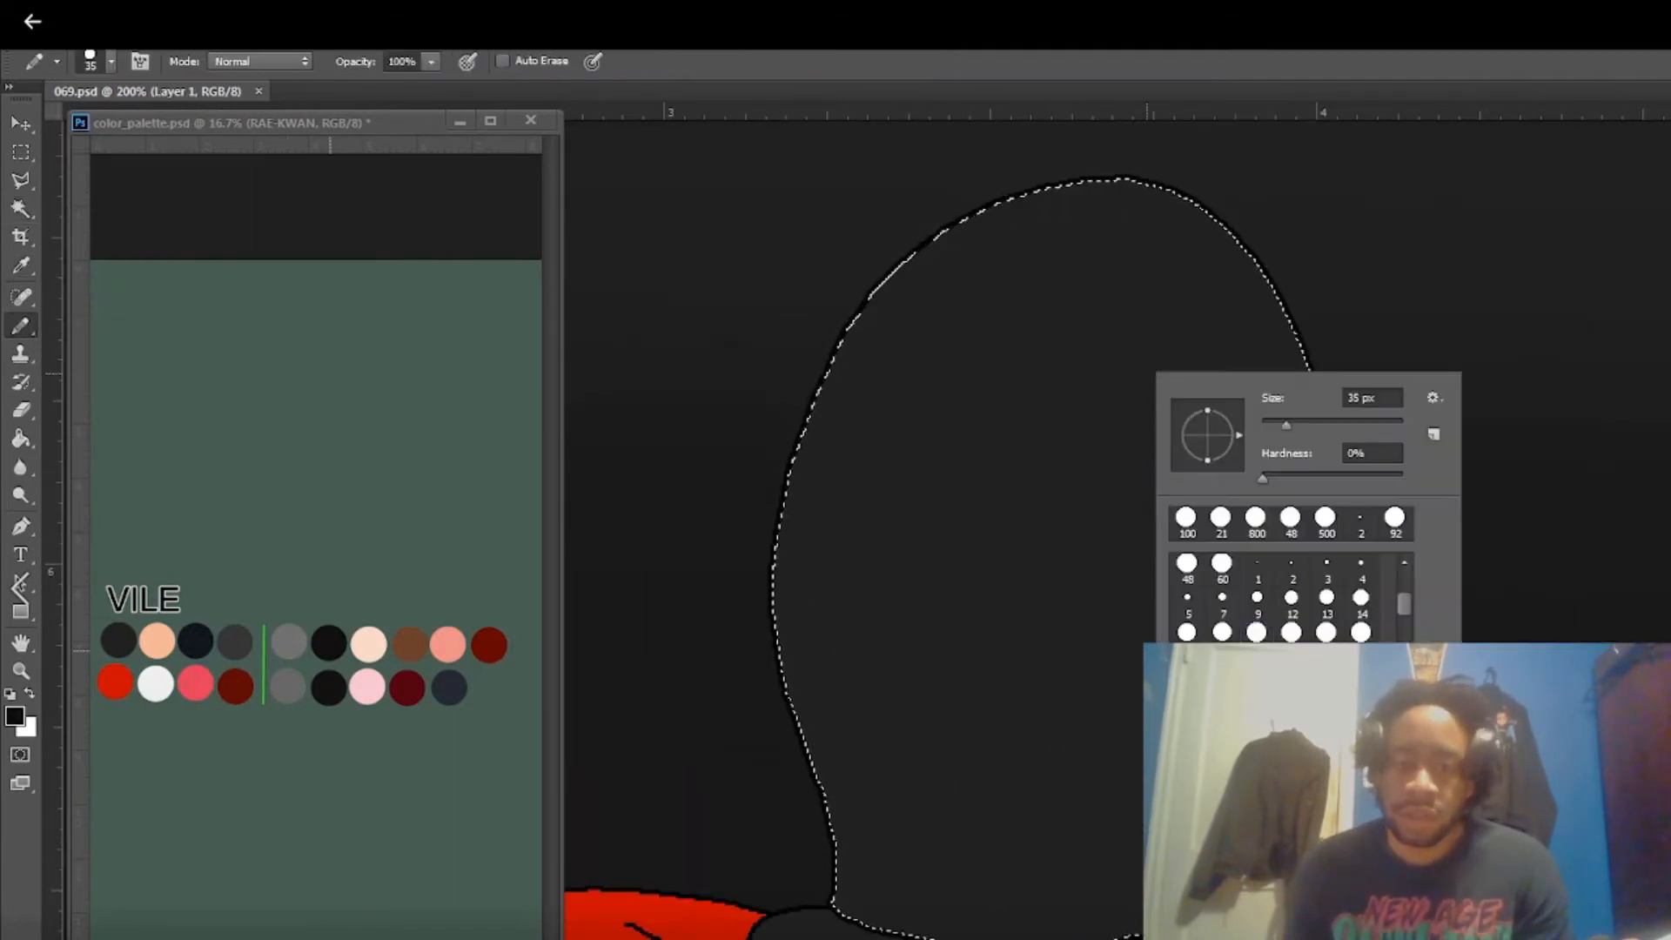
{"action": "key", "text": "Return"}
{"action": "left_click_drag", "start_coordinate": [1140, 182], "coordinate": [1244, 640]}
Paint palette-grey highlights along both outer edges of the hood with a 12 px Pencil, and deselect.
{"action": "left_click", "coordinate": [295, 632], "text": "alt"}
{"action": "right_click", "coordinate": [955, 287]}
{"action": "left_click_drag", "start_coordinate": [1085, 337], "coordinate": [1073, 338]}
{"action": "key", "text": "Return"}
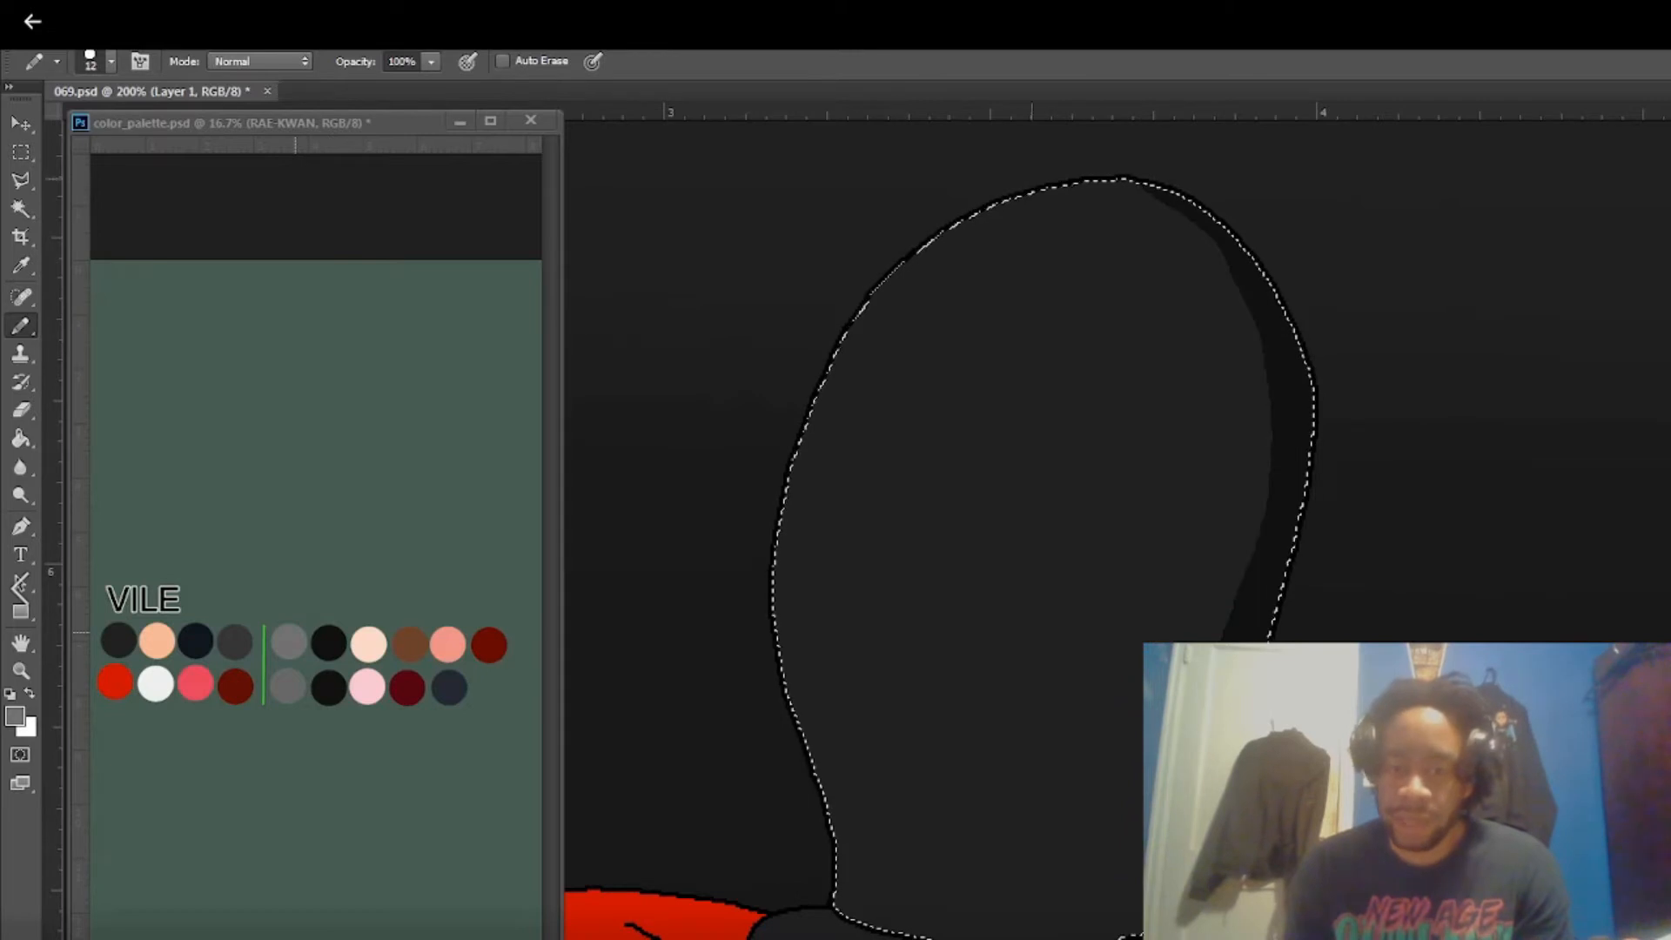
{"action": "mouse_move", "coordinate": [1009, 199]}
{"action": "left_mouse_down"}
{"action": "mouse_move", "coordinate": [817, 409]}
{"action": "mouse_move", "coordinate": [790, 488]}
{"action": "mouse_move", "coordinate": [837, 896]}
{"action": "left_mouse_up"}
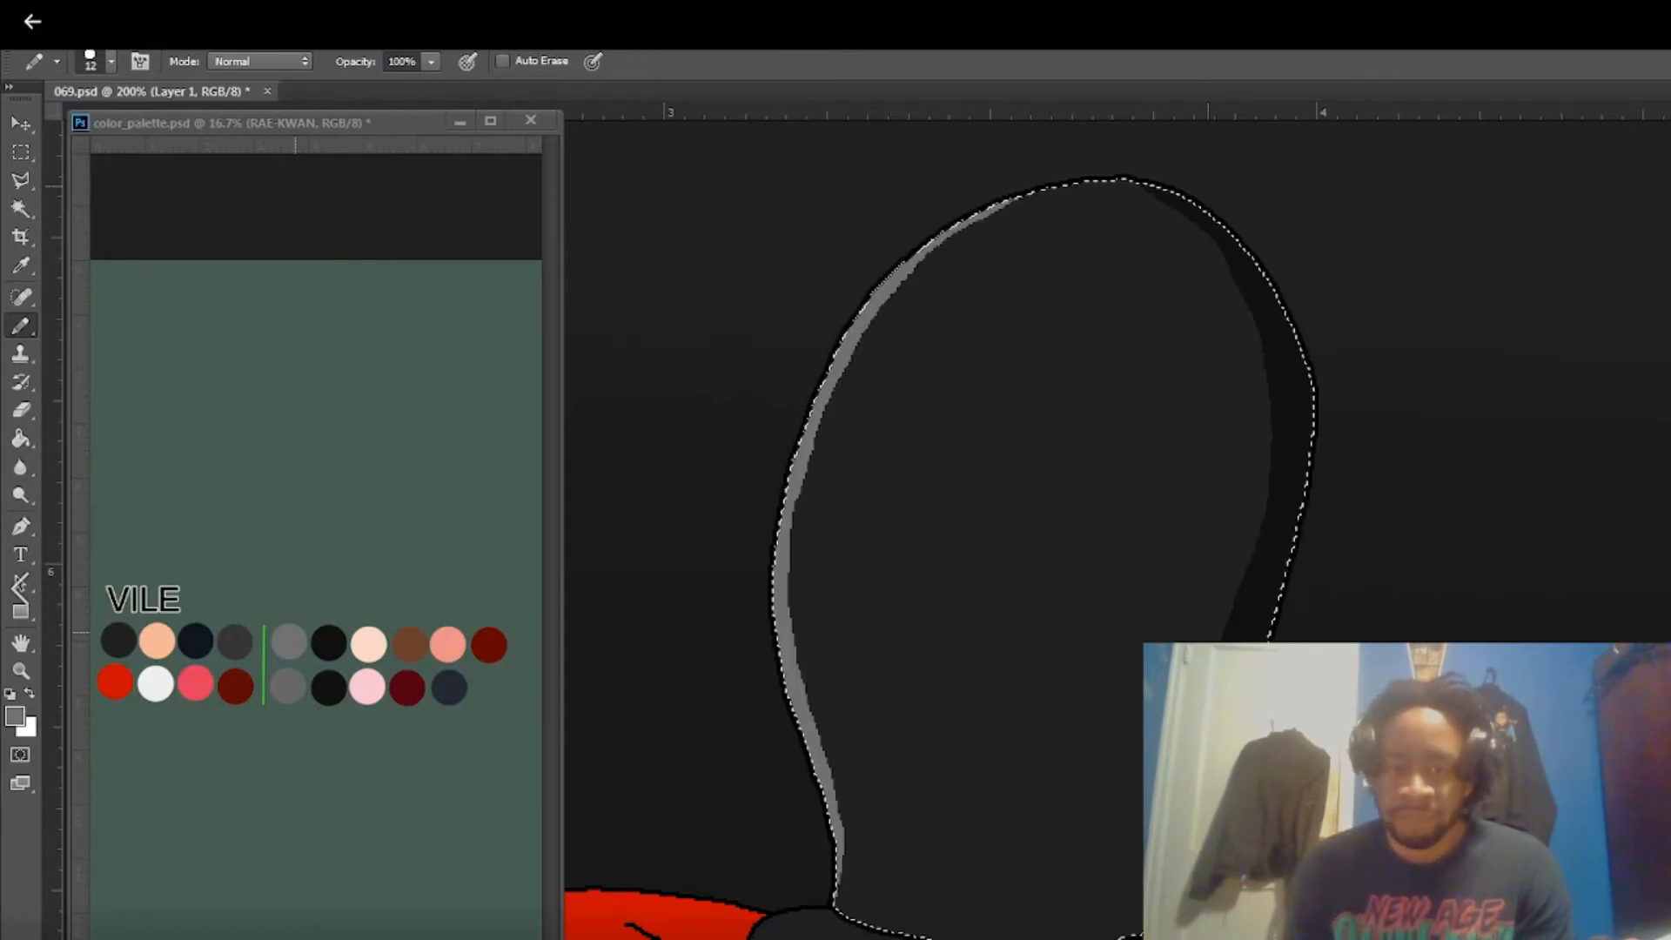
{"action": "mouse_move", "coordinate": [1227, 231]}
{"action": "left_mouse_down"}
{"action": "mouse_move", "coordinate": [1302, 365]}
{"action": "mouse_move", "coordinate": [1267, 643]}
{"action": "left_mouse_up"}
{"action": "key", "text": "w"}
{"action": "key", "text": "ctrl+d"}
{"action": "key", "text": "ctrl+z"}
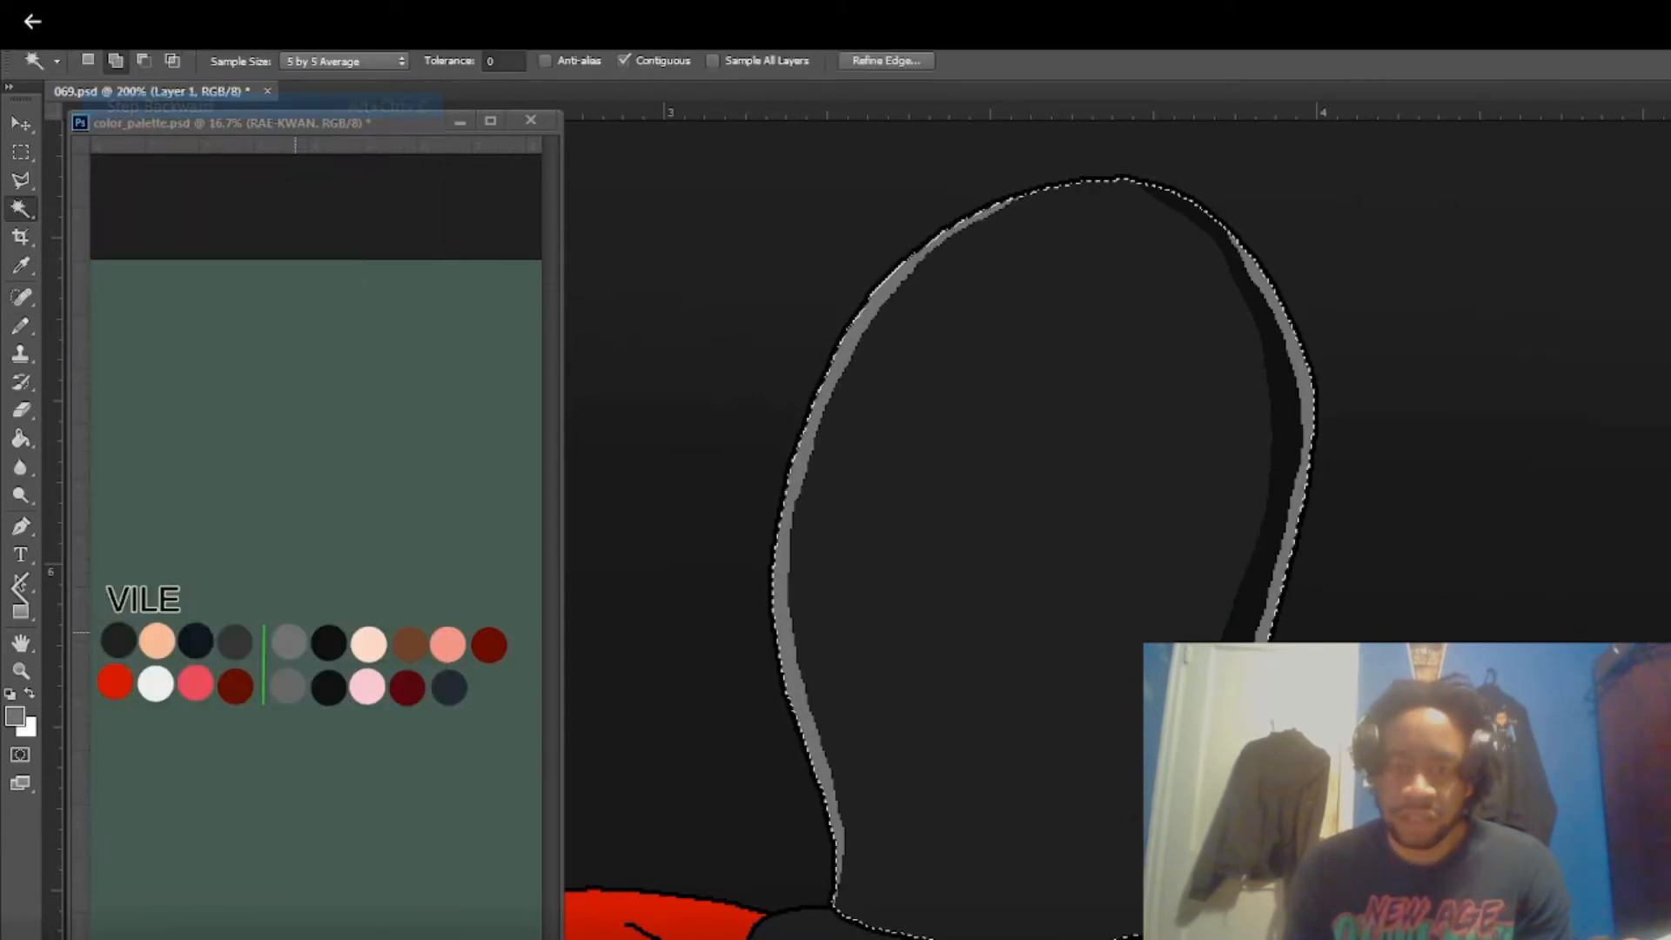
{"action": "key", "text": "b"}
{"action": "left_click_drag", "start_coordinate": [1151, 186], "coordinate": [1245, 257]}
{"action": "key", "text": "ctrl+d"}
Paint black shadows along the back's muscle lines with a 12 px Pencil and down the torso's sides with an 18 px one.
{"action": "left_click_drag", "start_coordinate": [817, 857], "coordinate": [1033, 338]}
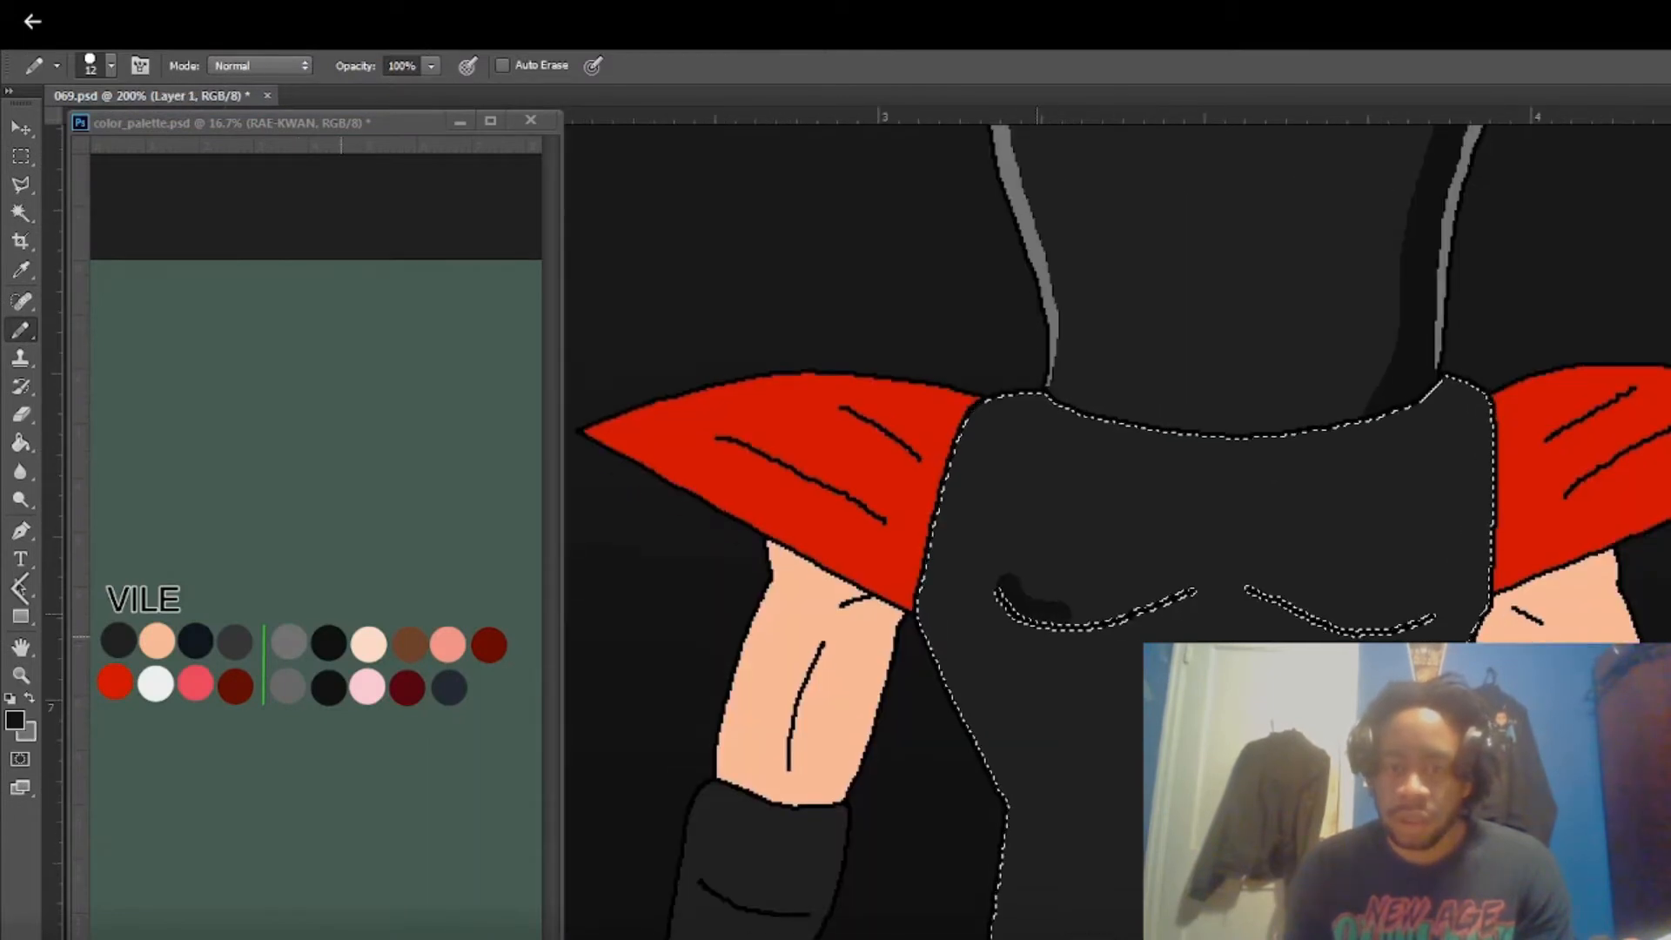
{"action": "left_click_drag", "start_coordinate": [1057, 609], "coordinate": [1188, 585]}
{"action": "left_click_drag", "start_coordinate": [1257, 585], "coordinate": [1430, 609]}
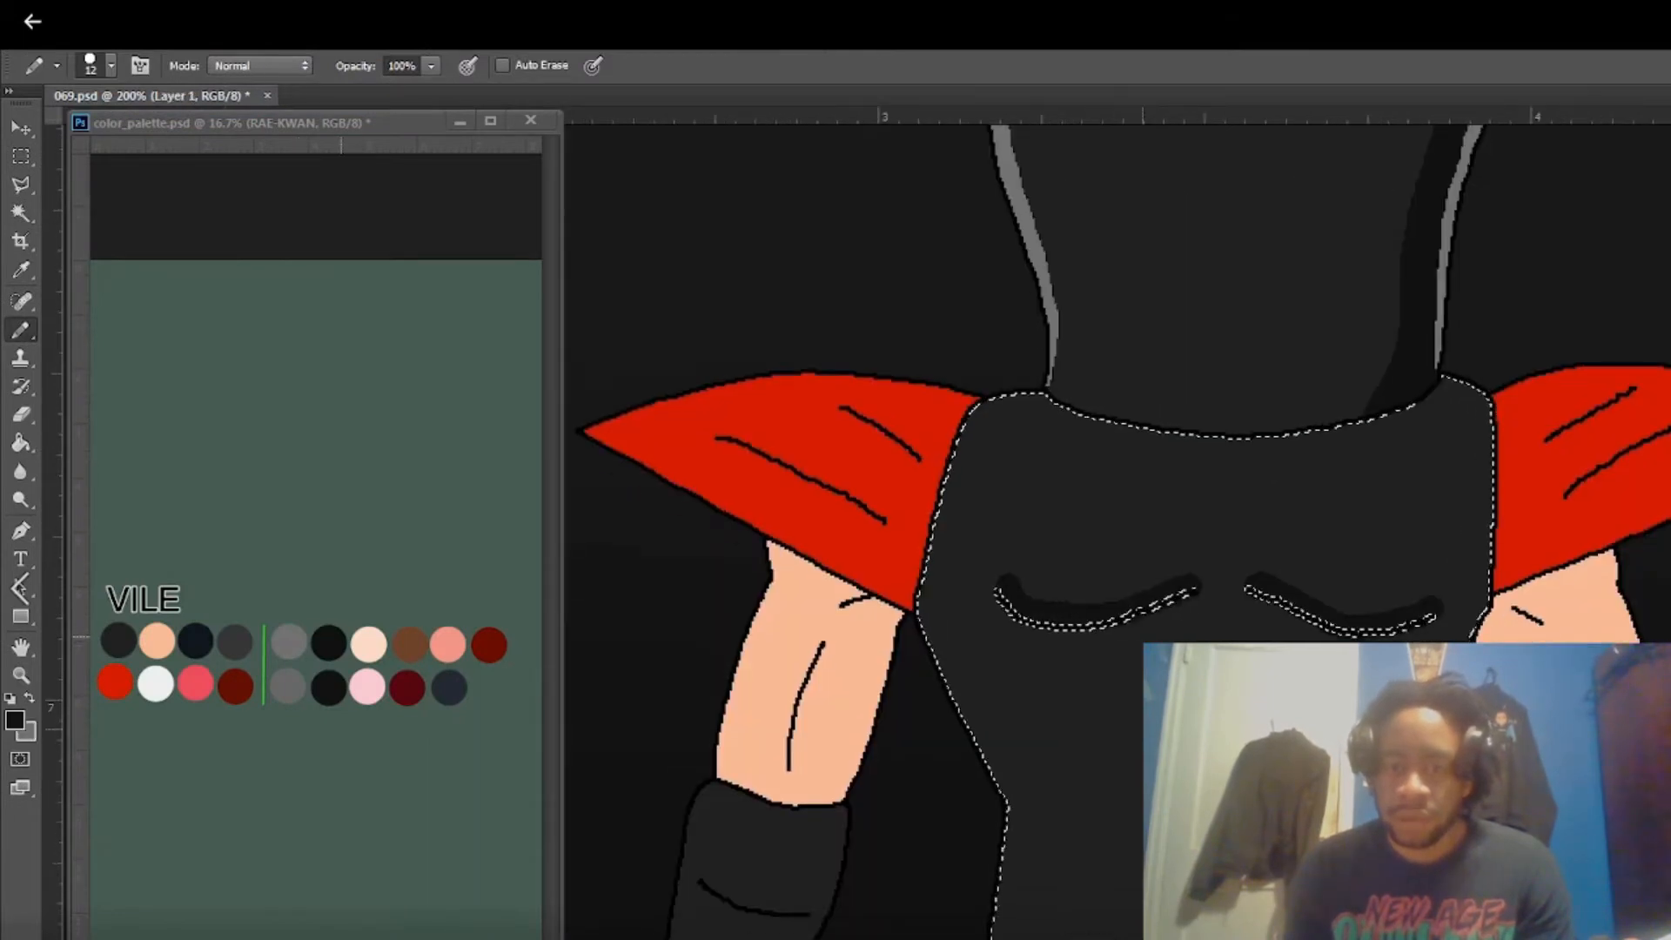
{"action": "right_click", "coordinate": [1094, 694]}
{"action": "left_click", "coordinate": [1120, 882]}
{"action": "left_click_drag", "start_coordinate": [921, 618], "coordinate": [1010, 936]}
{"action": "left_click_drag", "start_coordinate": [1480, 614], "coordinate": [1455, 640]}
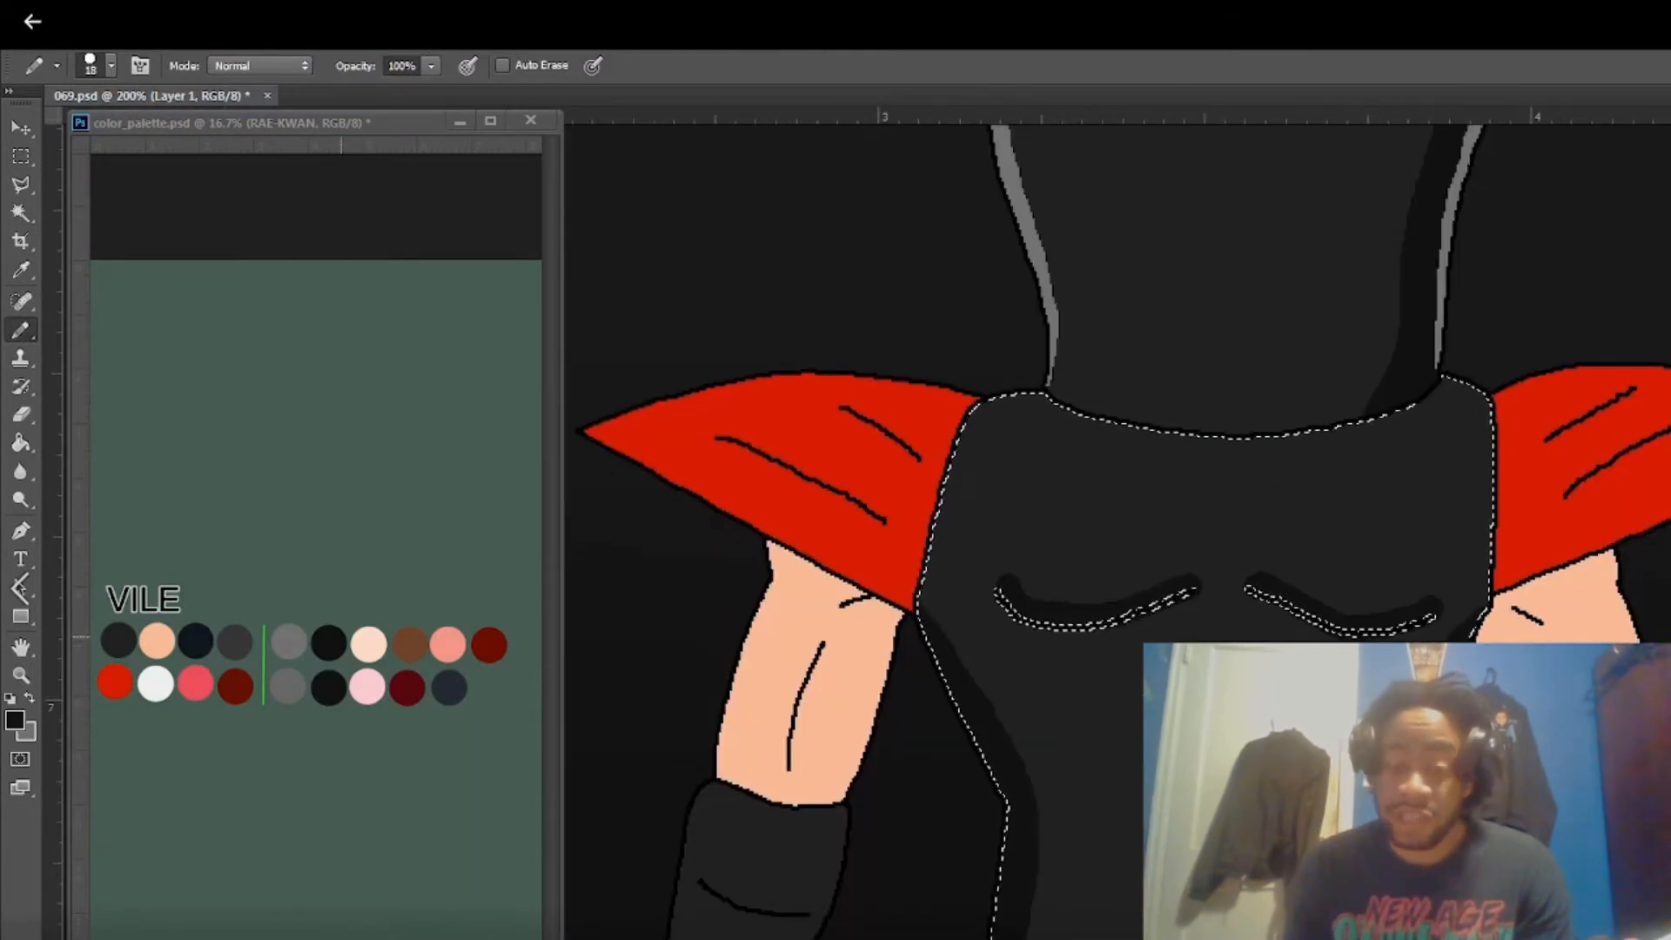
Paint palette-grey highlights along the tops of both shoulders with a 12 px Pencil, and deselect.
{"action": "left_click", "coordinate": [289, 649], "text": "alt"}
{"action": "key", "text": "bracketleft"}
{"action": "left_click_drag", "start_coordinate": [979, 406], "coordinate": [1047, 397]}
{"action": "left_click_drag", "start_coordinate": [1445, 381], "coordinate": [1484, 394]}
{"action": "key", "text": "ctrl+d"}
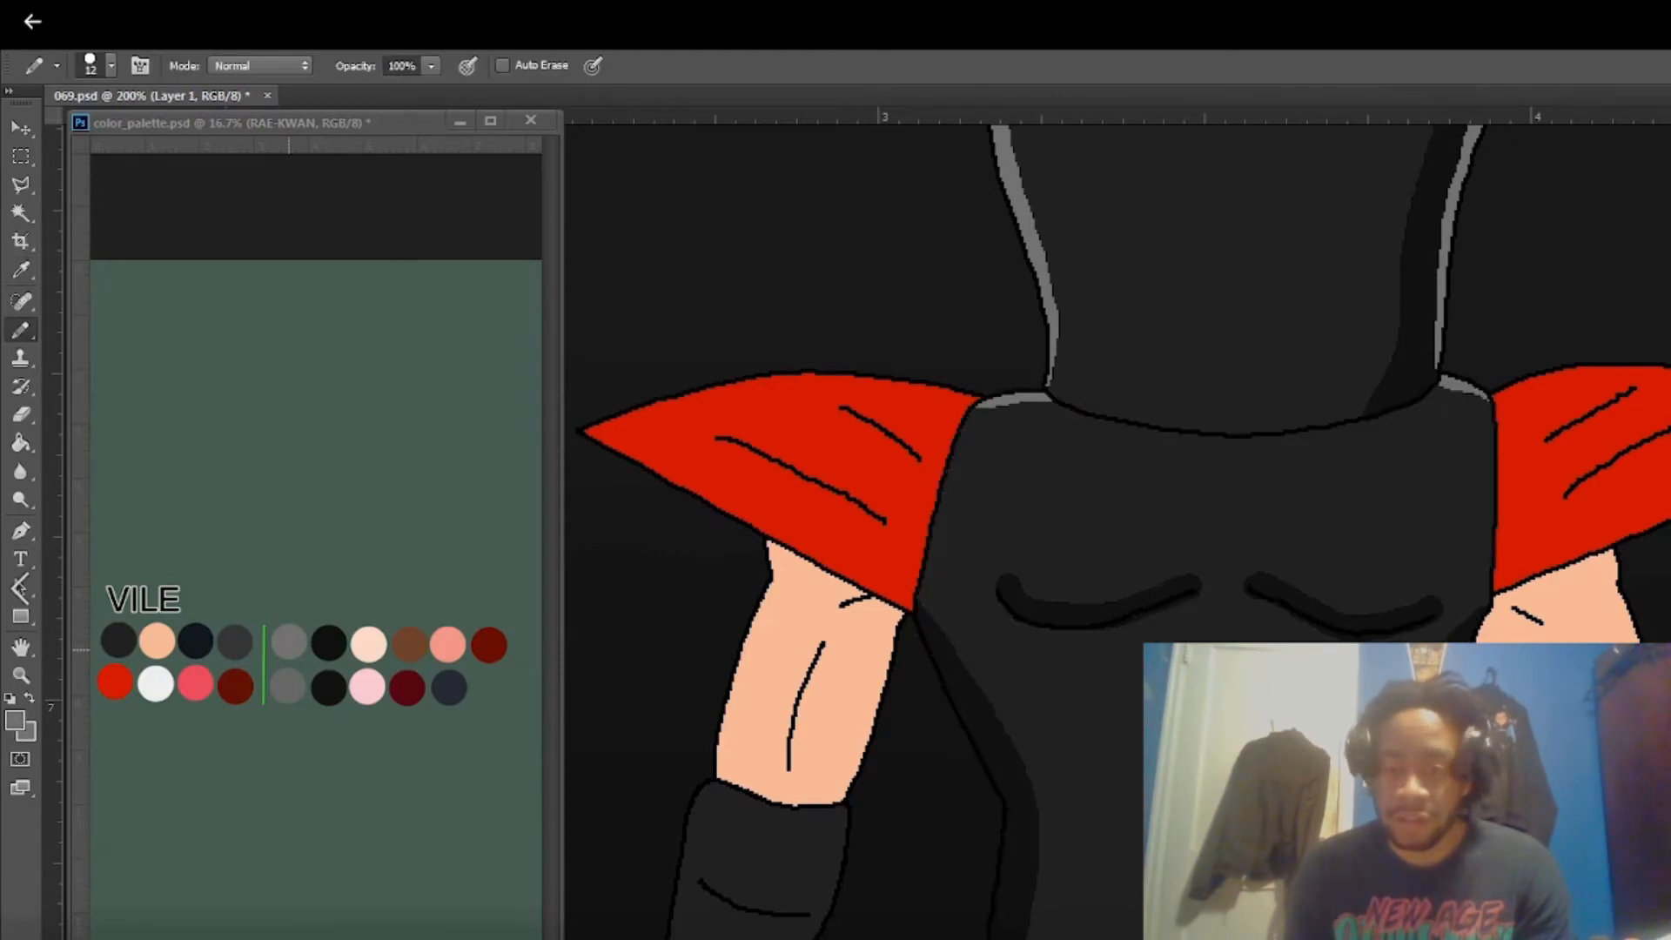
Paint palette-brown shadows down the inner sides of both upper arms.
{"action": "left_click", "coordinate": [416, 642], "text": "alt"}
{"action": "left_click_drag", "start_coordinate": [870, 601], "coordinate": [788, 801]}
{"action": "key", "text": "ctrl+alt+z"}
{"action": "left_click_drag", "start_coordinate": [889, 600], "coordinate": [826, 796]}
{"action": "left_click_drag", "start_coordinate": [1498, 599], "coordinate": [1483, 641]}
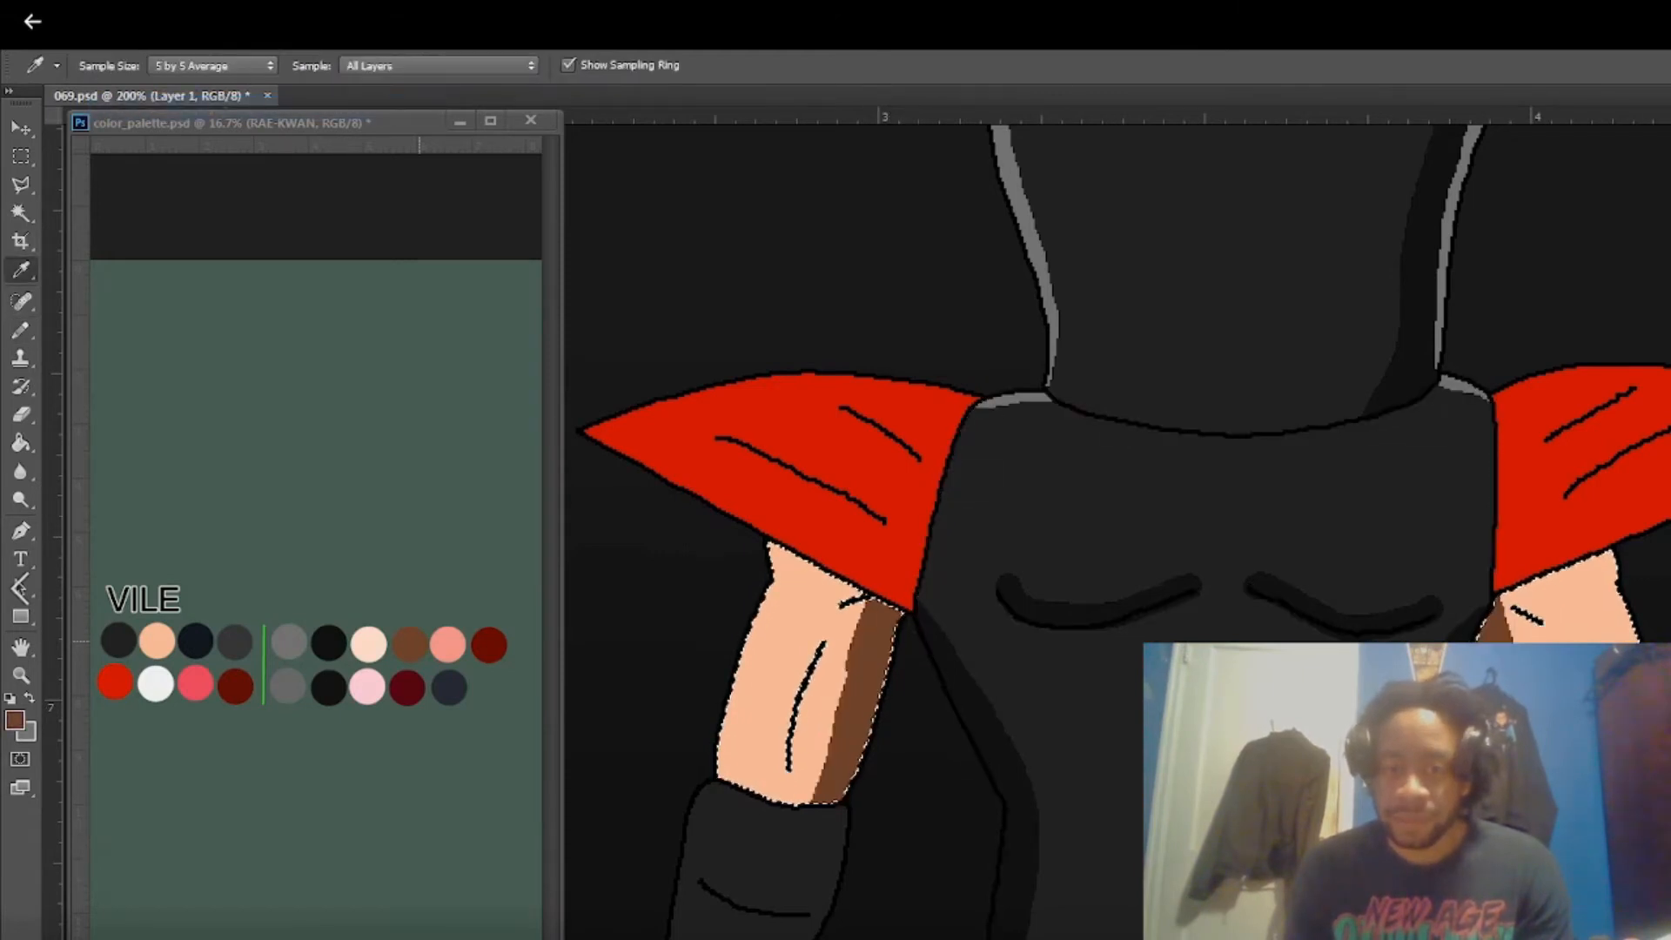
Highlight the outer edges of the upper arms with the palette's light skin tone, and deselect.
{"action": "left_click", "coordinate": [357, 641], "text": "alt"}
{"action": "left_click_drag", "start_coordinate": [758, 602], "coordinate": [723, 779]}
{"action": "key", "text": "ctrl+d"}
{"action": "key", "text": "ctrl+minus"}
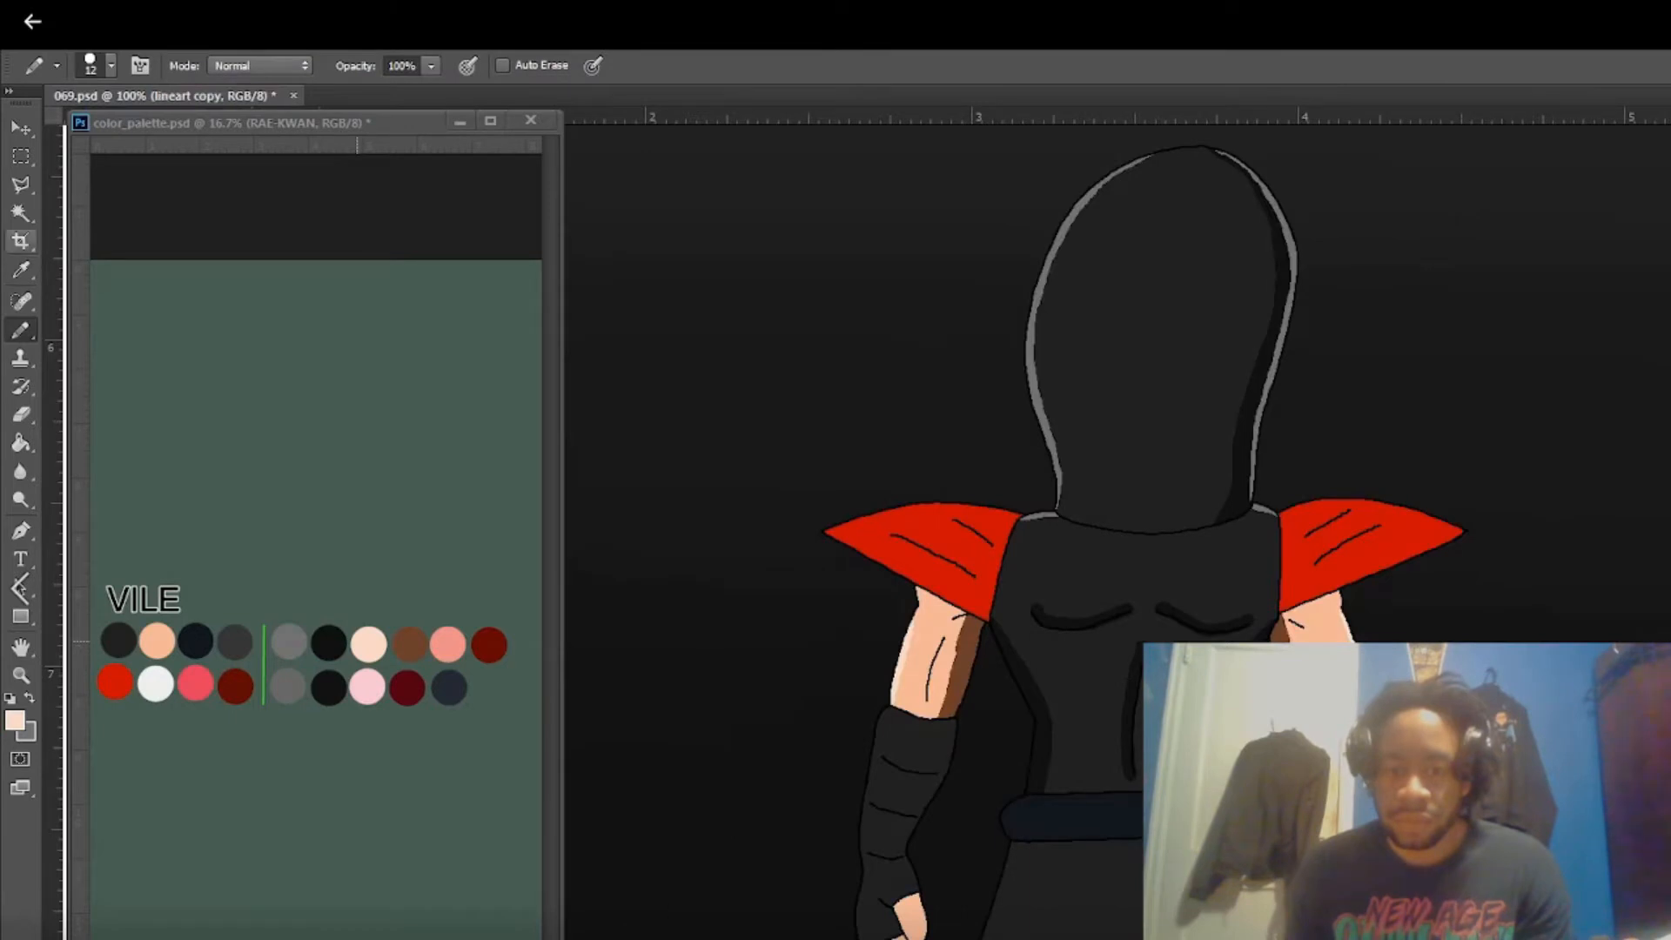
Paint dark red shadows along the crease lines of both red shoulder pads with a 7 px Pencil.
{"action": "left_click", "coordinate": [499, 645], "text": "alt"}
{"action": "right_click", "coordinate": [930, 526]}
{"action": "left_click", "coordinate": [1037, 578]}
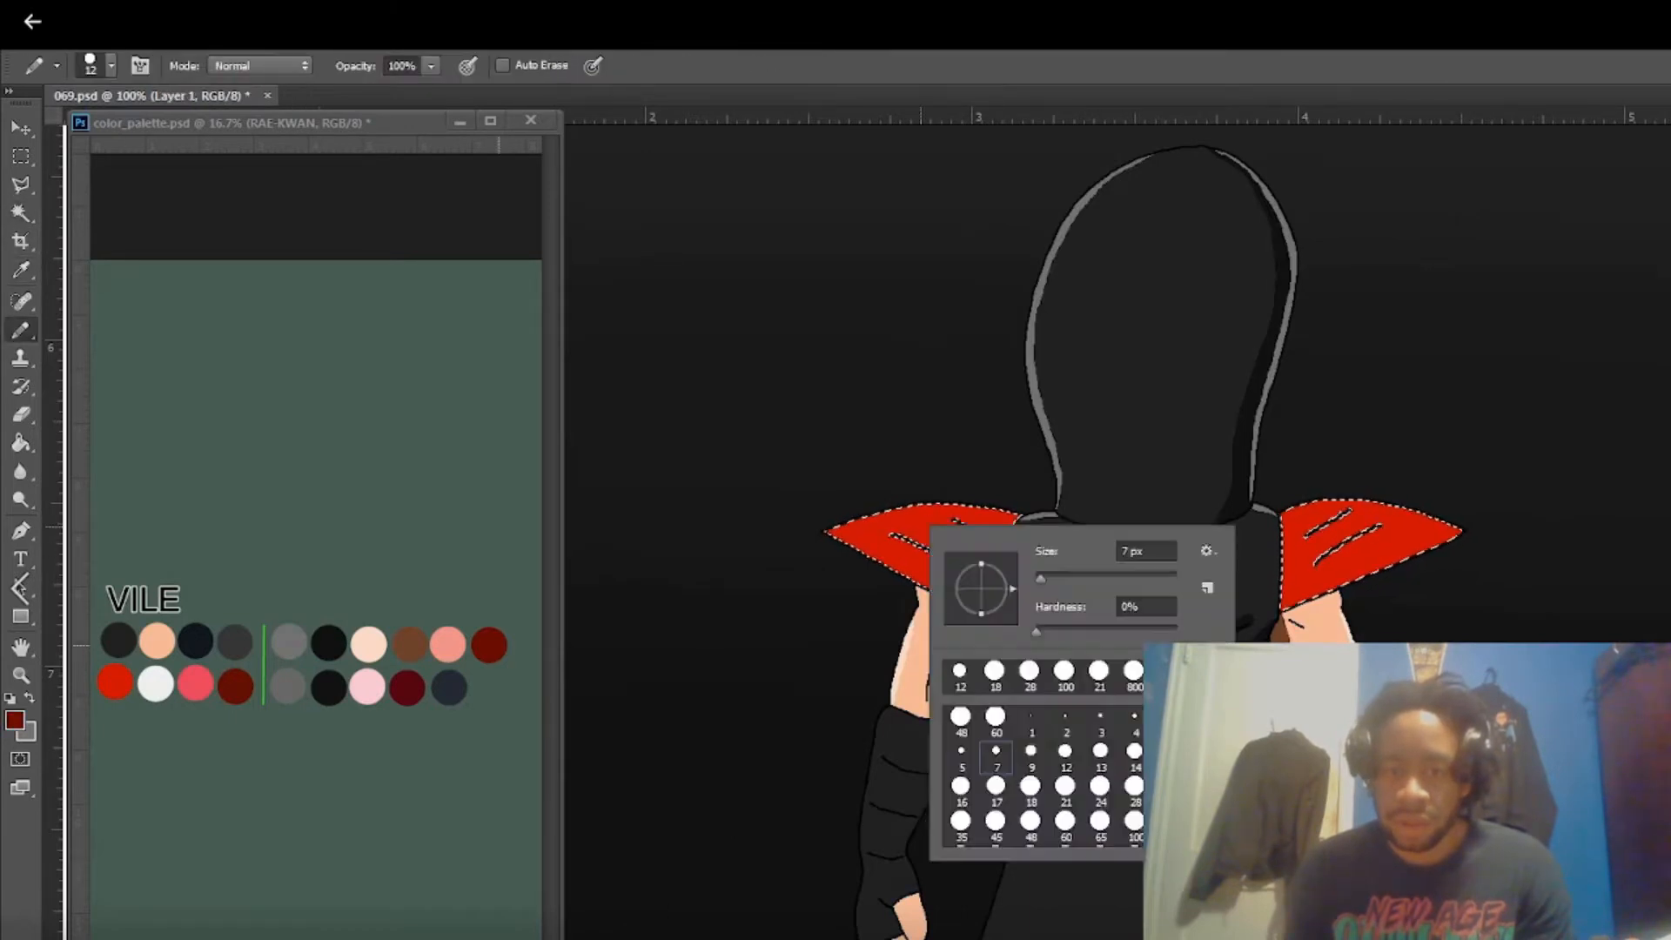
{"action": "mouse_move", "coordinate": [979, 574]}
{"action": "left_mouse_down"}
{"action": "mouse_move", "coordinate": [901, 537]}
{"action": "mouse_move", "coordinate": [955, 522]}
{"action": "left_mouse_up"}
{"action": "mouse_move", "coordinate": [1345, 513]}
{"action": "left_mouse_down"}
{"action": "mouse_move", "coordinate": [1310, 534]}
{"action": "mouse_move", "coordinate": [1357, 531]}
{"action": "left_mouse_up"}
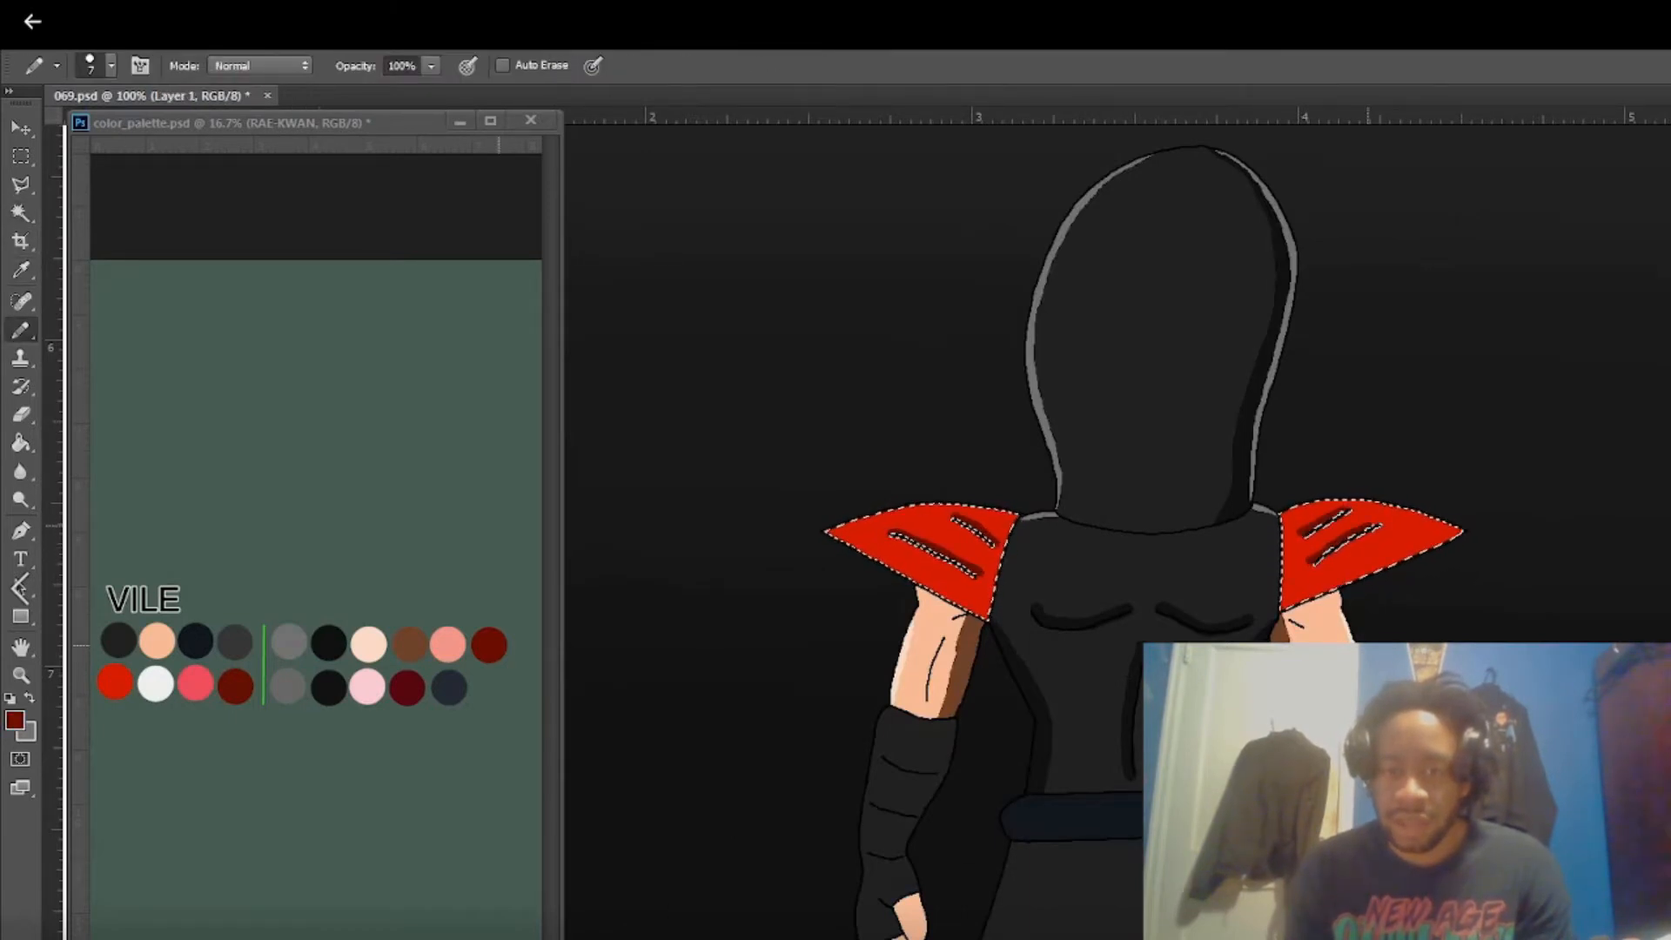
Paint salmon-pink highlights along the upper edges of both shoulder pads.
{"action": "left_click", "coordinate": [451, 638], "text": "alt"}
{"action": "right_click", "coordinate": [956, 486]}
{"action": "left_click", "coordinate": [1070, 540]}
{"action": "left_click_drag", "start_coordinate": [831, 529], "coordinate": [1017, 517]}
{"action": "left_click_drag", "start_coordinate": [1282, 514], "coordinate": [1428, 514]}
Paint a black shadow down the inner side of the forearm wraps with an 18 px Pencil, and deselect.
{"action": "left_click", "coordinate": [1036, 739], "text": "alt"}
{"action": "right_click", "coordinate": [942, 718]}
{"action": "left_click", "coordinate": [1064, 774]}
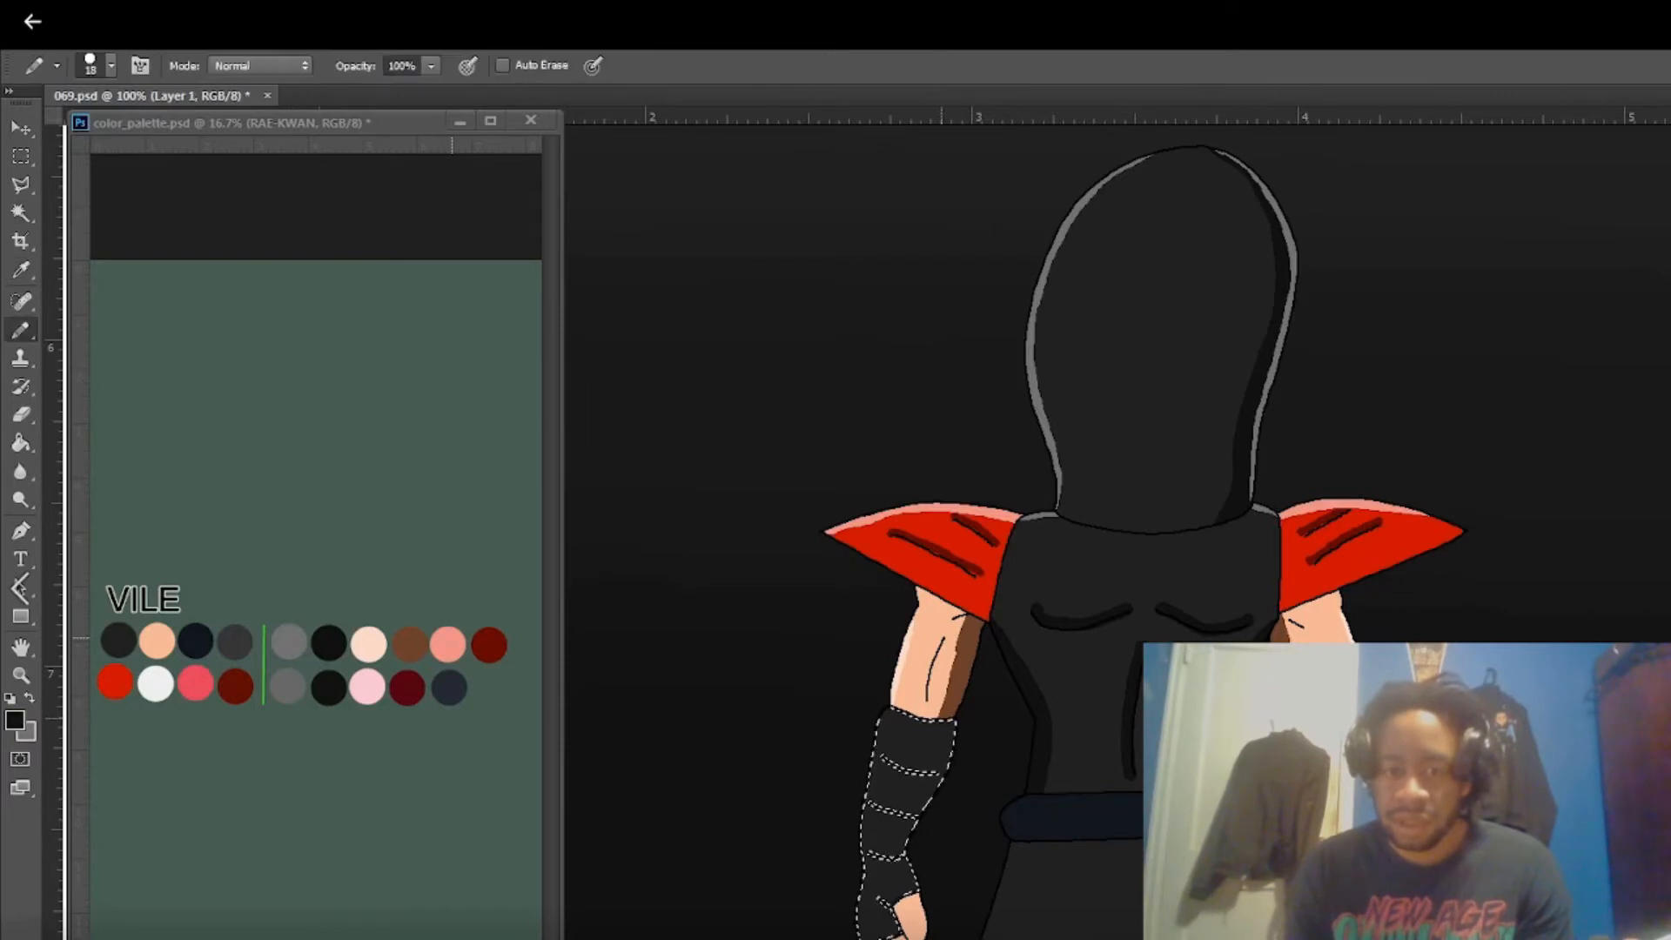
{"action": "left_click_drag", "start_coordinate": [942, 723], "coordinate": [889, 935]}
{"action": "key", "text": "ctrl+d"}
{"action": "key", "text": "e"}
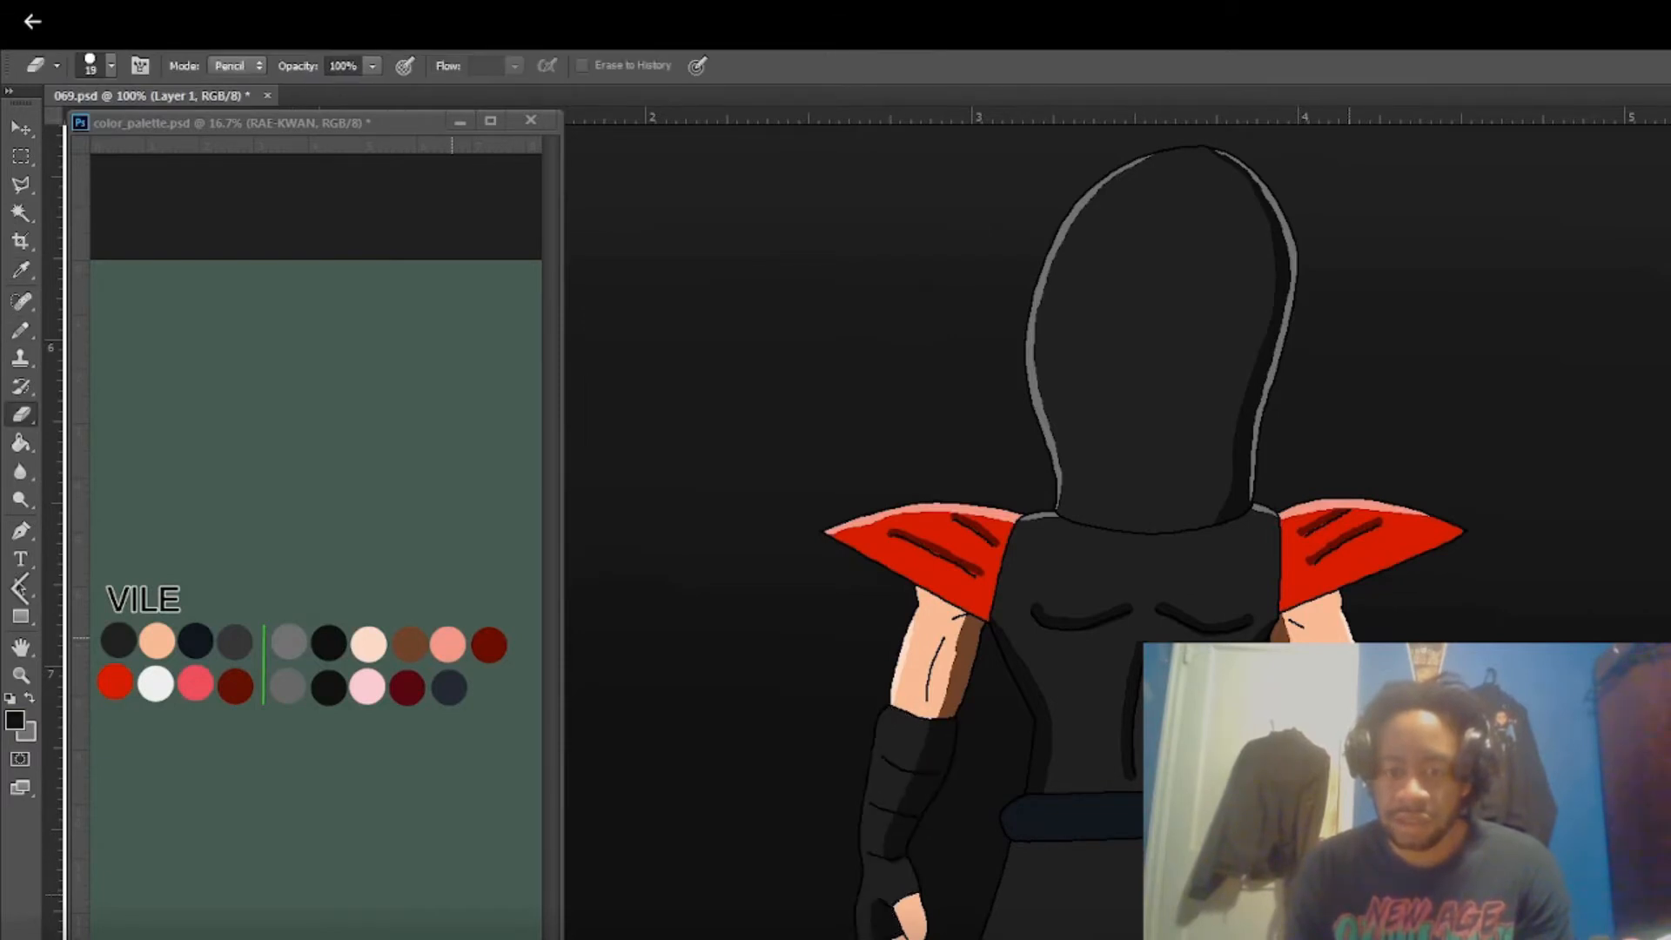
Reselect the forearm wraps, paint thin black shadows along their folds, and add palette-grey highlights on their outer edges.
{"action": "key", "text": "w"}
{"action": "key", "text": "alt+["}
{"action": "left_click", "coordinate": [914, 762]}
{"action": "key", "text": "alt+]"}
{"action": "key", "text": "b"}
{"action": "right_click", "coordinate": [917, 762]}
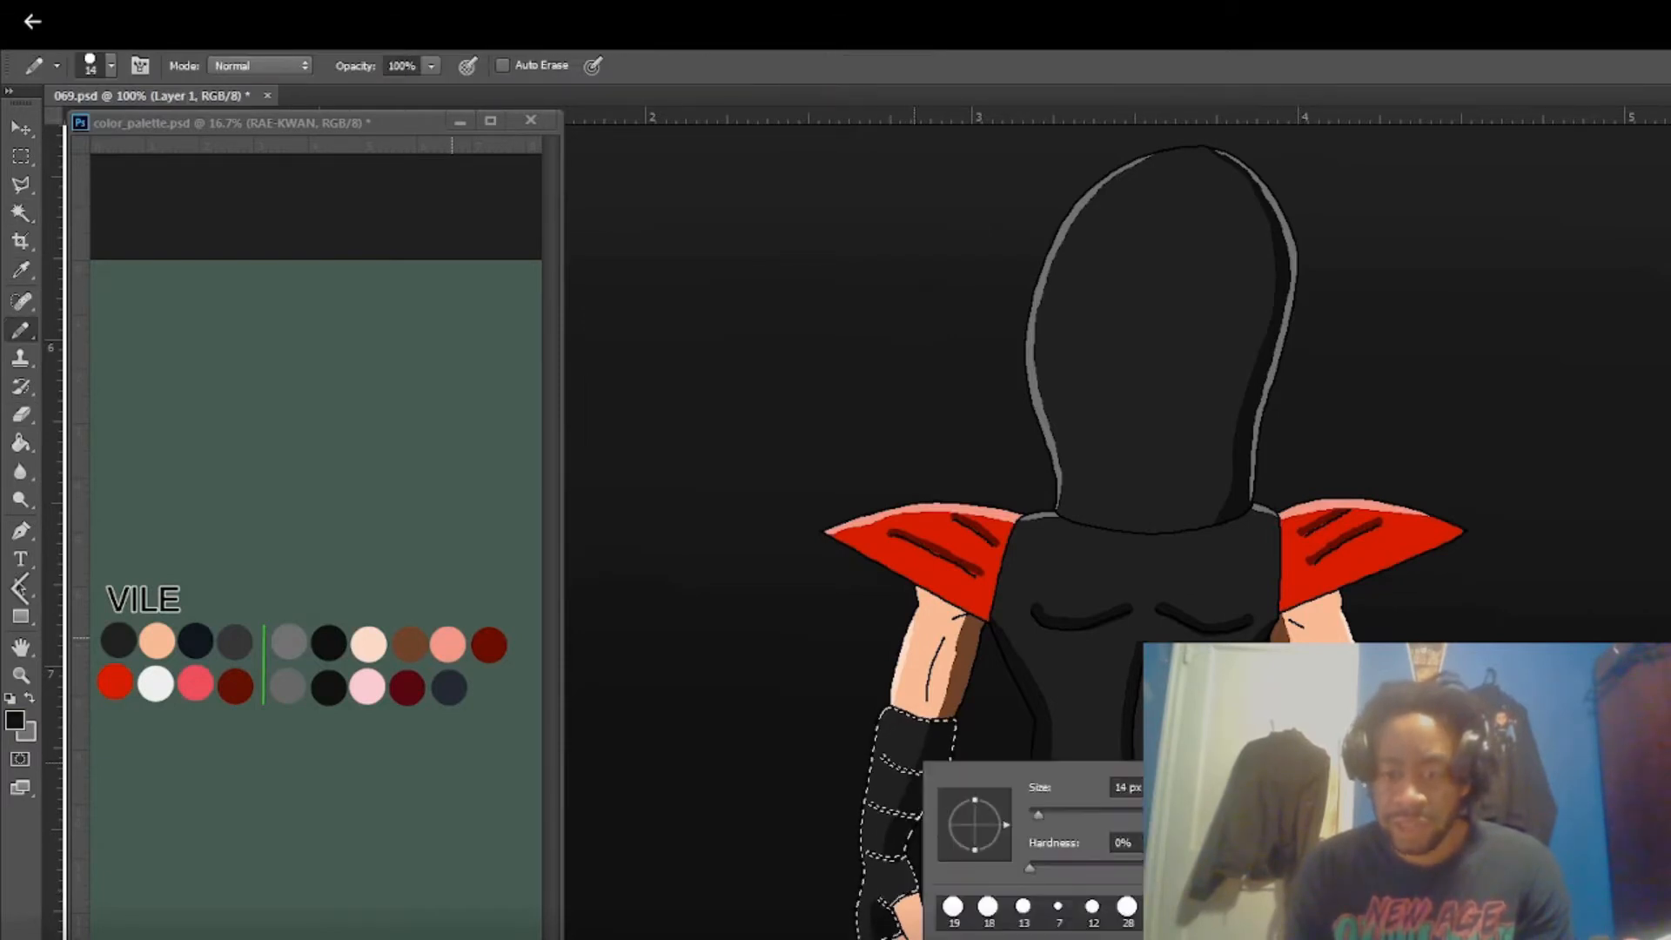
{"action": "left_click", "coordinate": [1035, 814]}
{"action": "key", "text": "Return"}
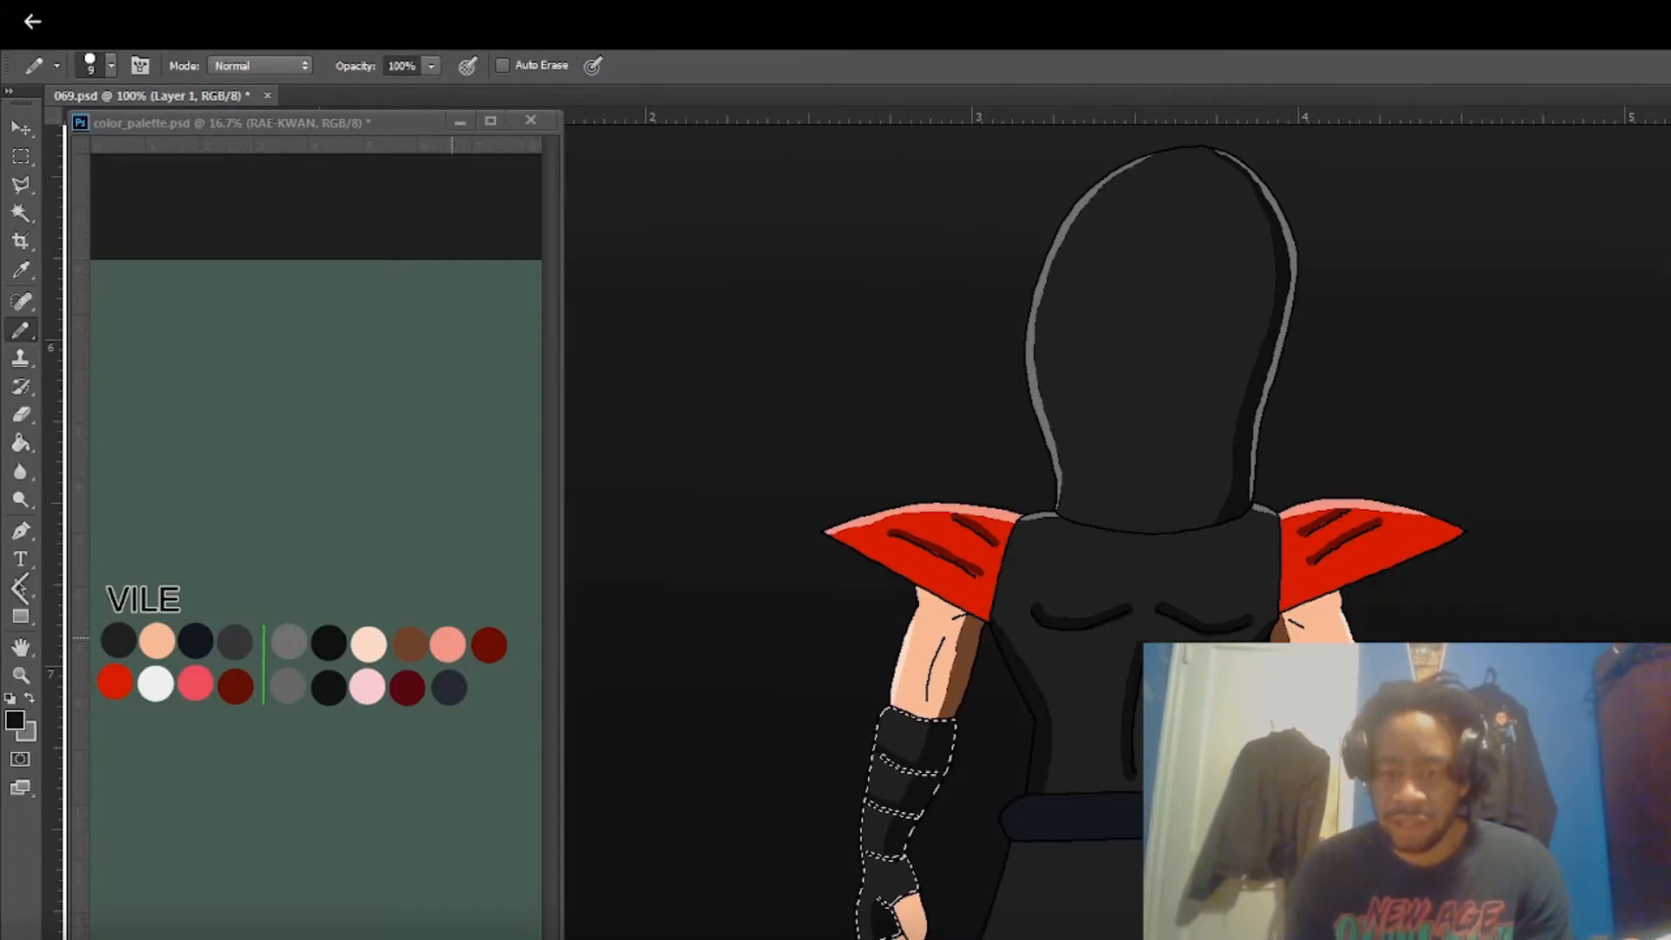
{"action": "left_click", "coordinate": [287, 643], "text": "alt"}
{"action": "key", "text": "ctrl+plus"}
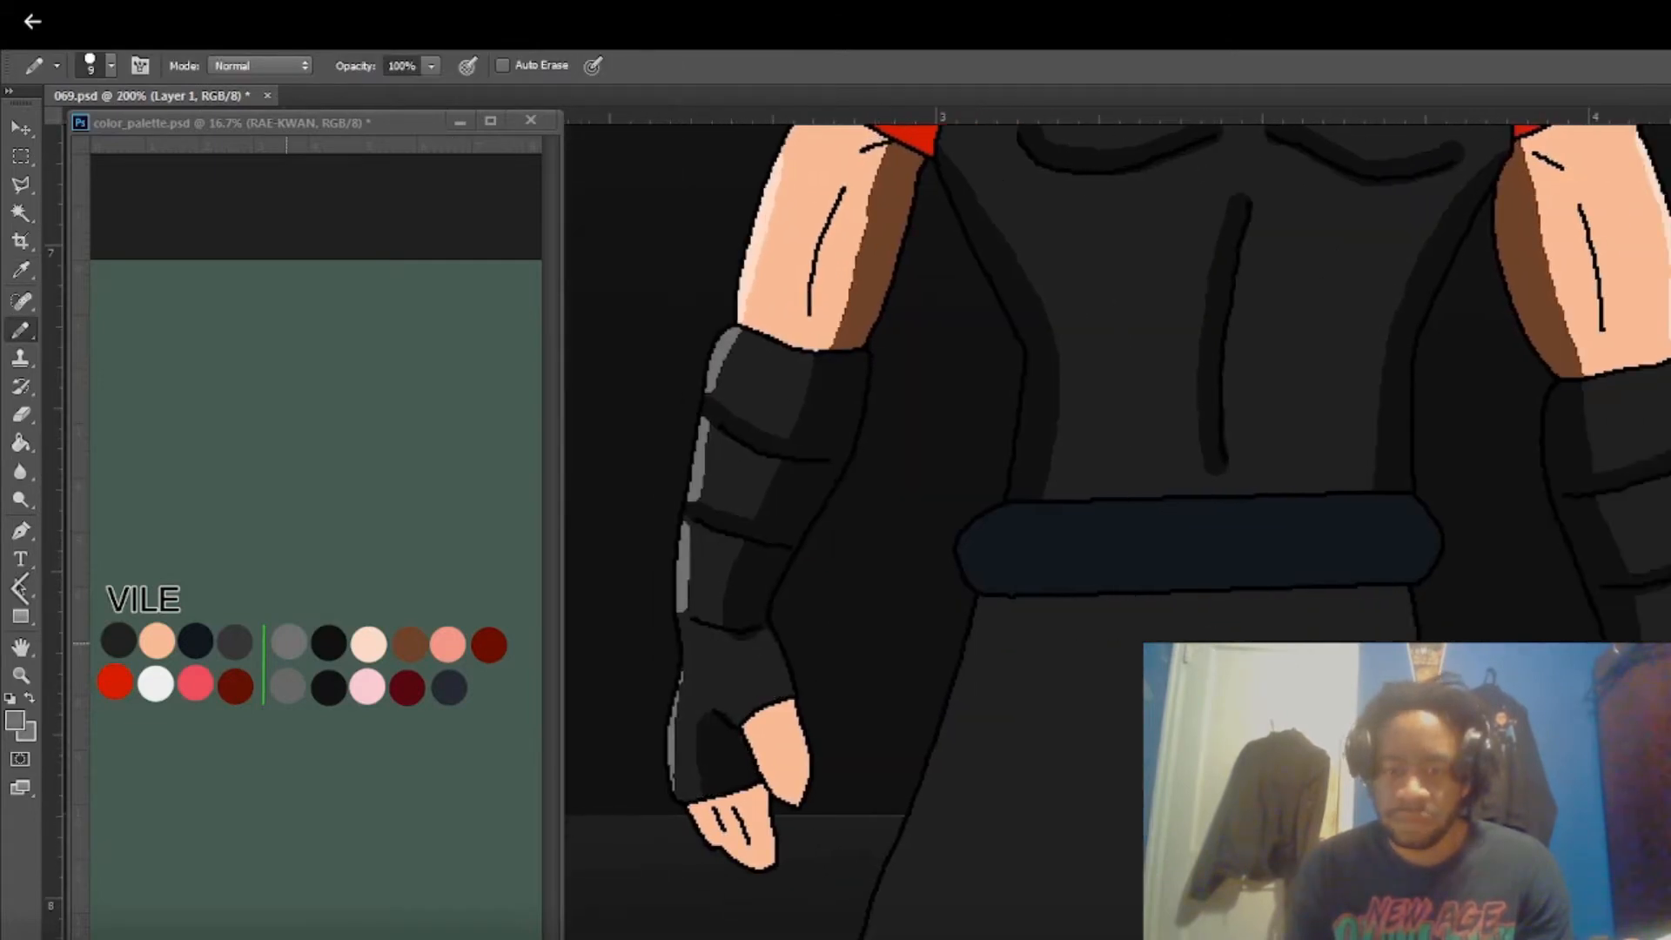
Shade the fingers of the lower figure's hands with palette brown.
{"action": "scroll", "coordinate": [1116, 522], "scroll_direction": "right", "scroll_amount": 2}
{"action": "key", "text": "alt+["}
{"action": "key", "text": "alt+]"}
{"action": "left_click", "coordinate": [409, 644], "text": "alt"}
Select the navy belt with the Magic Wand and paint a dark shadow along its lower half.
{"action": "key", "text": "w"}
{"action": "left_click", "coordinate": [1197, 545]}
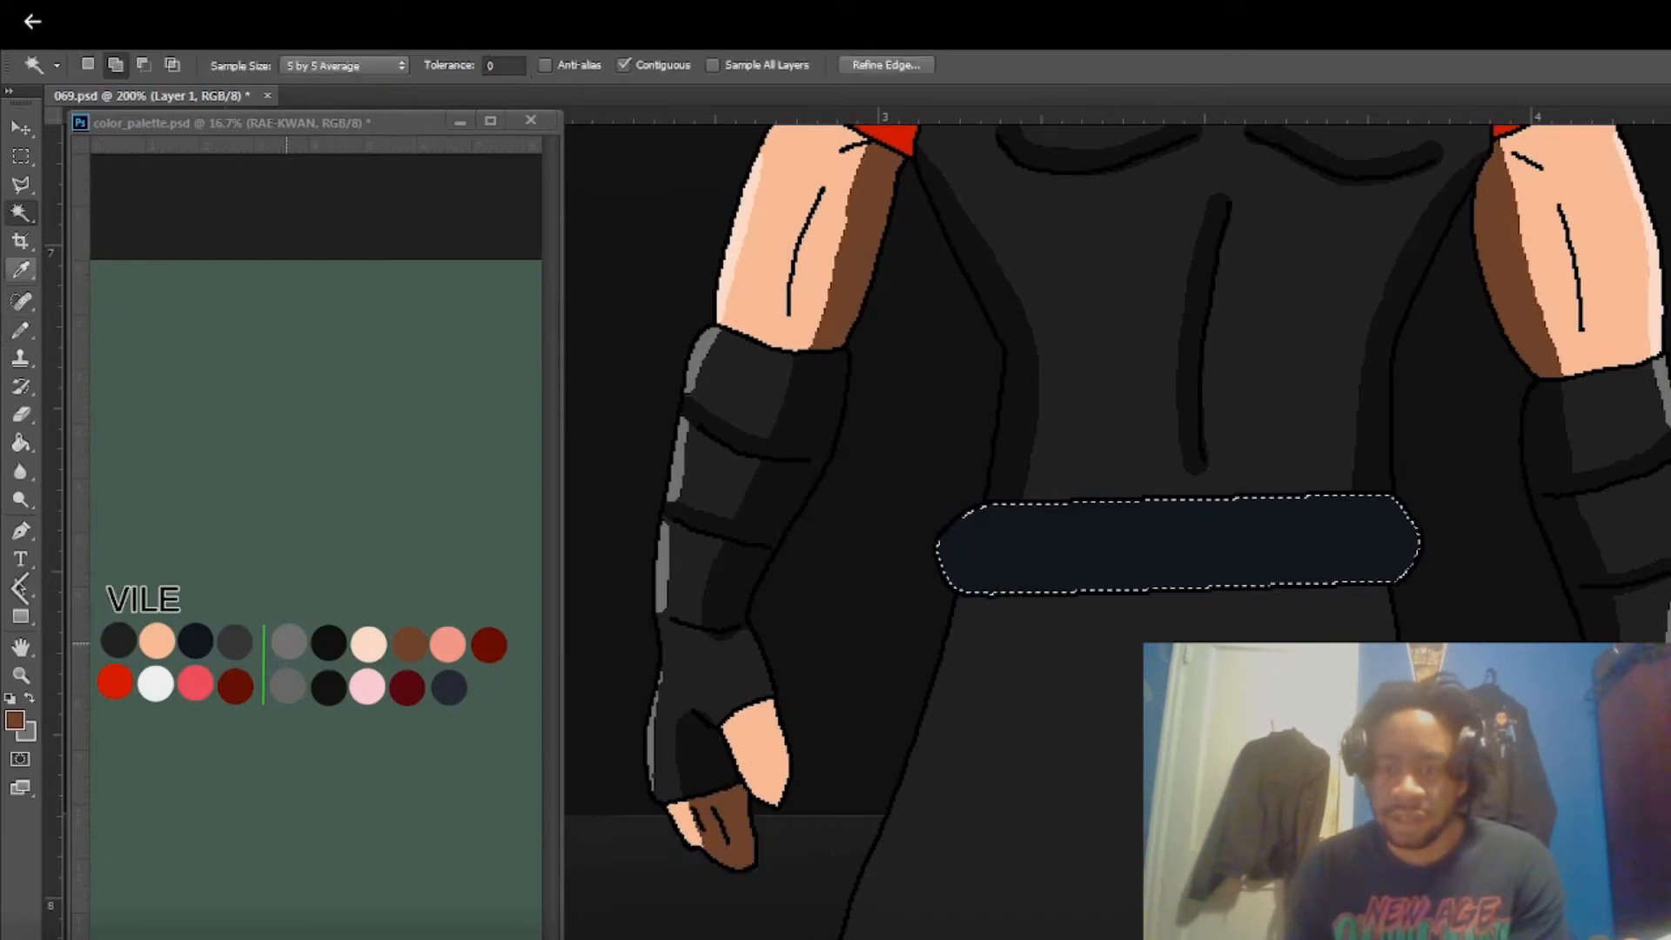
{"action": "key", "text": "b"}
{"action": "right_click", "coordinate": [1076, 553]}
{"action": "left_click", "coordinate": [15, 719]}
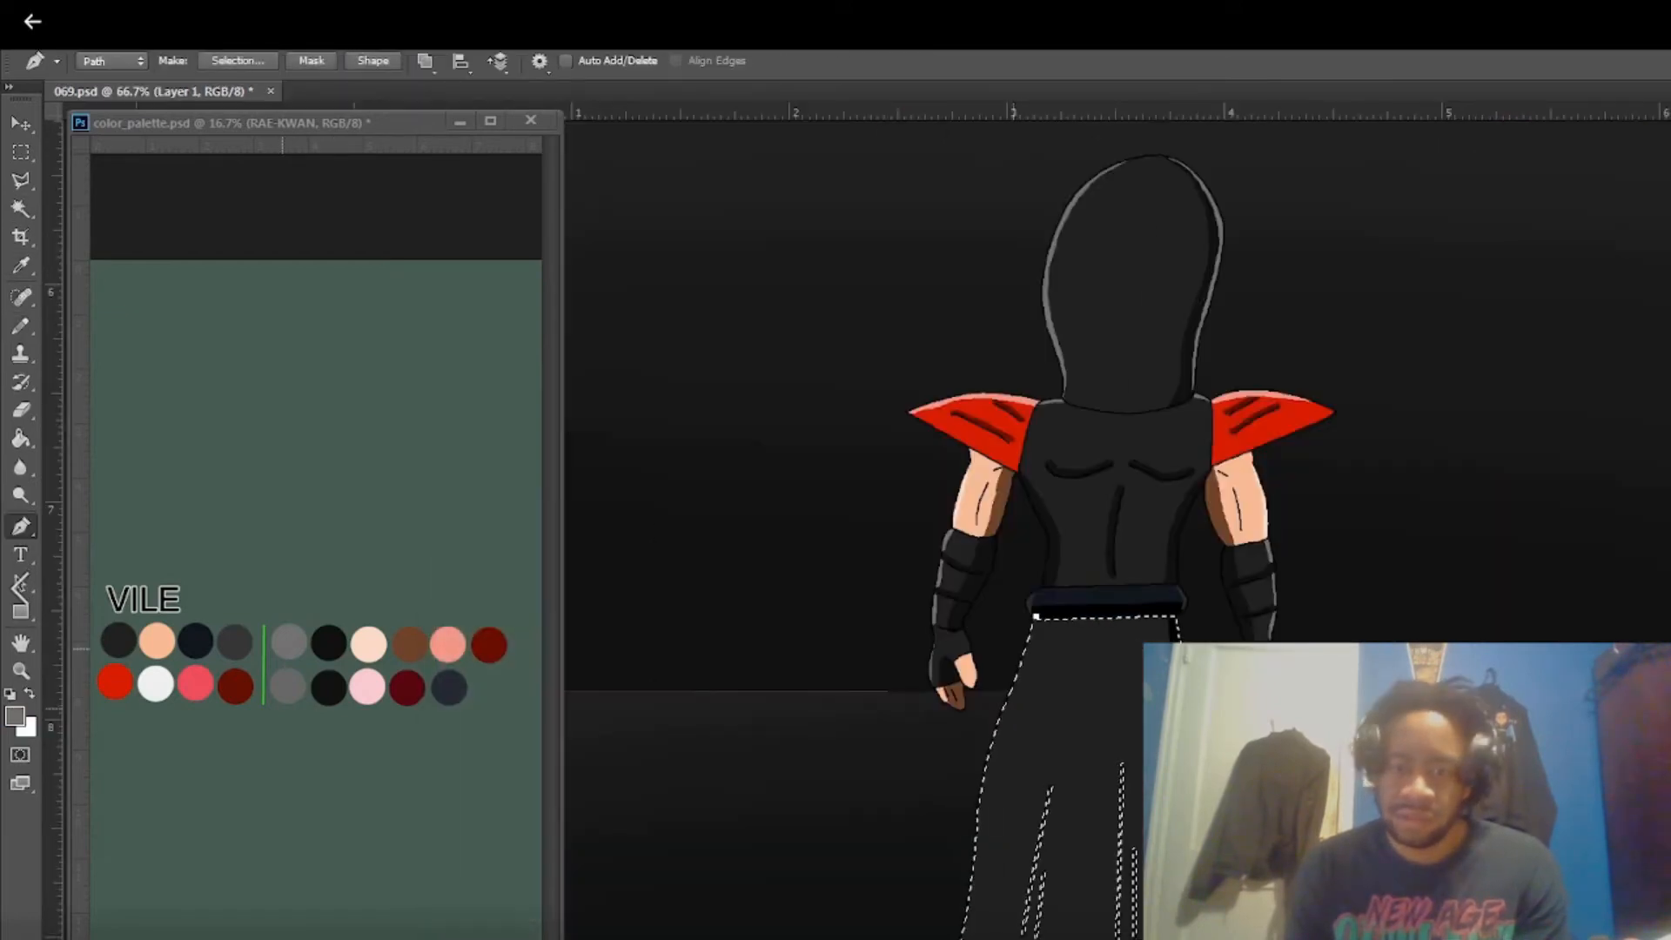
Draw Pen paths along the robe's left and right edges and fill them with palette grey as highlights.
{"action": "key", "text": "ctrl+plus"}
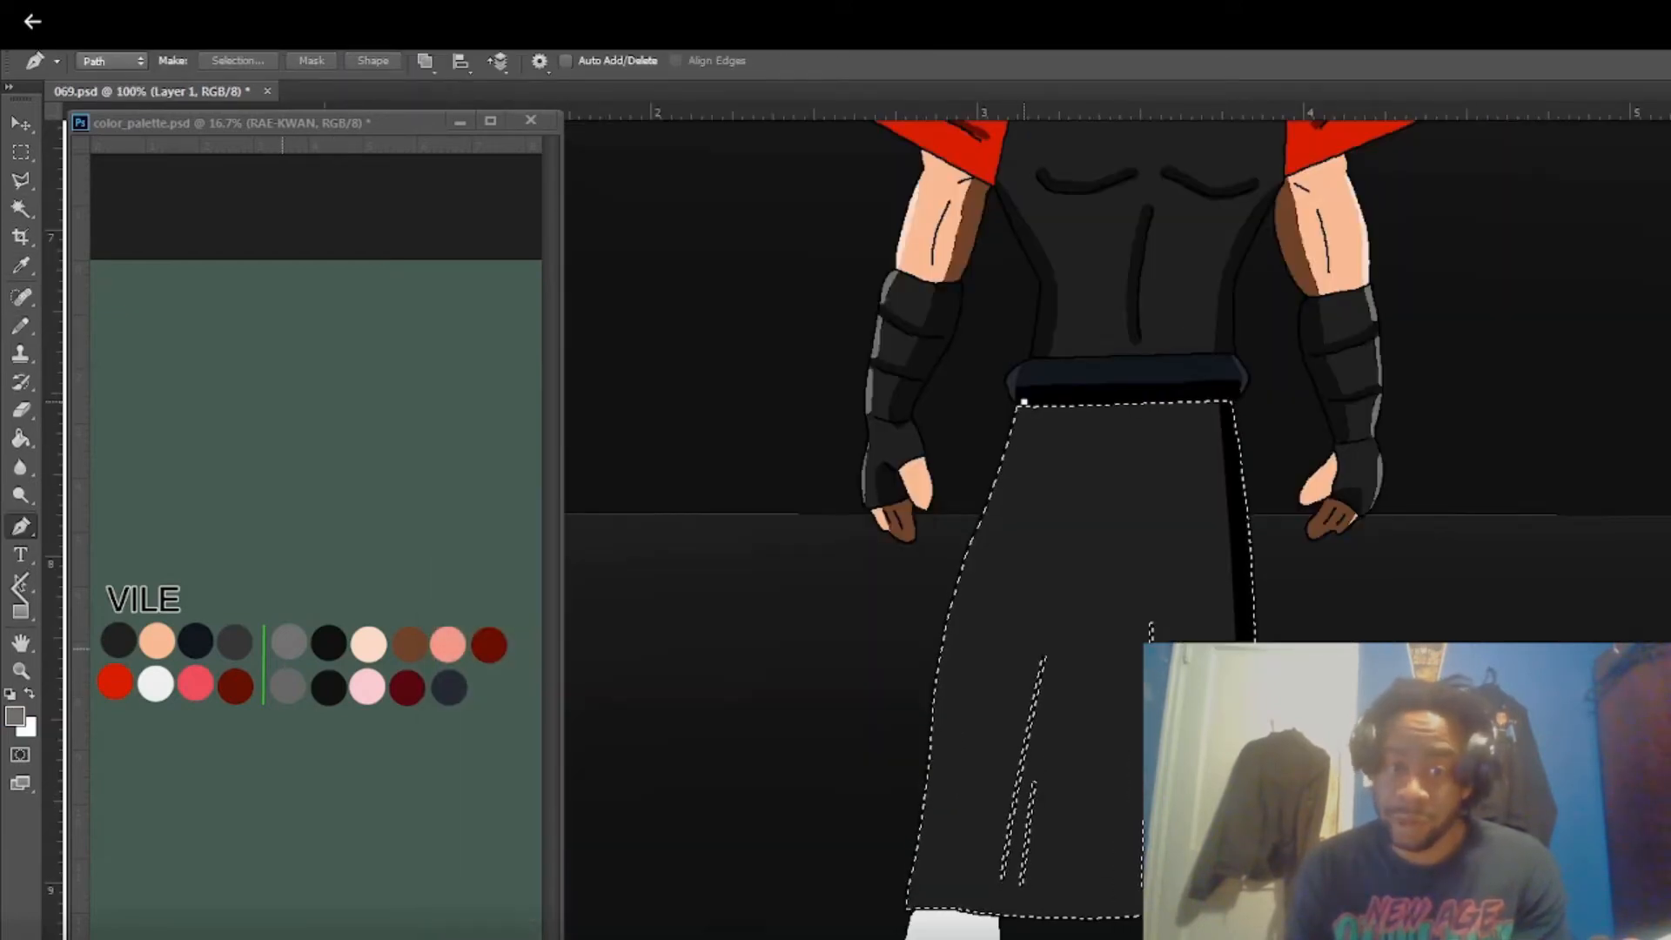
{"action": "left_click_drag", "start_coordinate": [969, 550], "coordinate": [942, 644]}
{"action": "left_click", "coordinate": [903, 923]}
{"action": "left_click", "coordinate": [857, 901]}
{"action": "left_click", "coordinate": [973, 351]}
{"action": "left_click", "coordinate": [1023, 402]}
{"action": "key", "text": "Return"}
{"action": "left_click", "coordinate": [1226, 397]}
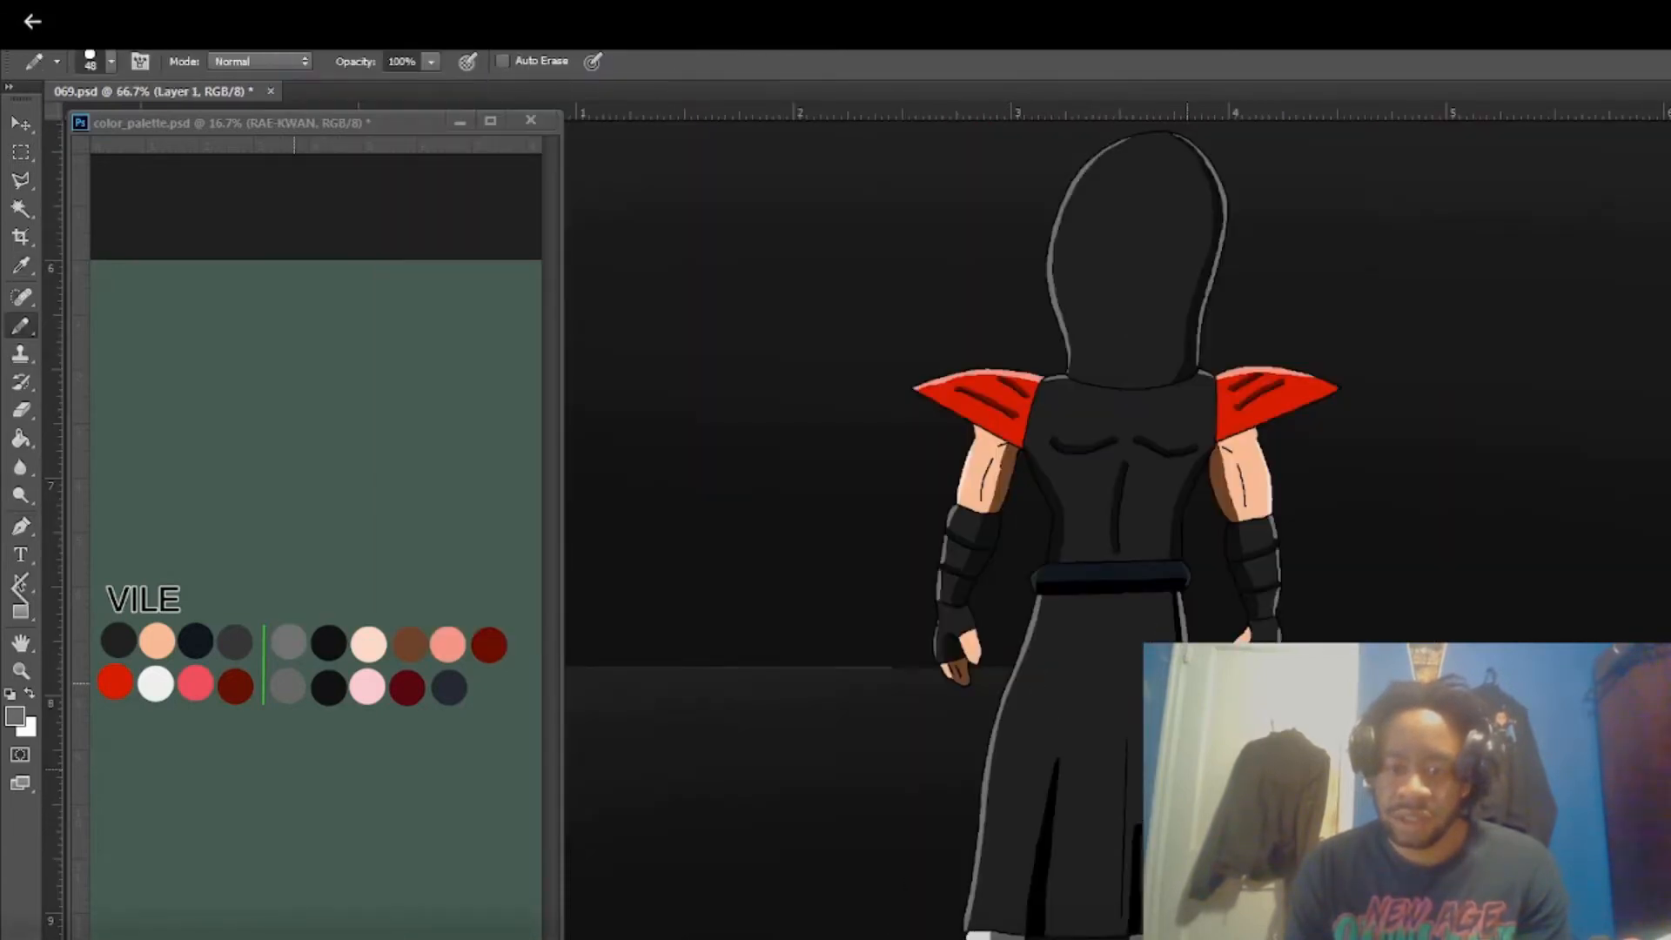
Select the lower panel's background with the Magic Wand and soften the floor shading using a Brush-mode Eraser, 500 px, 19% opacity.
{"action": "key", "text": "ctrl+minus"}
{"action": "key", "text": "w"}
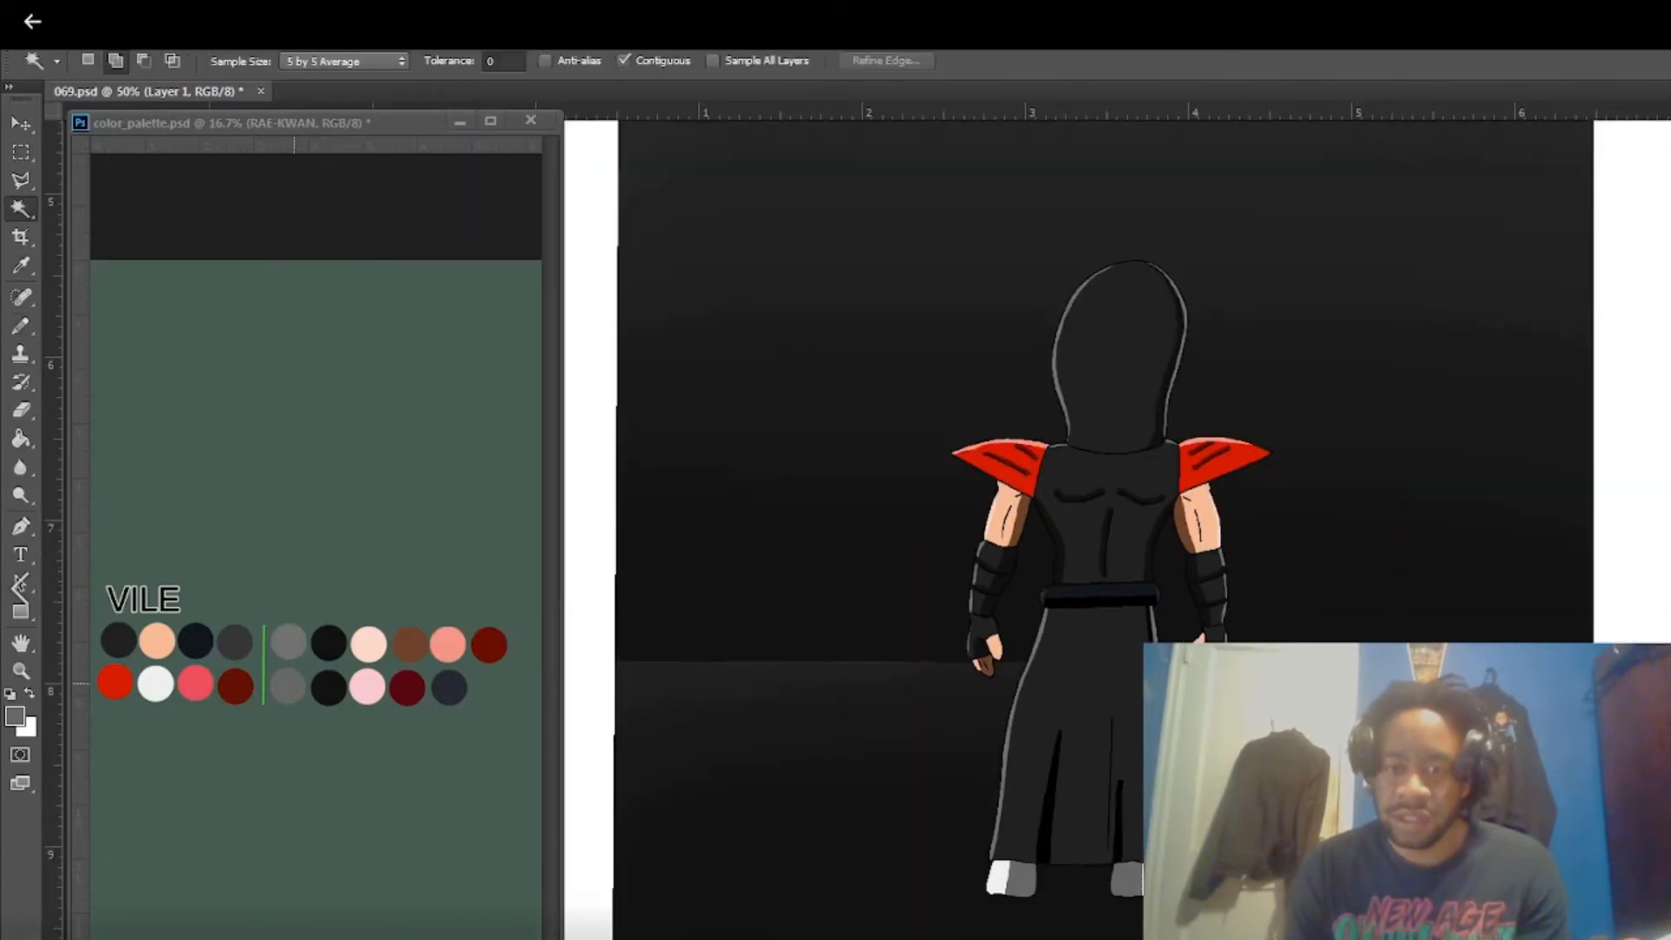
{"action": "key", "text": "alt+]"}
{"action": "left_click", "coordinate": [835, 392]}
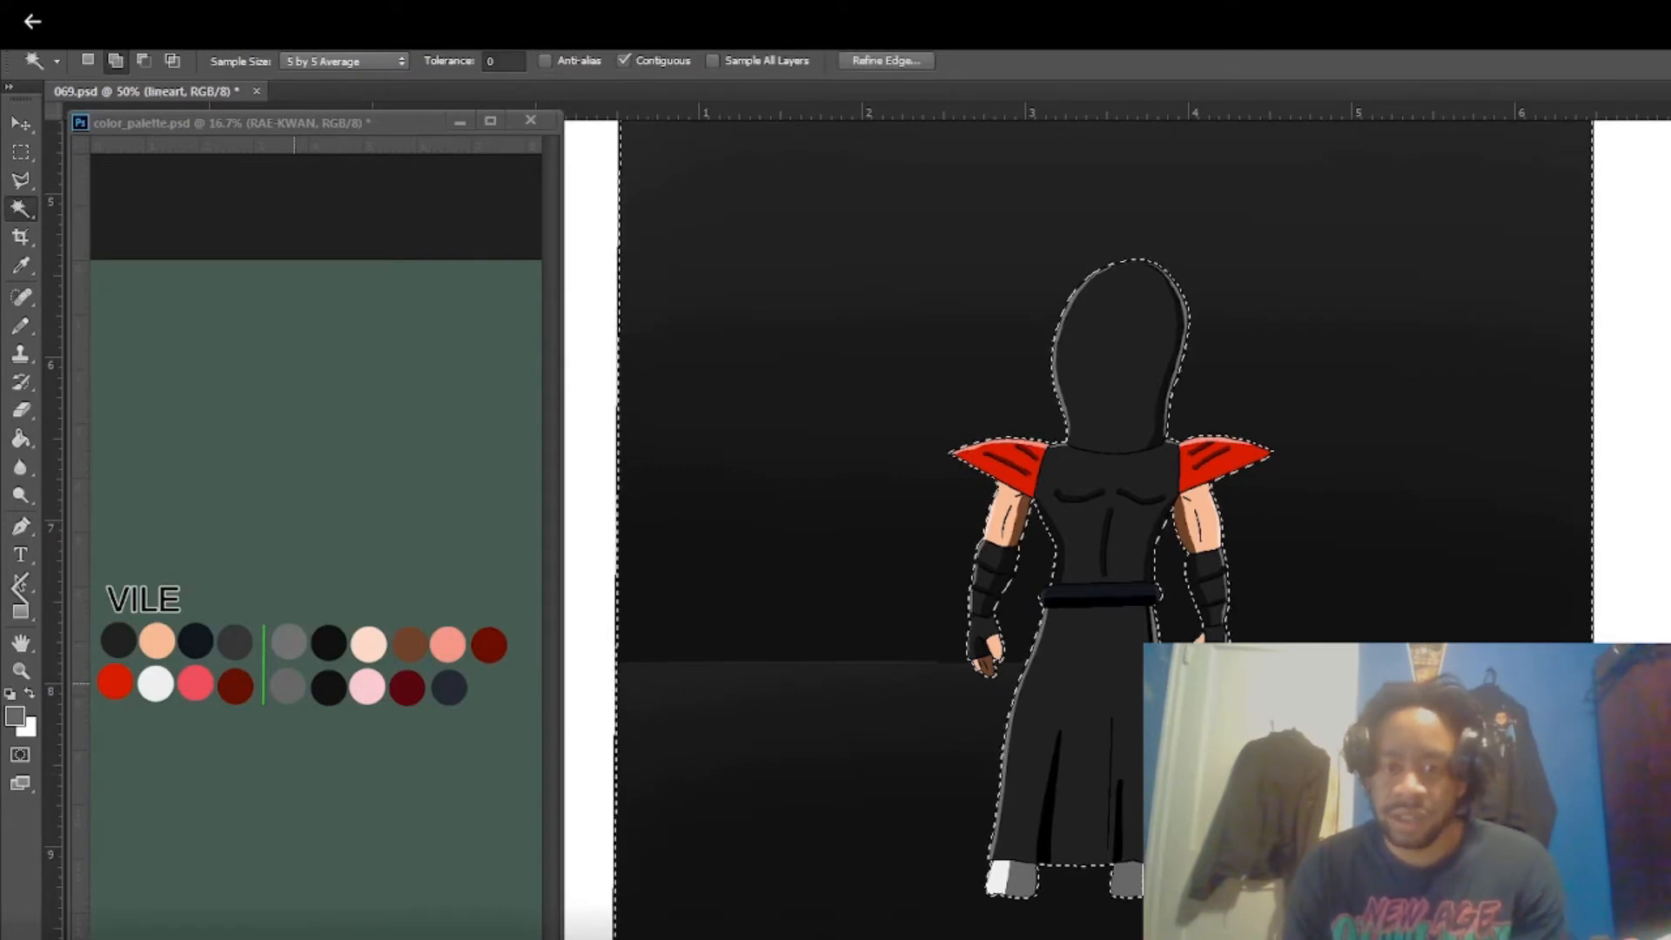
{"action": "key", "text": "alt+["}
{"action": "key", "text": "e"}
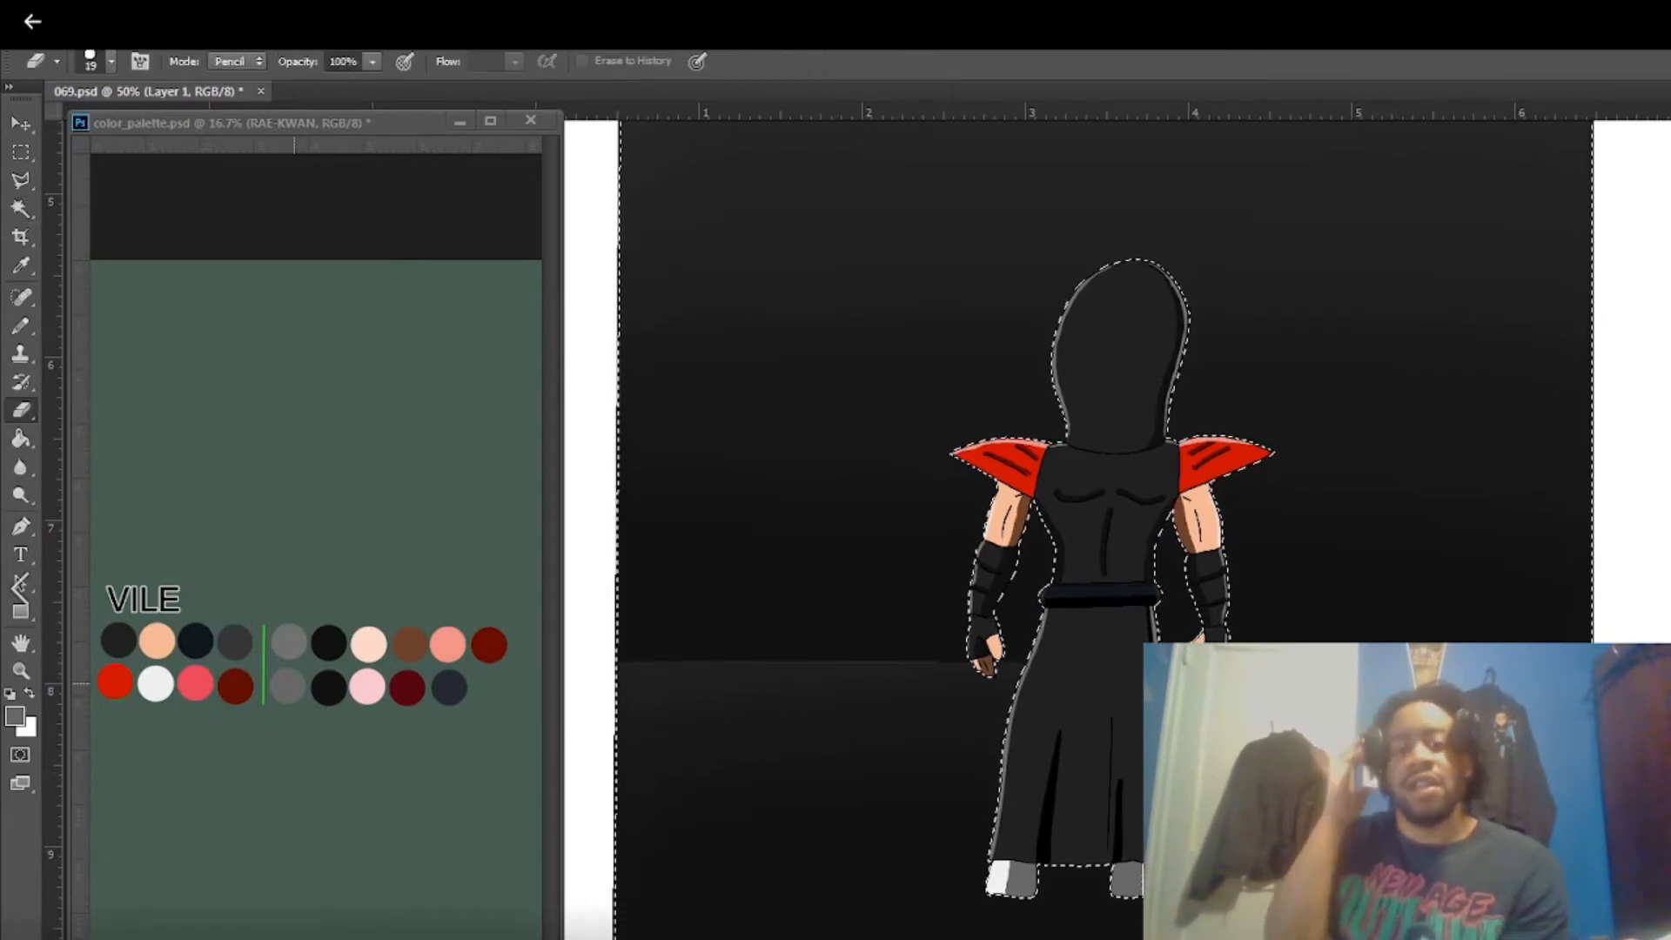
{"action": "left_click", "coordinate": [371, 62]}
{"action": "left_click_drag", "start_coordinate": [374, 85], "coordinate": [280, 86]}
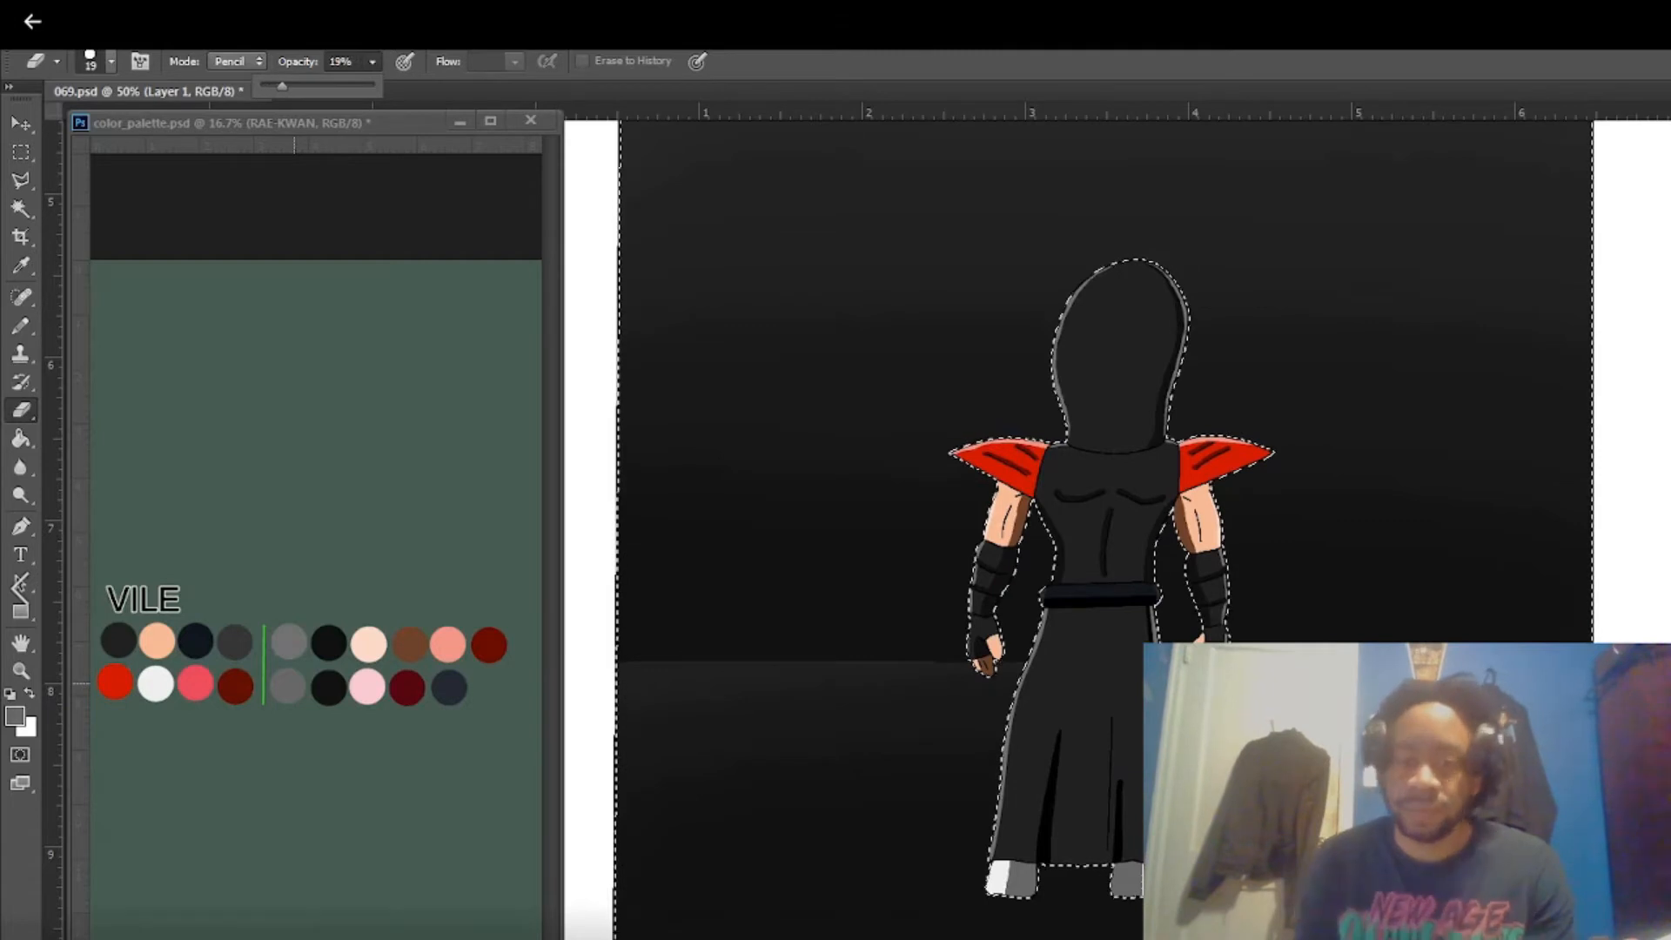
{"action": "left_click", "coordinate": [237, 61]}
{"action": "left_click", "coordinate": [223, 79]}
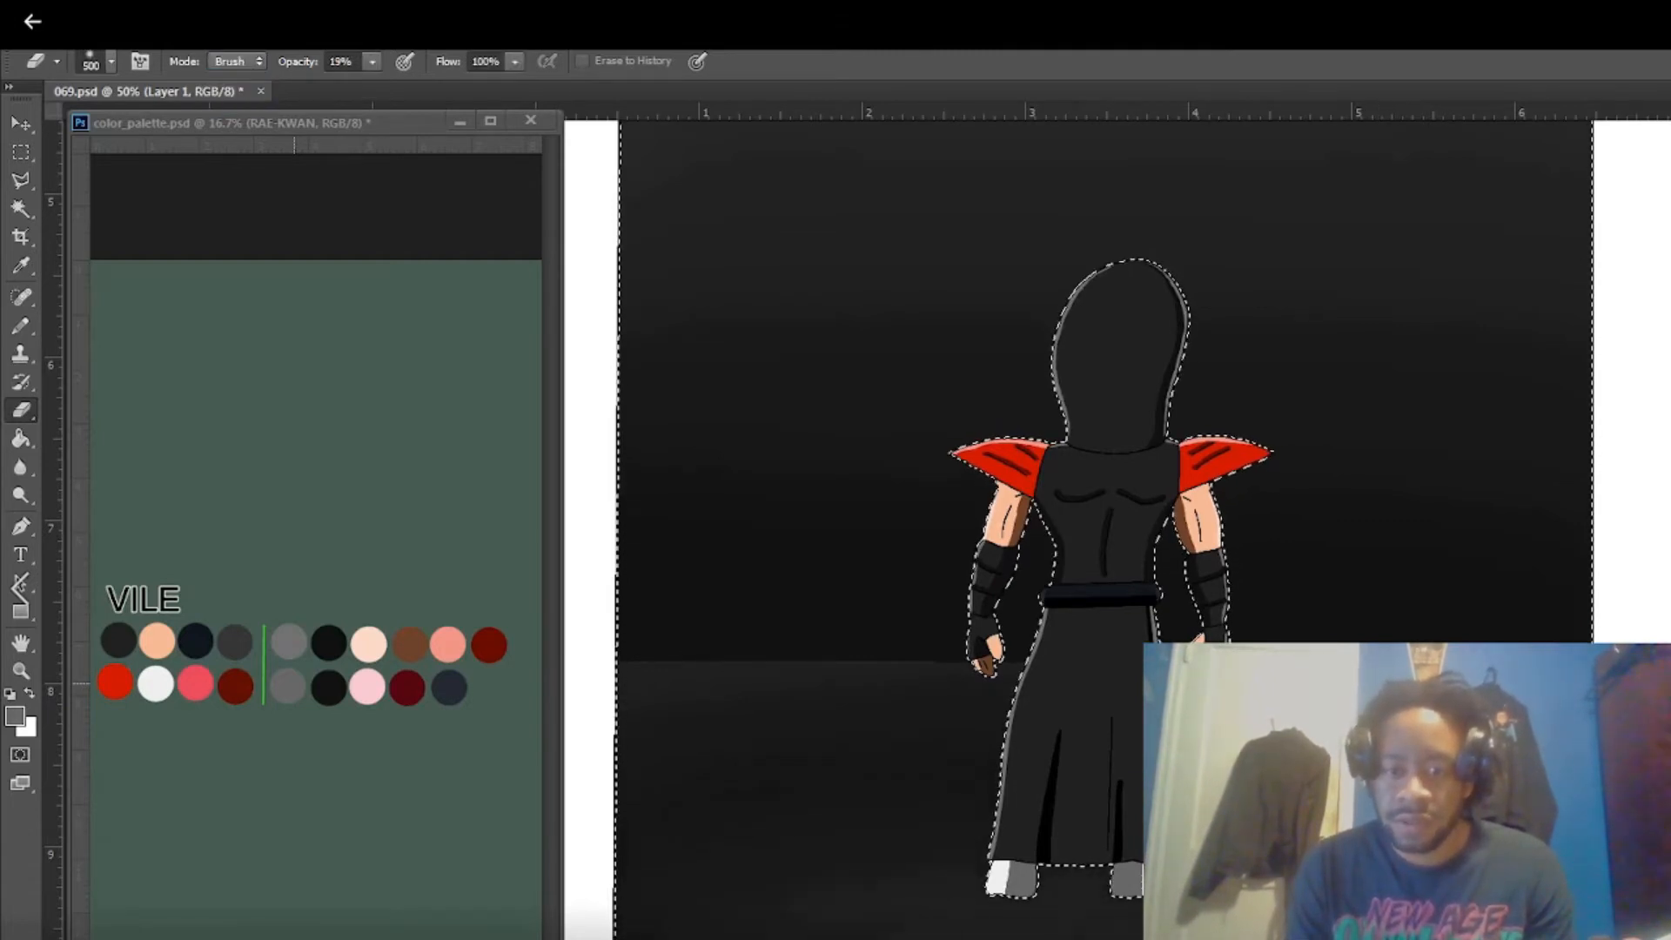
Paint a faint white glow on the floor around the figure with a 500 px Brush at 7% opacity.
{"action": "key", "text": "x"}
{"action": "key", "text": "b"}
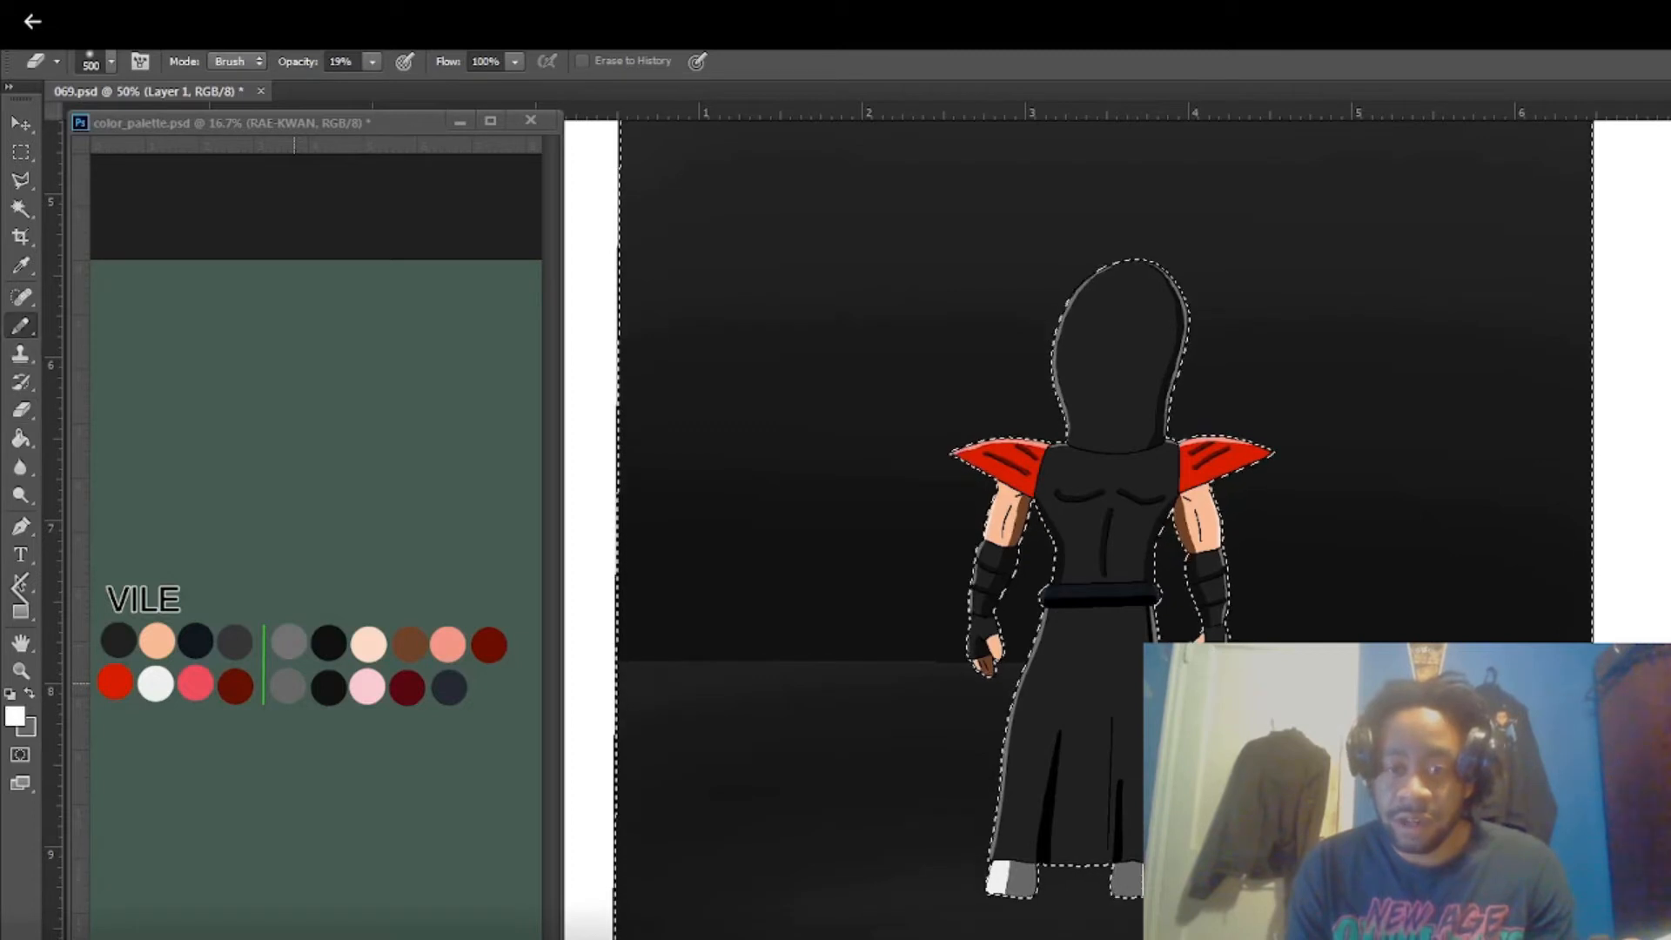
{"action": "right_click", "coordinate": [21, 325]}
{"action": "left_click", "coordinate": [96, 323]}
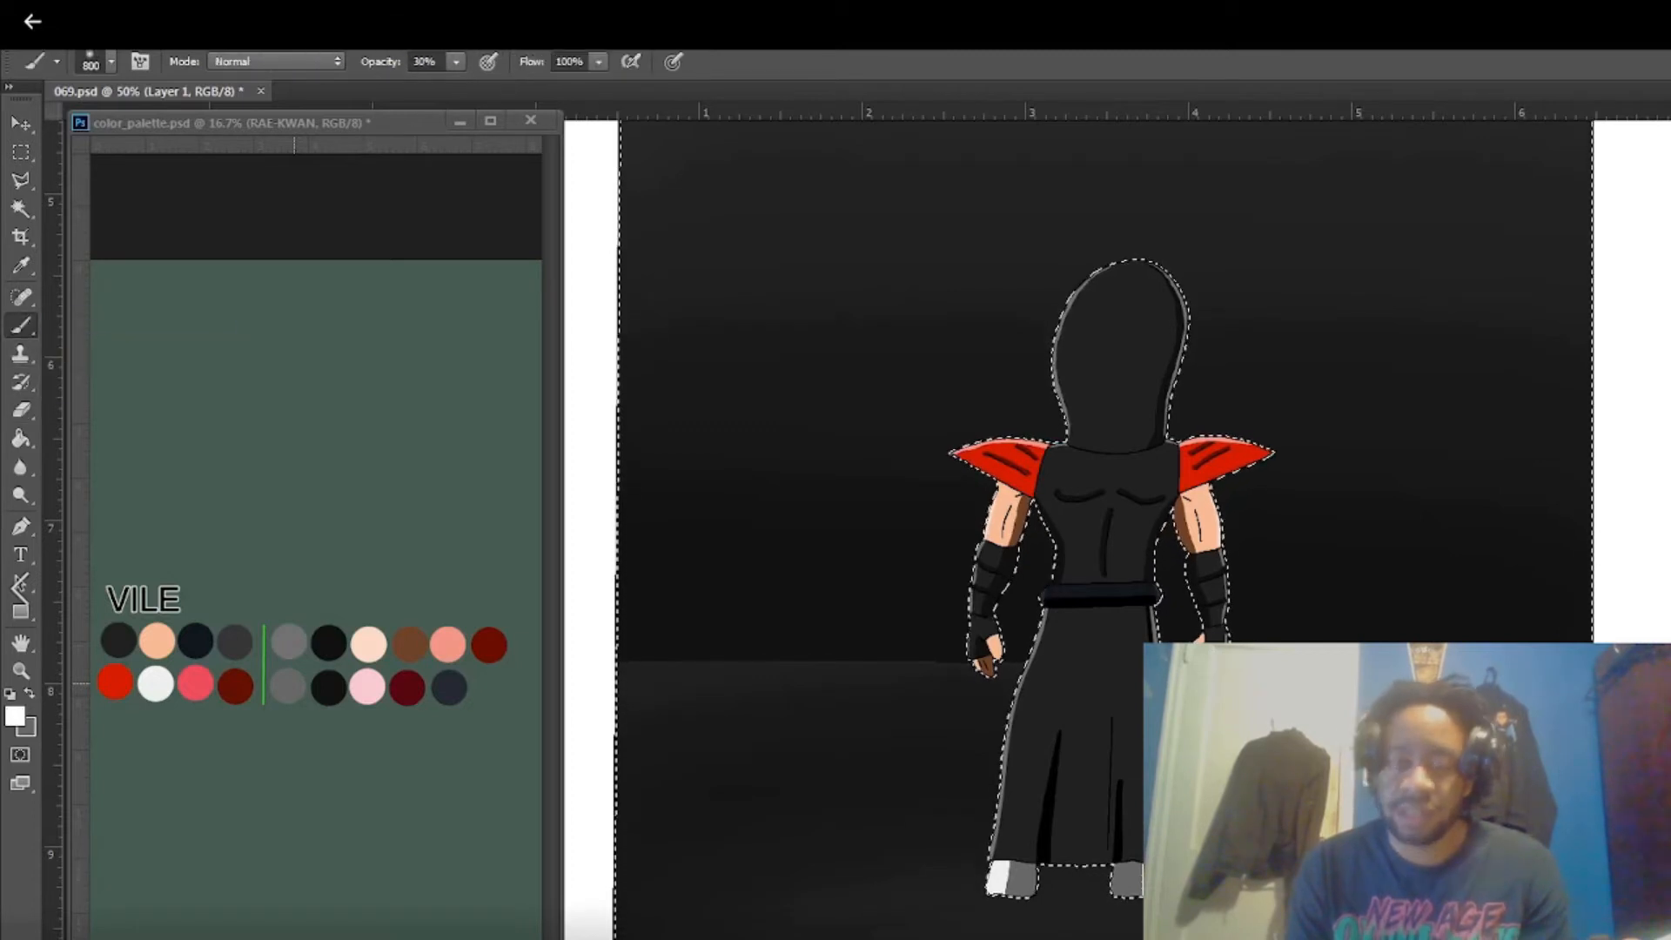
{"action": "left_click", "coordinate": [455, 62]}
{"action": "left_click_drag", "start_coordinate": [438, 85], "coordinate": [430, 85]}
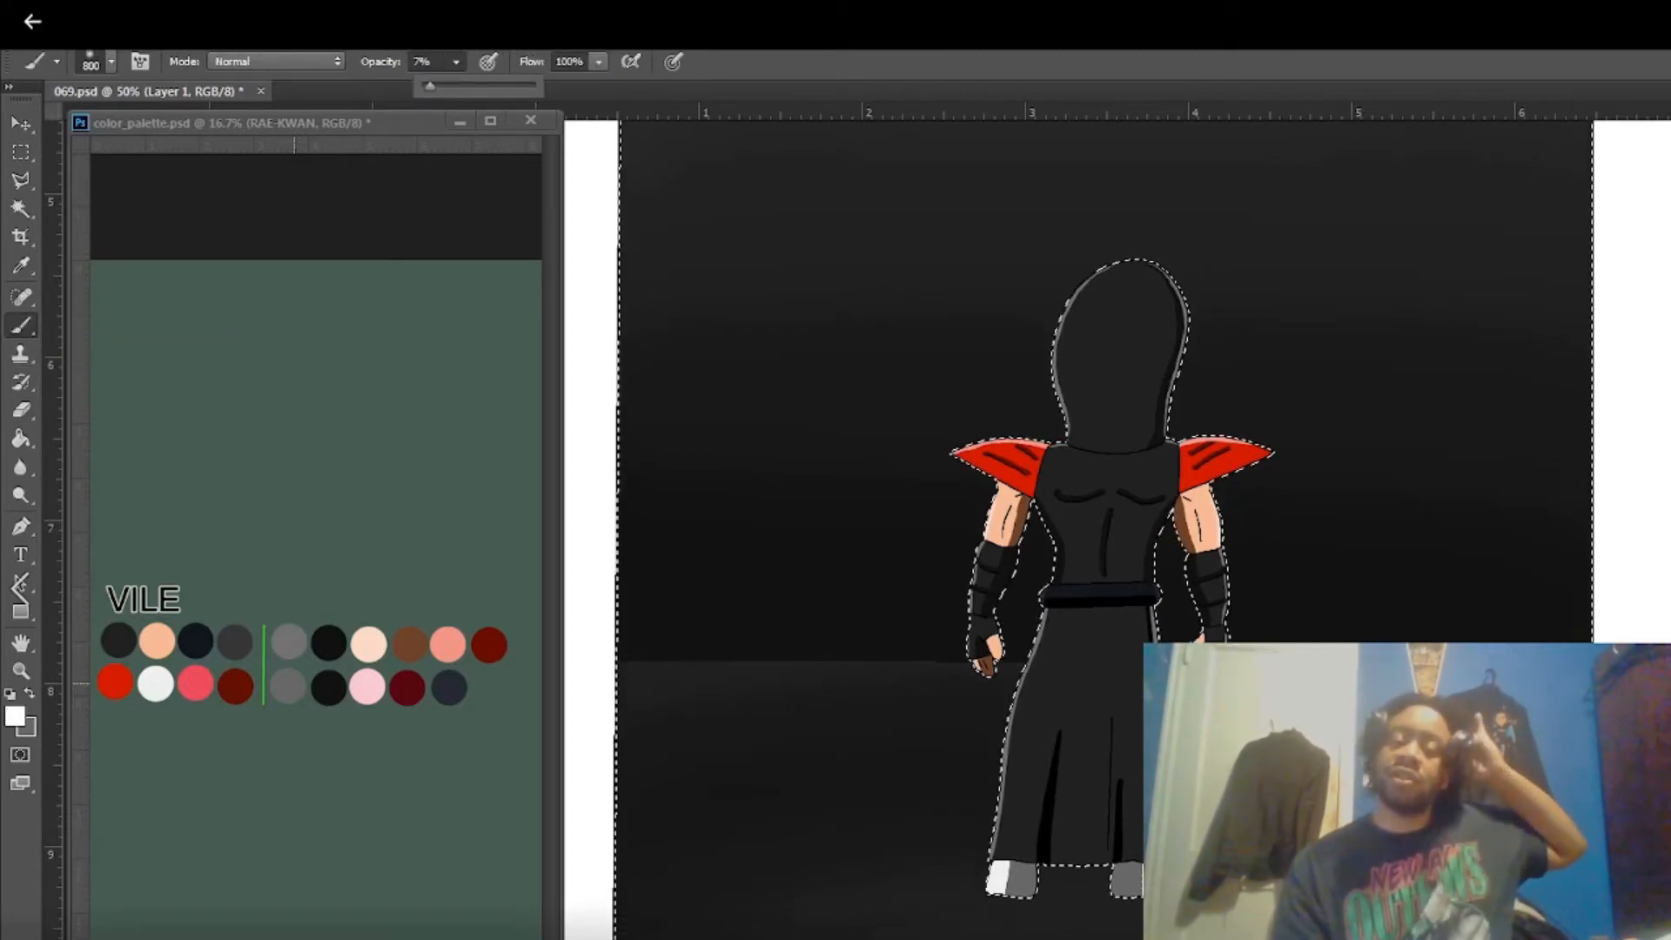
{"action": "right_click", "coordinate": [1099, 733]}
{"action": "double_click", "coordinate": [1128, 884]}
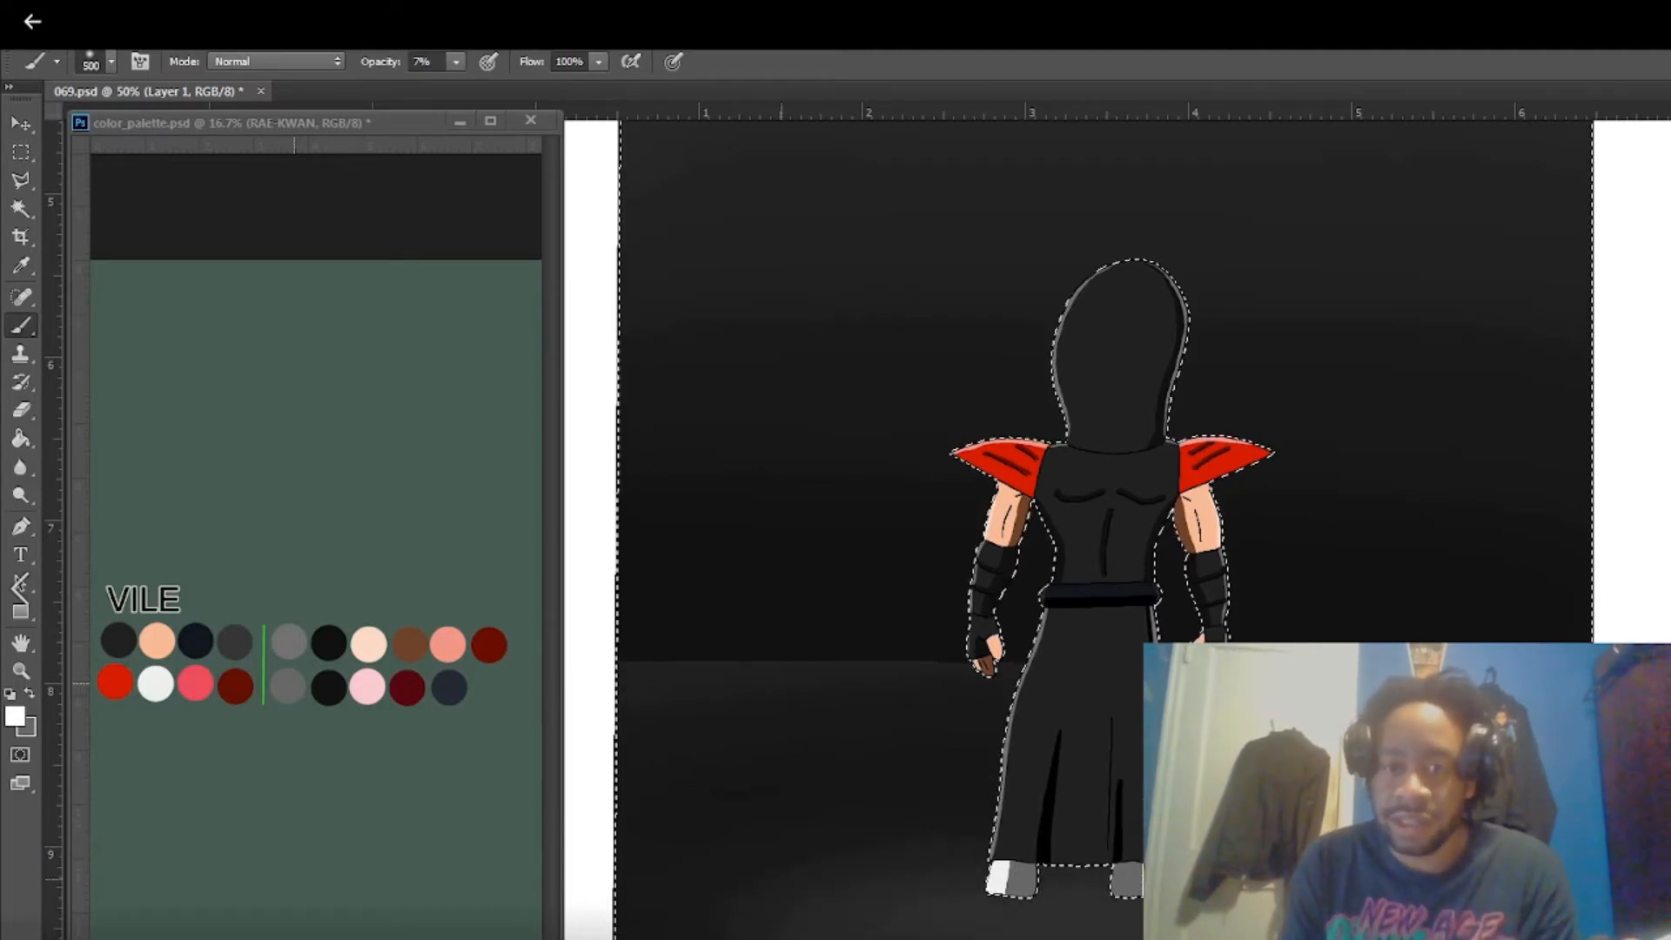
Paint a soft black ground shadow between and beneath the feet with a small Brush at 7% opacity, and deselect.
{"action": "key", "text": "d"}
{"action": "key", "text": "["}
{"action": "key", "text": "["}
{"action": "key", "text": "["}
{"action": "key", "text": "["}
{"action": "key", "text": "["}
{"action": "key", "text": "["}
{"action": "key", "text": "["}
{"action": "key", "text": "["}
{"action": "key", "text": "["}
{"action": "key", "text": "["}
{"action": "key", "text": "["}
{"action": "key", "text": "["}
{"action": "key", "text": "["}
{"action": "key", "text": "["}
{"action": "key", "text": "["}
{"action": "key", "text": "["}
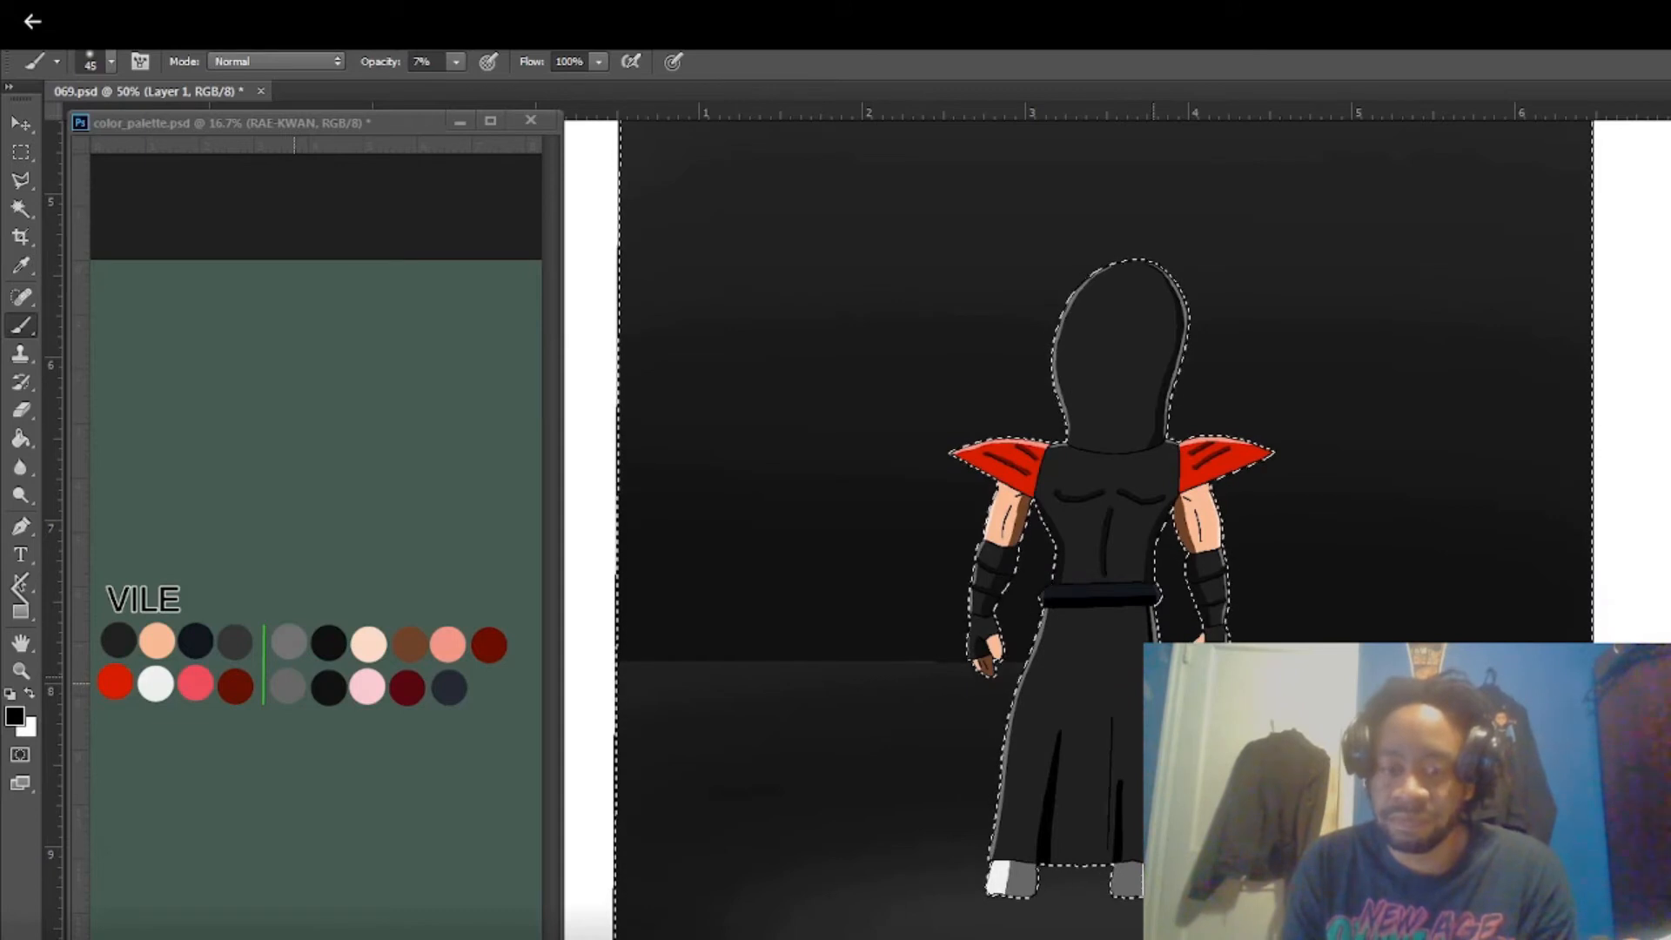
{"action": "left_click_drag", "start_coordinate": [1072, 895], "coordinate": [1137, 891]}
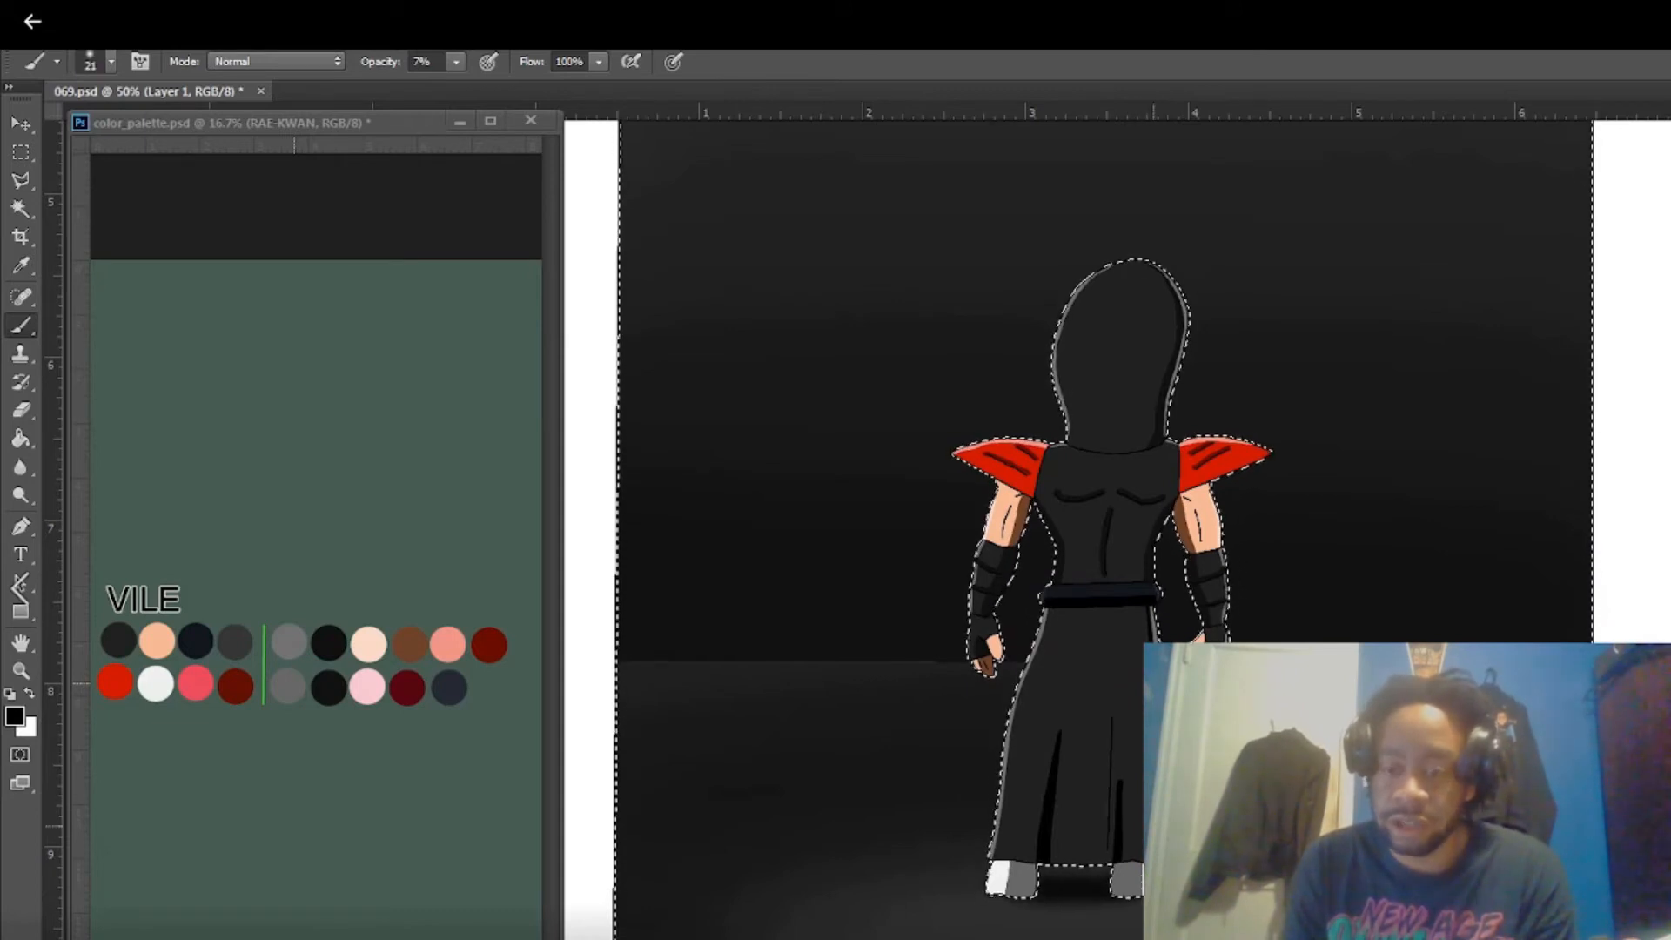
{"action": "key", "text": "ctrl+d"}
{"action": "key", "text": "["}
{"action": "key", "text": "["}
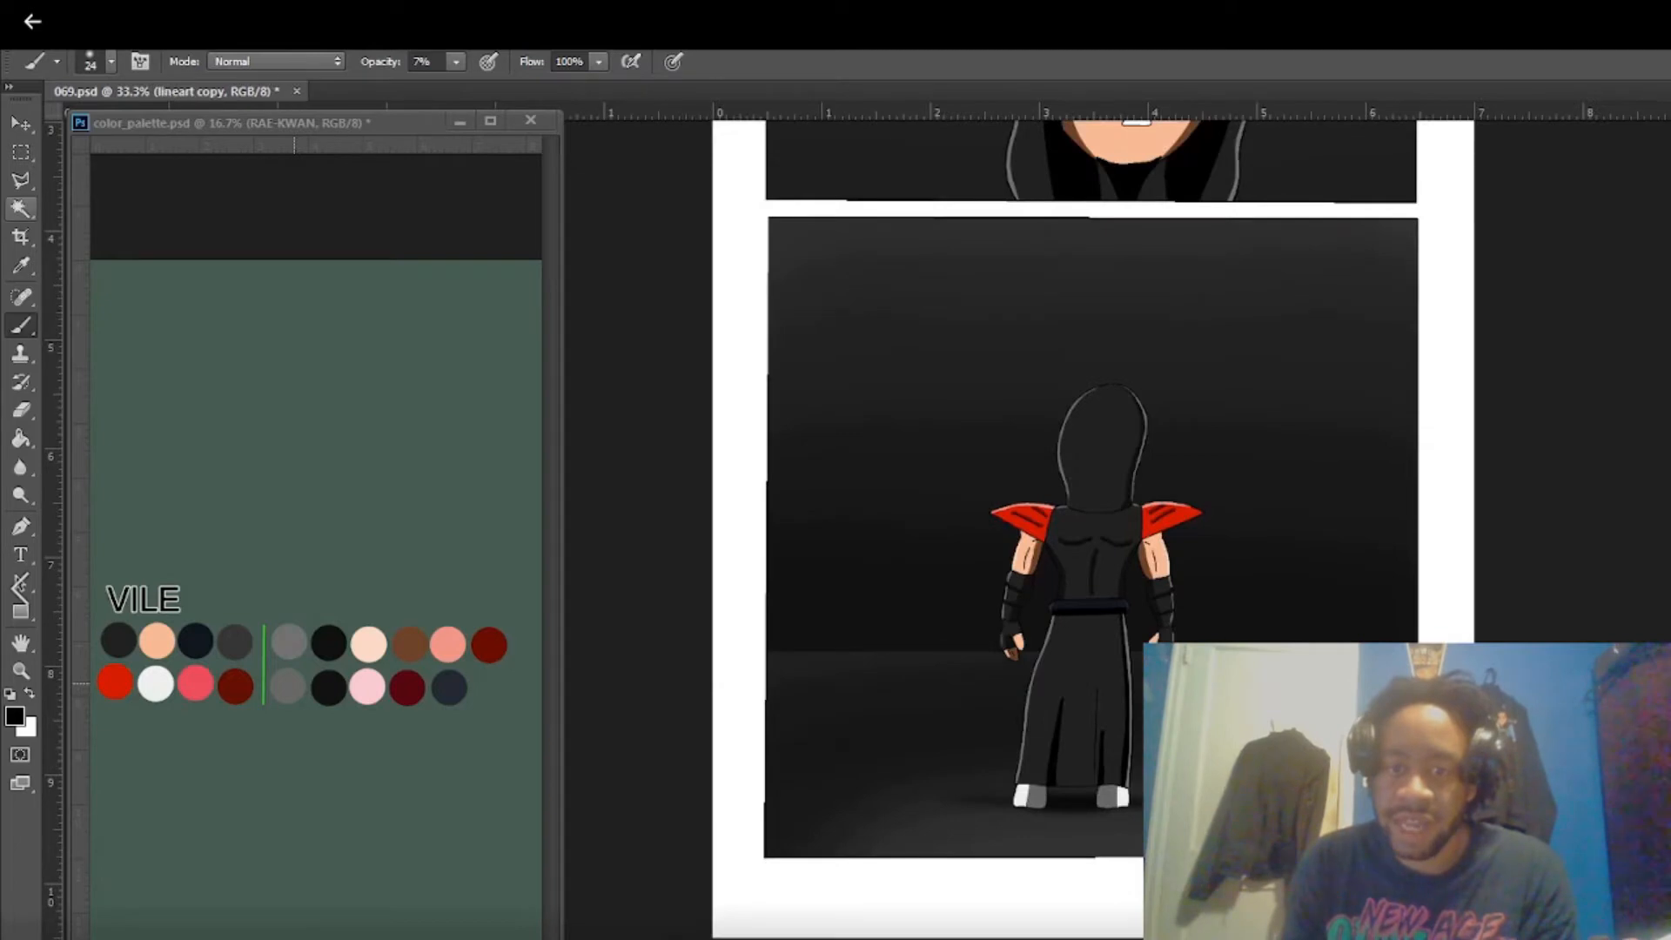
Set up a new layer and a horizontal guide behind the lower panel's figure, with the palette's dark red as the paint color.
{"action": "left_click", "coordinate": [489, 645], "text": "alt"}
{"action": "left_click_drag", "start_coordinate": [1210, 111], "coordinate": [1198, 581]}
{"action": "key", "text": "ctrl+shift+alt+n"}
{"action": "key", "text": "ctrl+plus"}
Paint a soft dark red line along the guide with a 65 px Brush at 29% opacity, and layer a 48 px pass over it.
{"action": "right_click", "coordinate": [723, 567]}
{"action": "left_click_drag", "start_coordinate": [849, 618], "coordinate": [872, 619]}
{"action": "key", "text": "Return"}
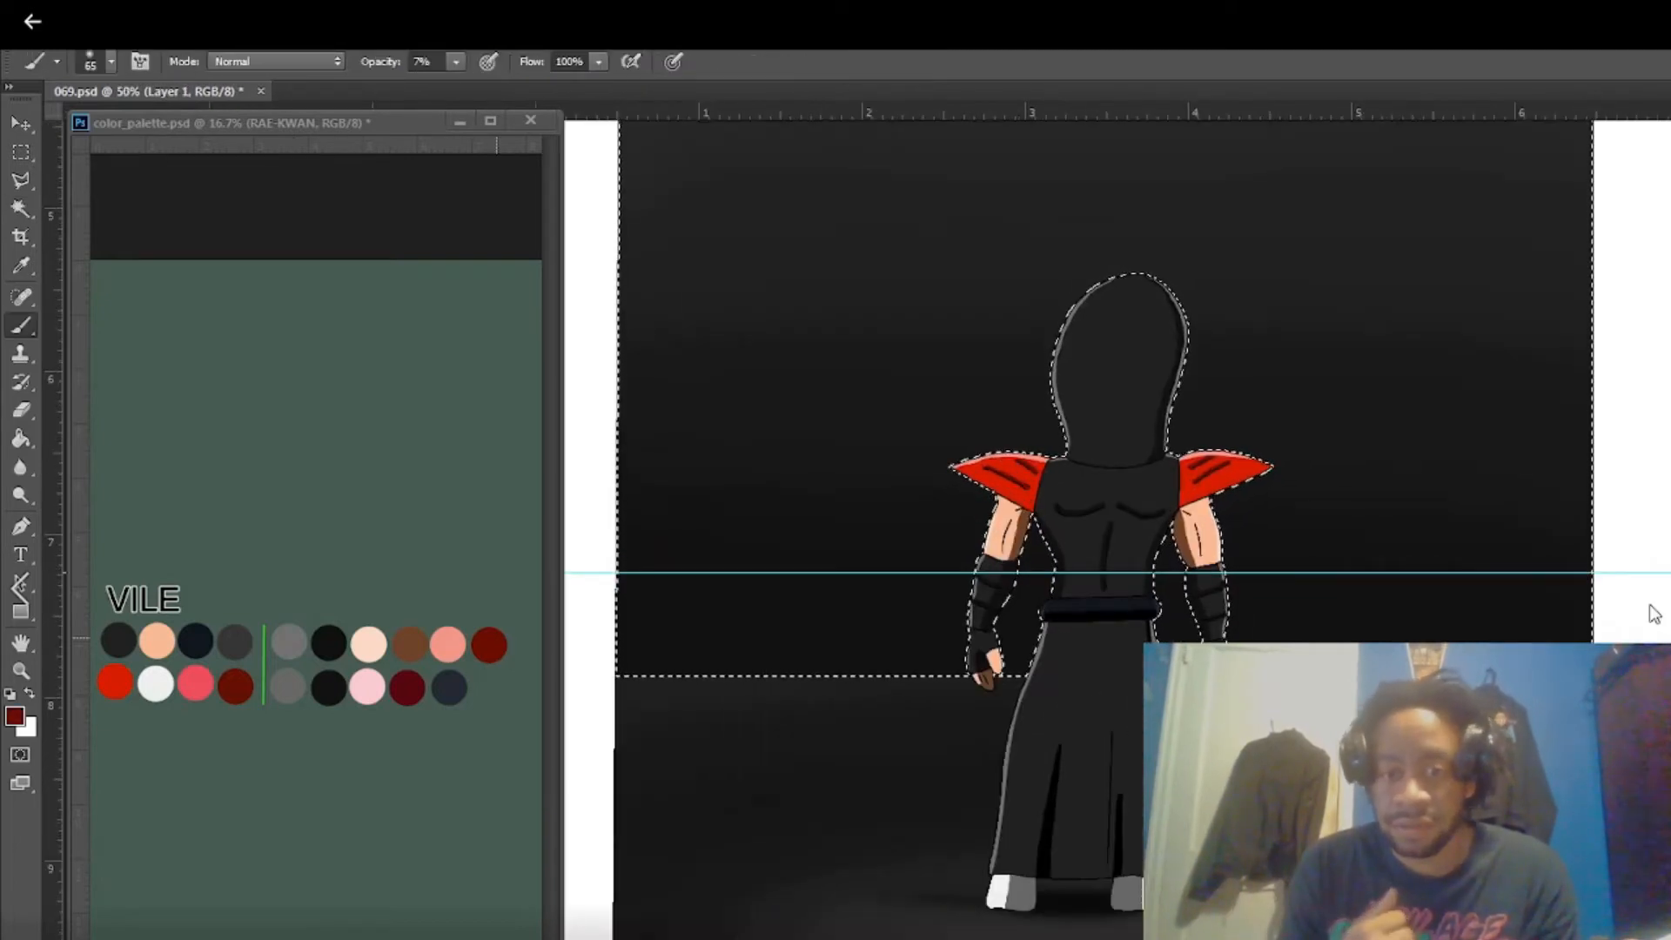
{"action": "key", "text": "2"}
{"action": "key", "text": "5"}
{"action": "key", "text": "2"}
{"action": "key", "text": "9"}
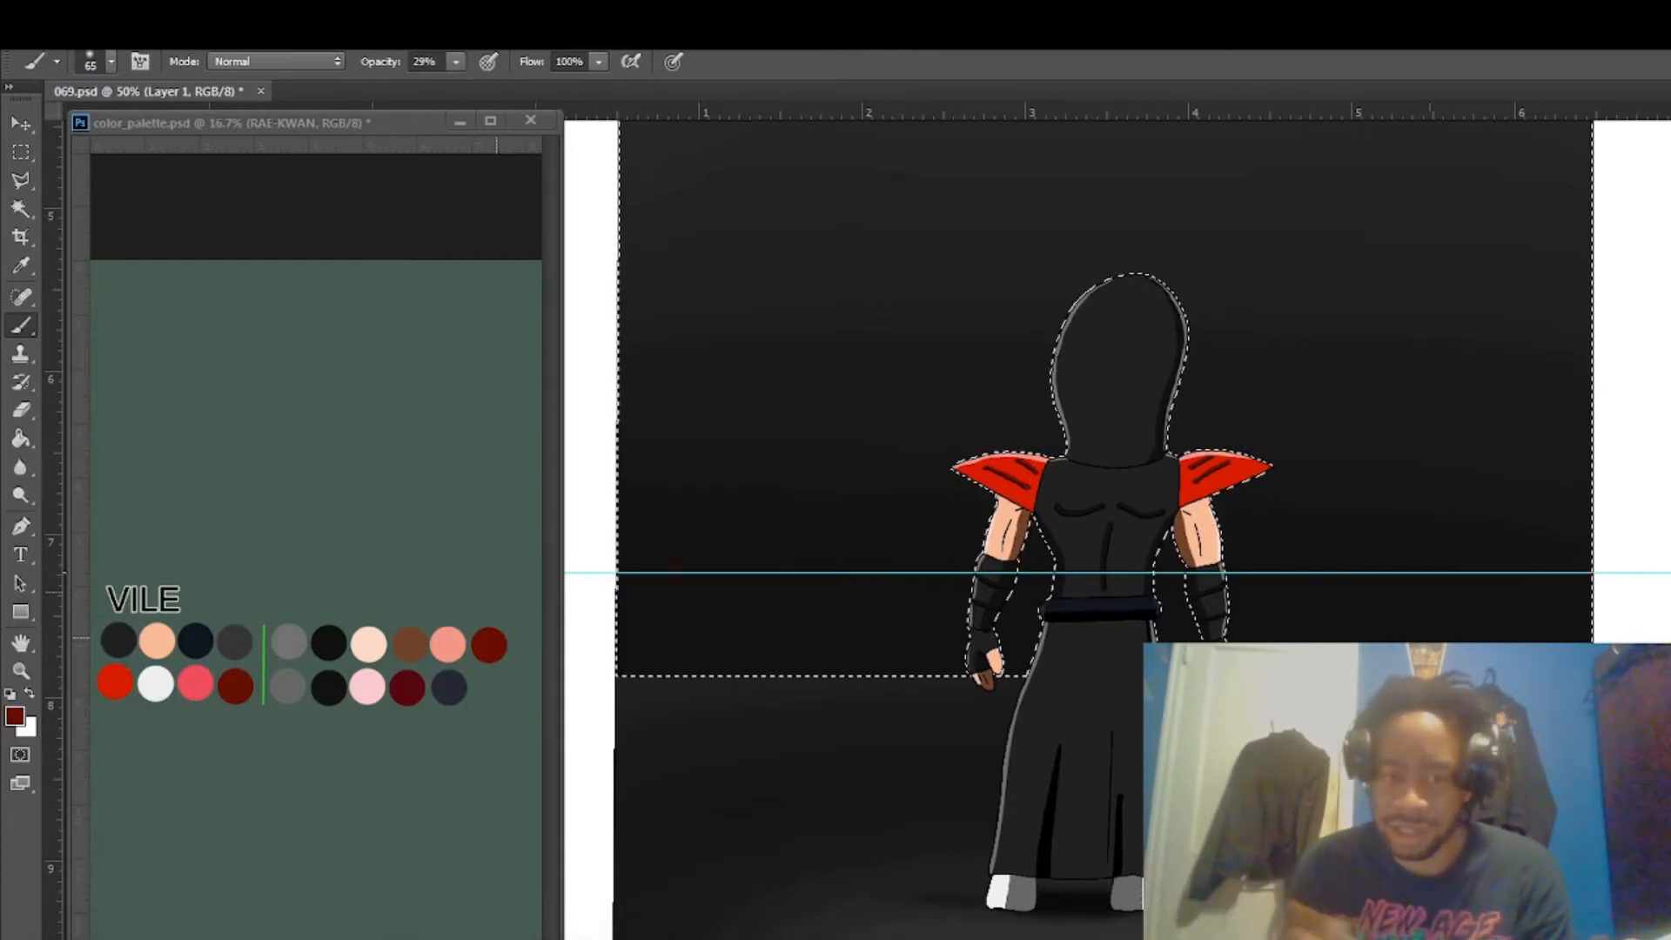
{"action": "left_click", "coordinate": [1533, 574], "text": "shift"}
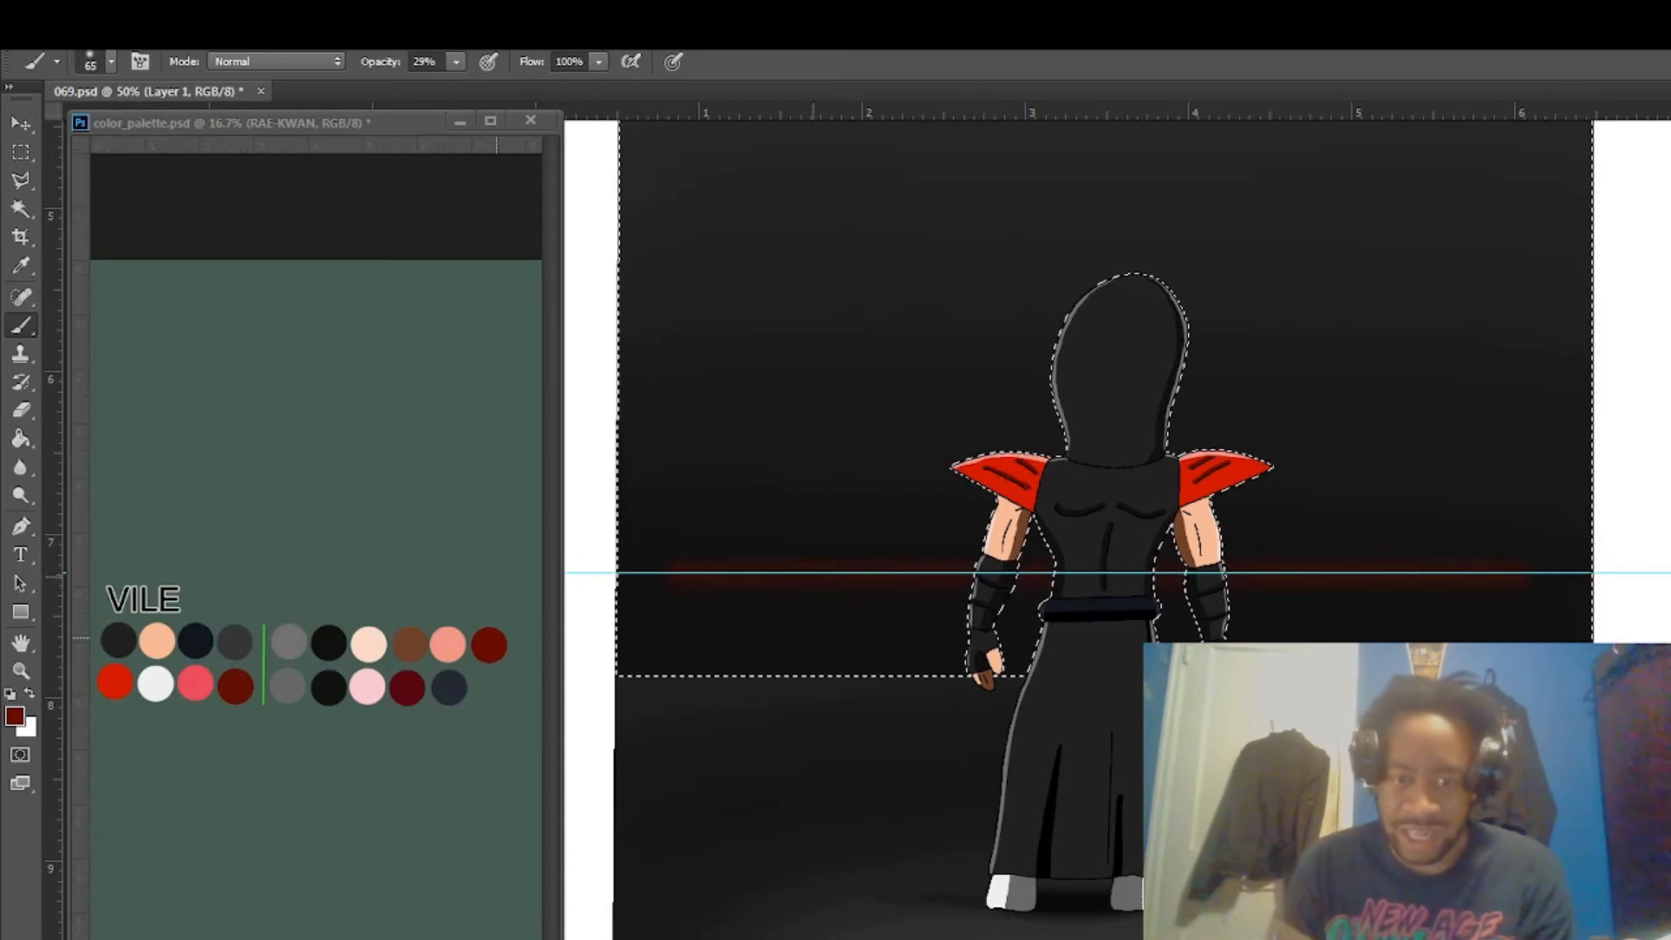
{"action": "right_click", "coordinate": [747, 570]}
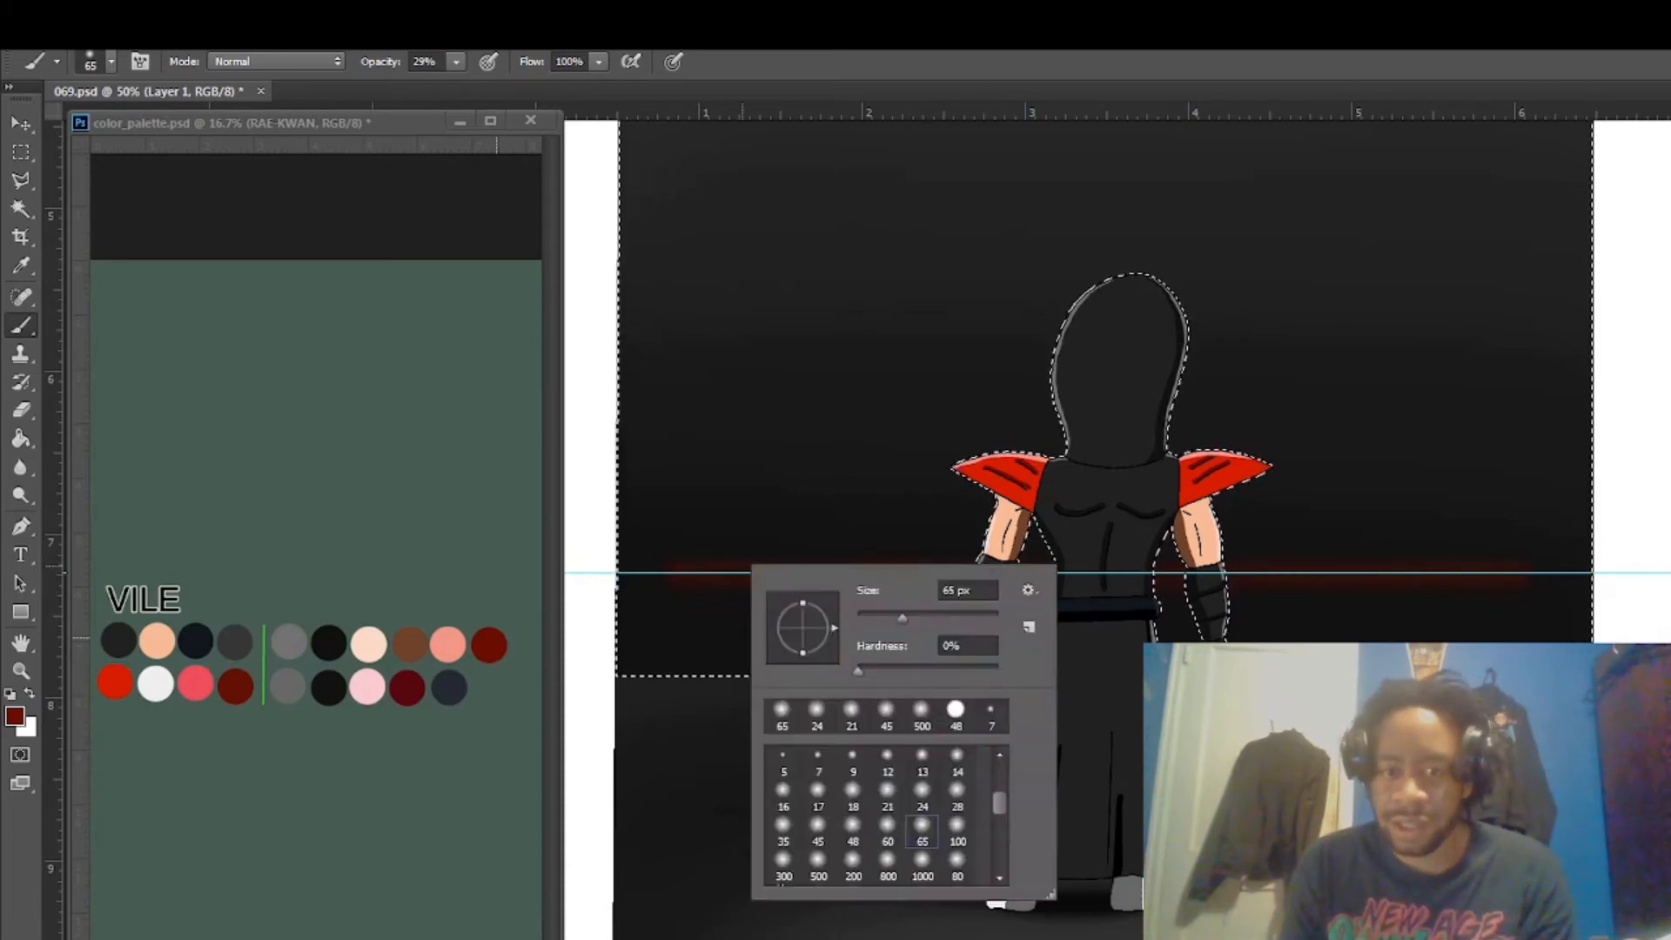
{"action": "left_click", "coordinate": [852, 827]}
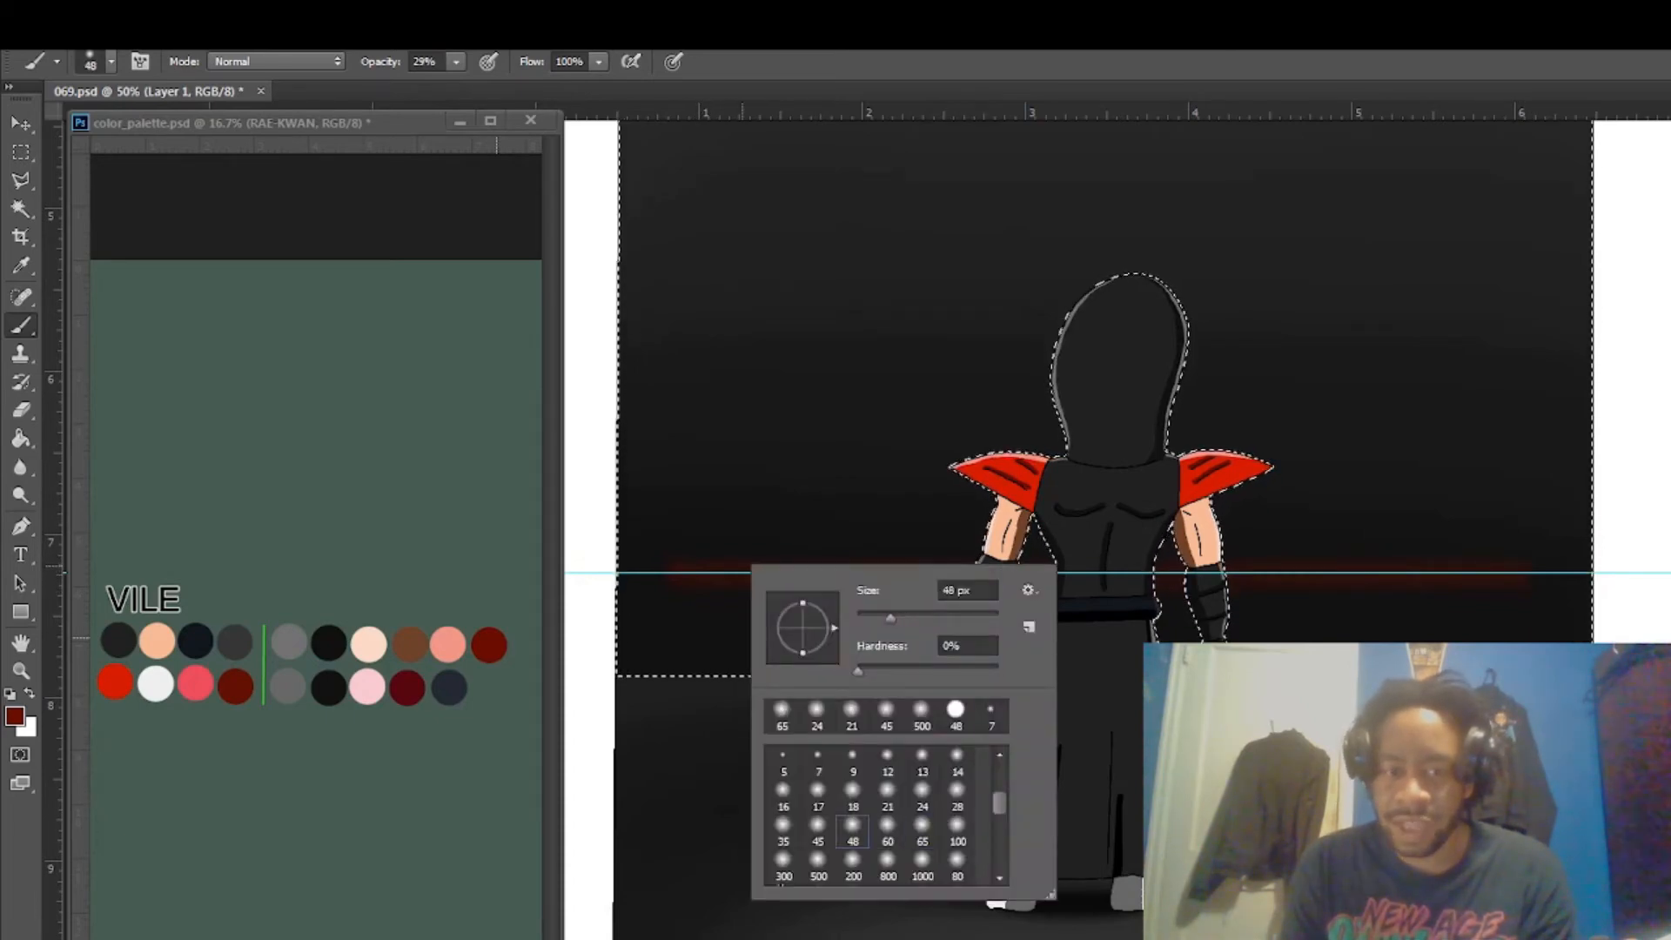
{"action": "key", "text": "Return"}
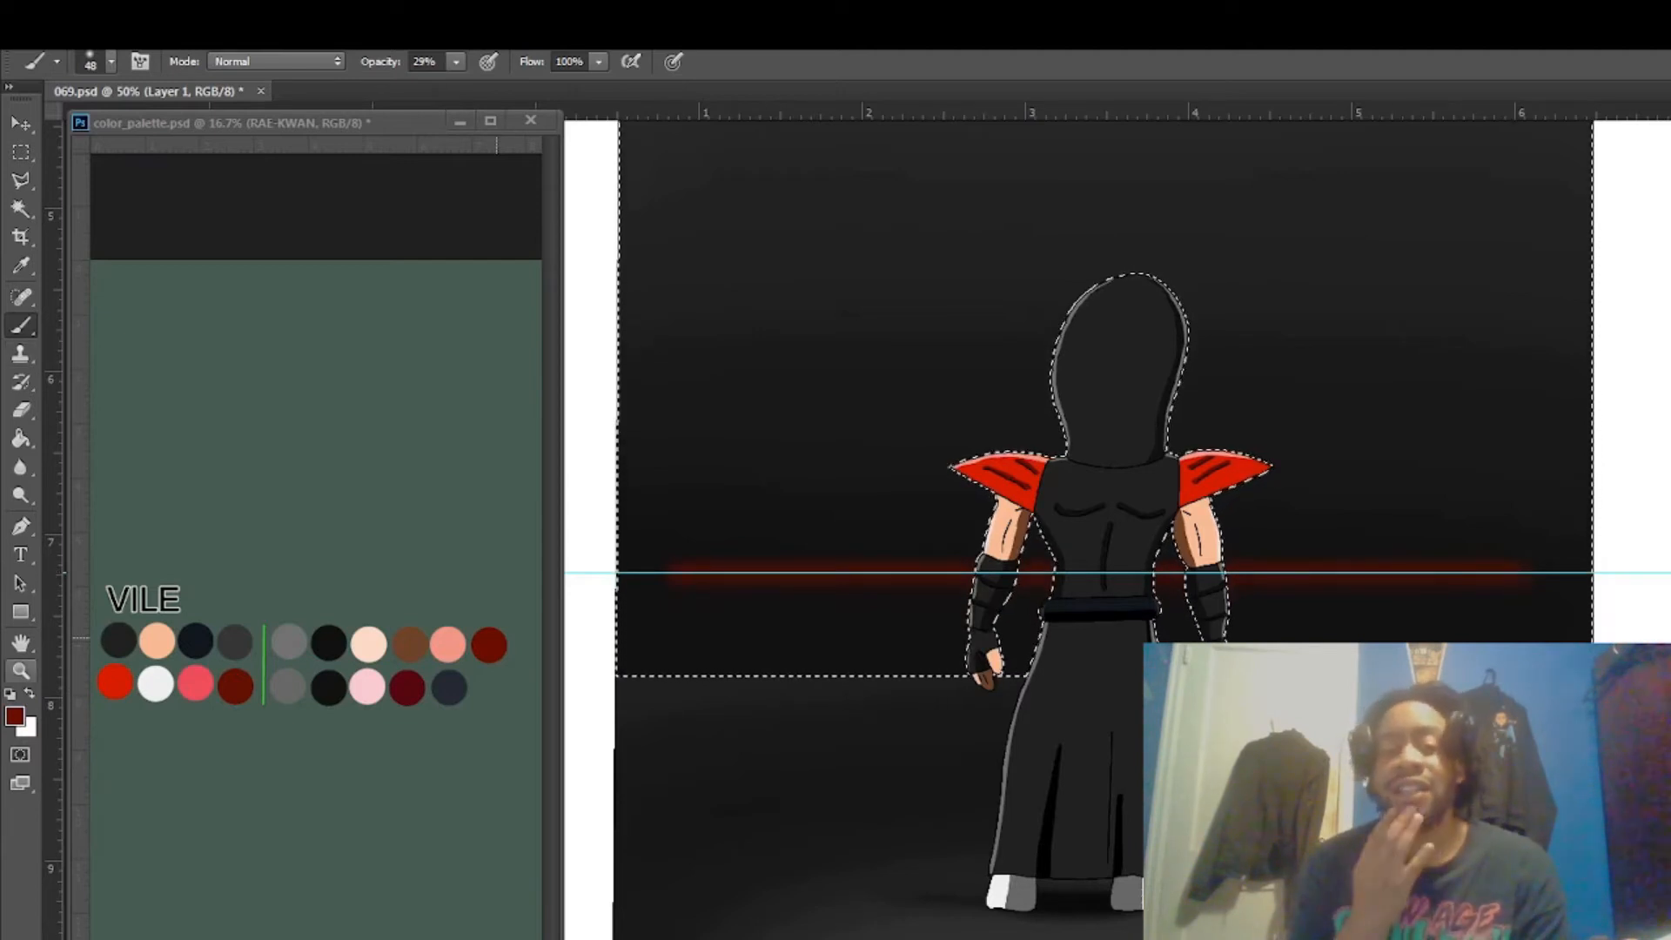
Sample the VILE palette's pinkish red and paint a narrower glow line along the guide with a soft 35 px Brush.
{"action": "key", "text": "x"}
{"action": "right_click", "coordinate": [21, 326]}
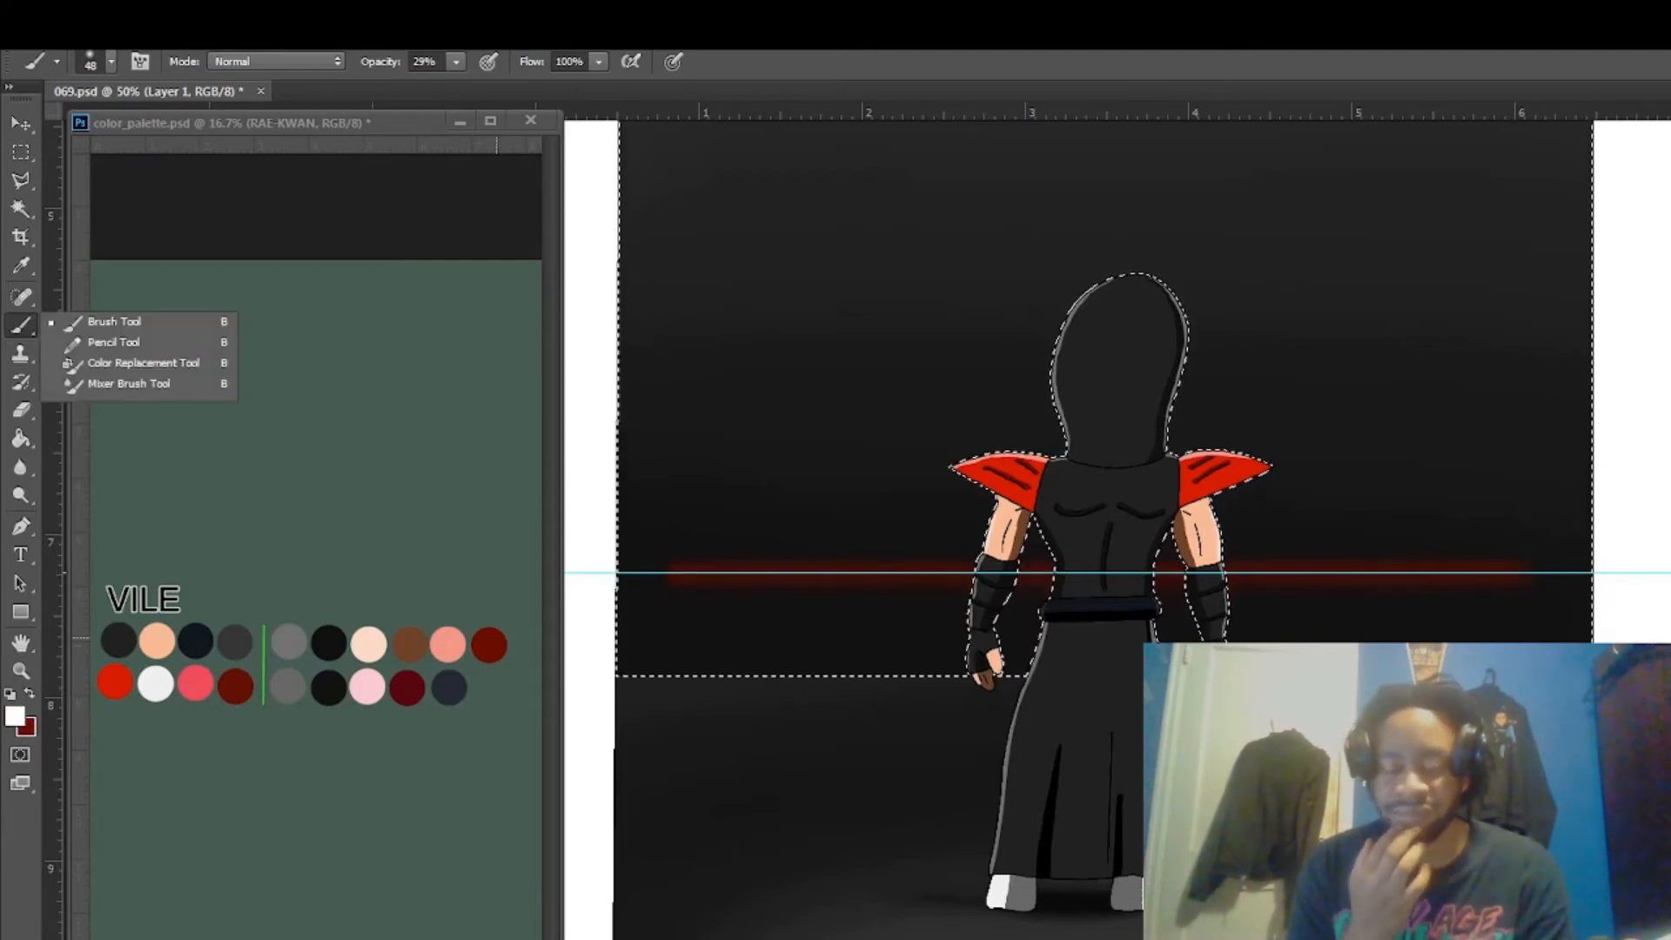
{"action": "left_click", "coordinate": [20, 325]}
{"action": "left_click", "coordinate": [21, 265]}
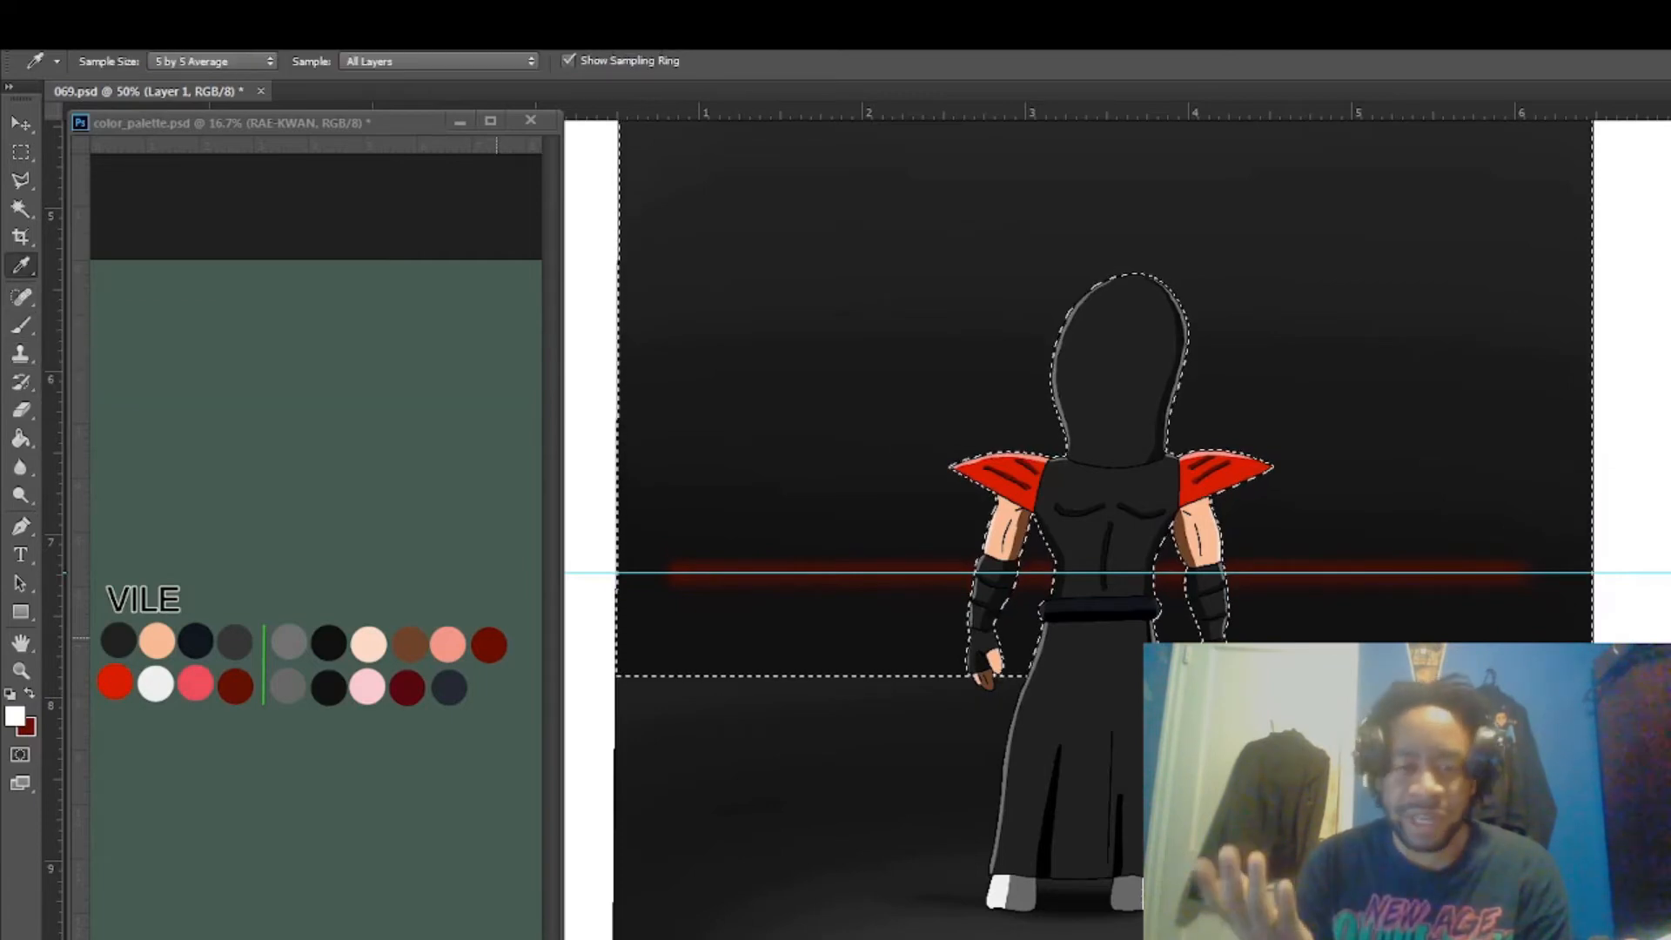
{"action": "left_click", "coordinate": [195, 684]}
{"action": "key", "text": "b"}
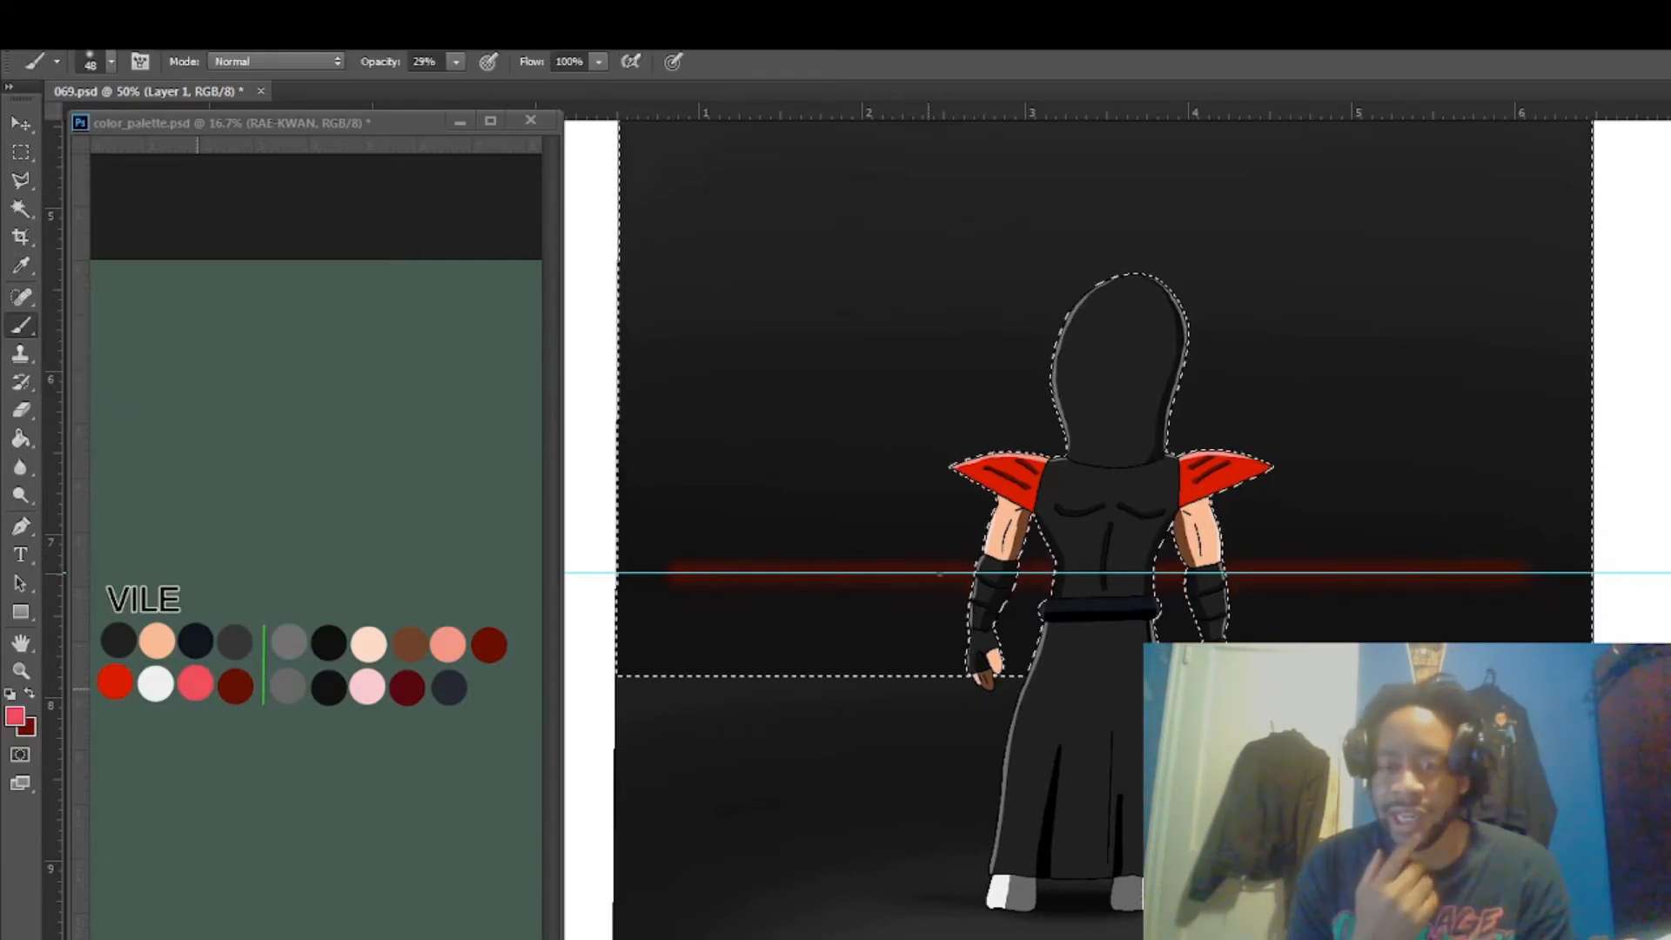
{"action": "right_click", "coordinate": [937, 574]}
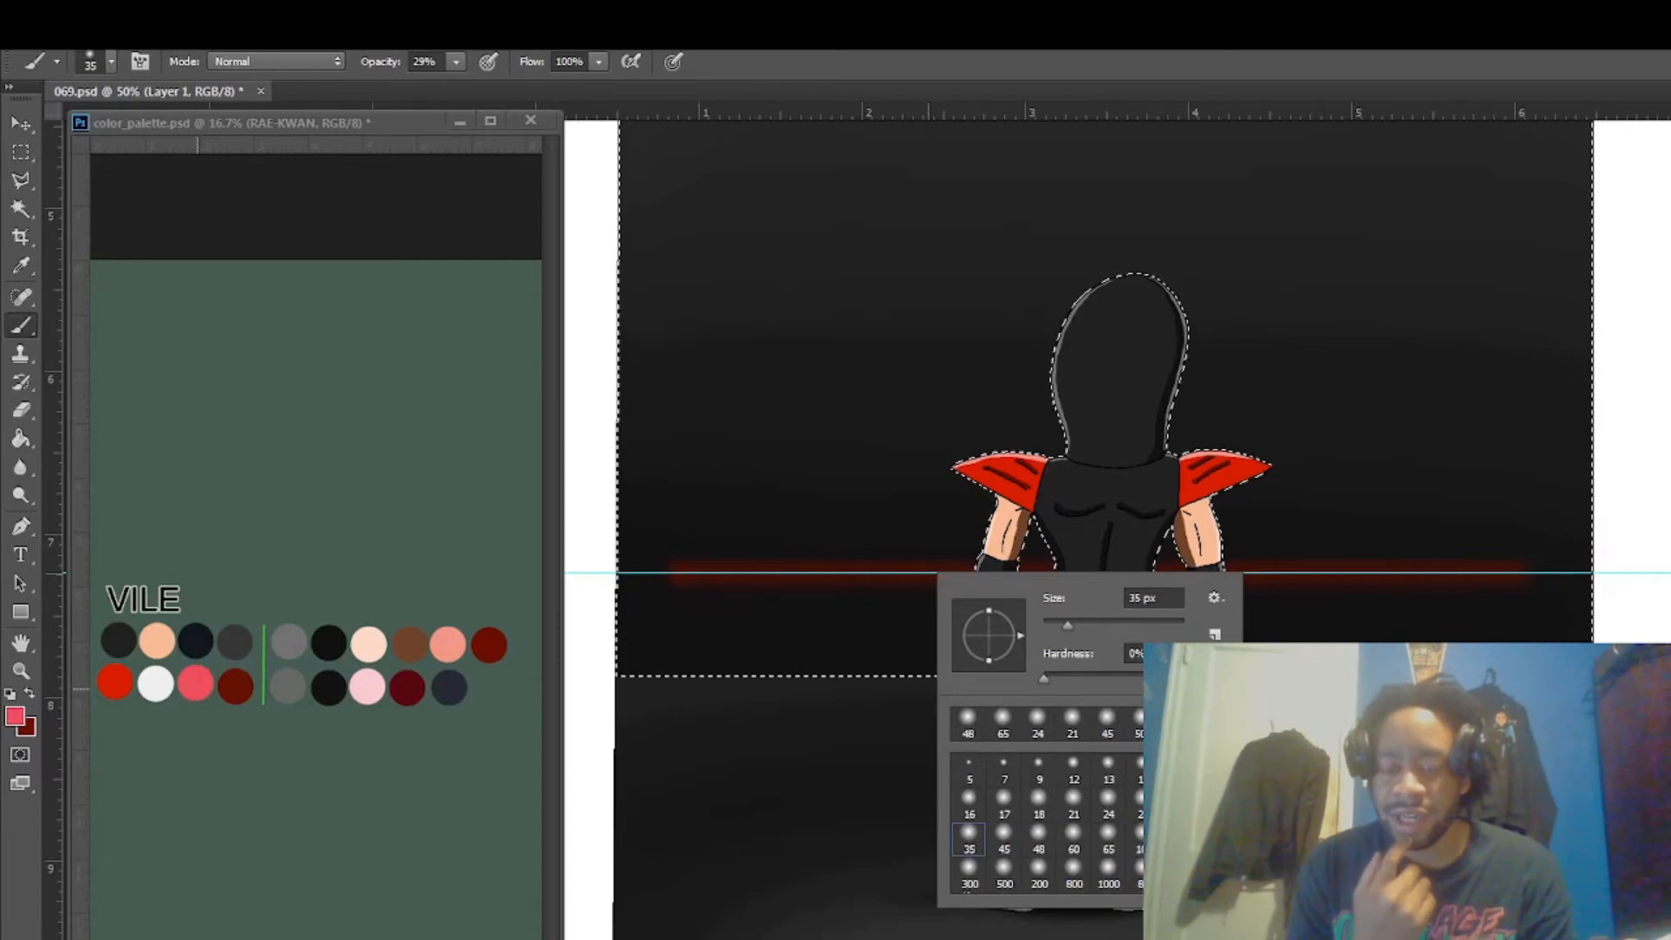
{"action": "left_click", "coordinate": [686, 574]}
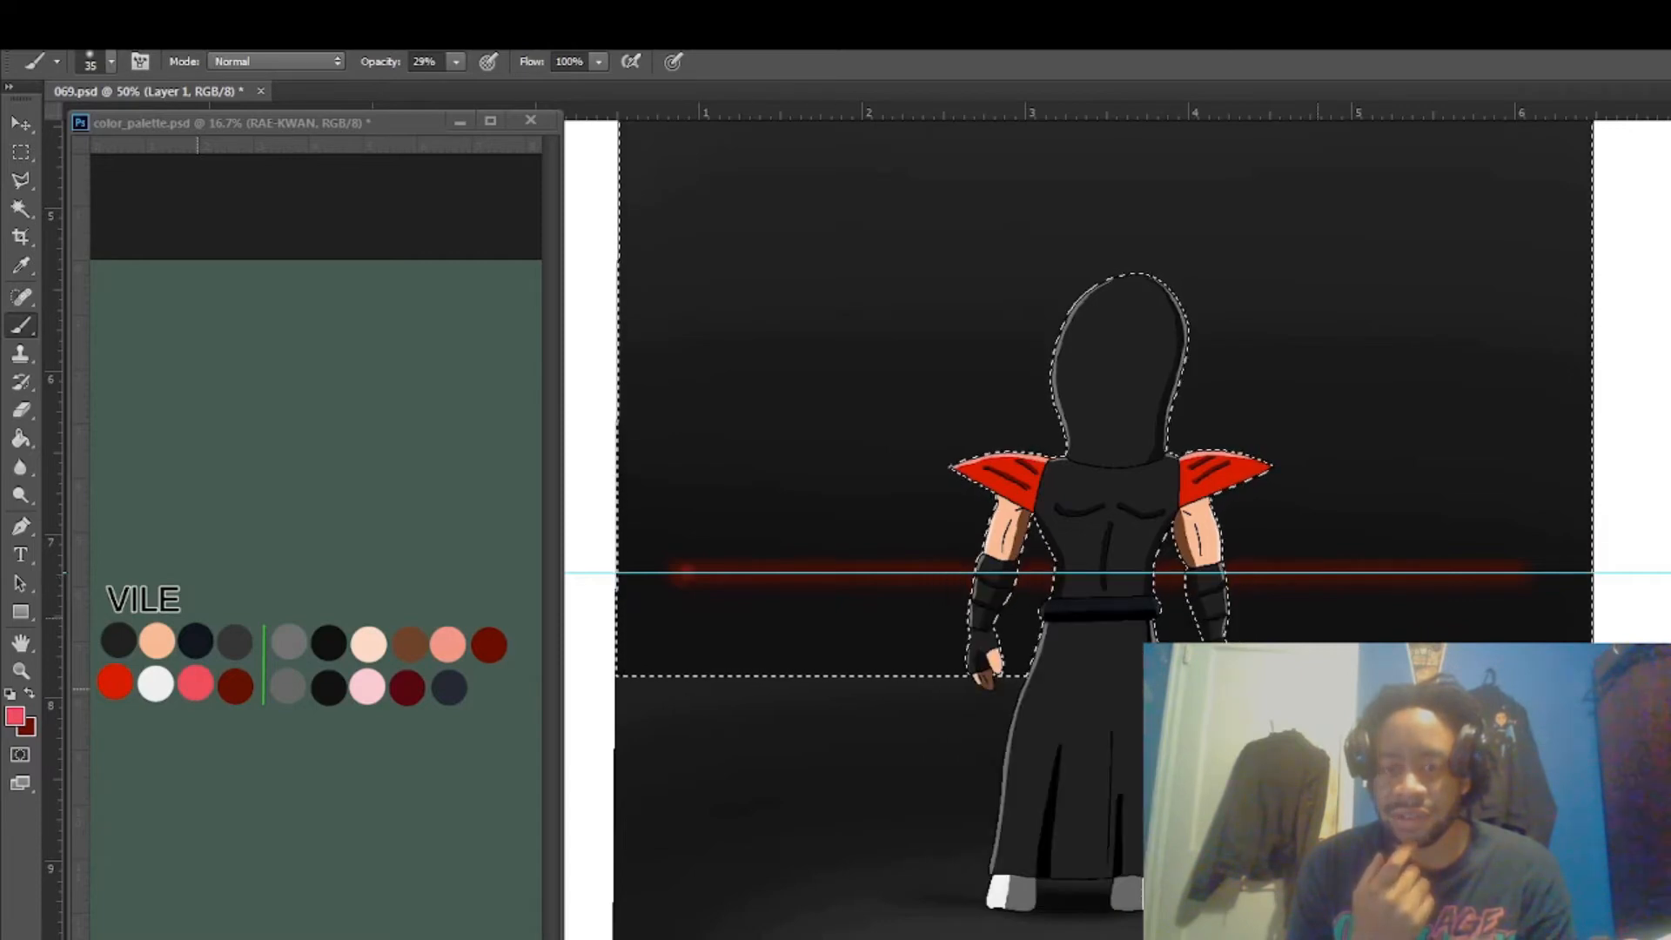
{"action": "left_click", "coordinate": [1493, 574], "text": "shift"}
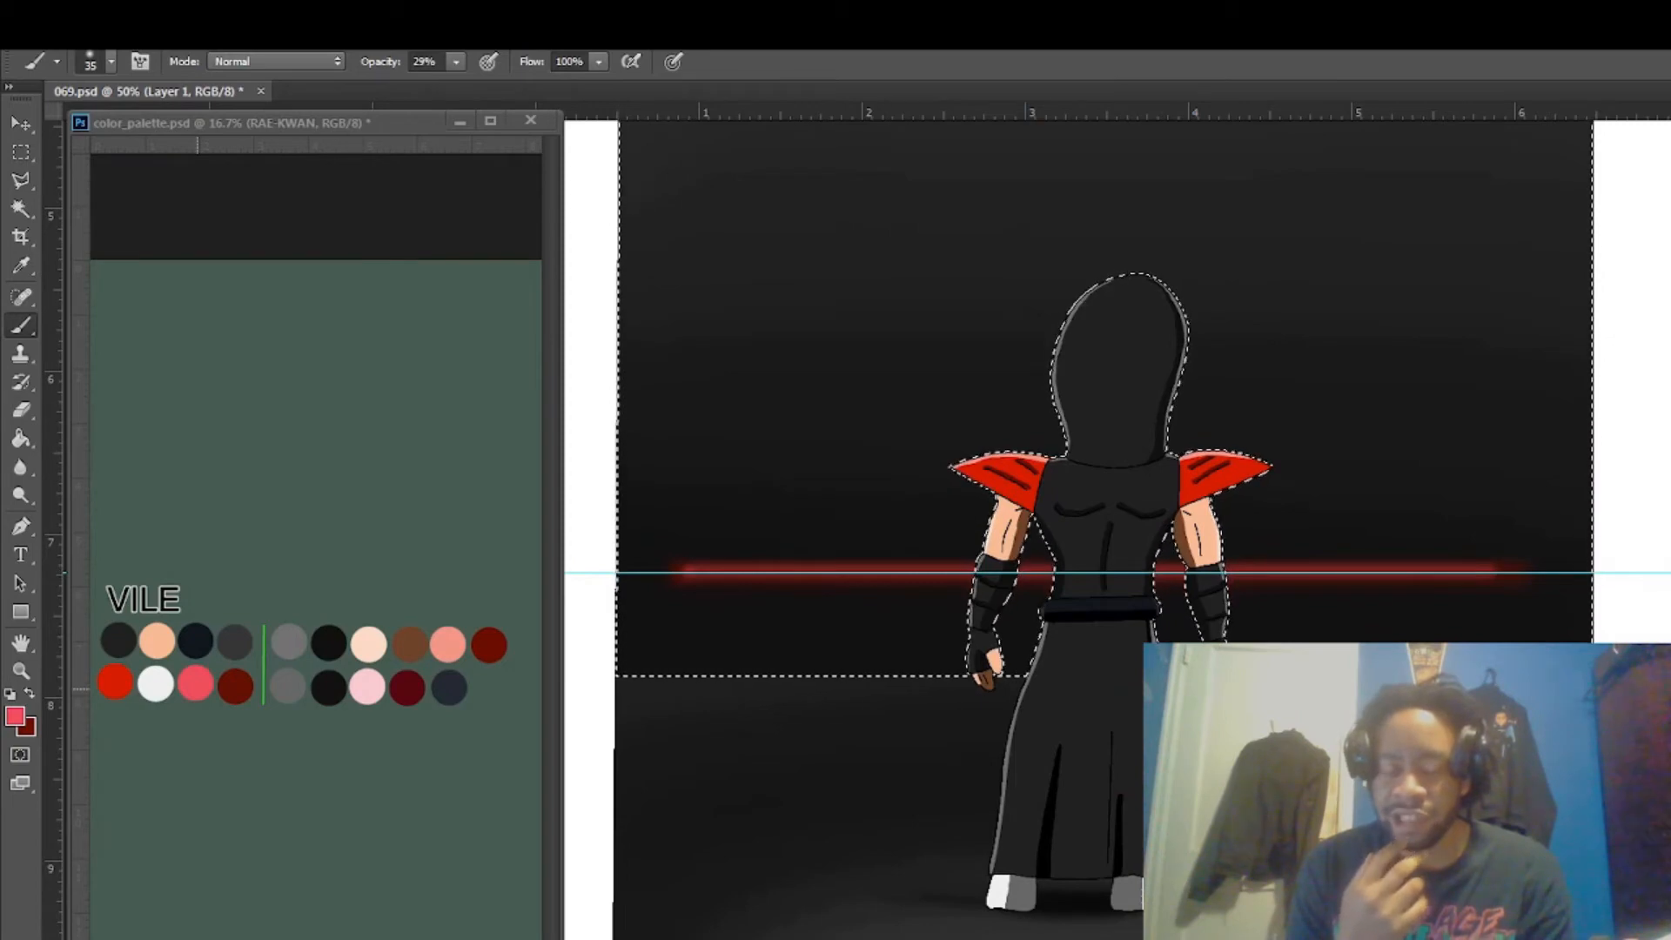
Set the foreground color to pale pink f1cfcf and switch to the Pencil Tool.
{"action": "key", "text": "d"}
{"action": "key", "text": "x"}
{"action": "left_click", "coordinate": [15, 716]}
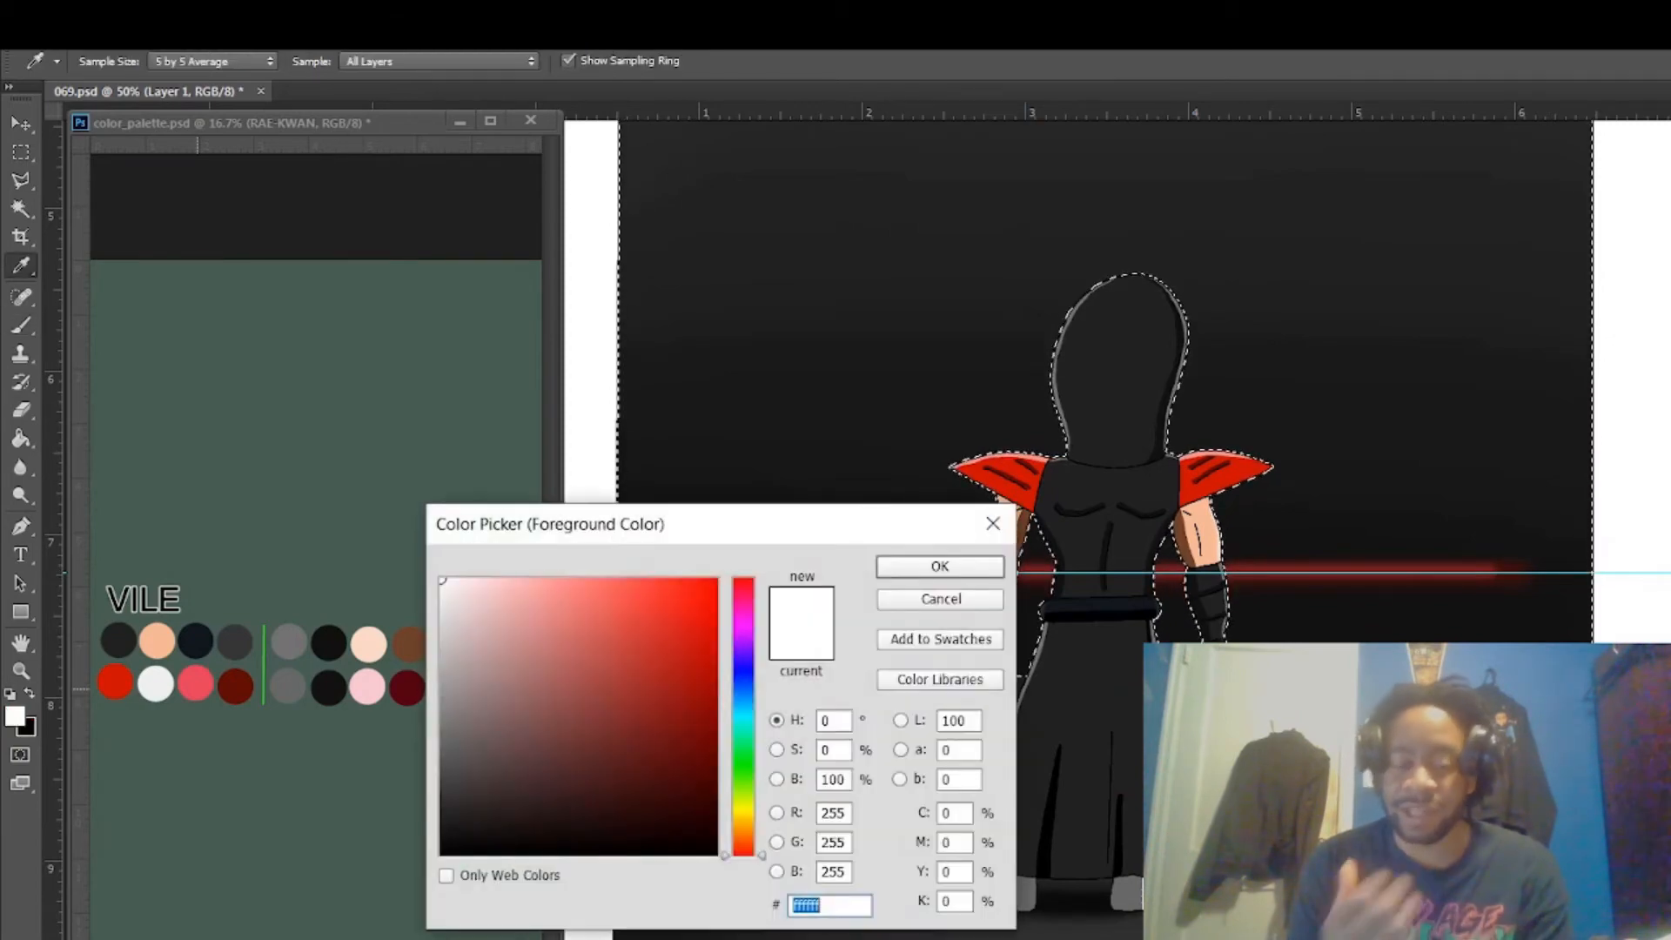
{"action": "left_click_drag", "start_coordinate": [477, 593], "coordinate": [477, 590]}
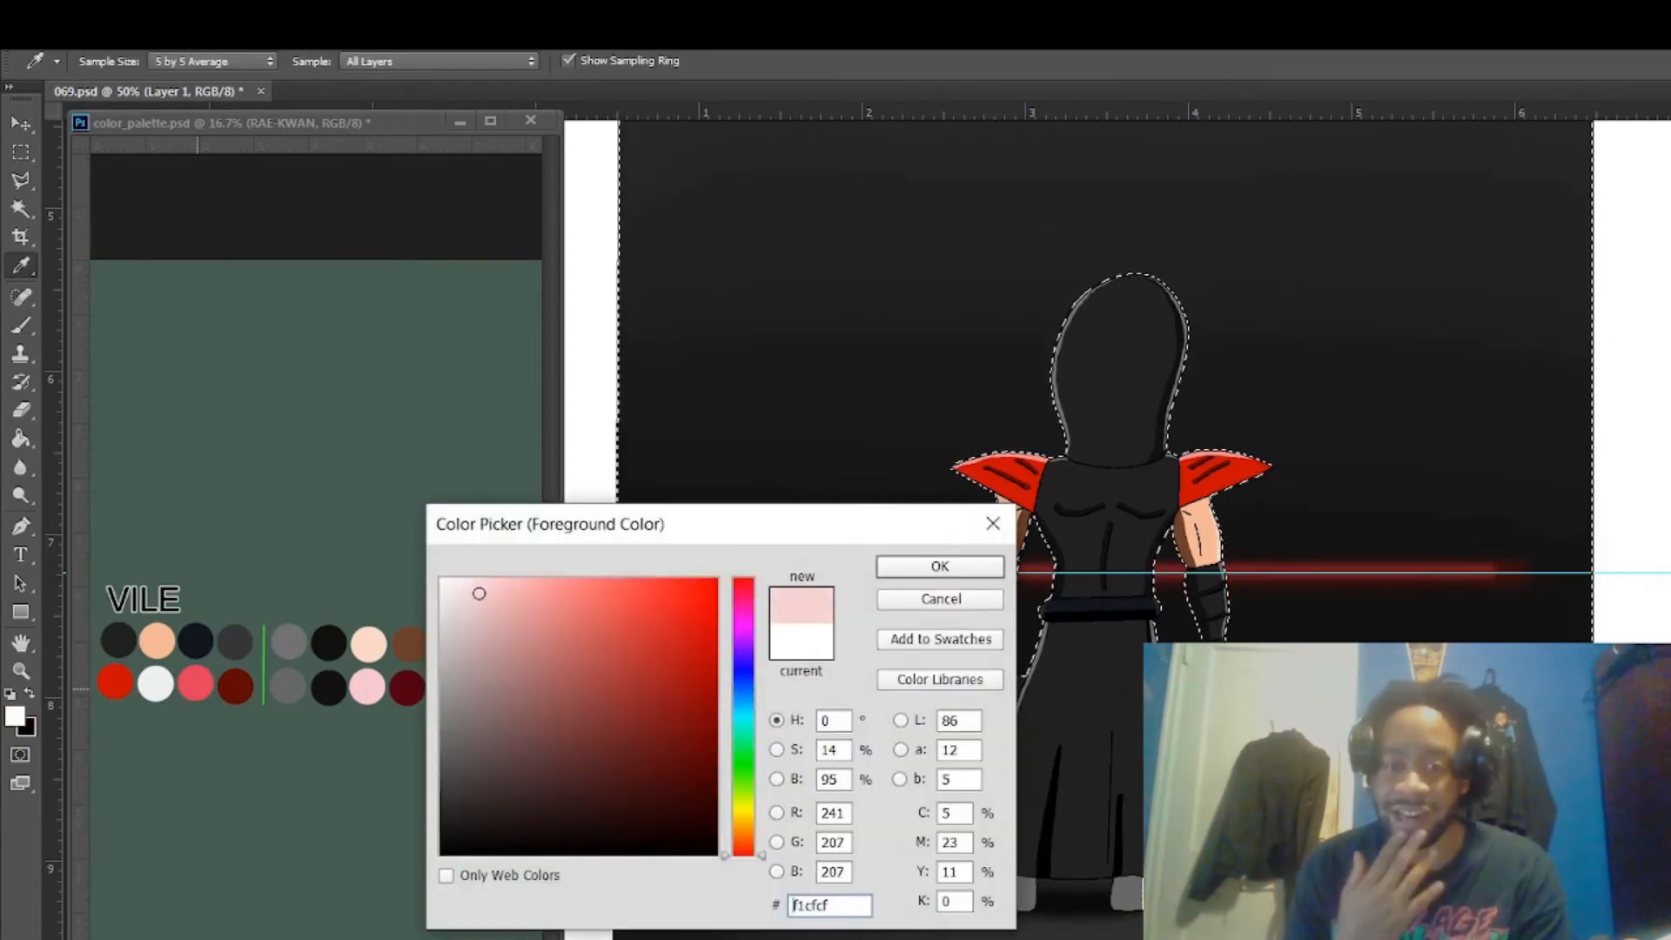
{"action": "left_click", "coordinate": [905, 566]}
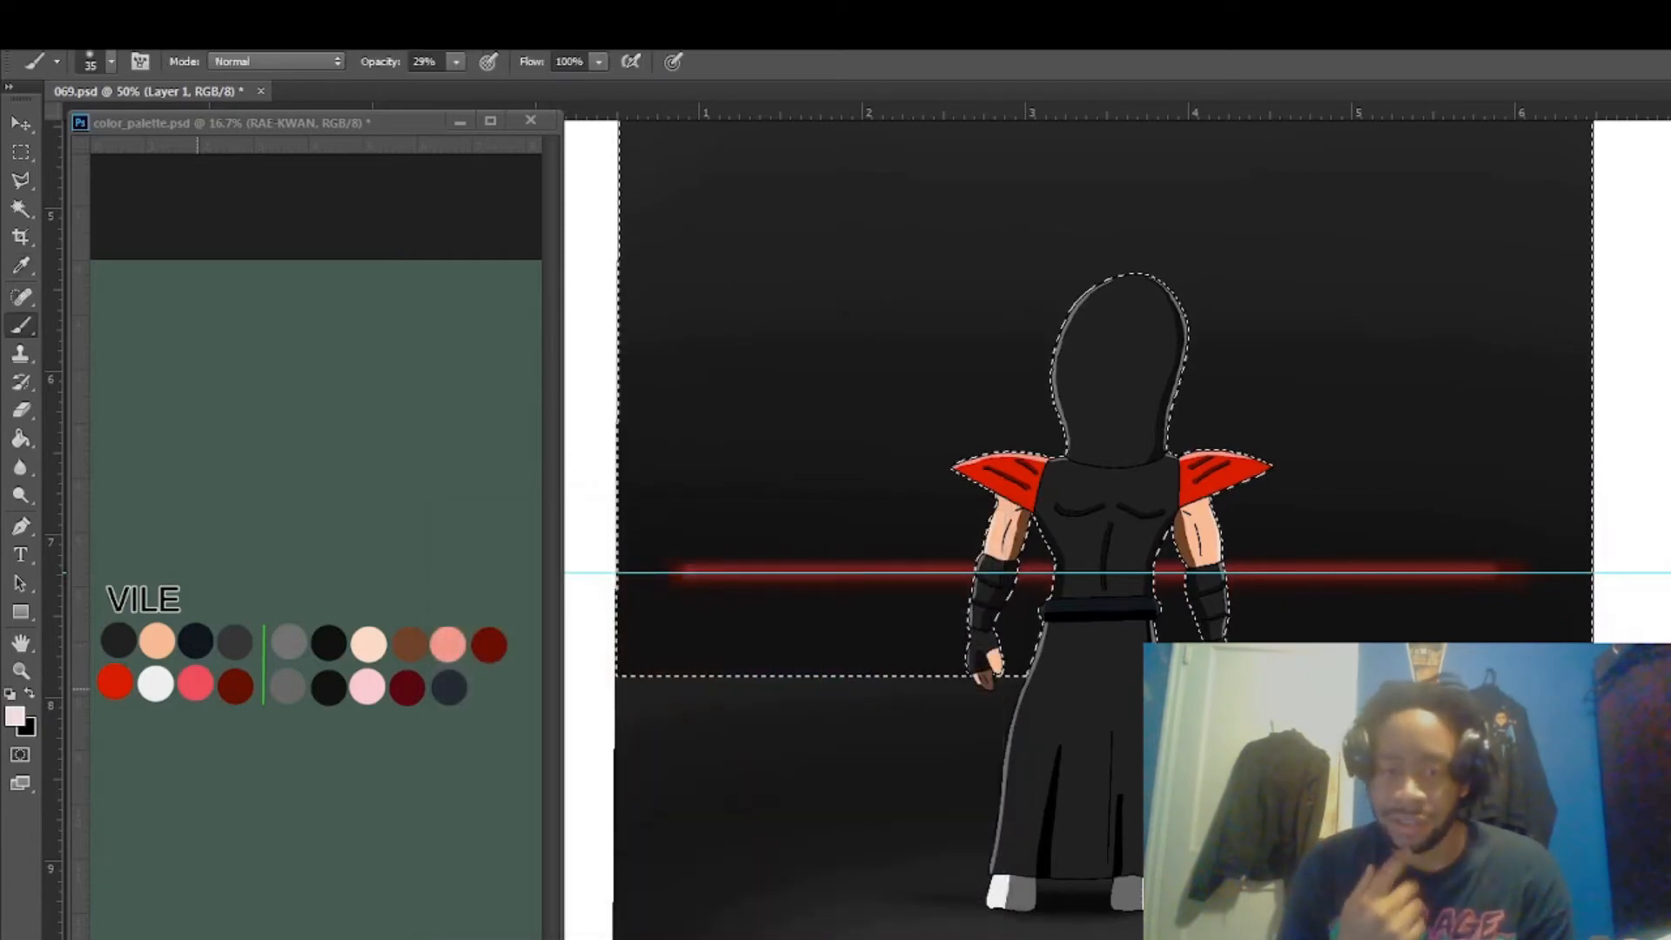
{"action": "right_click", "coordinate": [21, 325]}
{"action": "left_click", "coordinate": [130, 340]}
Draw a straight 9 px pale pink core line through the red glow and clear the guides.
{"action": "right_click", "coordinate": [1077, 513]}
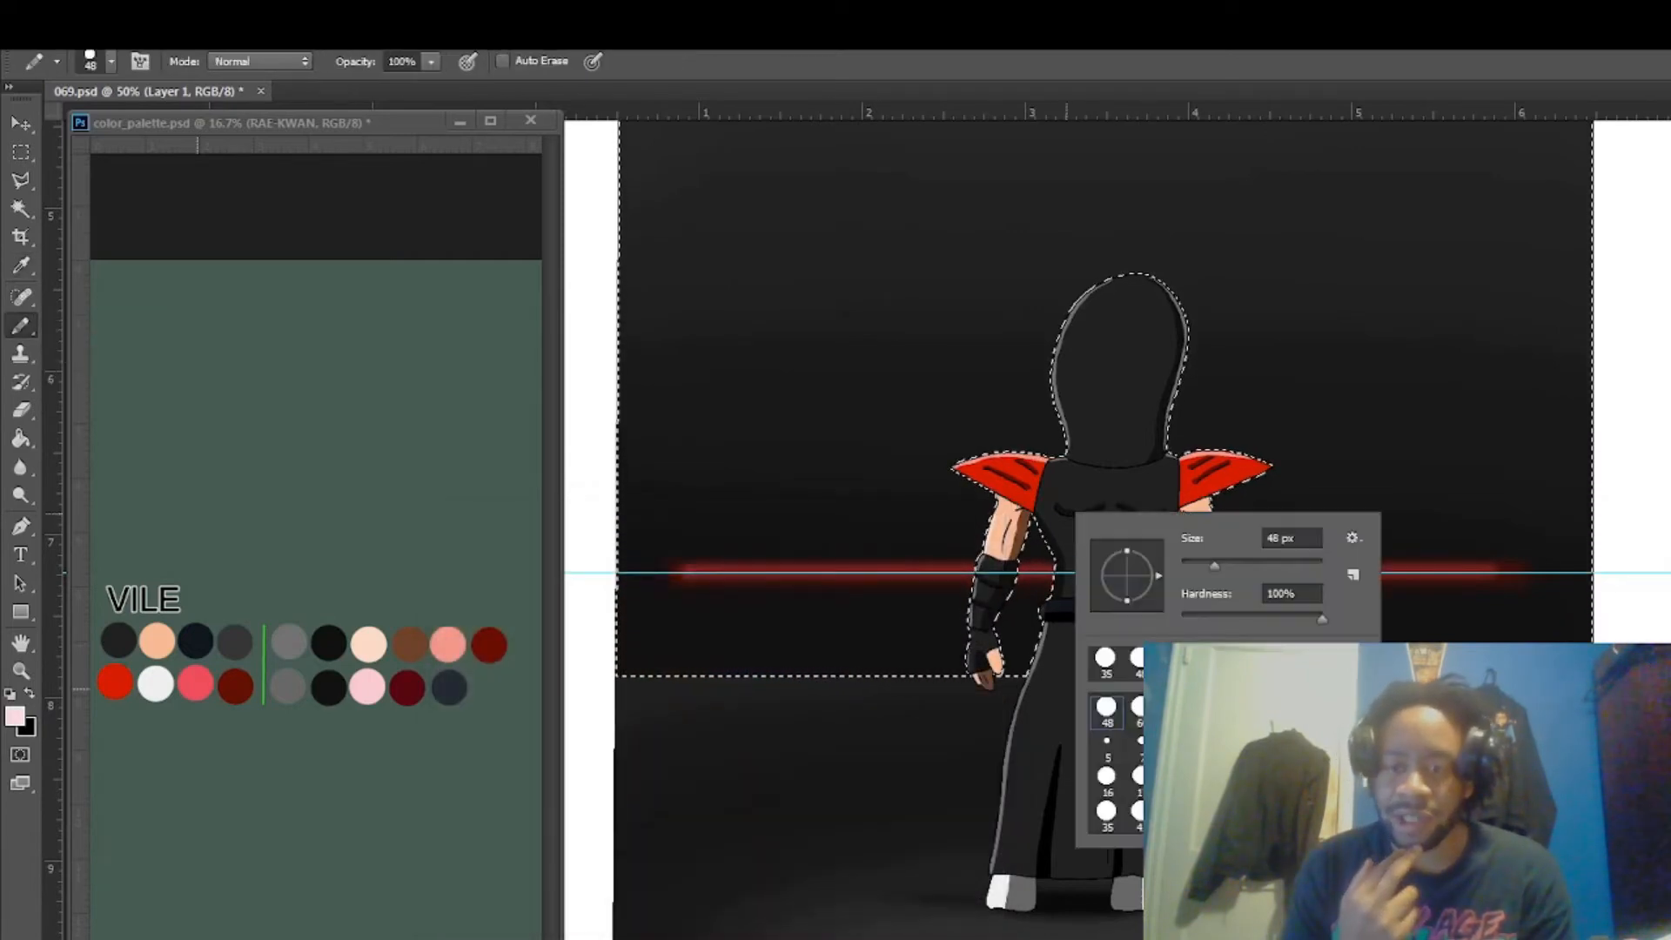
{"action": "left_click", "coordinate": [1138, 746]}
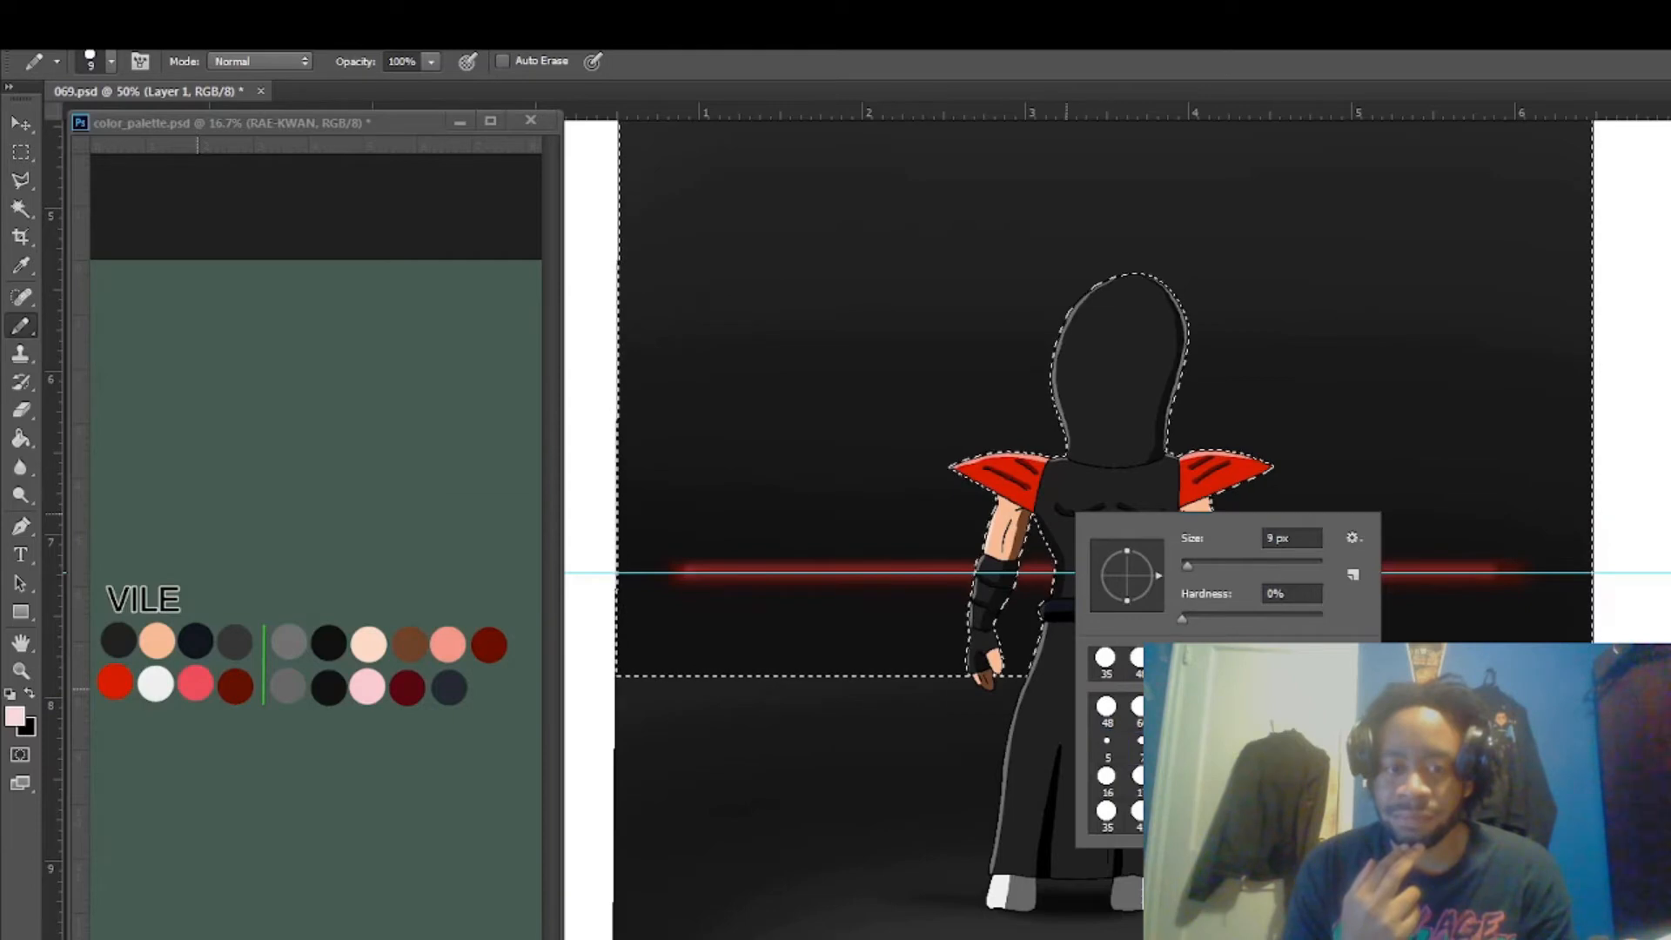
{"action": "left_click", "coordinate": [685, 571]}
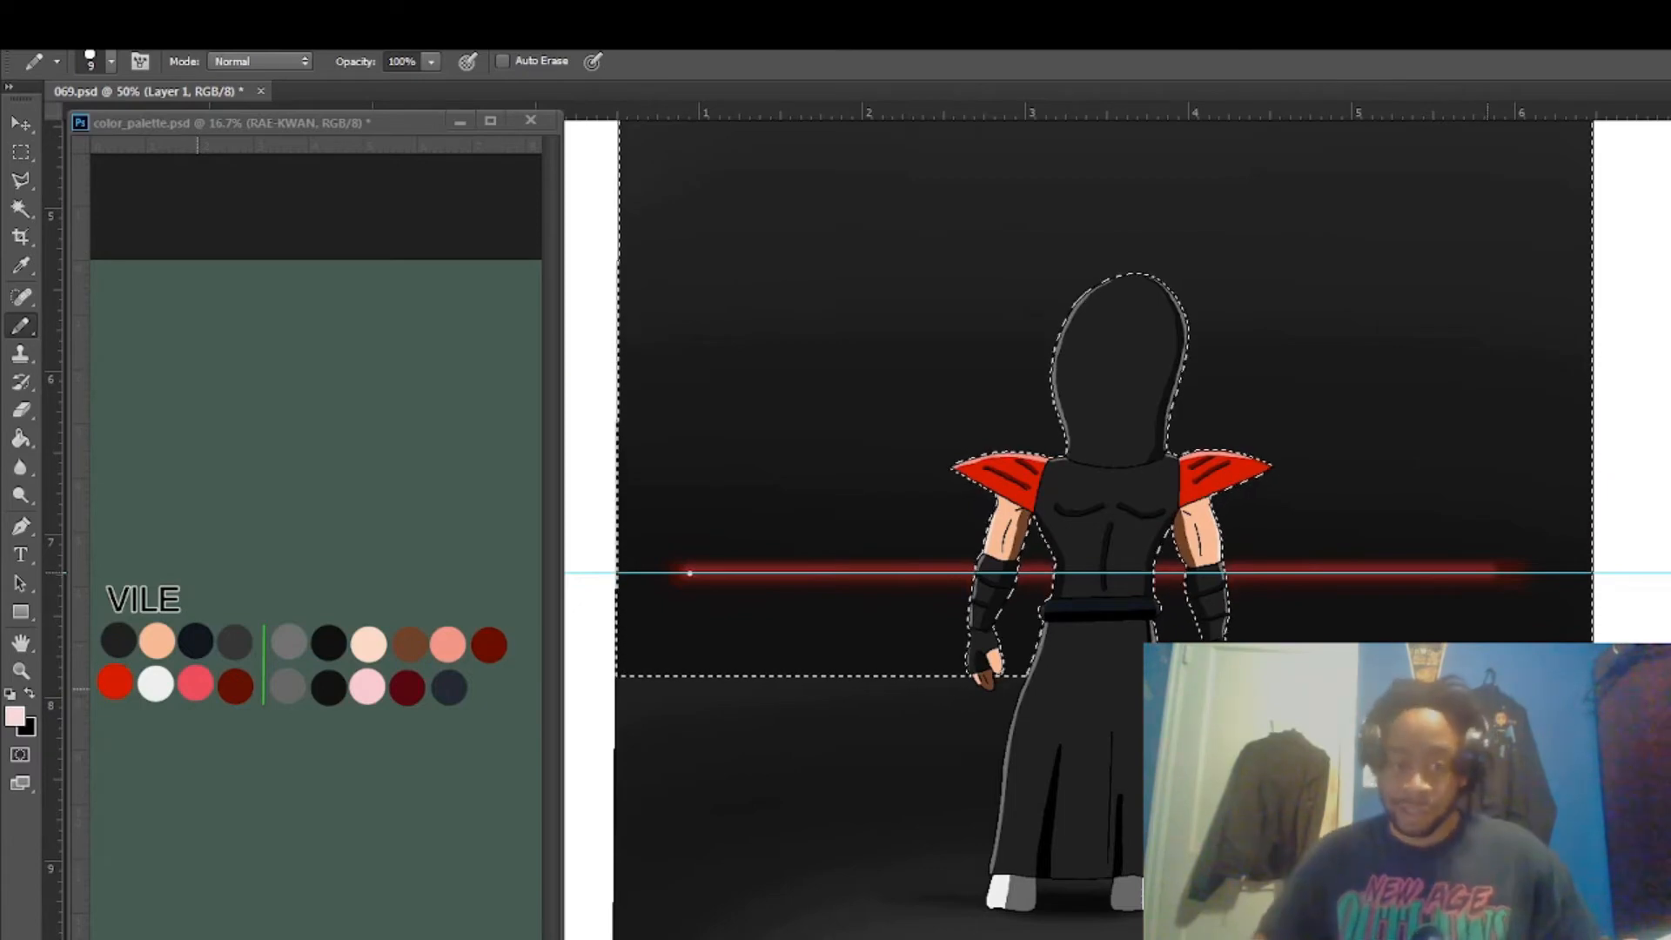
{"action": "left_click", "coordinate": [1489, 571], "text": "shift"}
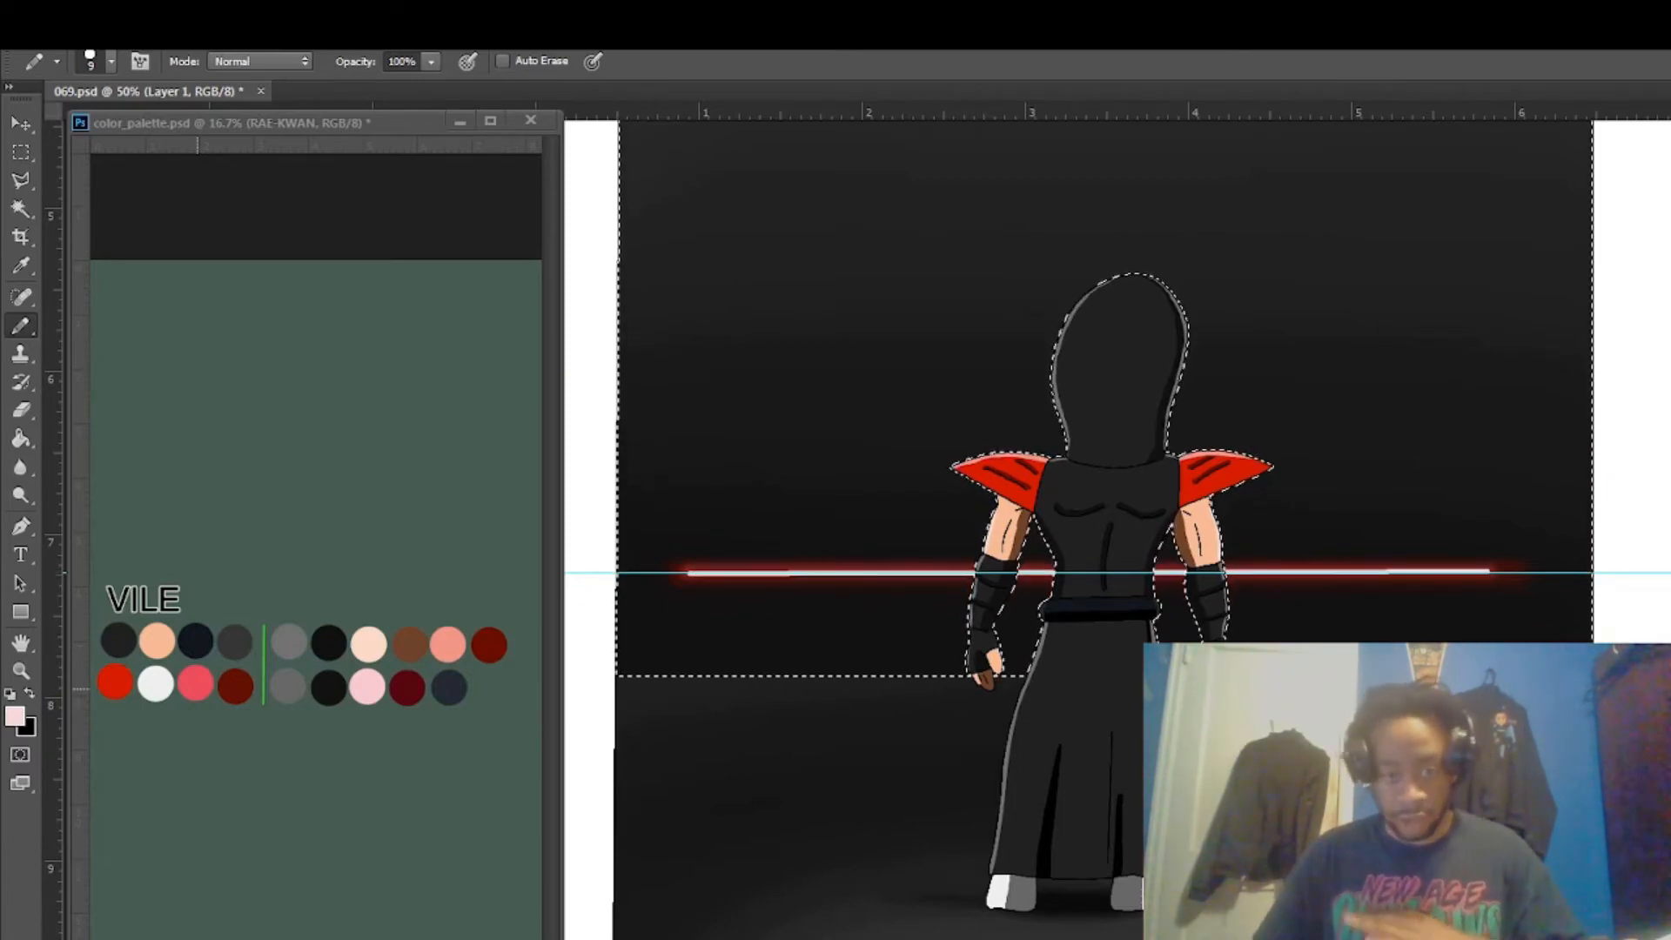
{"action": "left_click", "coordinate": [427, 37]}
{"action": "left_click", "coordinate": [479, 652]}
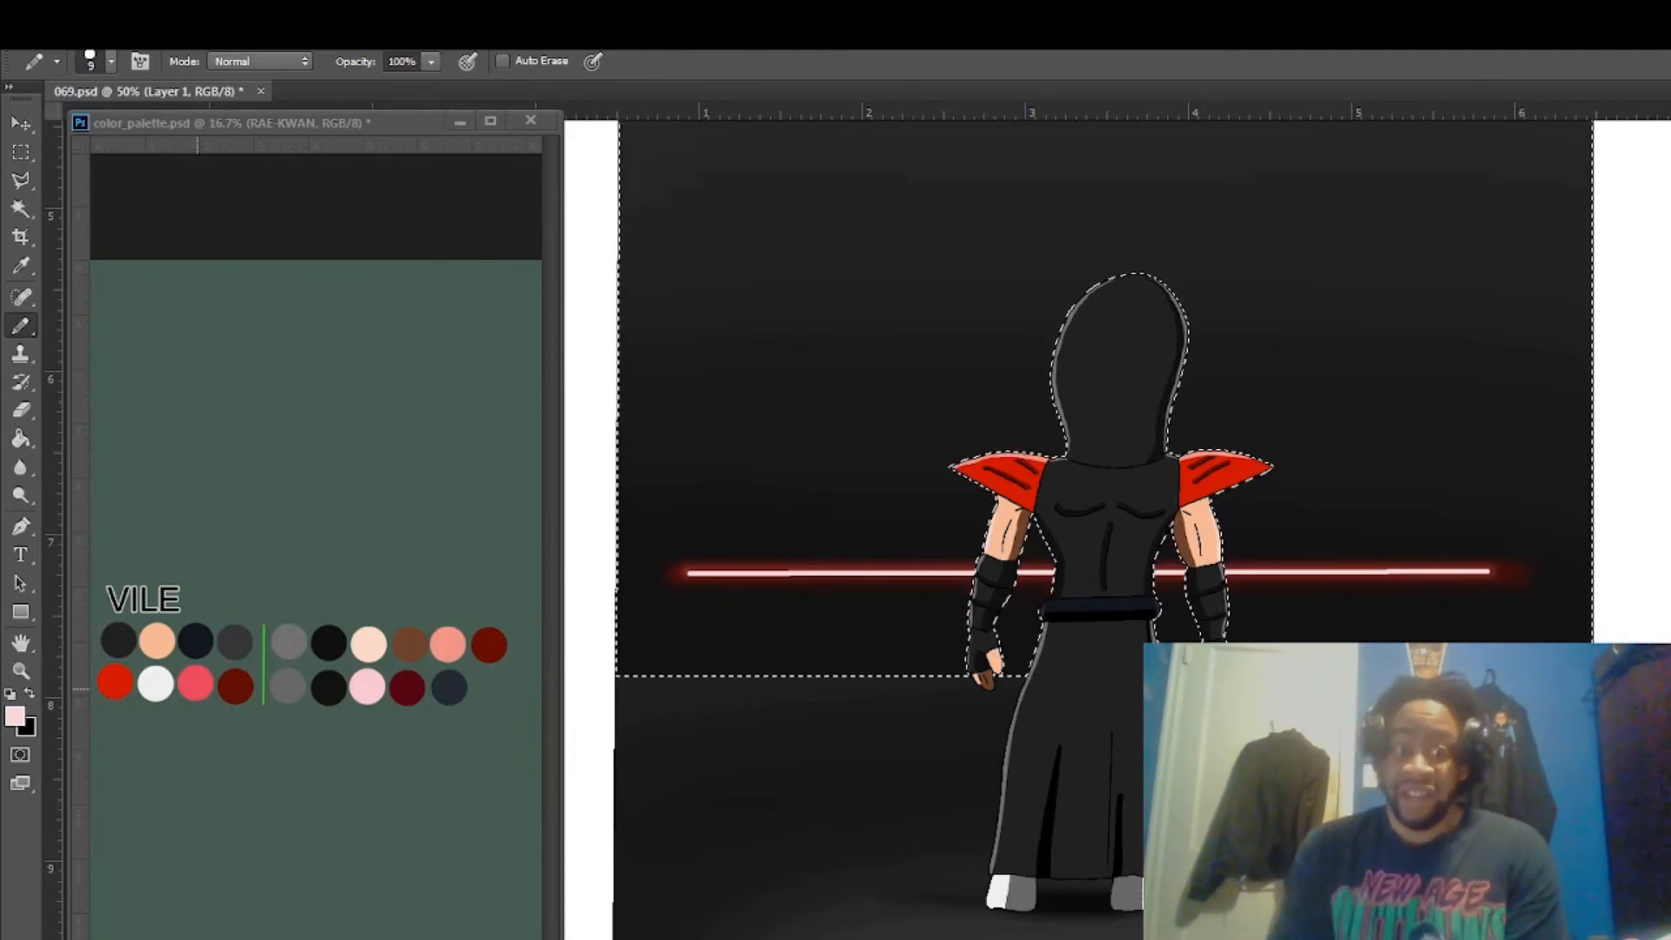
Step back through the guide clearing and the 9 px pencil line.
{"action": "left_click", "coordinate": [98, 37]}
{"action": "left_click", "coordinate": [159, 105]}
{"action": "left_click", "coordinate": [97, 37]}
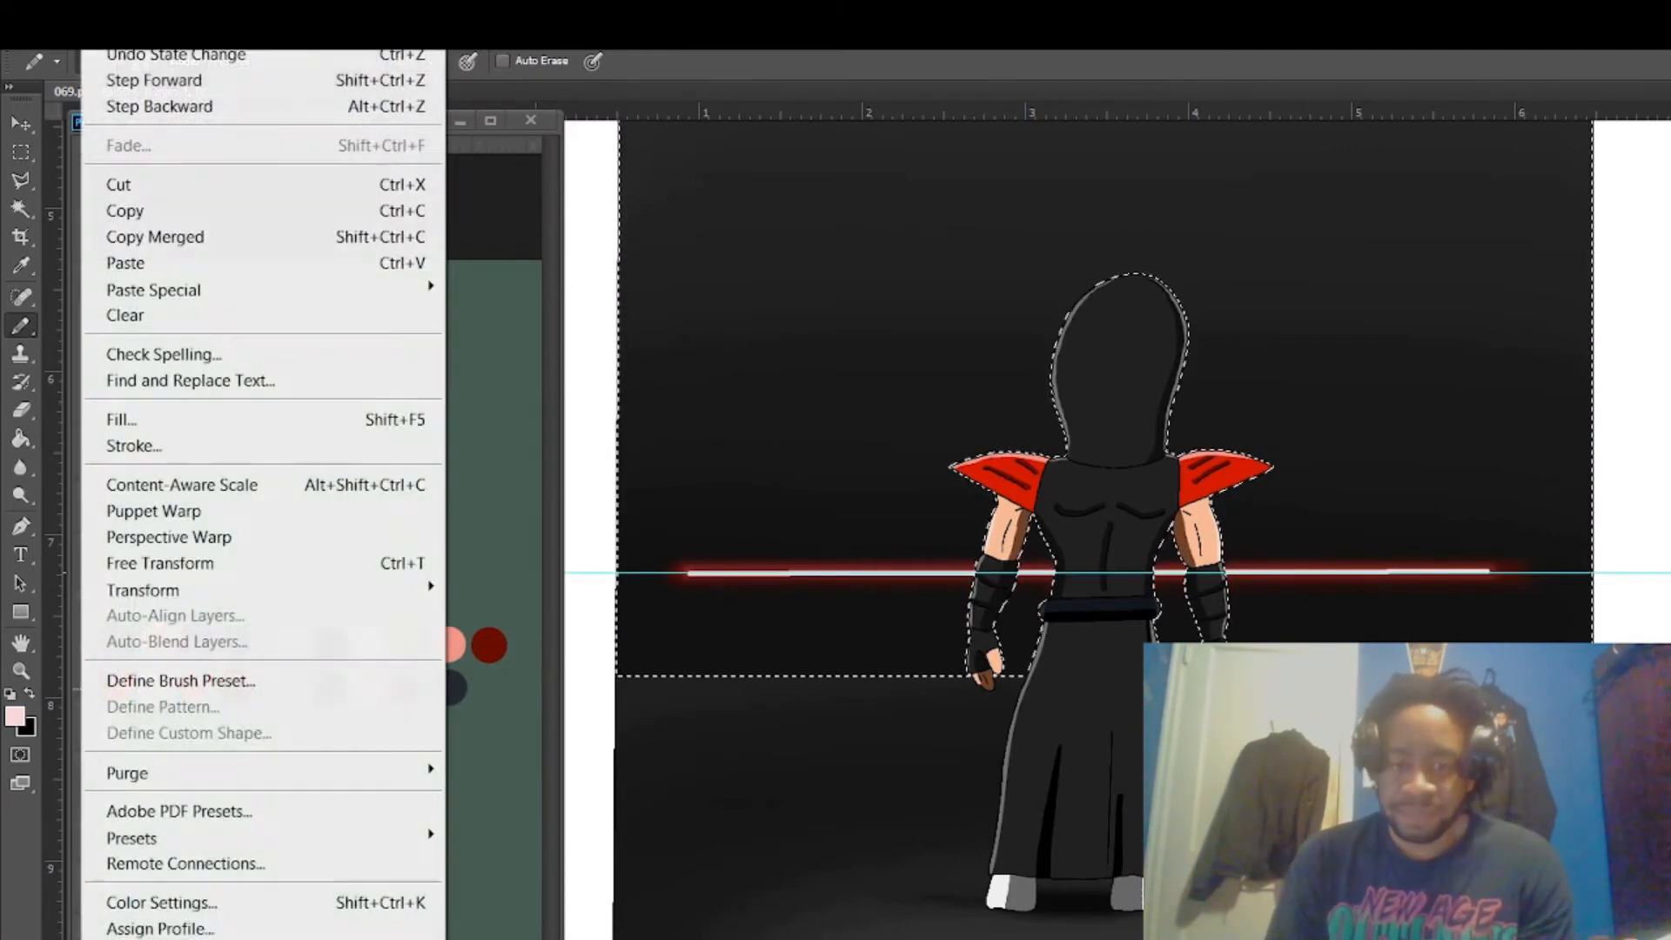
{"action": "left_click", "coordinate": [160, 105]}
{"action": "left_click", "coordinate": [98, 37]}
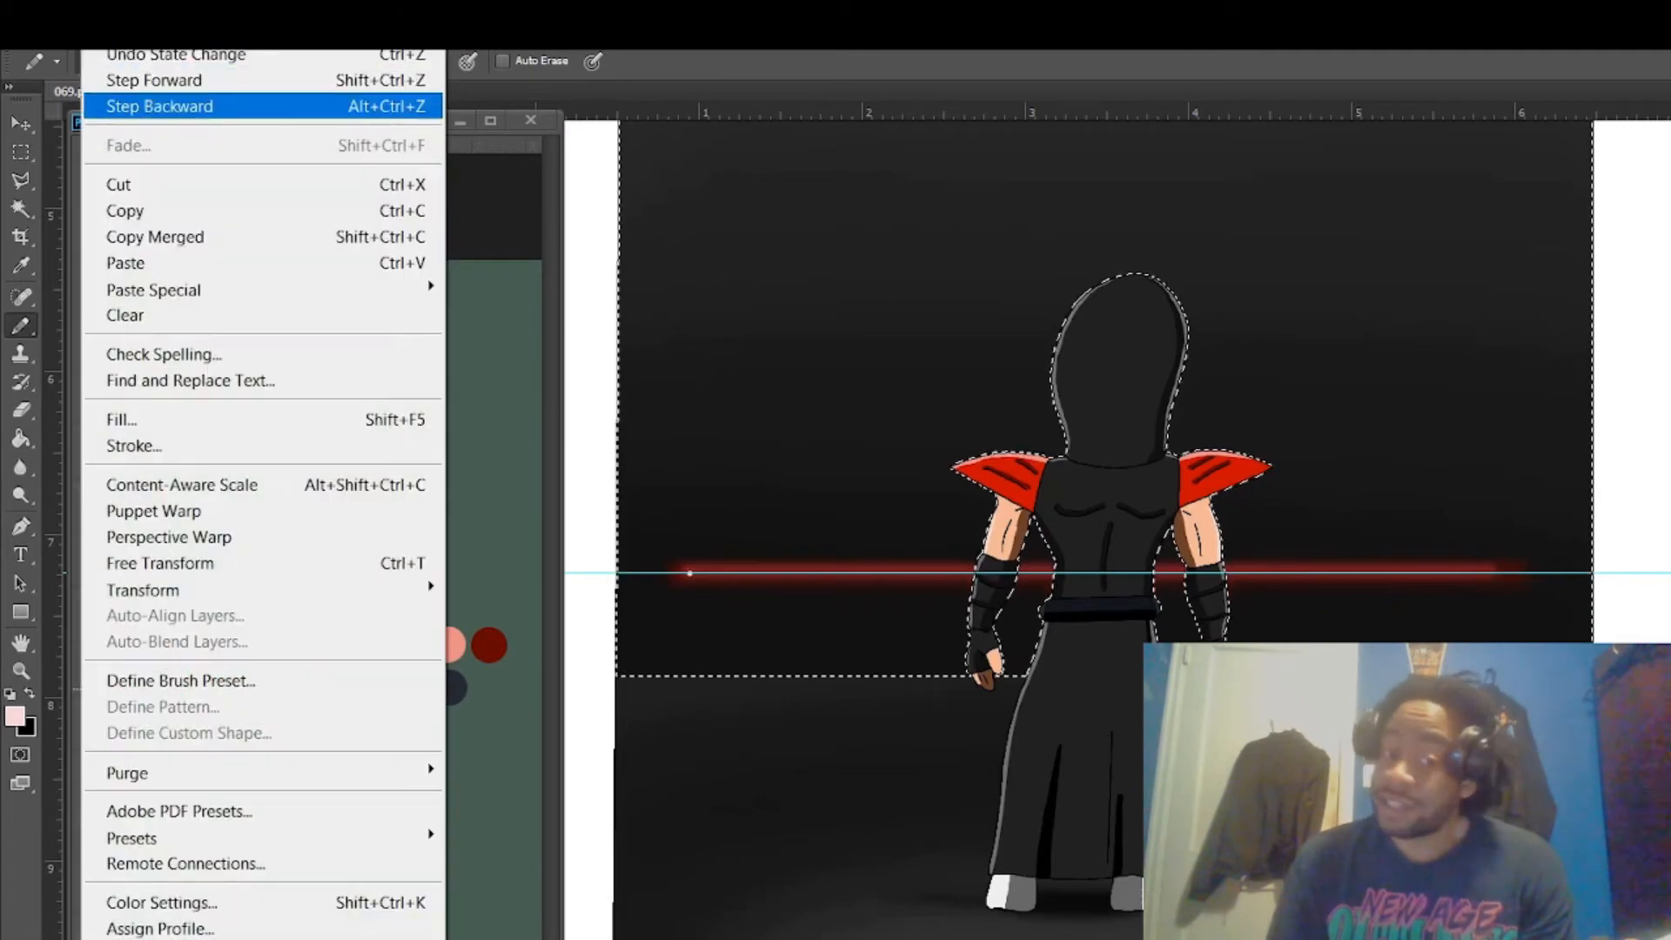
{"action": "left_click", "coordinate": [160, 105]}
Draw a straight 7 px pale pink Pencil line through the center of the red glow and clear the guides.
{"action": "right_click", "coordinate": [723, 550]}
{"action": "left_click", "coordinate": [785, 781]}
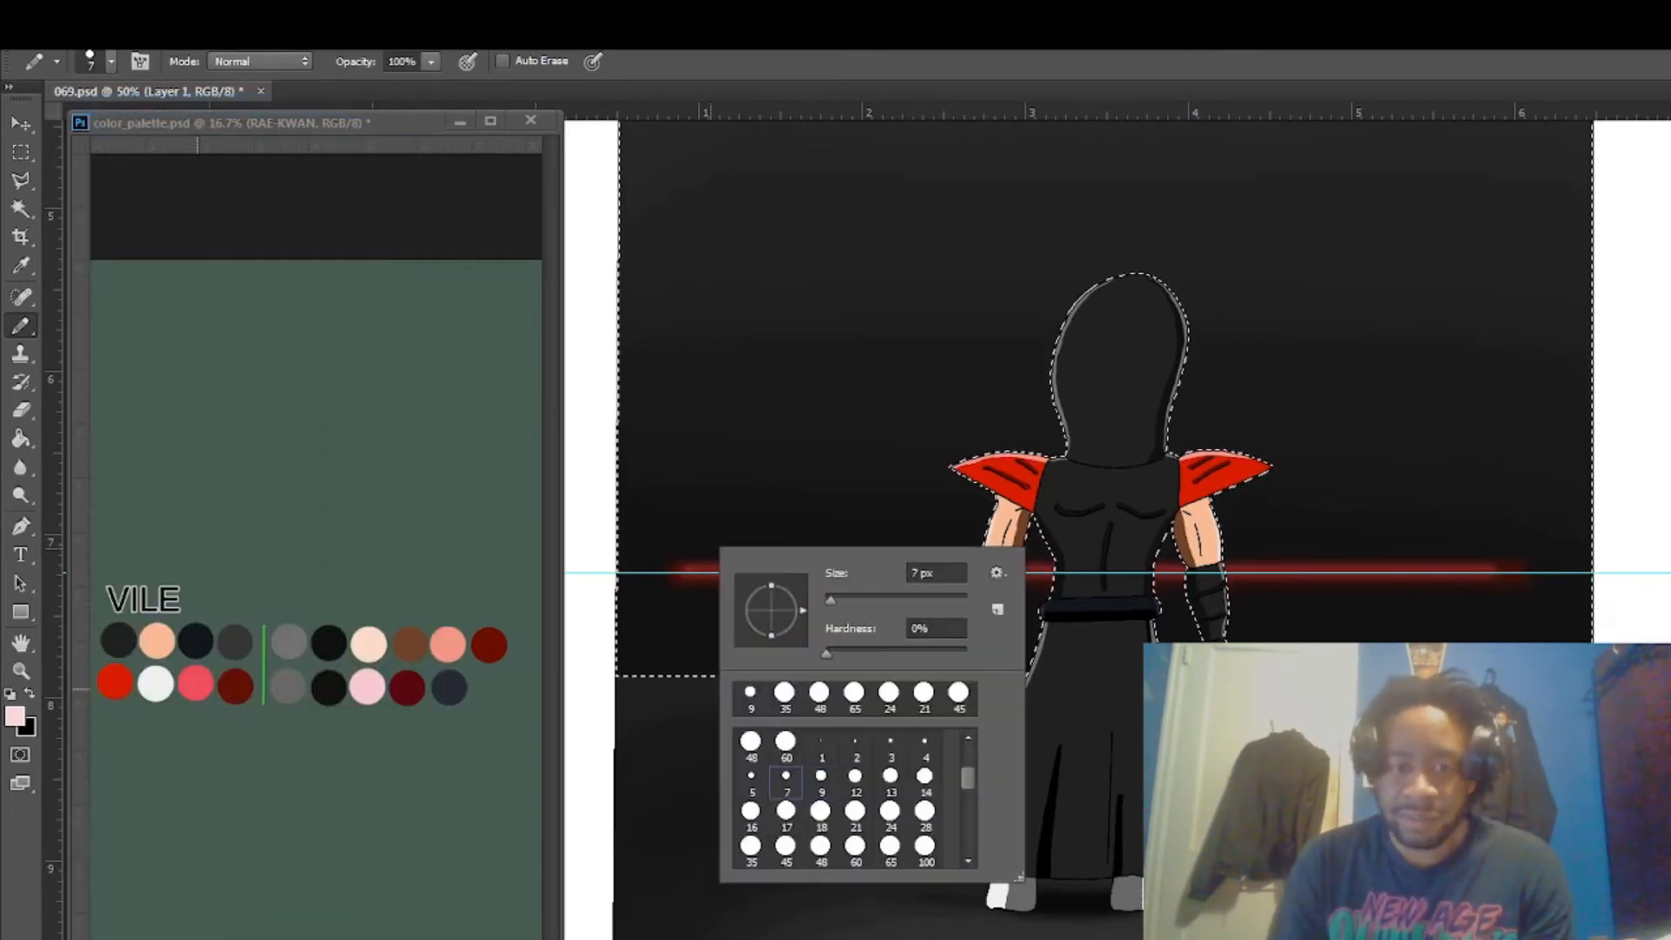
{"action": "left_click", "coordinate": [690, 571]}
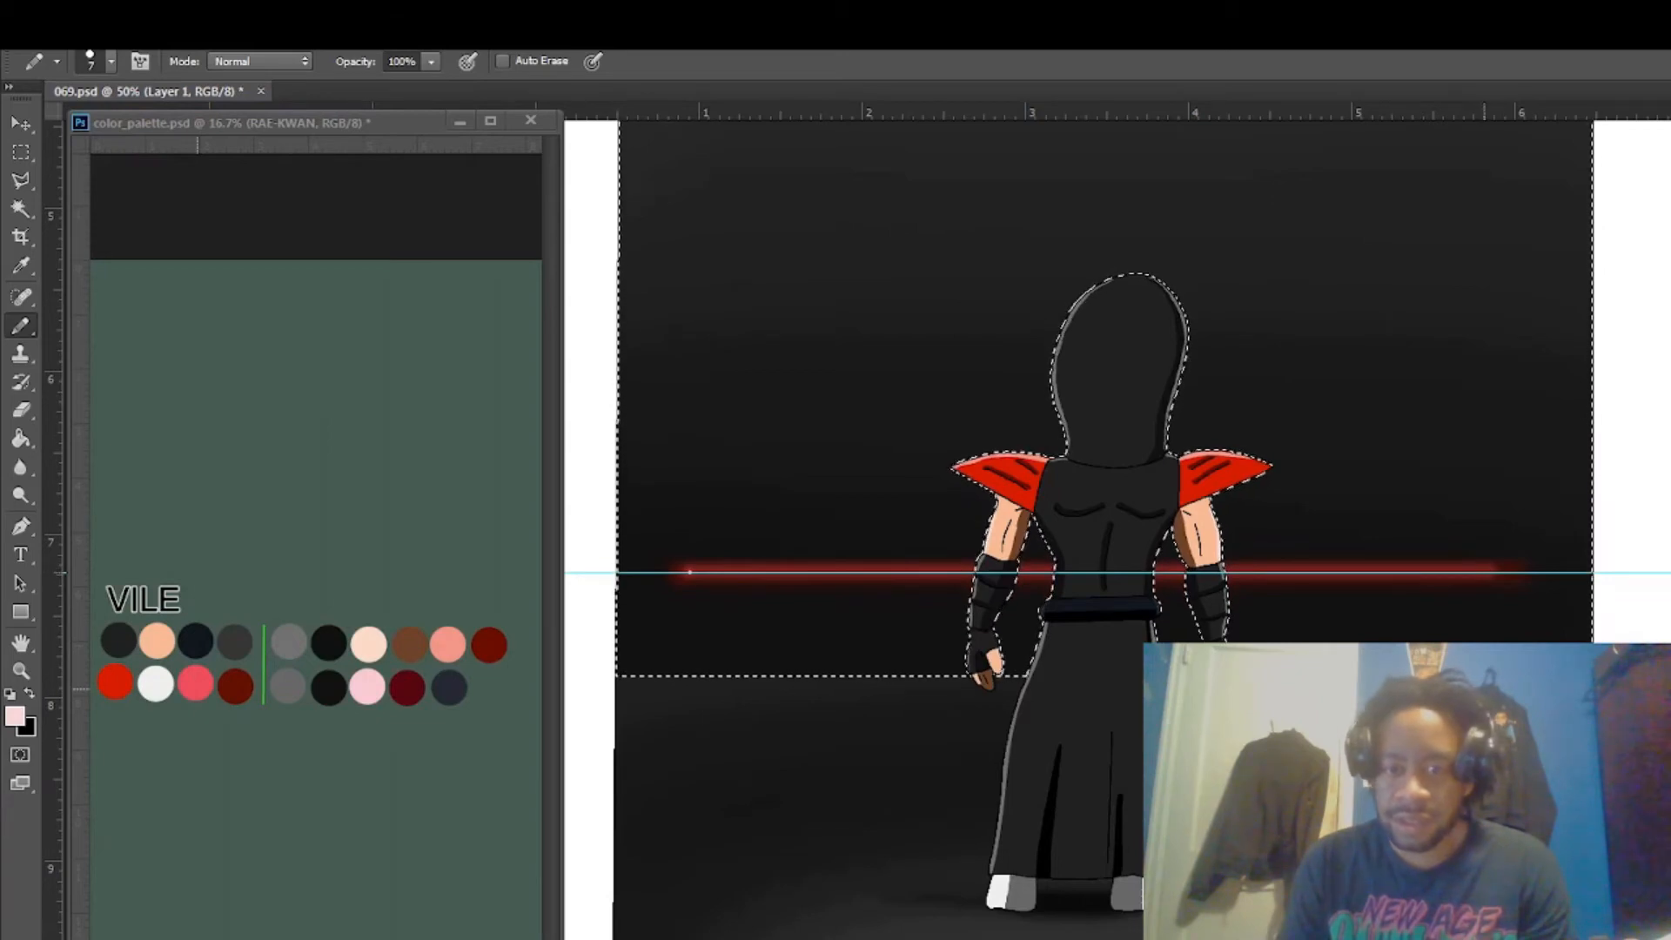
{"action": "left_click", "coordinate": [1486, 571], "text": "shift"}
{"action": "left_click", "coordinate": [427, 26]}
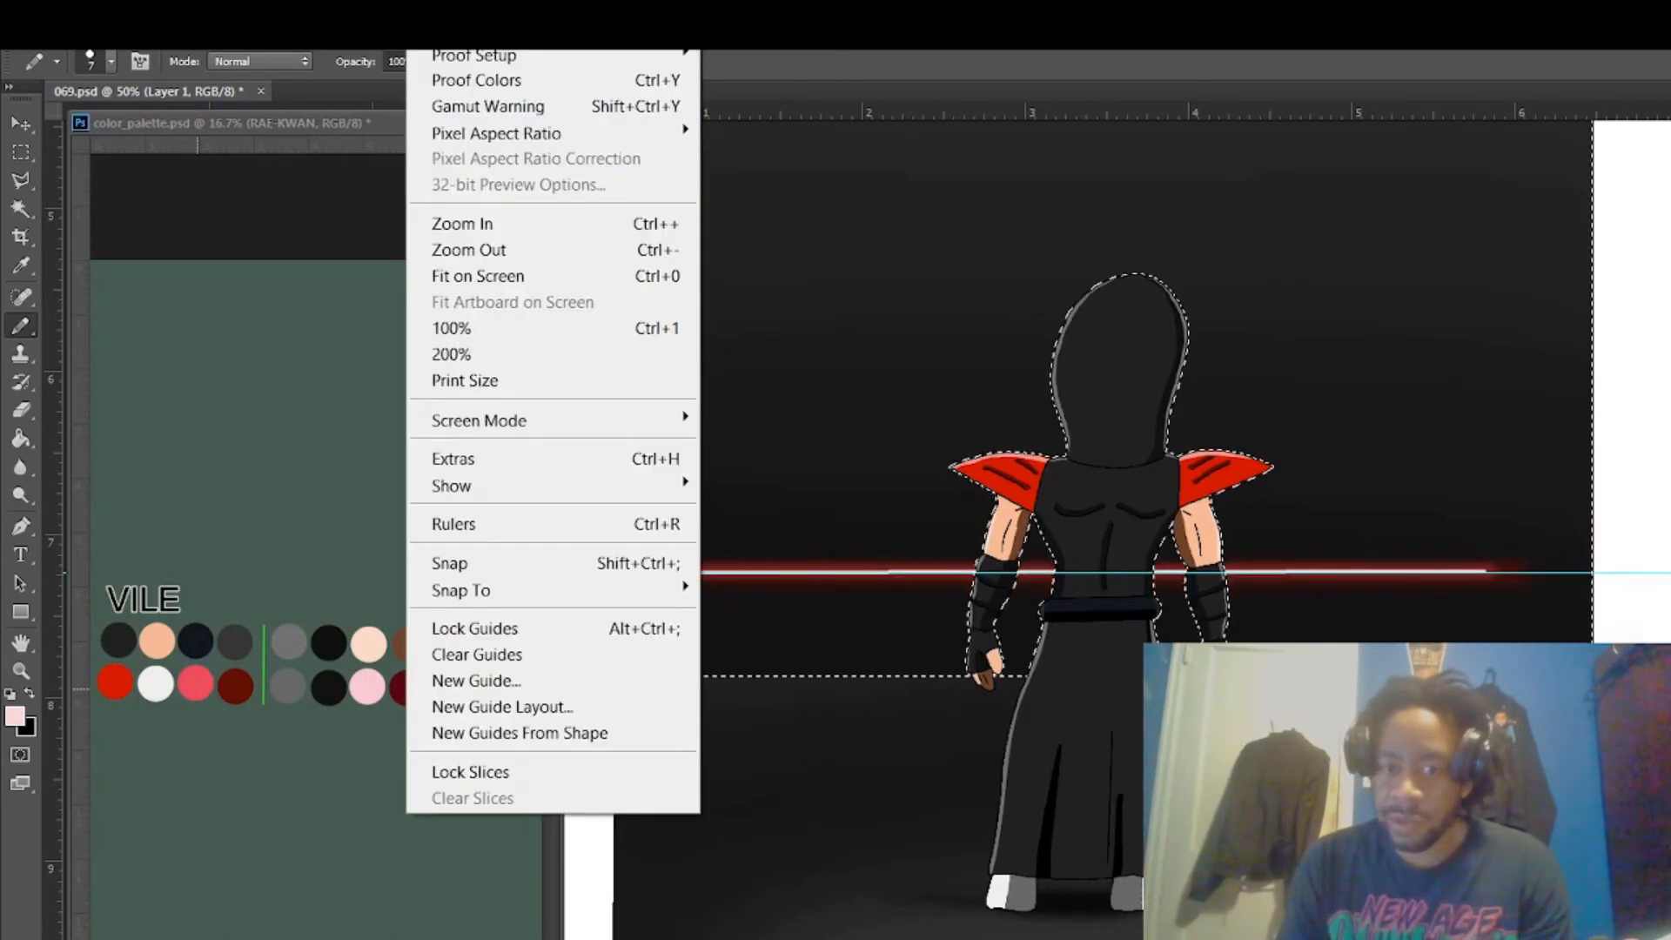
{"action": "left_click", "coordinate": [461, 654]}
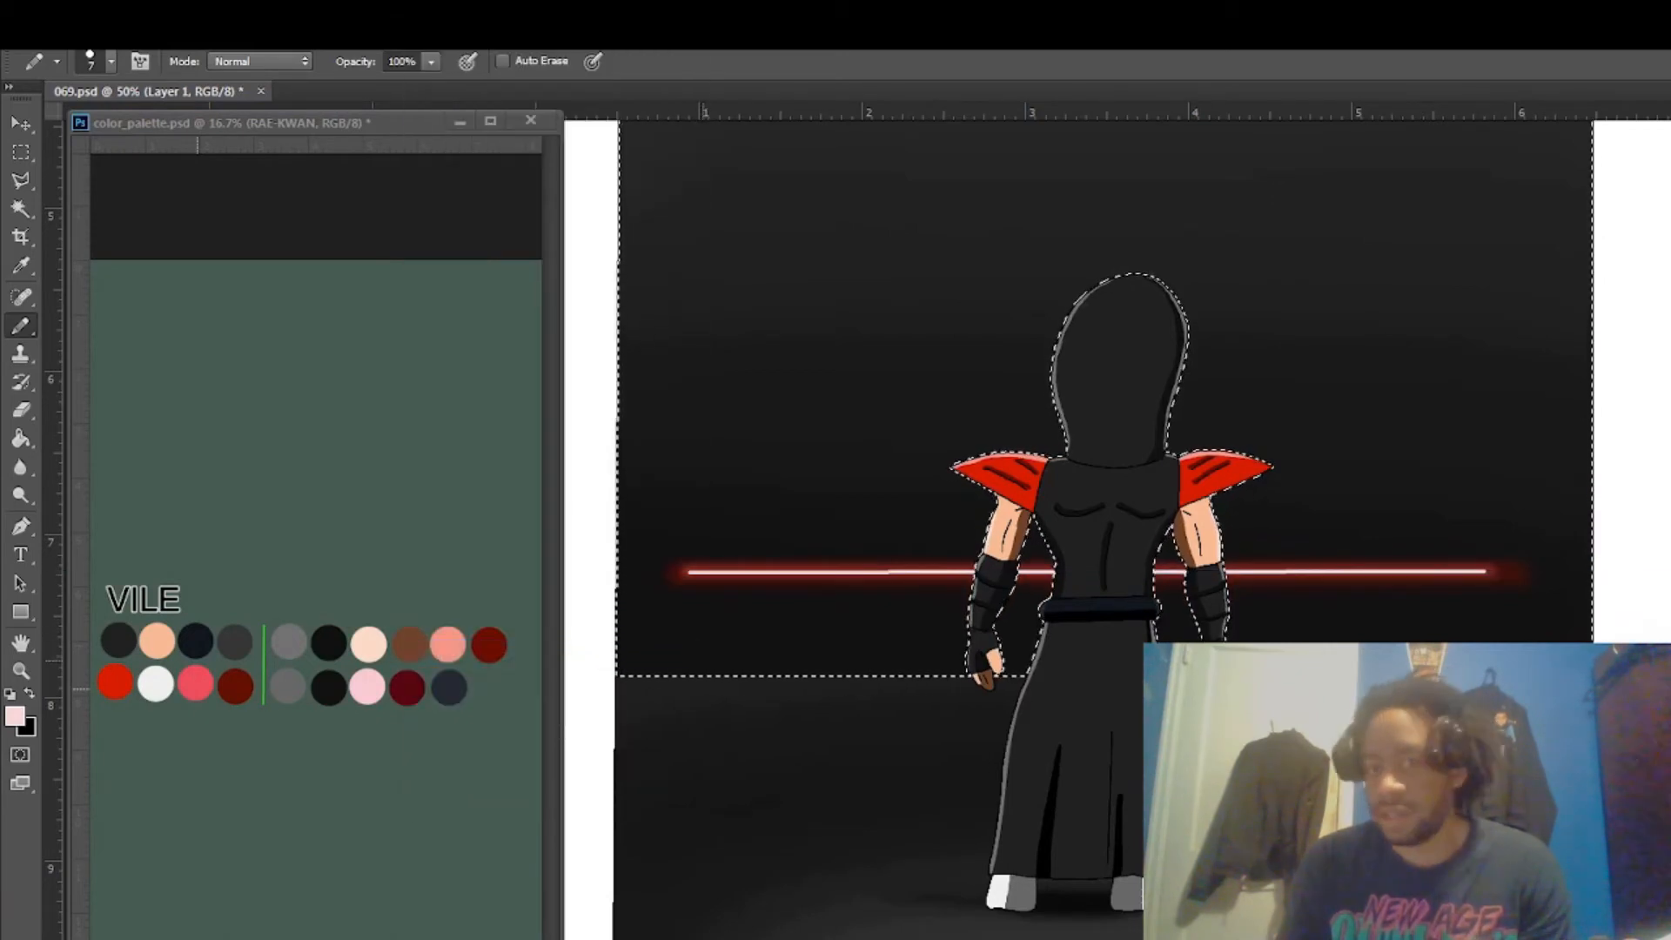
Deselect the wall area and close color_palette.psd, saving its changes.
{"action": "key", "text": "ctrl+minus"}
{"action": "key", "text": "ctrl+minus"}
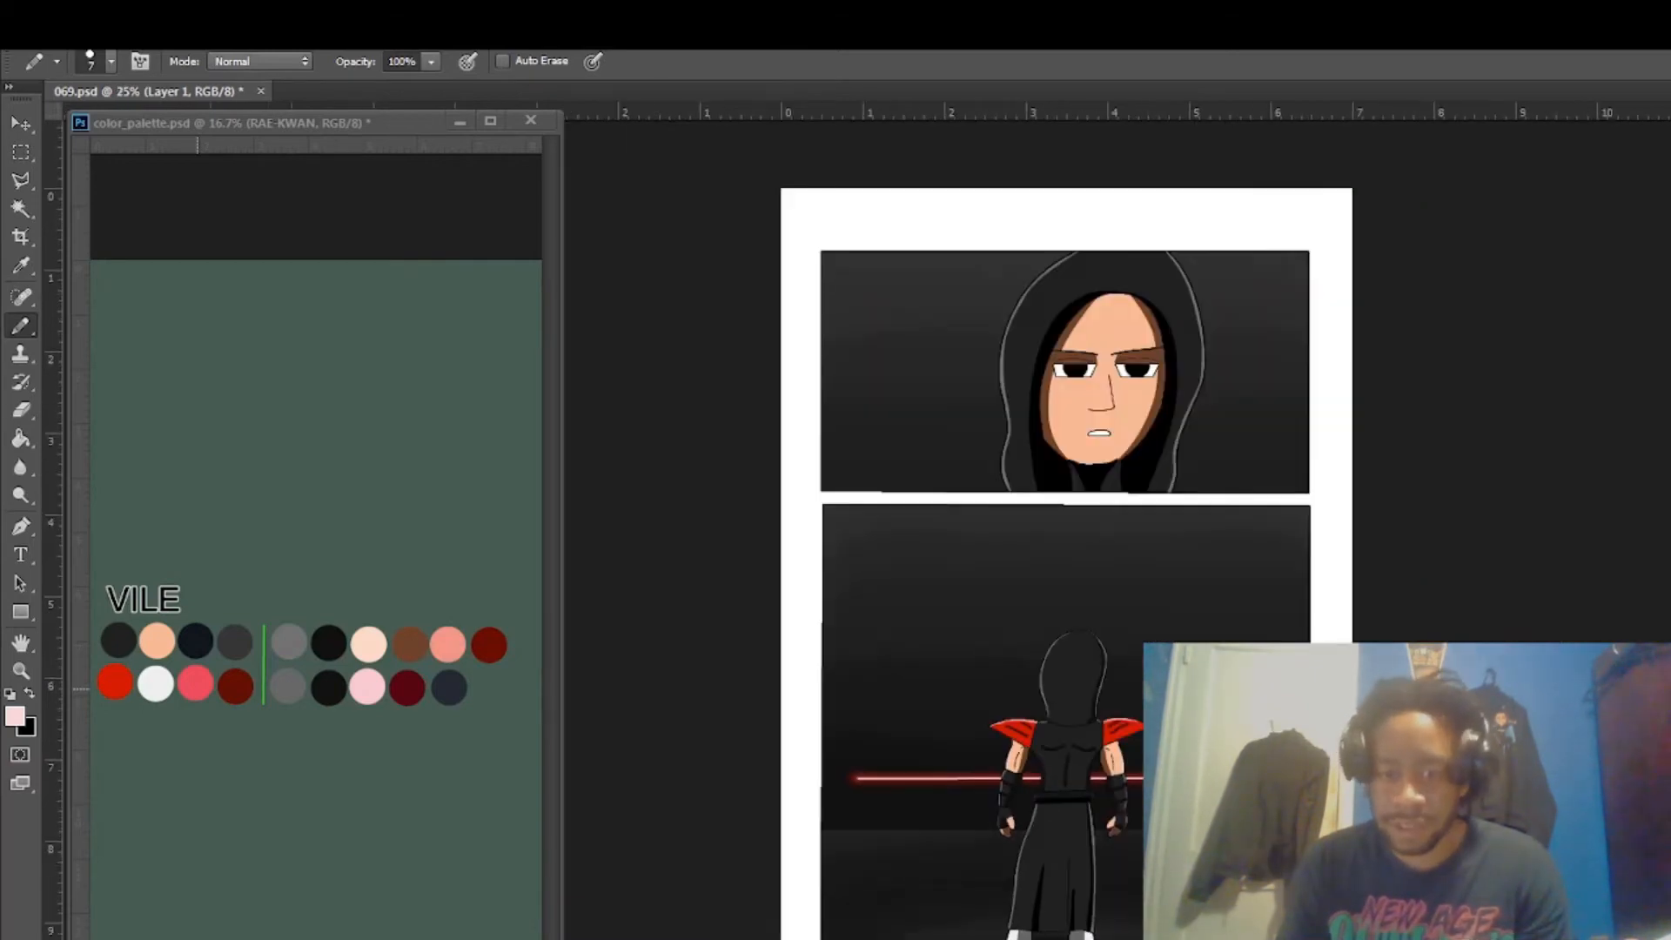
{"action": "left_click", "coordinate": [289, 26]}
{"action": "left_click", "coordinate": [354, 78]}
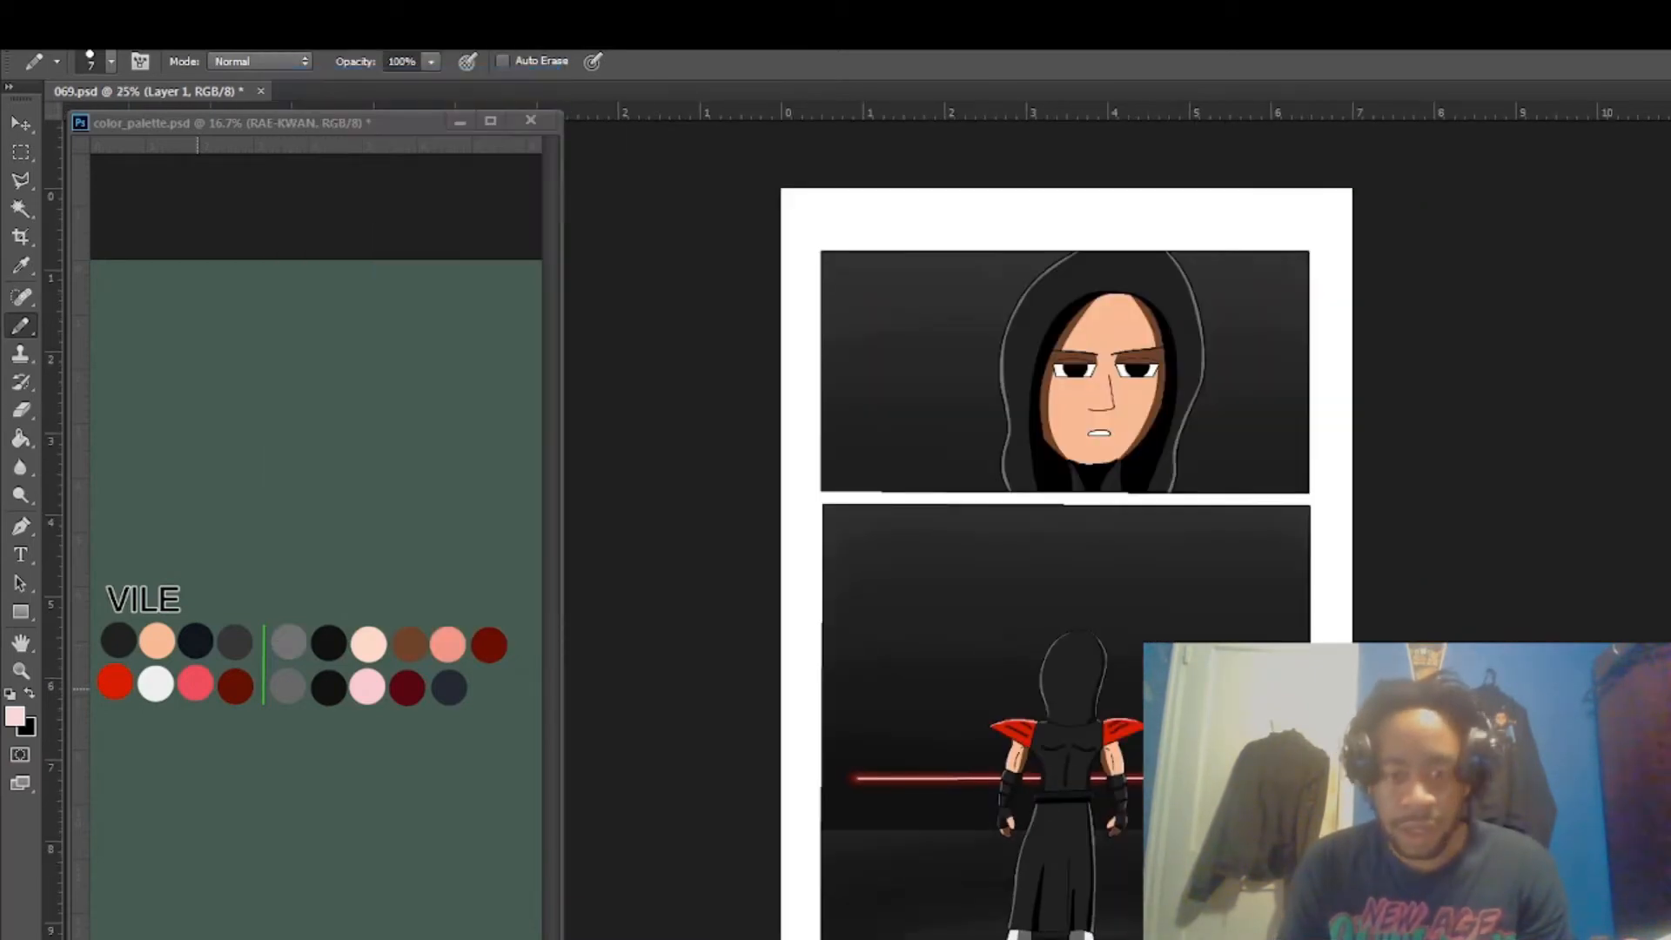
{"action": "left_click", "coordinate": [61, 26]}
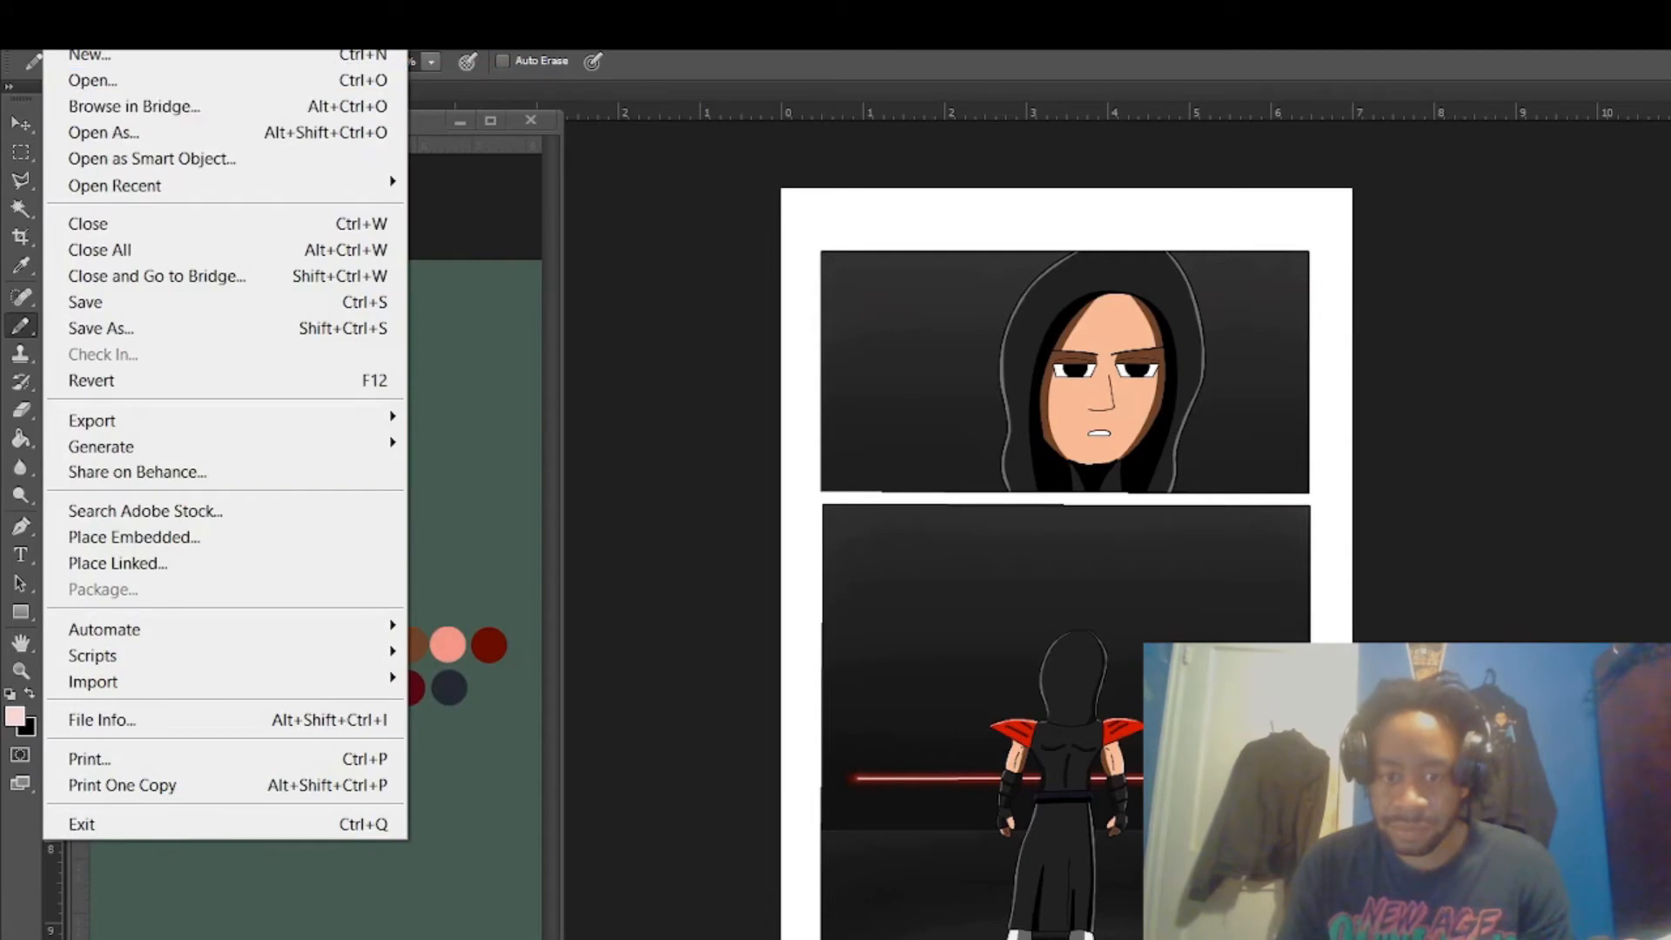
{"action": "left_click", "coordinate": [88, 224]}
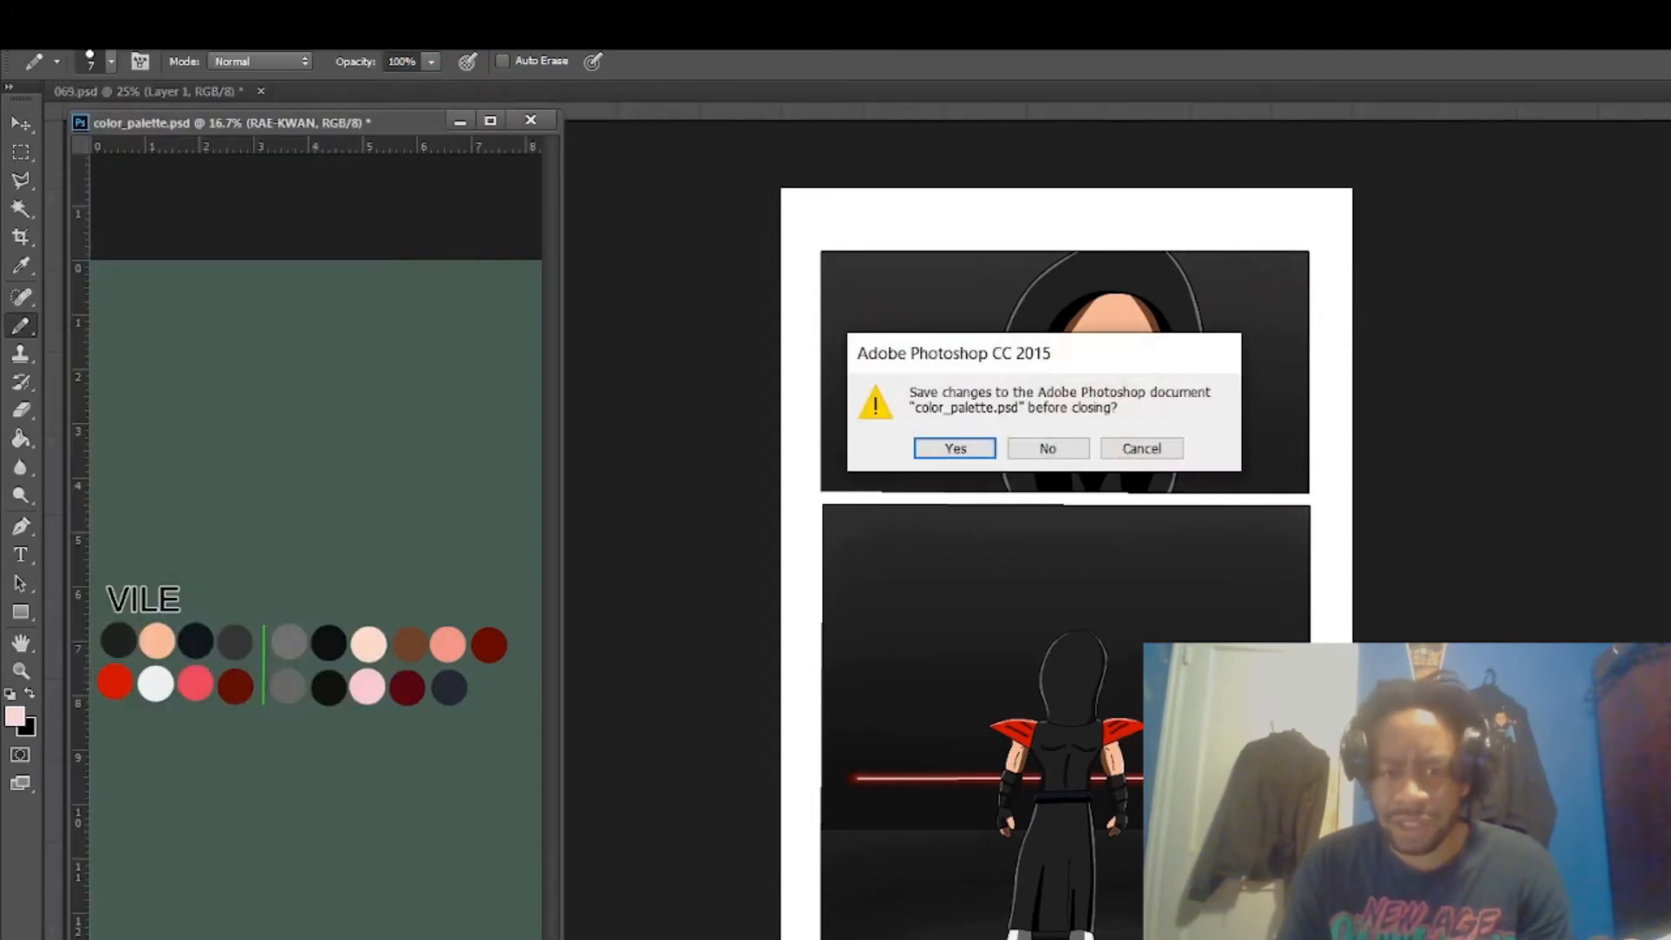
{"action": "left_click", "coordinate": [955, 447]}
Open the reservior2 image from the environments folder.
{"action": "left_click", "coordinate": [61, 26]}
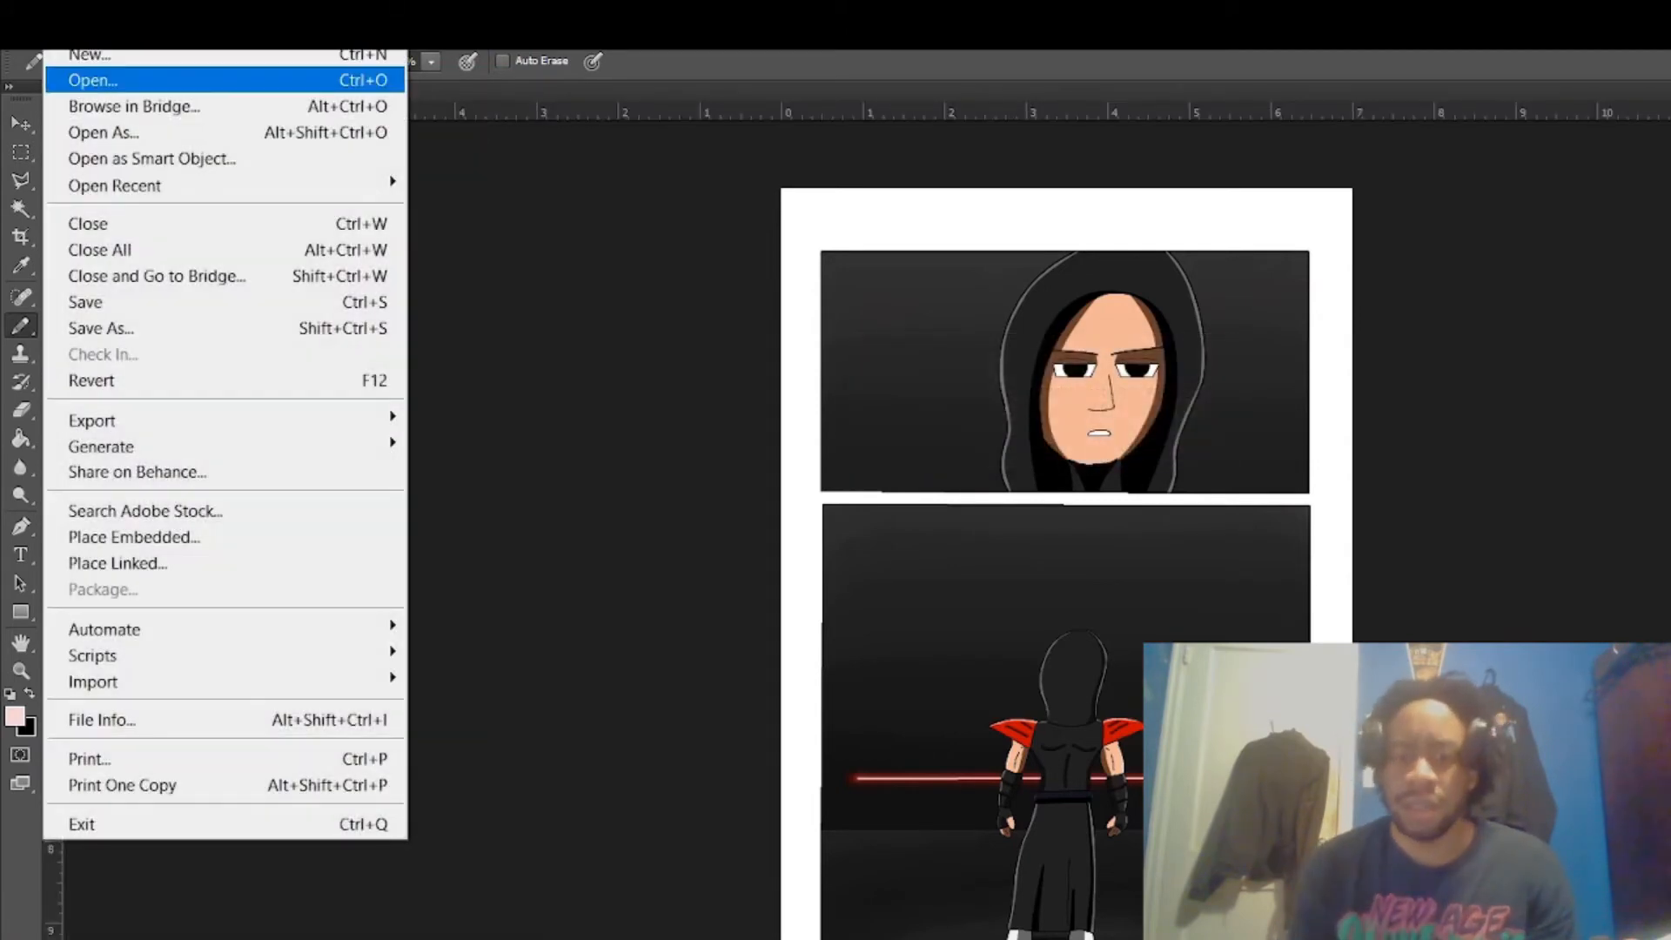
{"action": "left_click", "coordinate": [87, 41]}
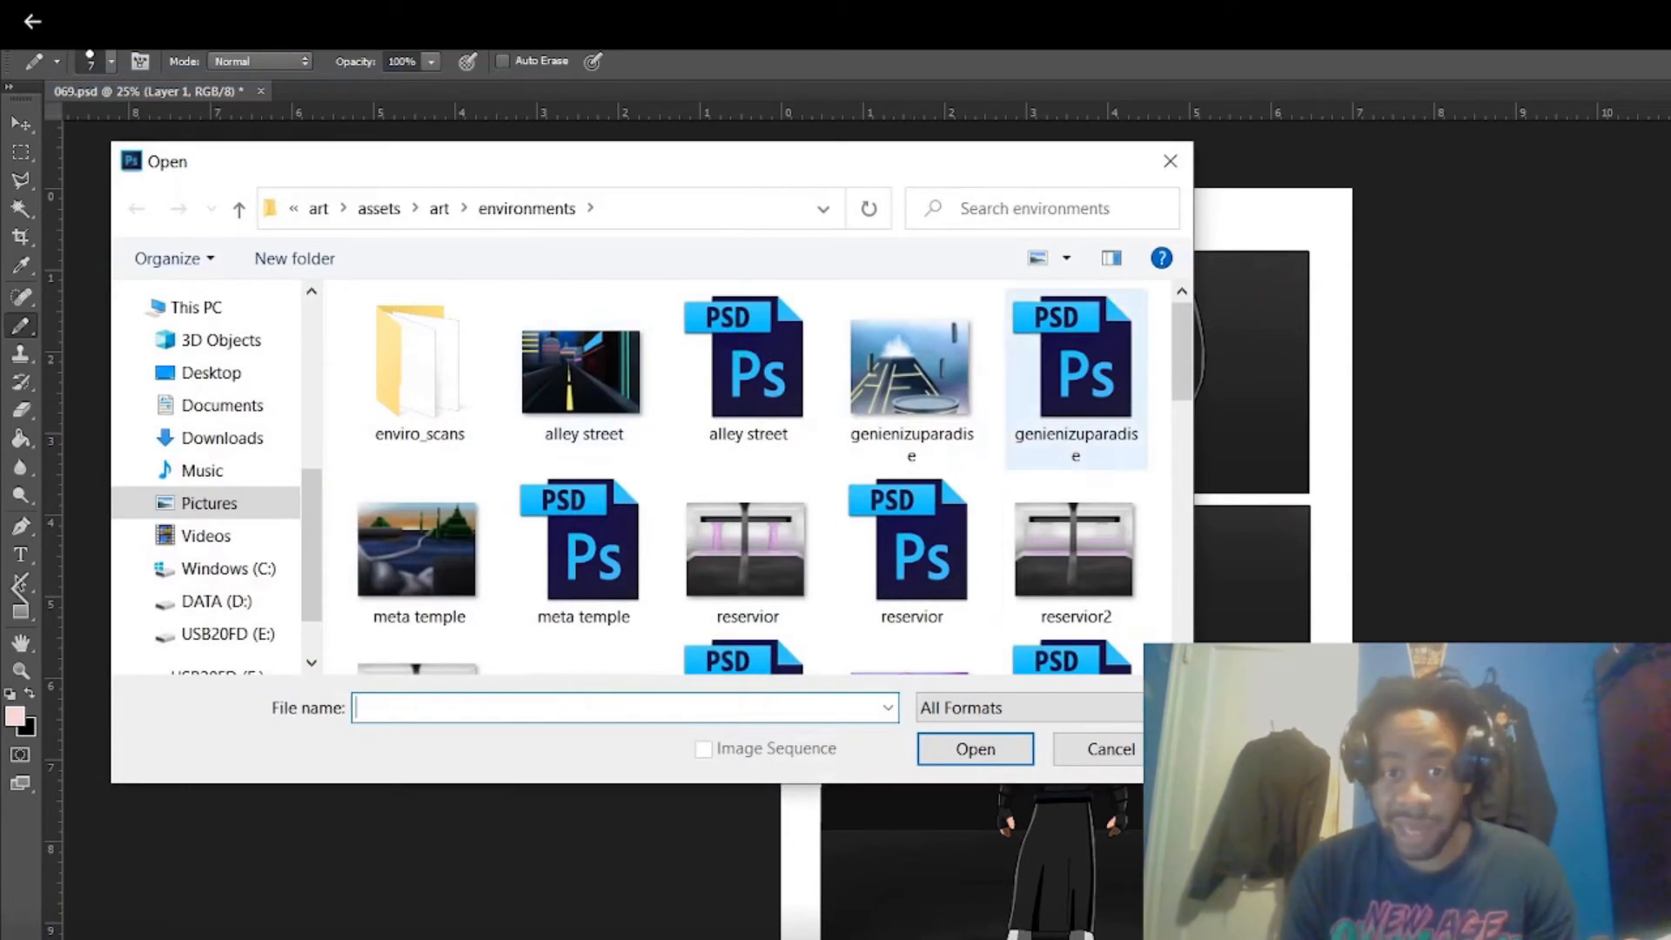
{"action": "scroll", "coordinate": [1076, 375], "scroll_direction": "down", "scroll_amount": 1}
{"action": "left_click", "coordinate": [1076, 383]}
{"action": "key", "text": "Return"}
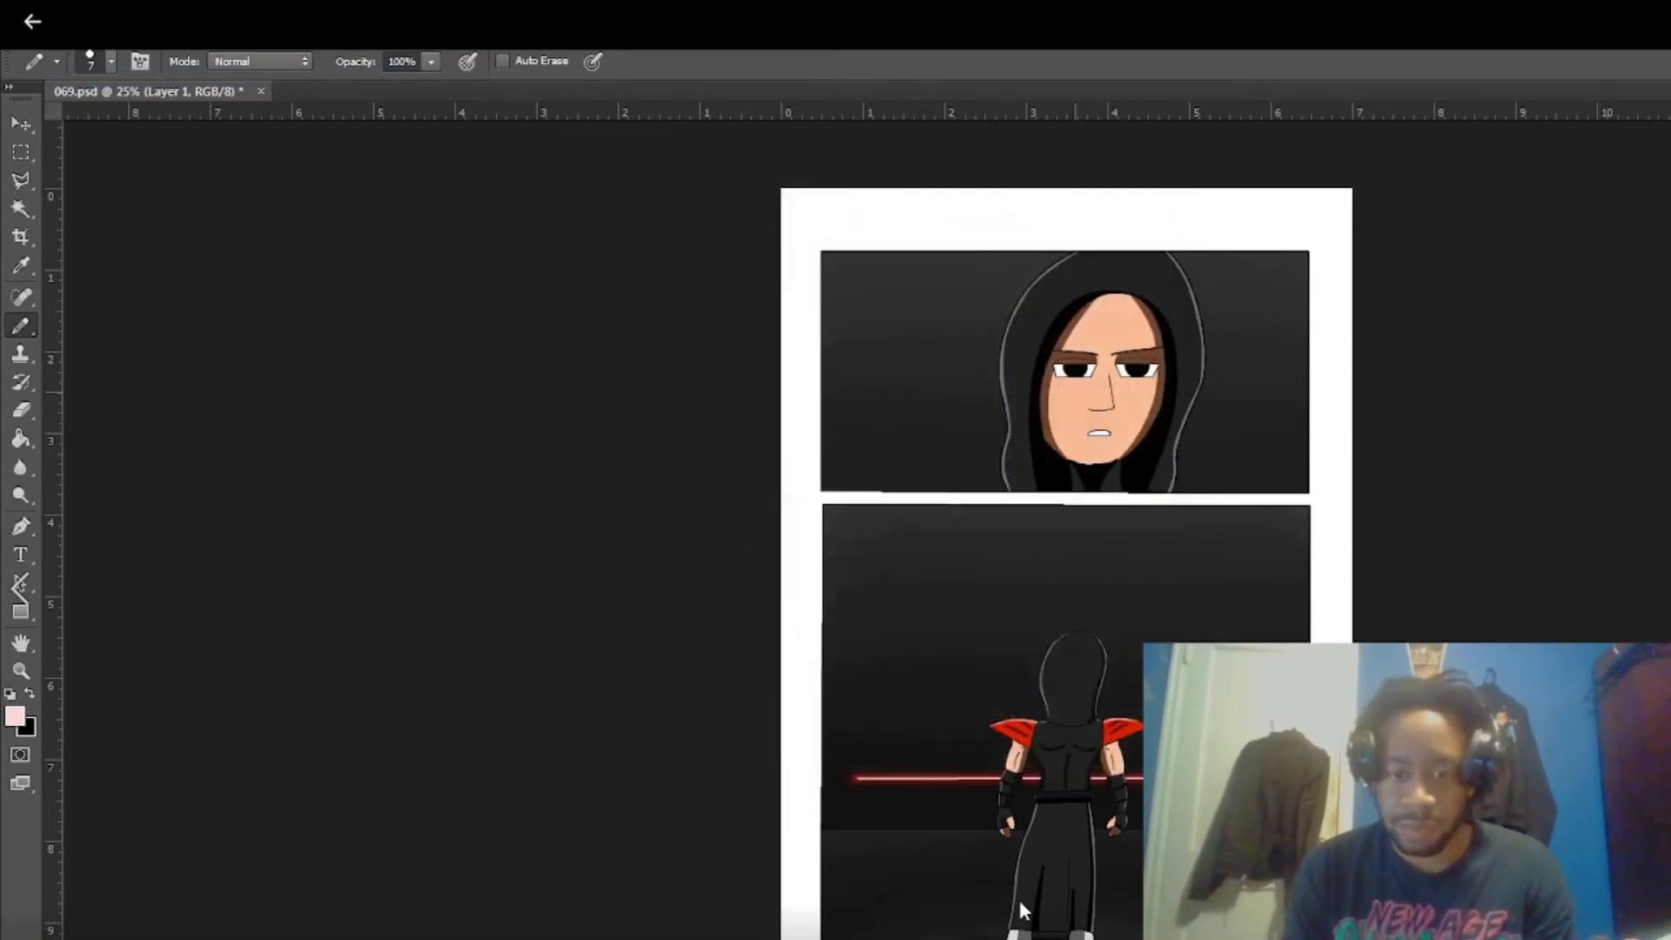
Select the entire reservior2.png image and copy it with Copy Merged.
{"action": "left_click", "coordinate": [296, 26]}
{"action": "left_click", "coordinate": [300, 56]}
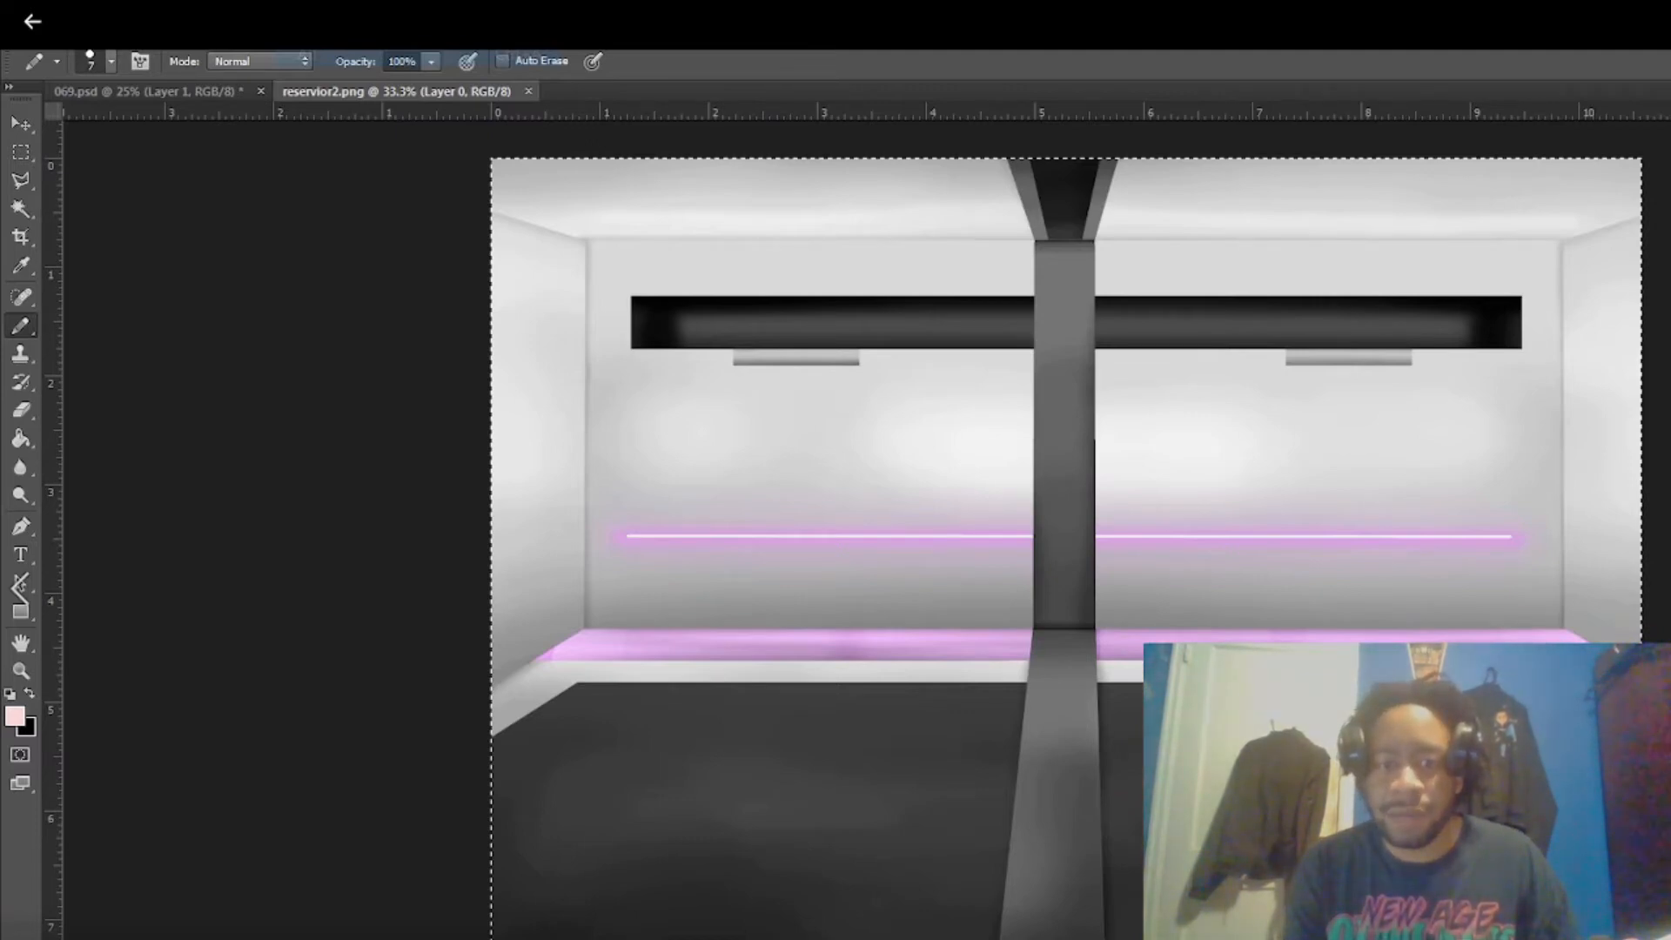
{"action": "left_click", "coordinate": [98, 40]}
{"action": "left_click", "coordinate": [155, 237]}
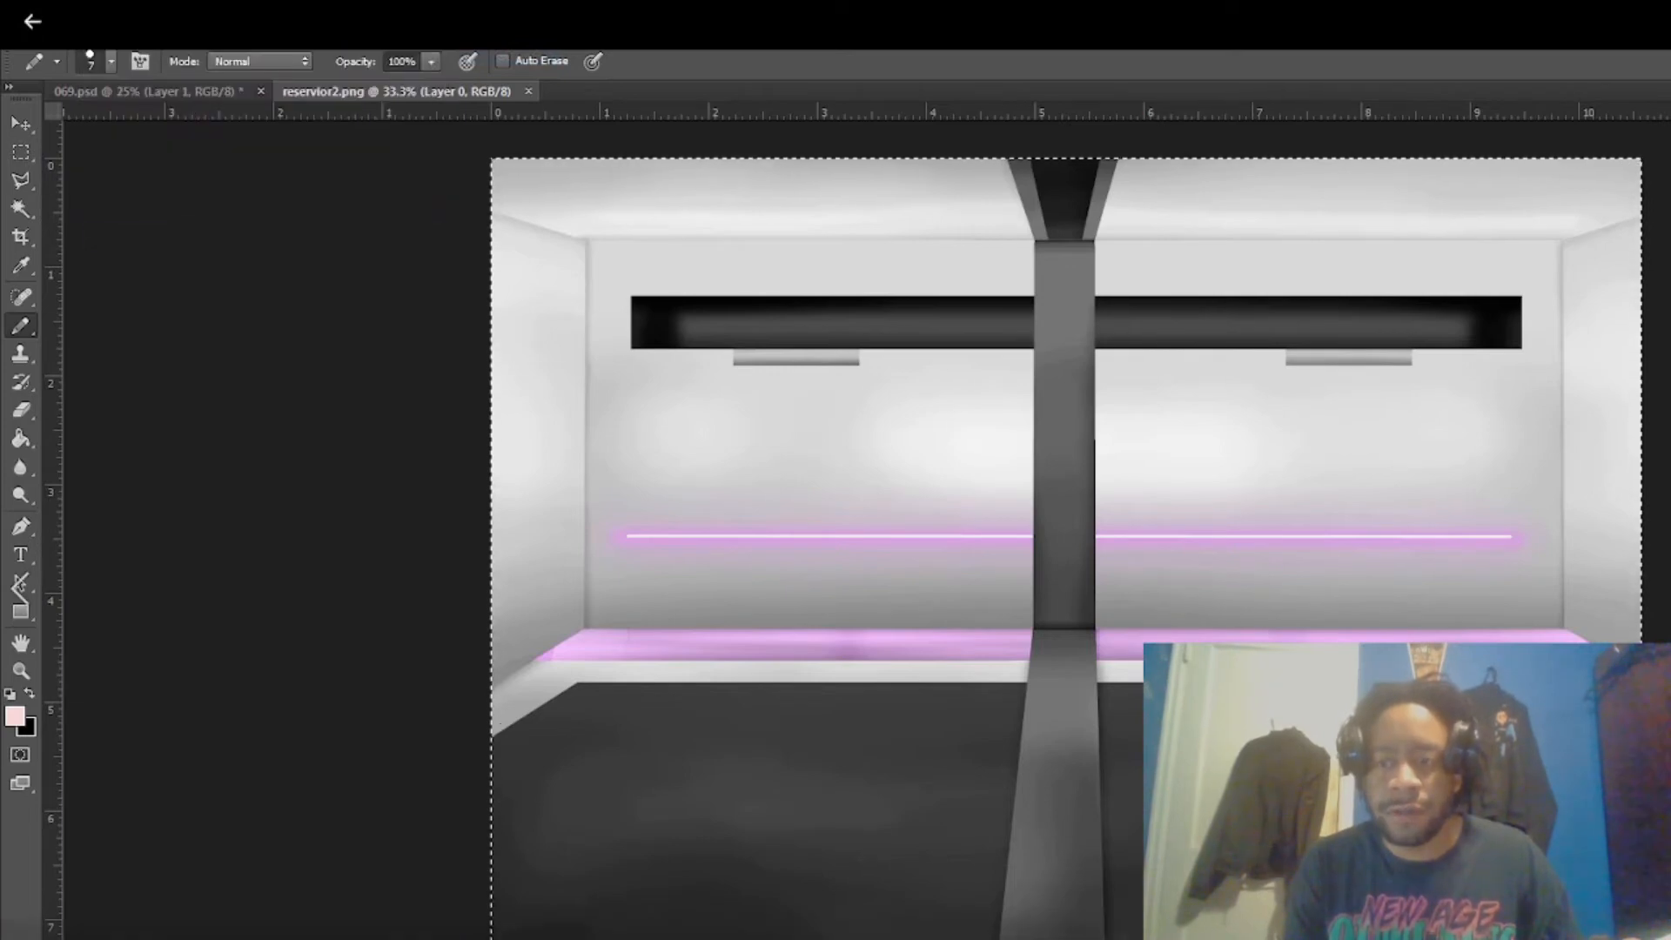
Paste the copied reservior2 image into 069.psd as a new layer.
{"action": "left_click", "coordinate": [98, 39]}
{"action": "left_click", "coordinate": [155, 236]}
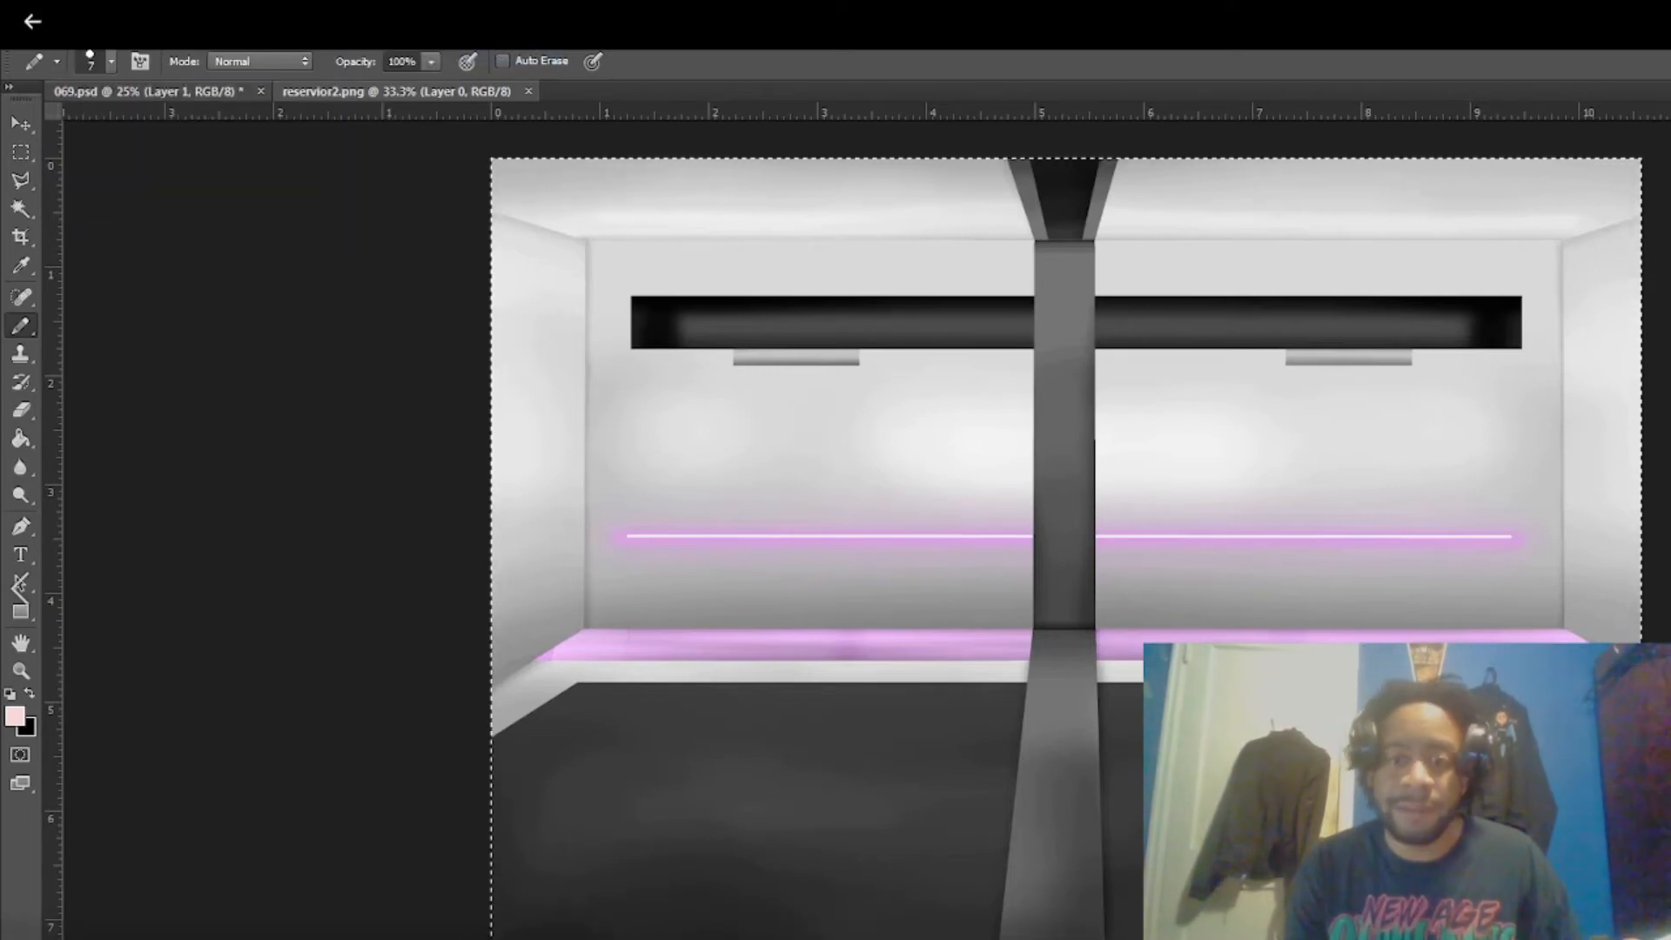
{"action": "left_click", "coordinate": [148, 91]}
{"action": "key", "text": "w"}
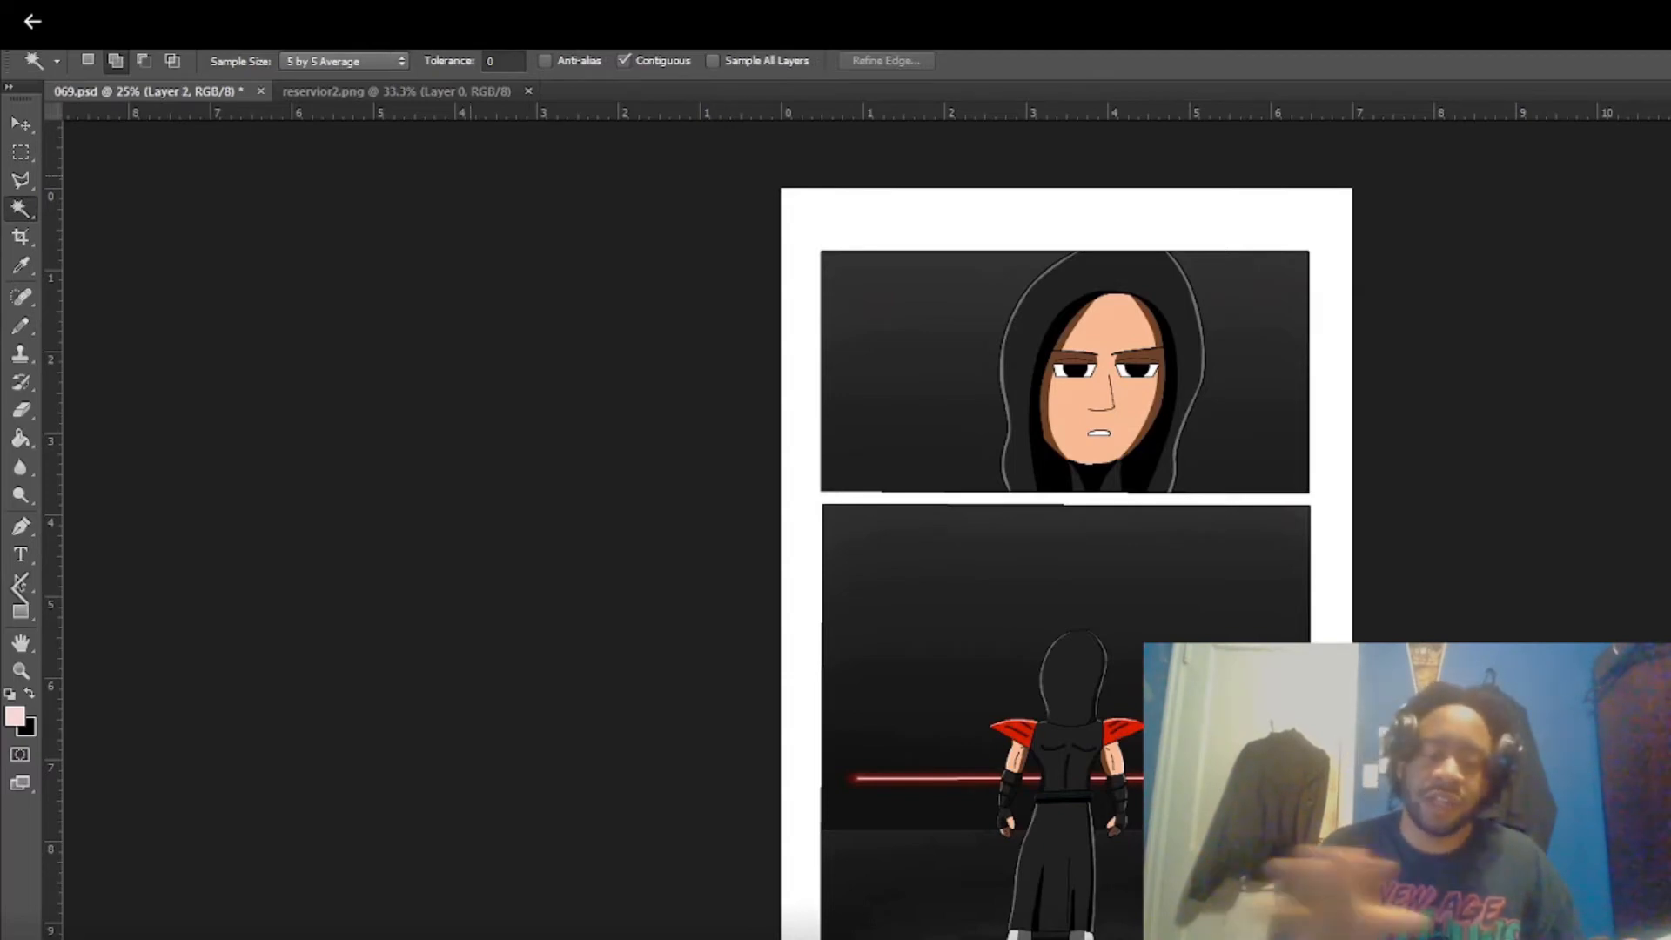
{"action": "left_click", "coordinate": [97, 39]}
{"action": "left_click", "coordinate": [139, 262]}
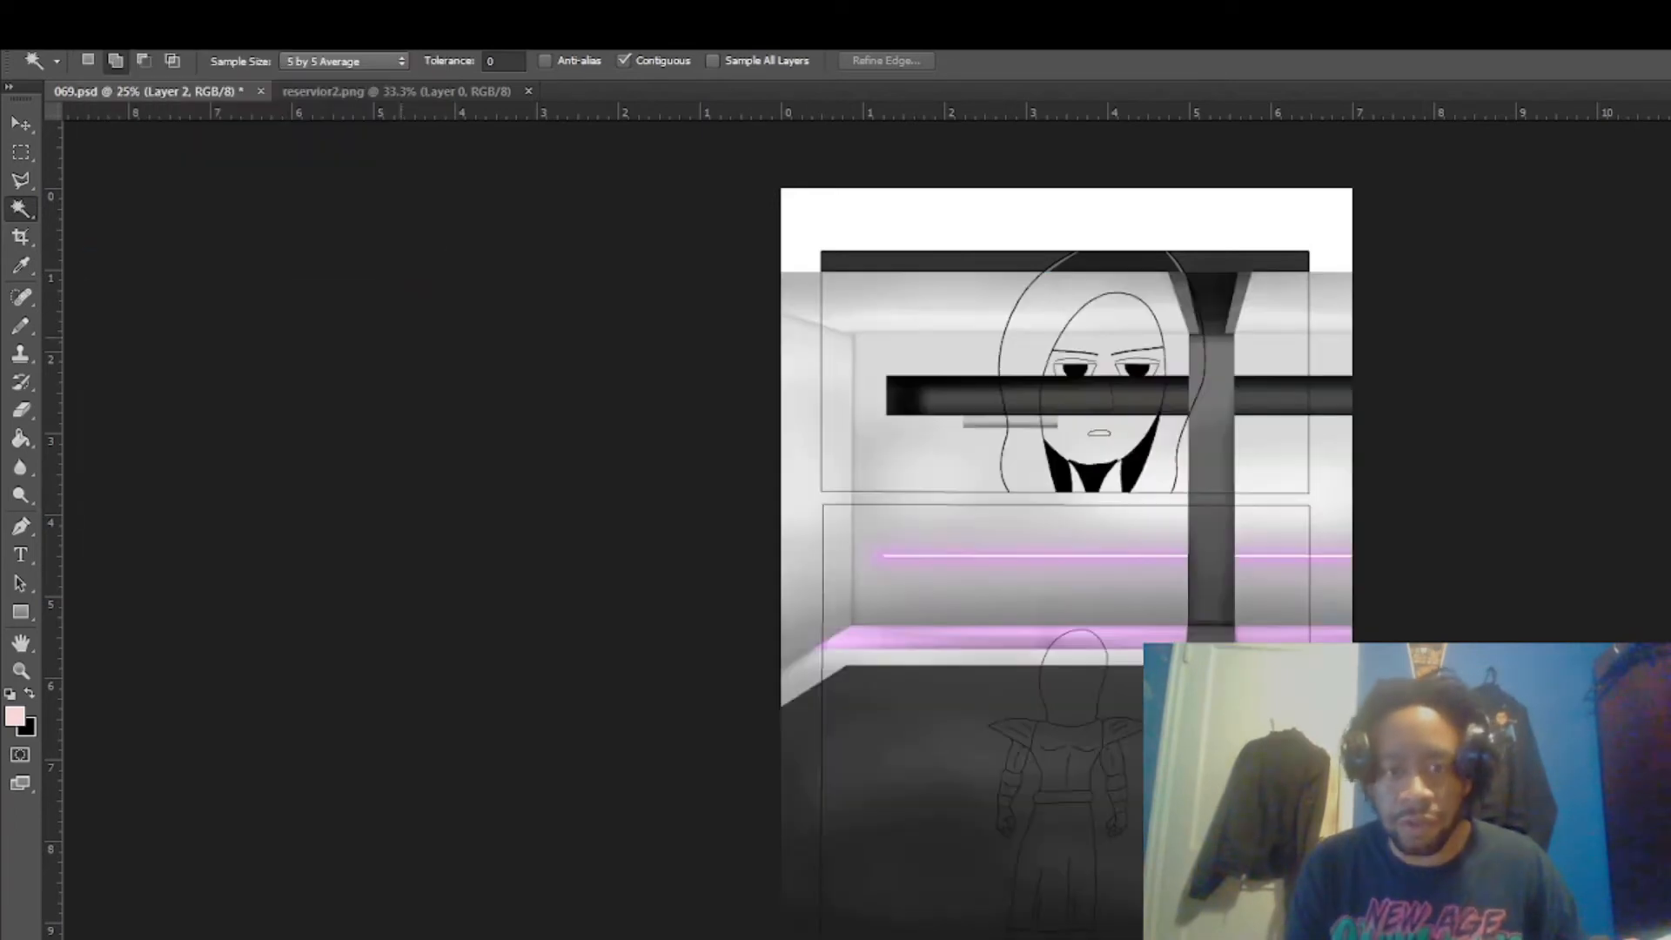
Scale the pasted room image proportionally to about 43.6% and place it over the second panel.
{"action": "key", "text": "ctrl+t"}
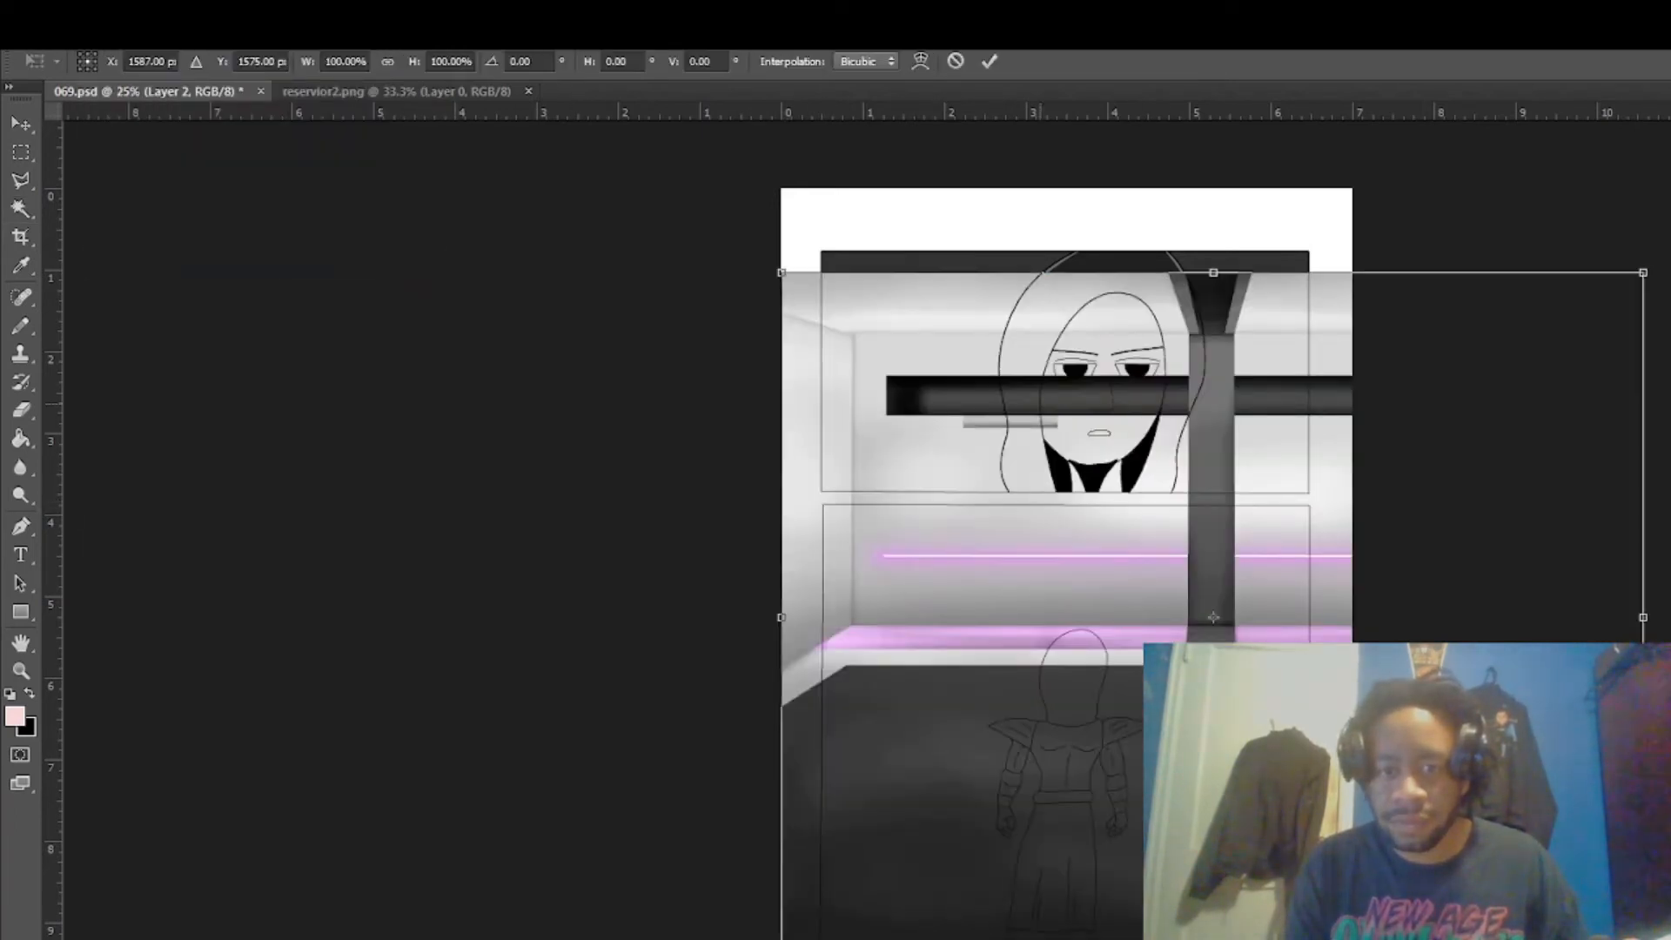
{"action": "left_click_drag", "start_coordinate": [782, 272], "coordinate": [1269, 663]}
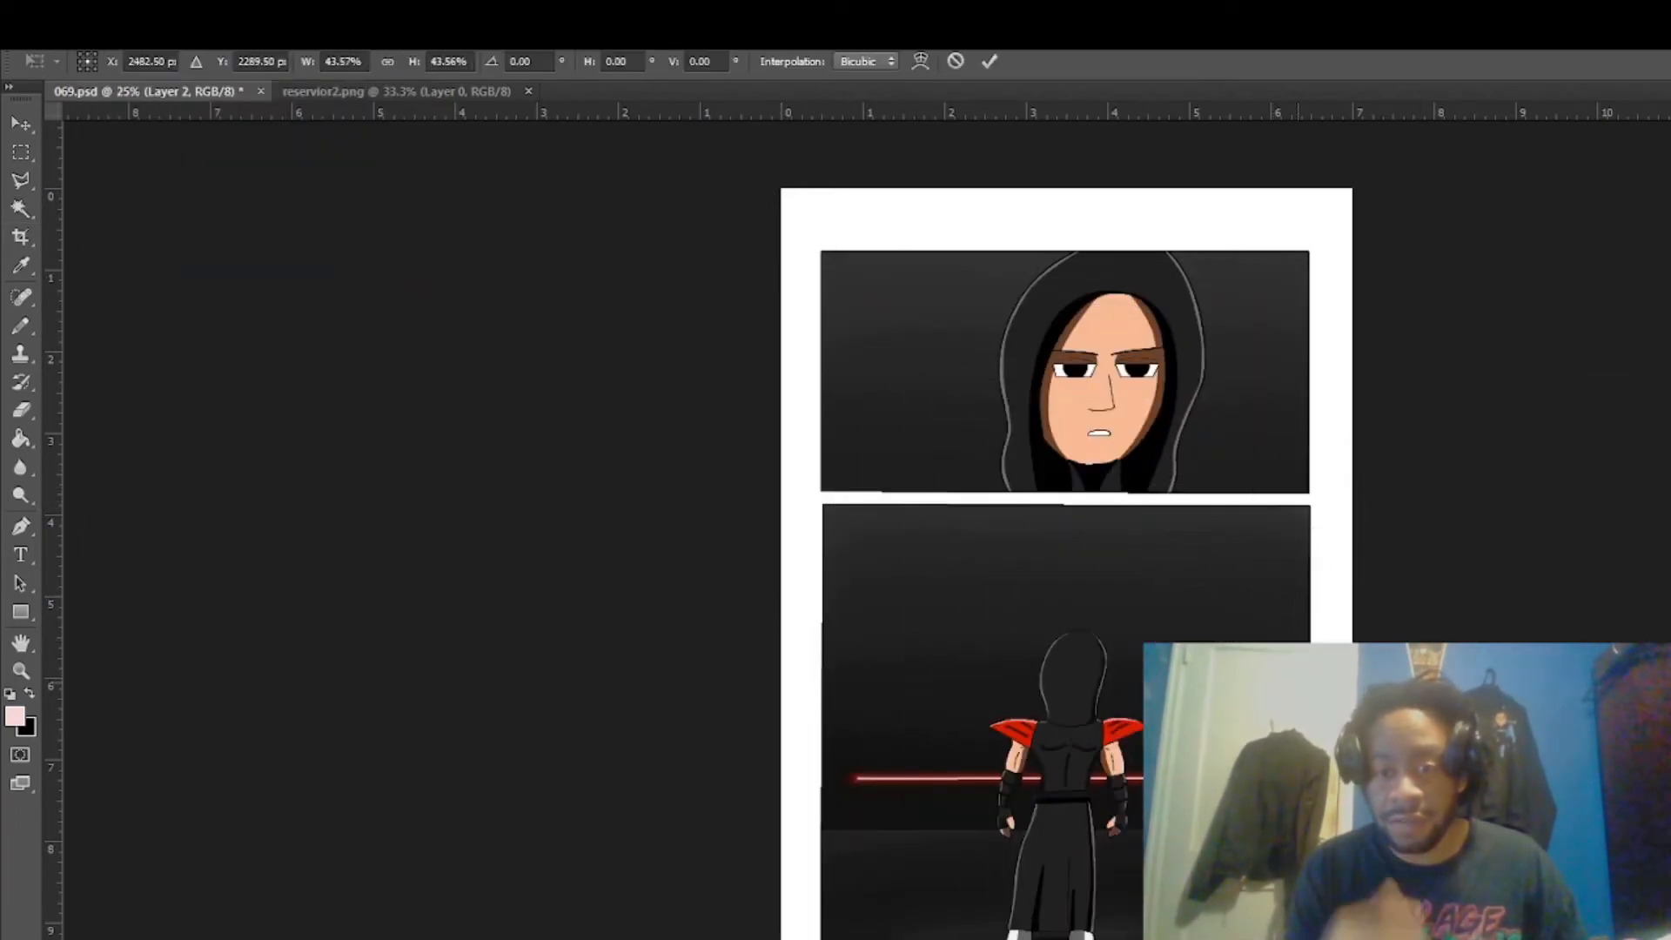
{"action": "left_click_drag", "start_coordinate": [1338, 750], "coordinate": [952, 603]}
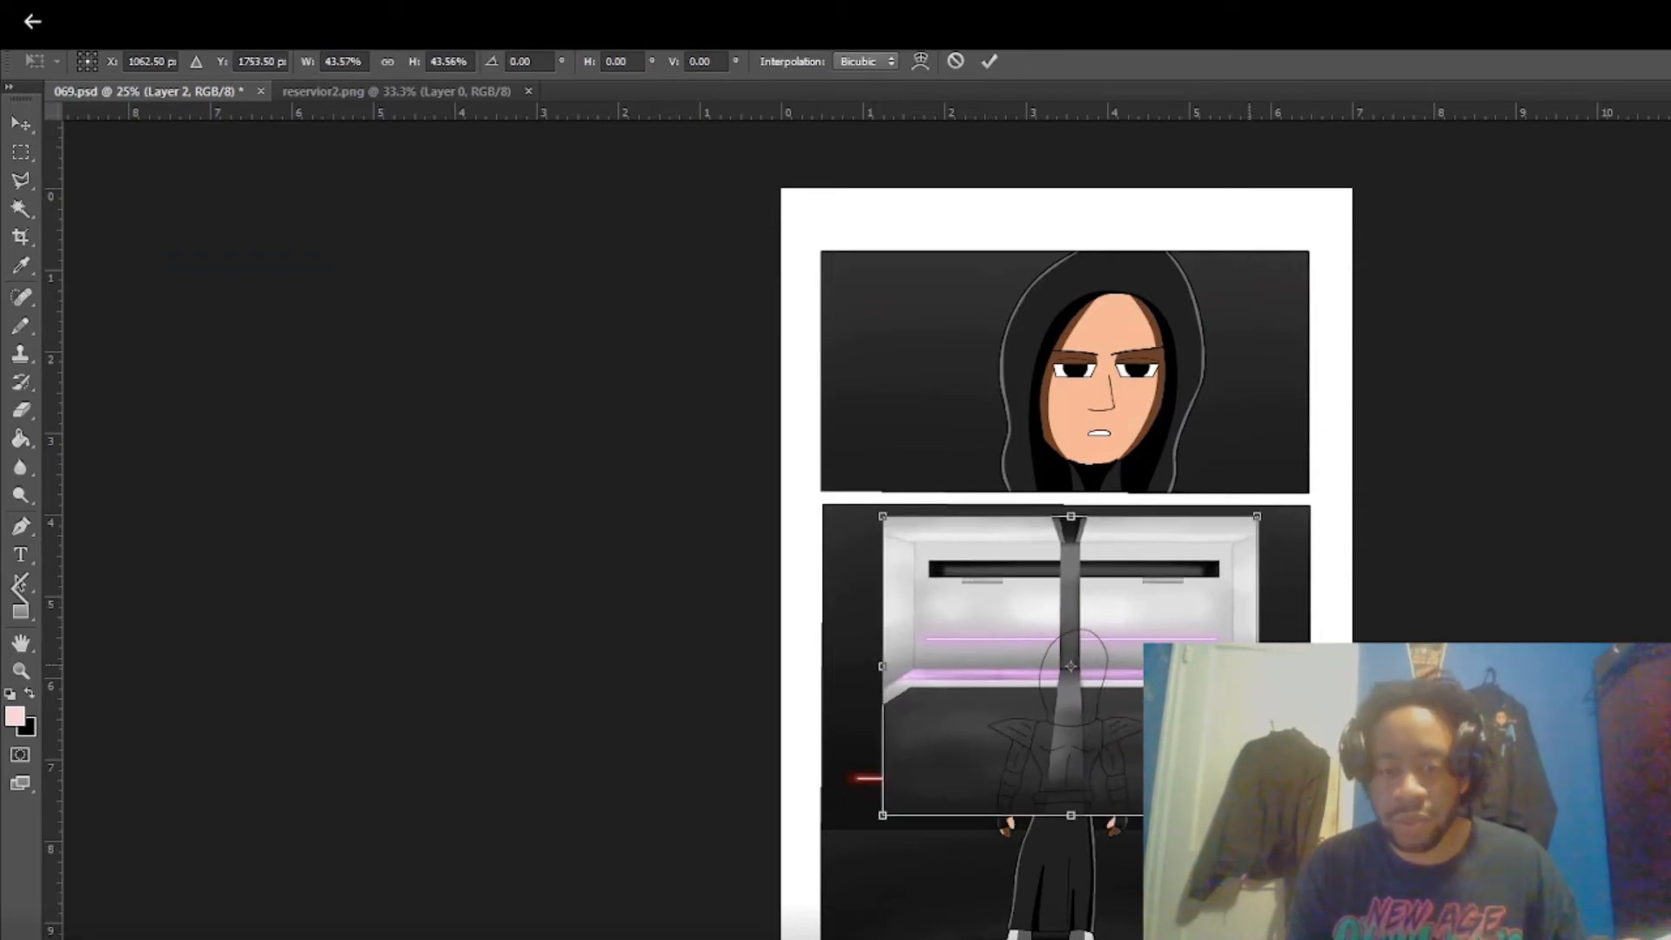
Reshape the room image to about 47.67% width and 32.15% height, centre it in the second panel's upper part, and apply the transform.
{"action": "left_click_drag", "start_coordinate": [1257, 666], "coordinate": [1281, 665]}
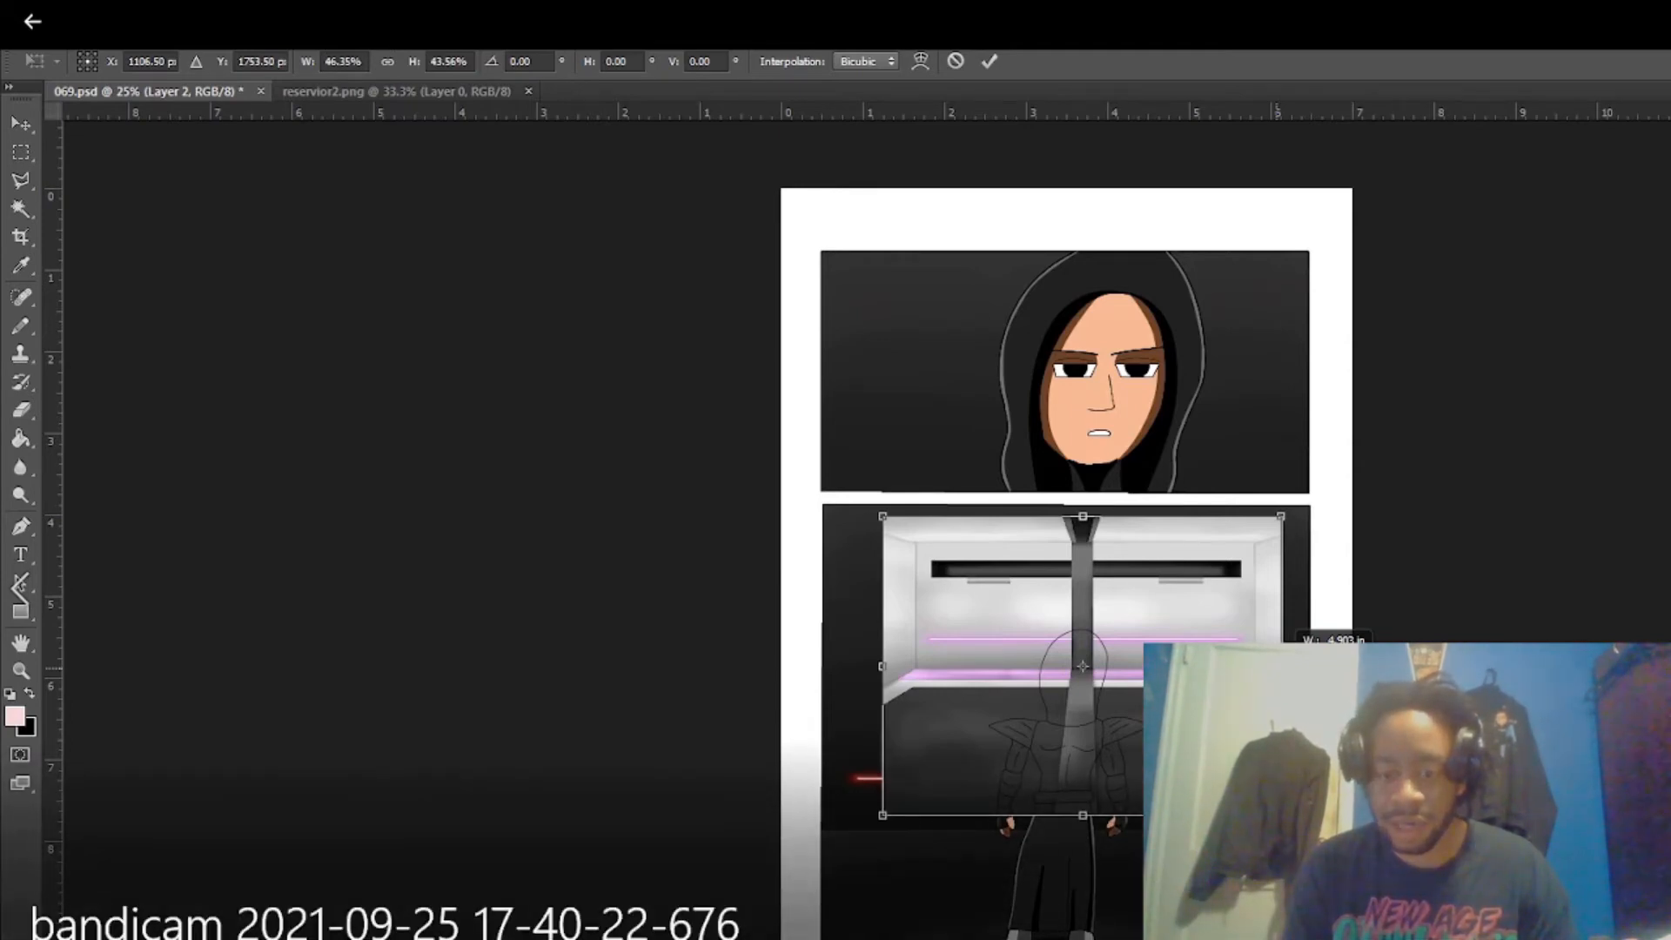
{"action": "left_click_drag", "start_coordinate": [1280, 666], "coordinate": [1283, 666]}
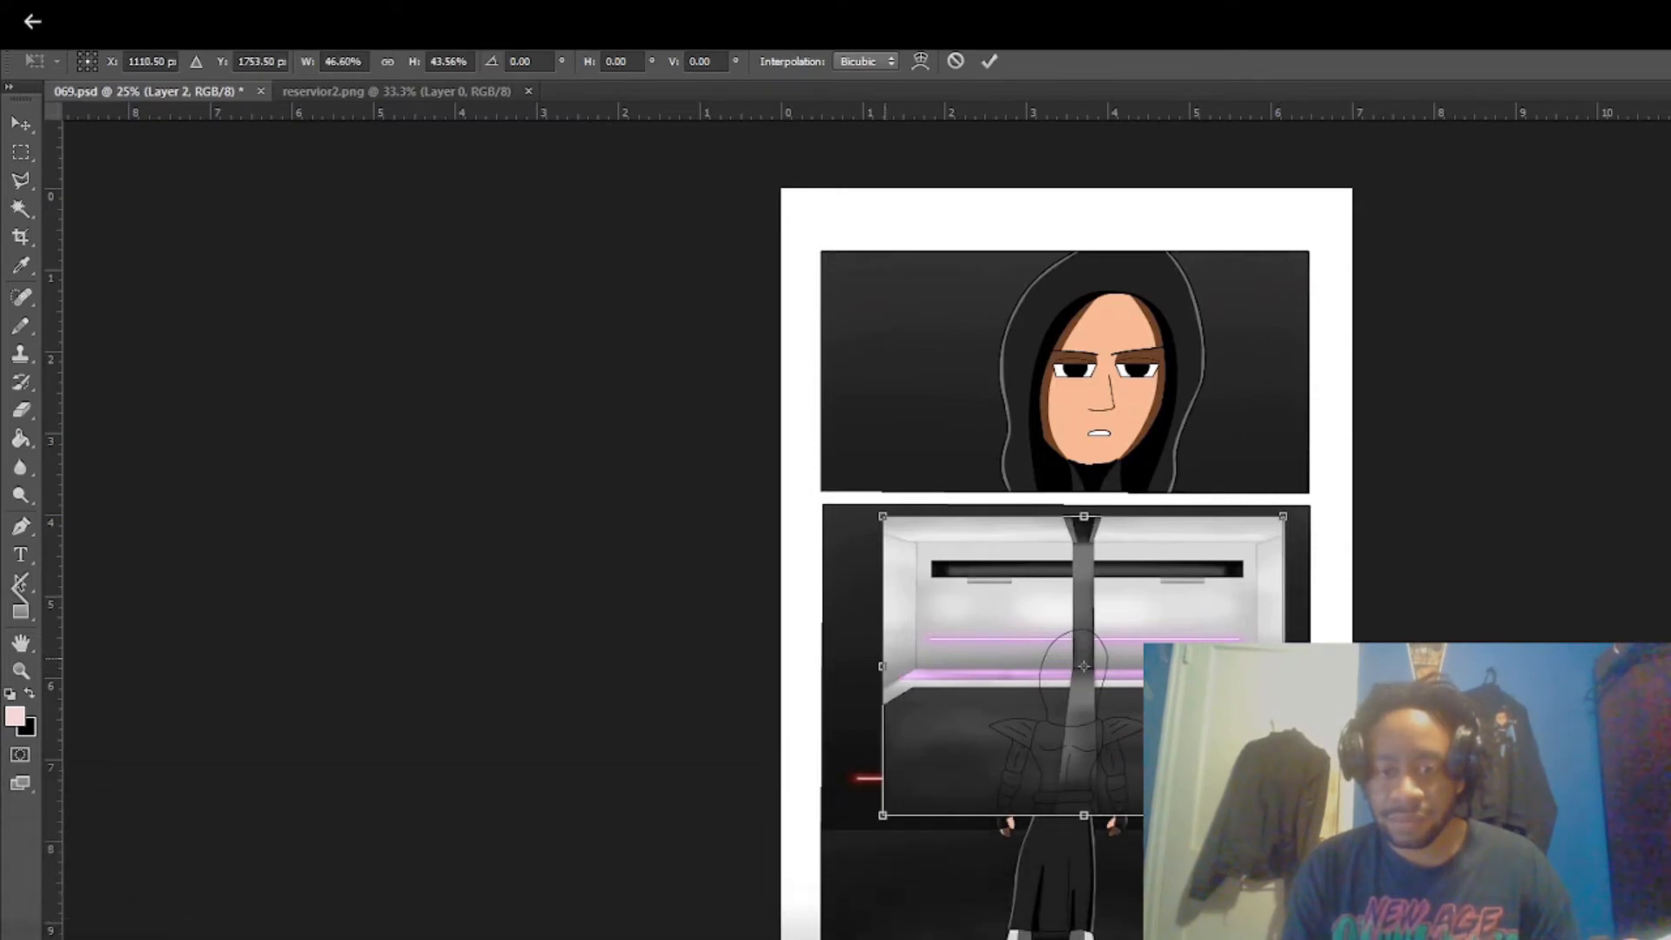
{"action": "left_click_drag", "start_coordinate": [882, 666], "coordinate": [843, 666]}
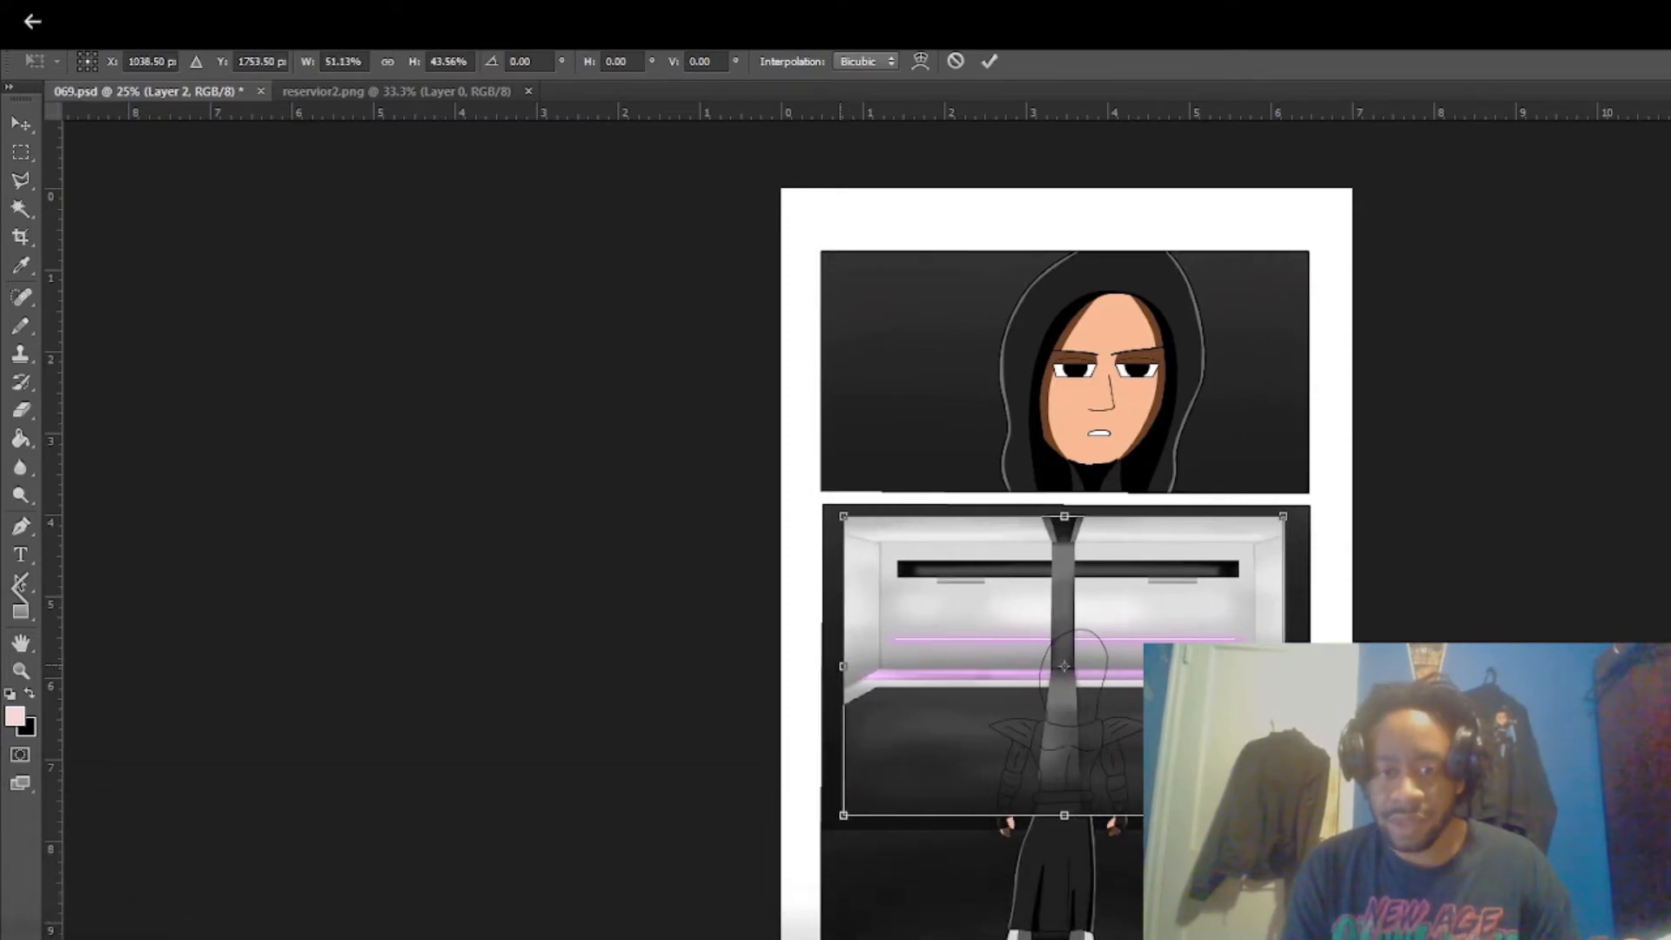
{"action": "left_click_drag", "start_coordinate": [1065, 815], "coordinate": [1064, 757]}
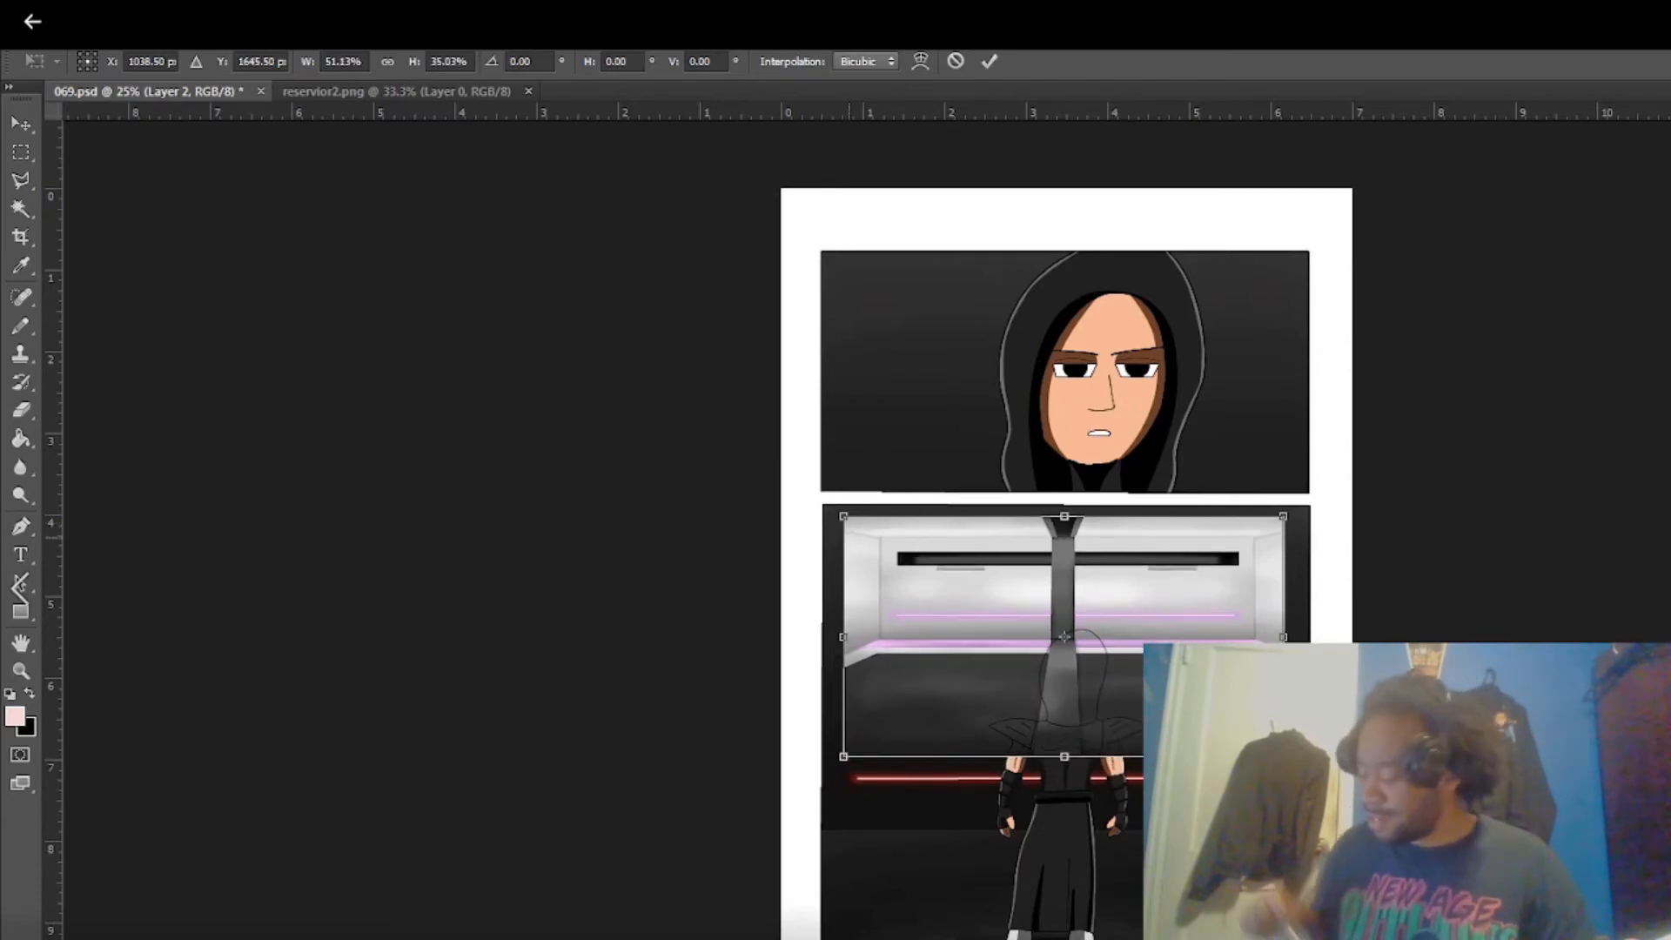
{"action": "left_click_drag", "start_coordinate": [843, 636], "coordinate": [892, 636]}
{"action": "mouse_move", "coordinate": [927, 549]}
{"action": "left_mouse_down"}
{"action": "mouse_move", "coordinate": [875, 525]}
{"action": "mouse_move", "coordinate": [896, 536]}
{"action": "left_mouse_up"}
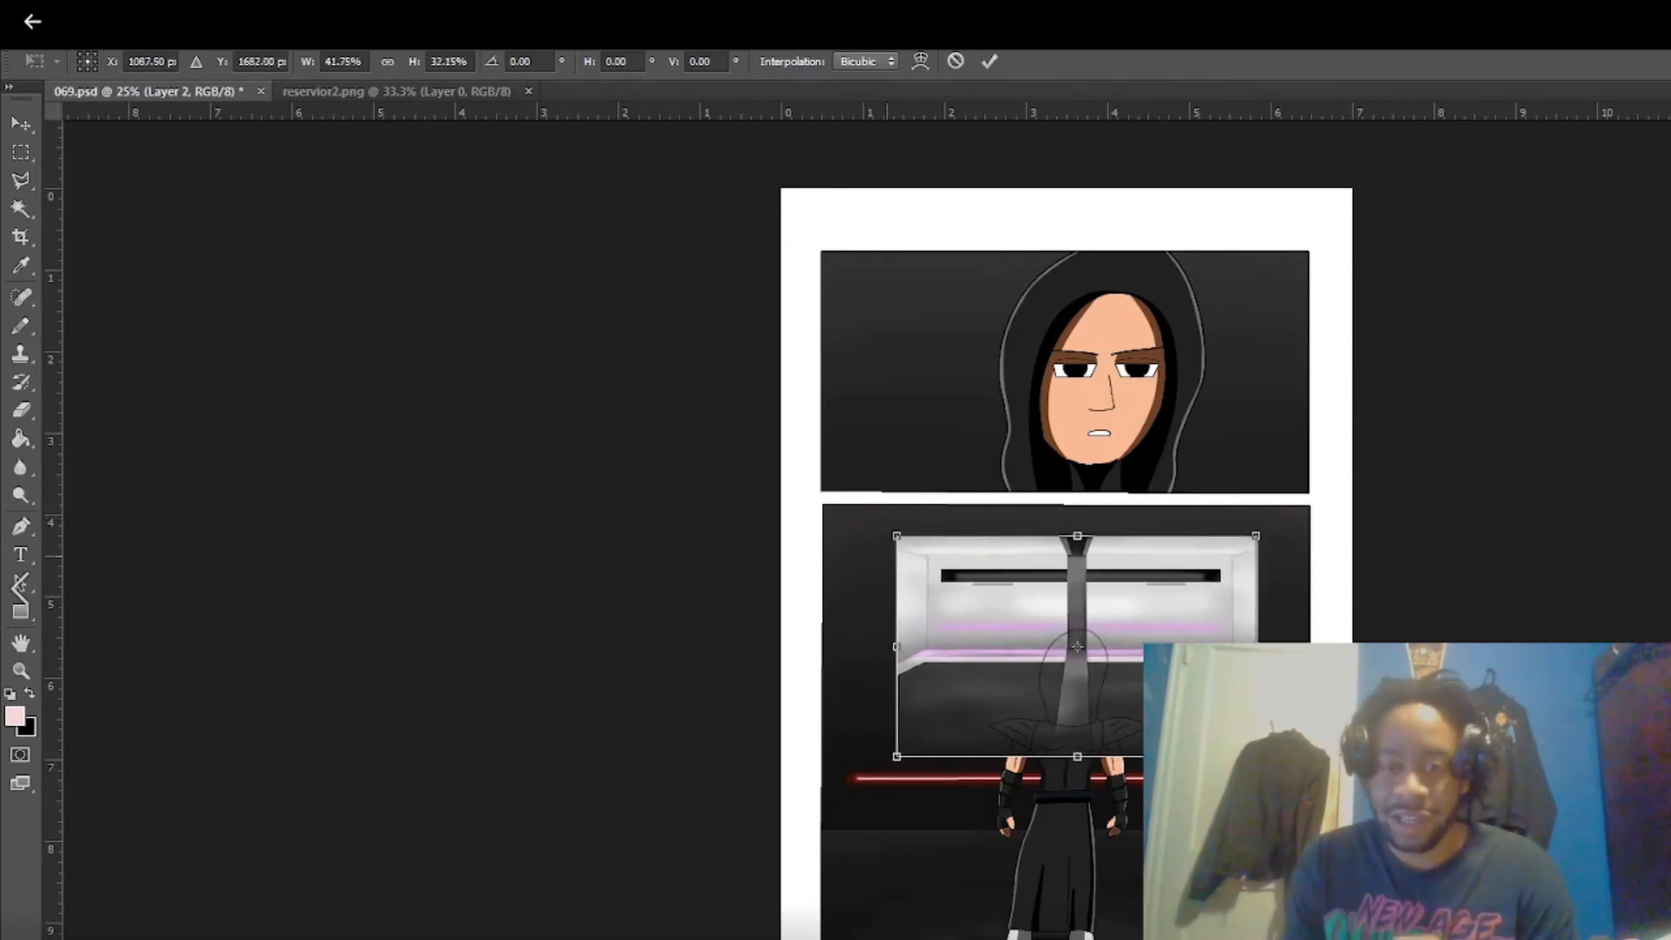
{"action": "left_click_drag", "start_coordinate": [928, 617], "coordinate": [904, 603]}
{"action": "left_click_drag", "start_coordinate": [909, 544], "coordinate": [922, 539]}
{"action": "left_click_drag", "start_coordinate": [1244, 628], "coordinate": [1268, 628]}
{"action": "left_click_drag", "start_coordinate": [885, 628], "coordinate": [859, 628]}
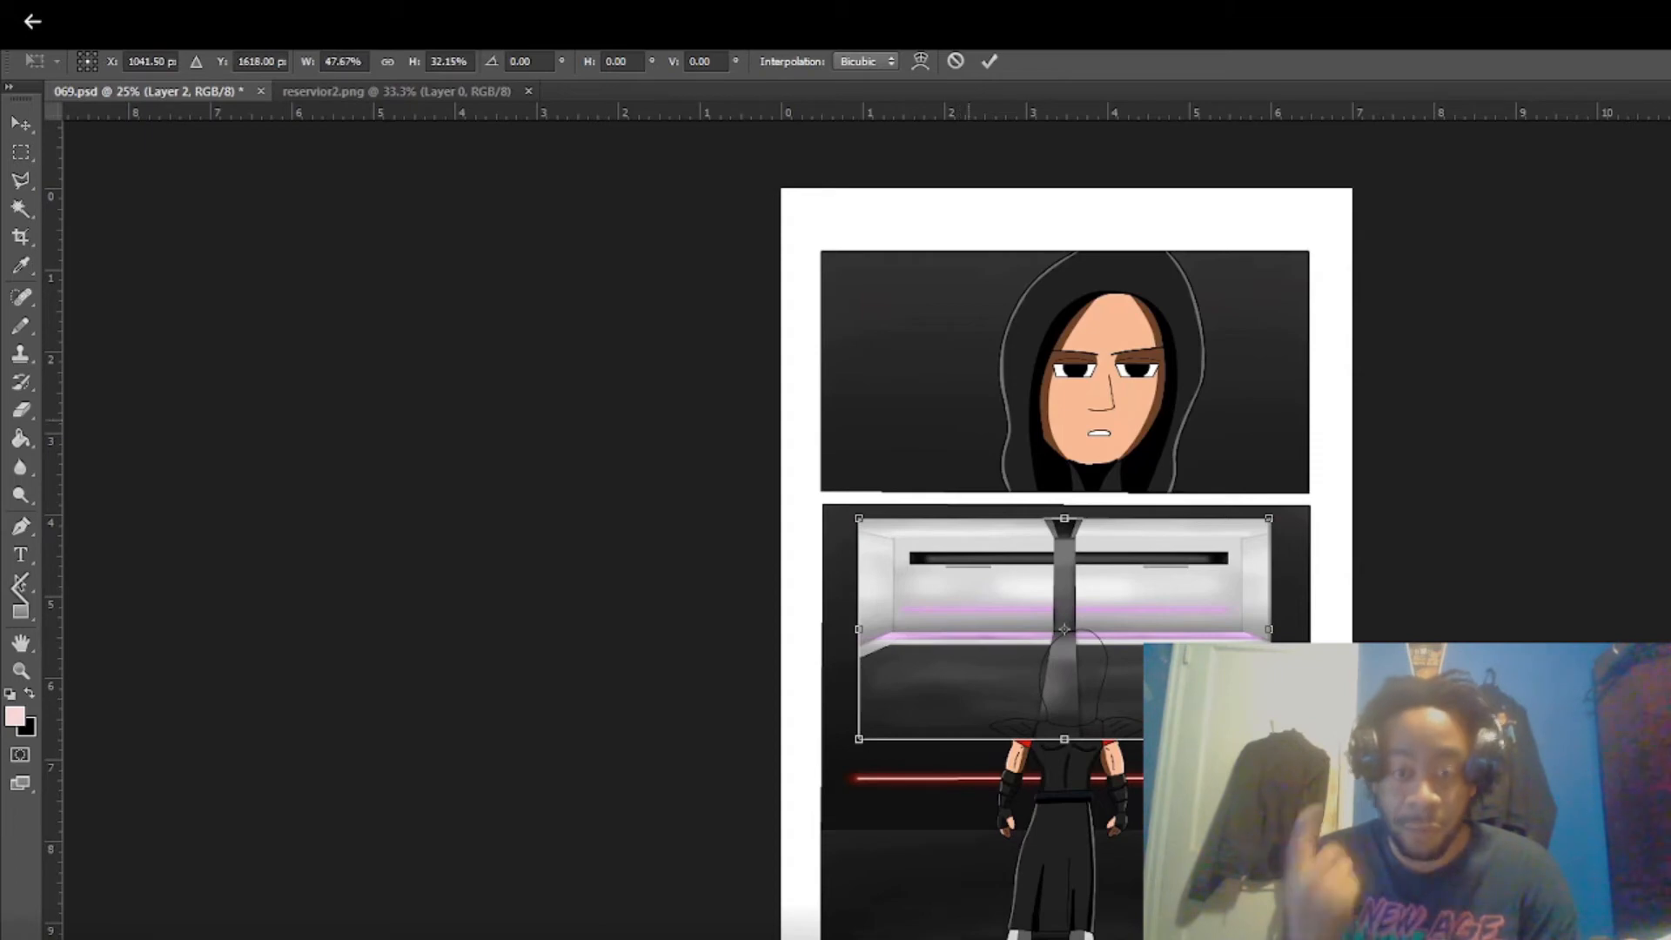
{"action": "key", "text": "Return"}
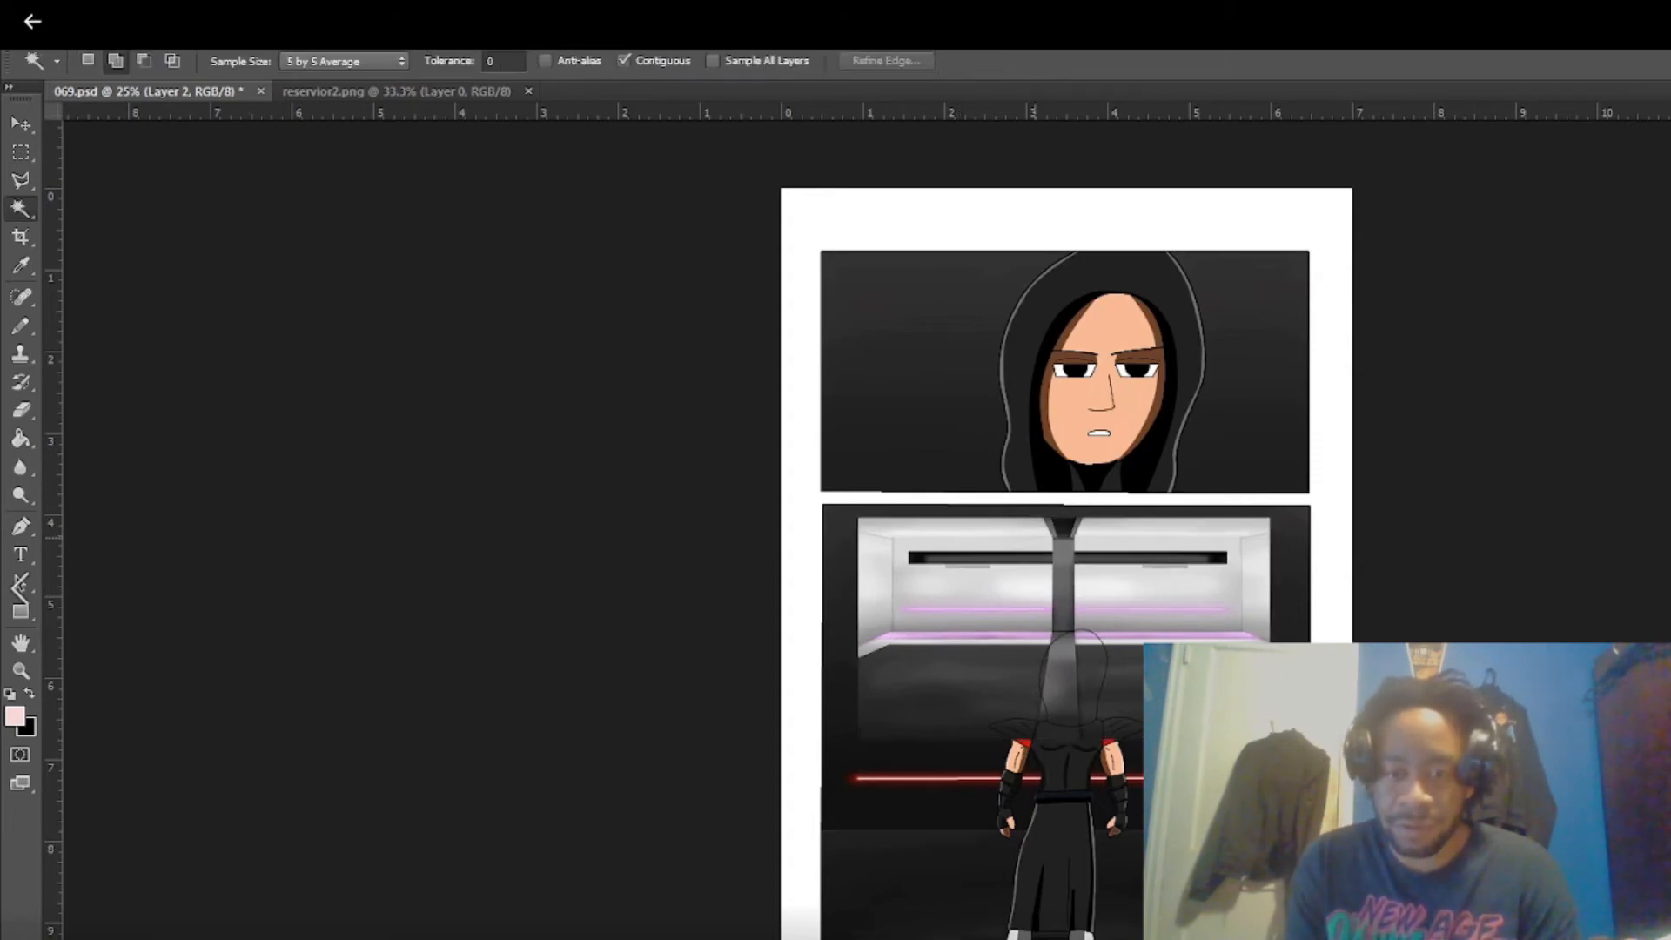
Select the figure's hood and upper body from the lineart, expand the selection by 2 pixels, and delete that area from the room image layer.
{"action": "key", "text": "ctrl+plus"}
{"action": "key", "text": "ctrl+plus"}
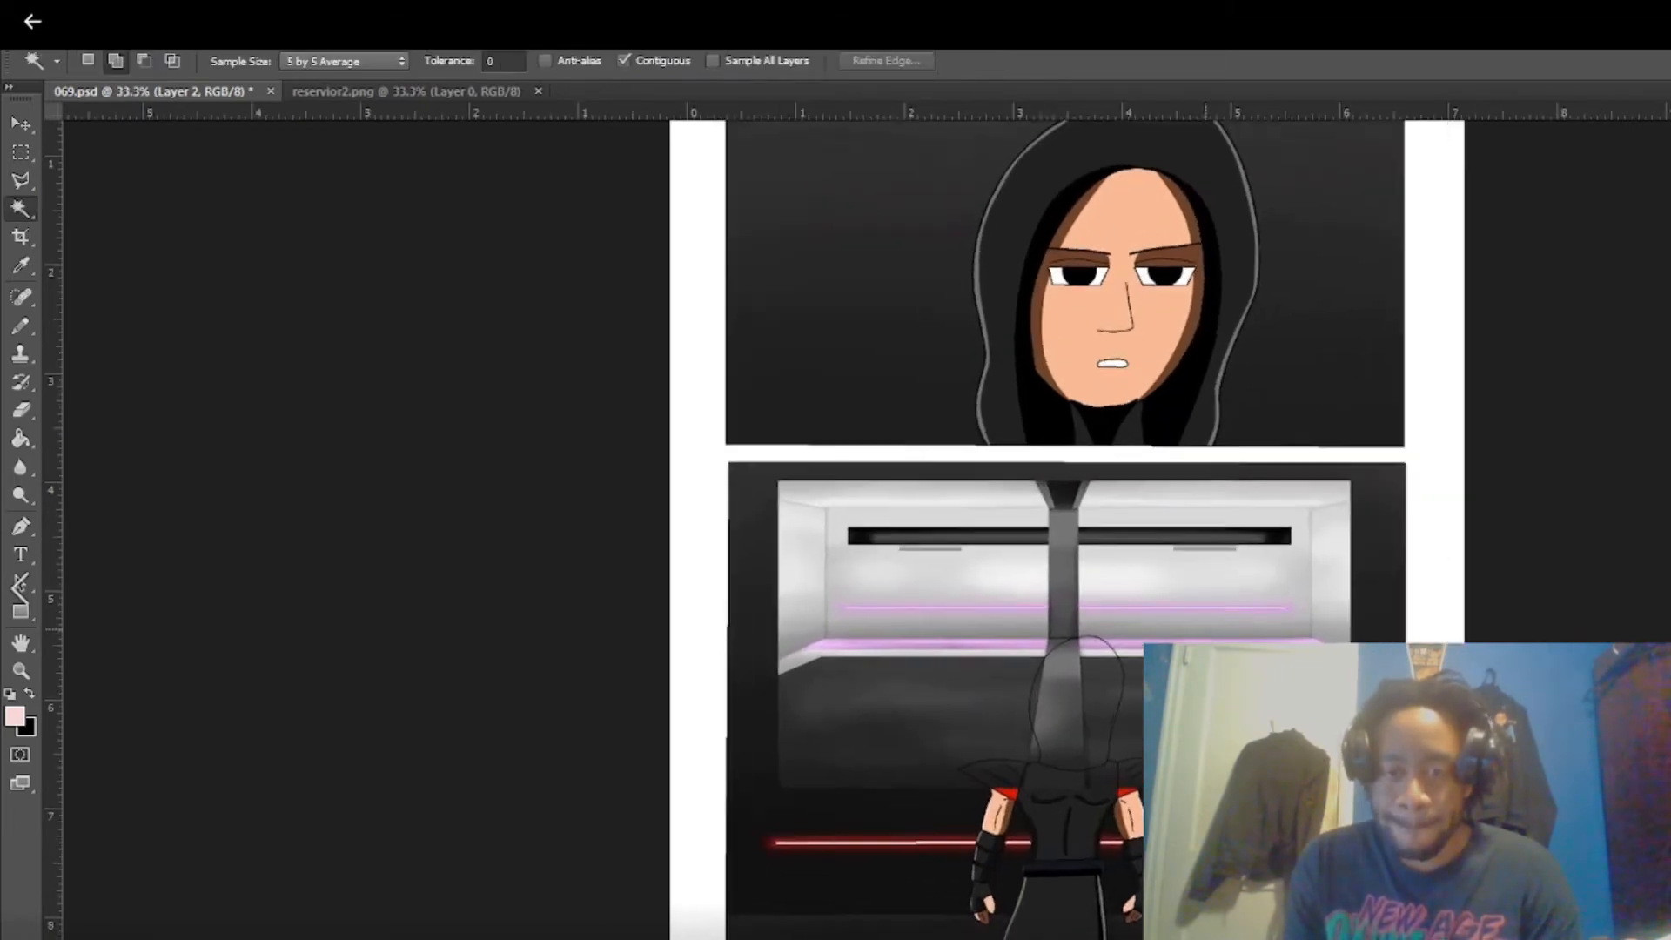
{"action": "scroll", "coordinate": [1065, 523], "scroll_direction": "down", "scroll_amount": 3}
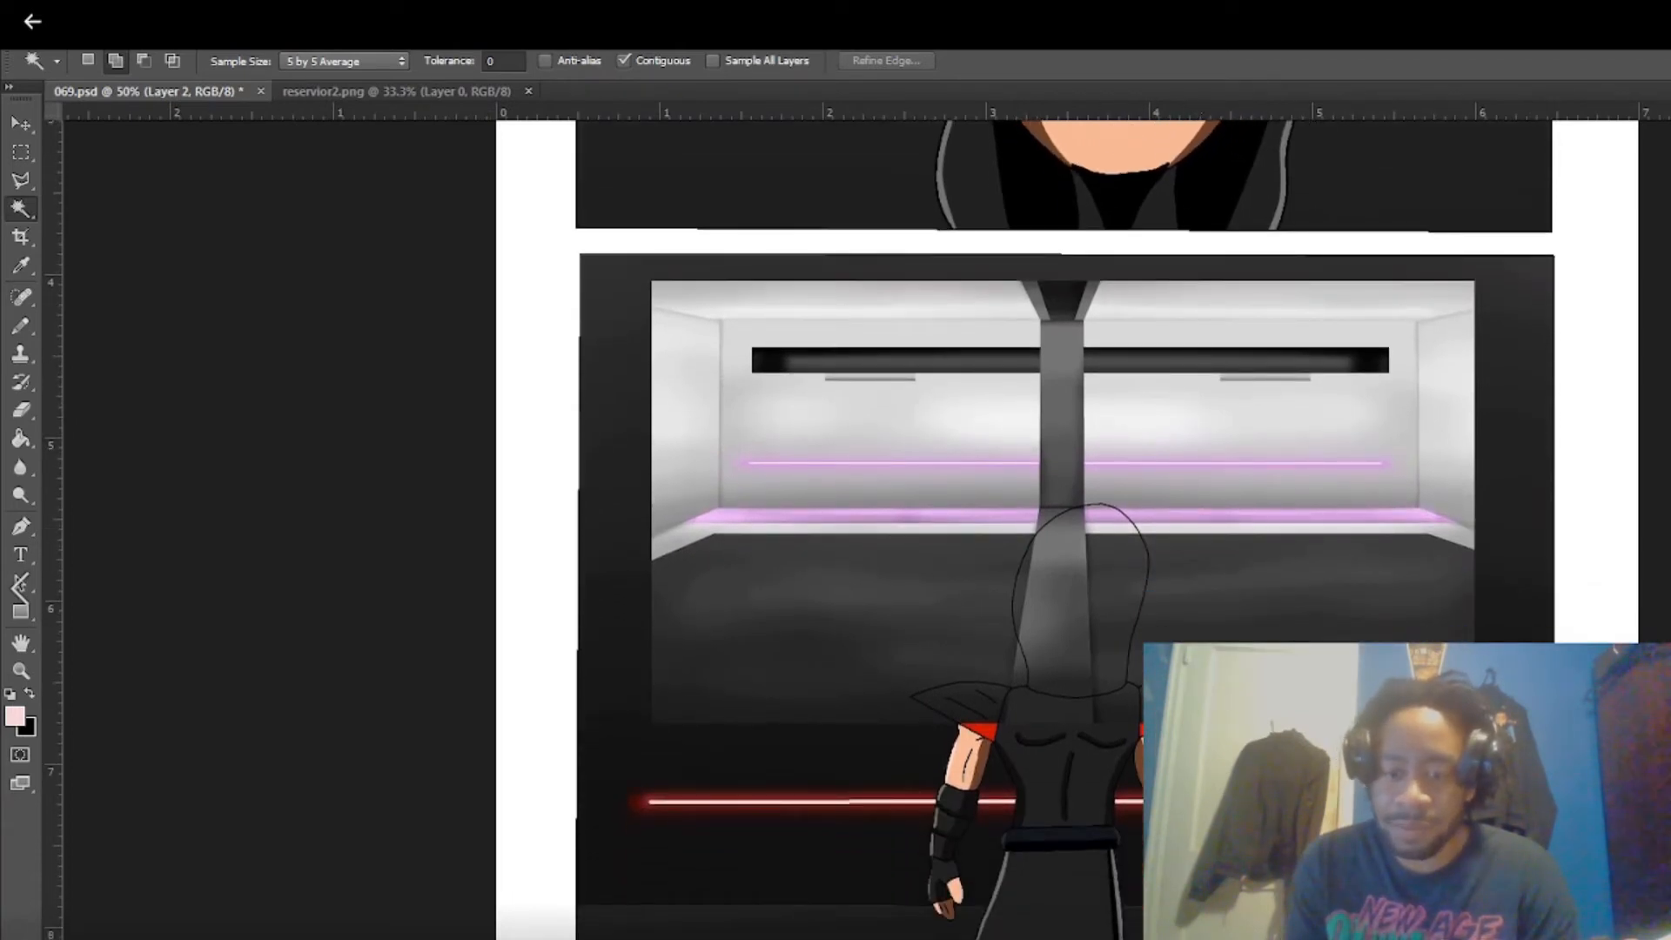
{"action": "key", "text": "b"}
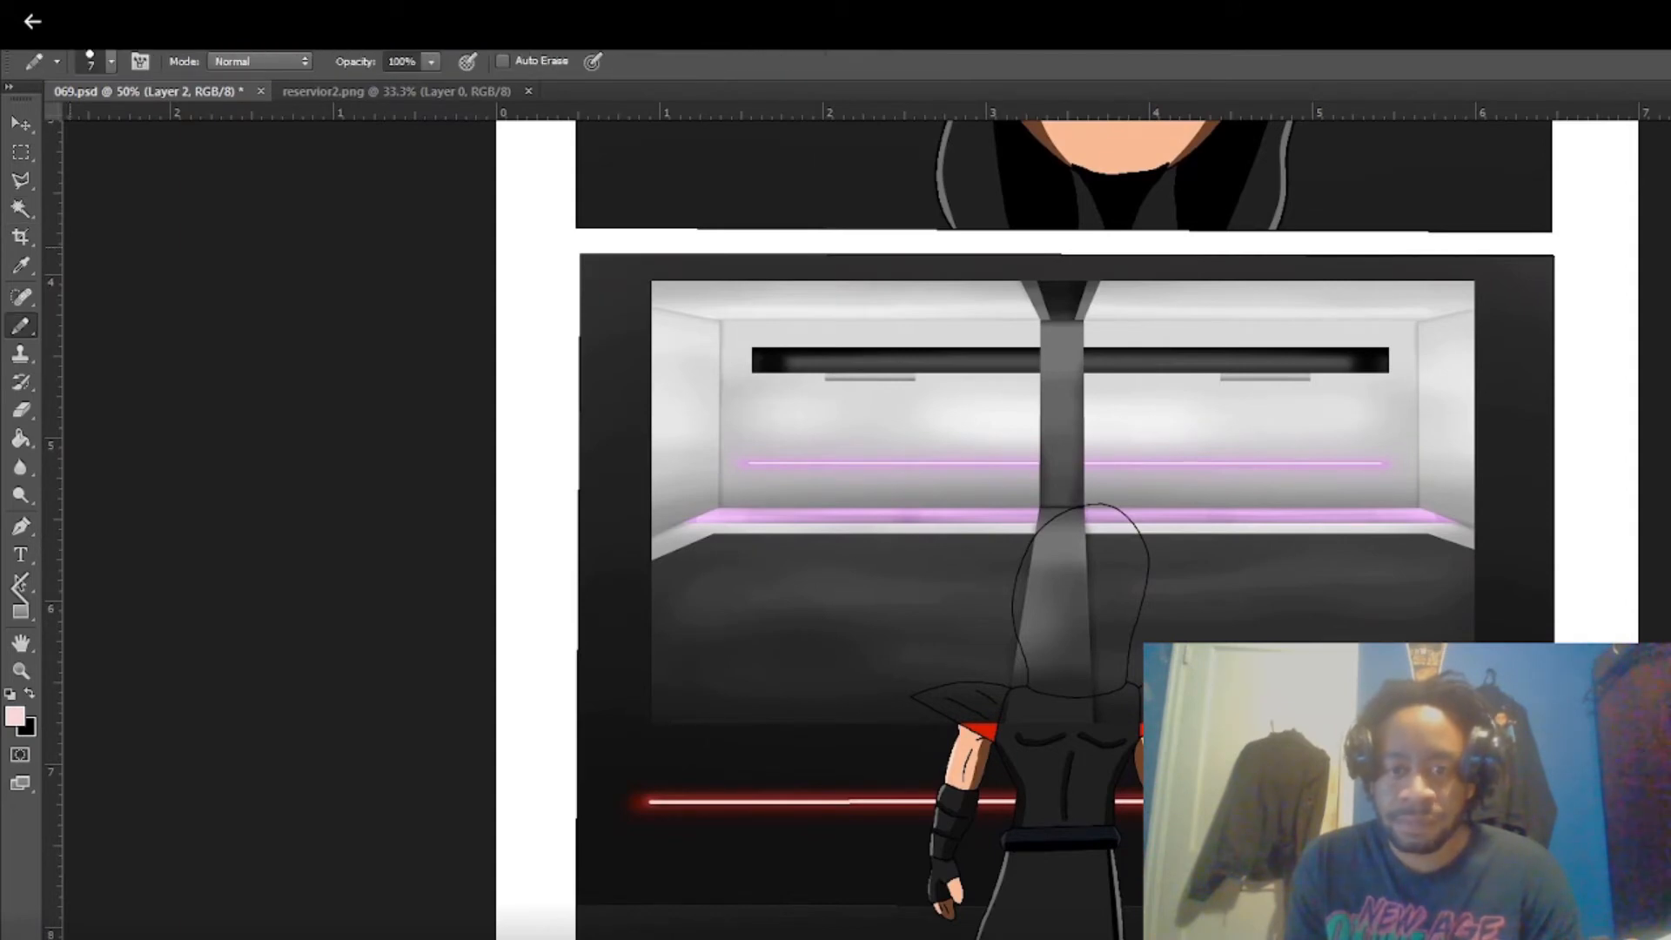
{"action": "key", "text": "w"}
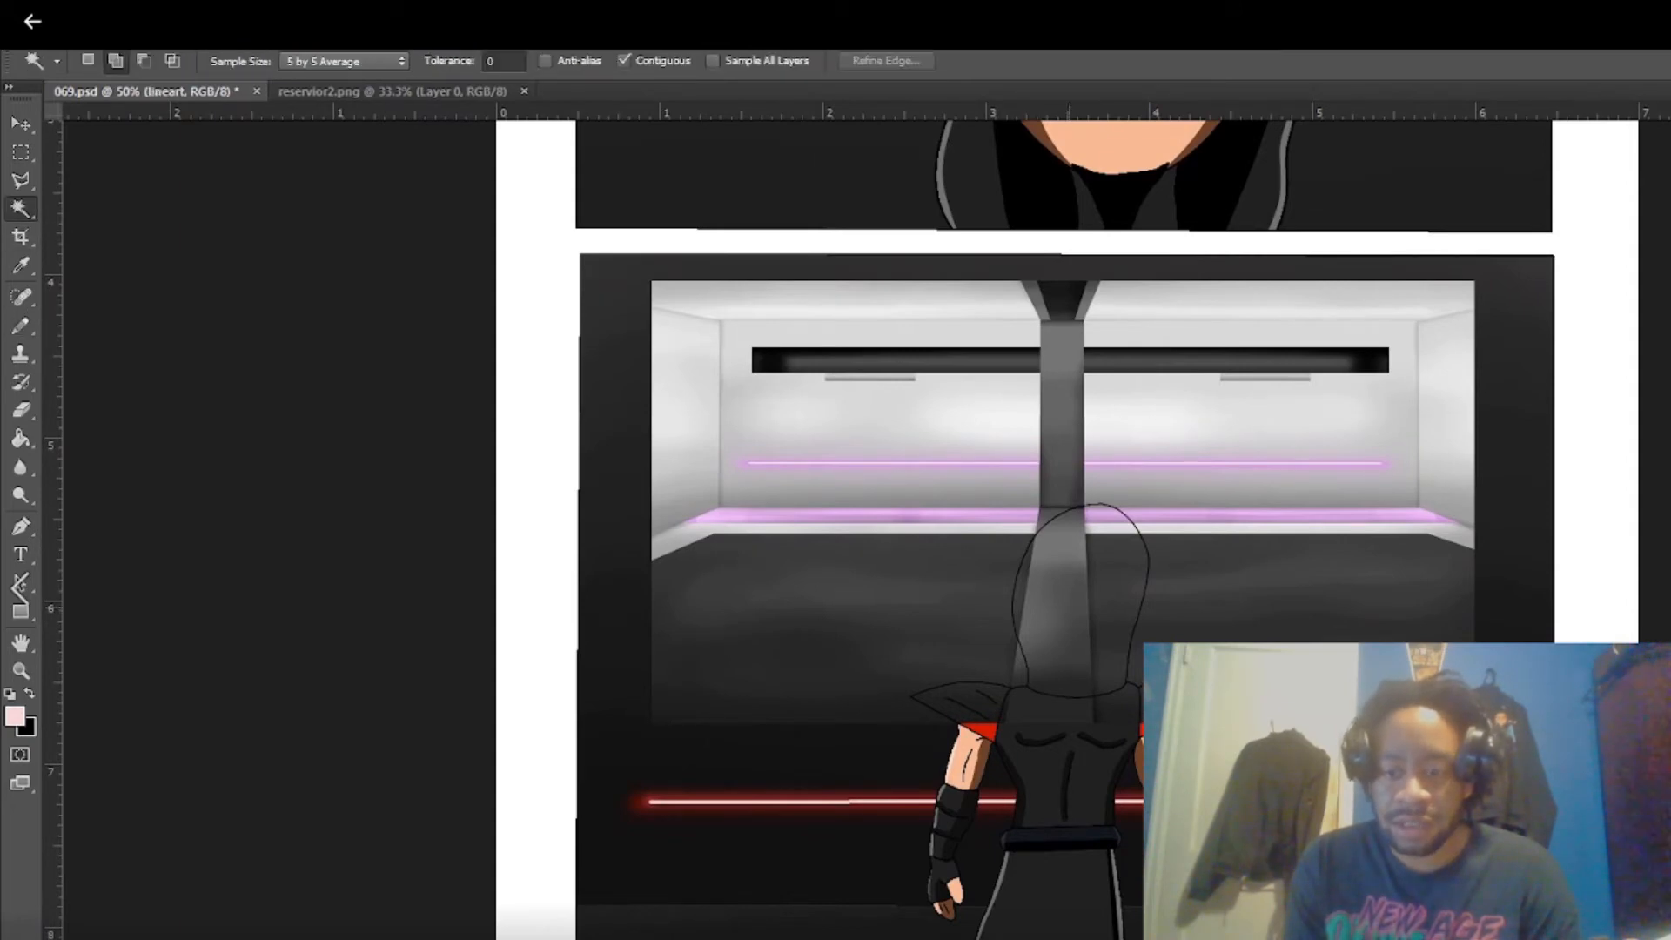
{"action": "left_click", "coordinate": [1079, 600]}
{"action": "left_click", "coordinate": [1069, 715]}
{"action": "key", "text": "alt+s"}
{"action": "key", "text": "m"}
{"action": "key", "text": "e"}
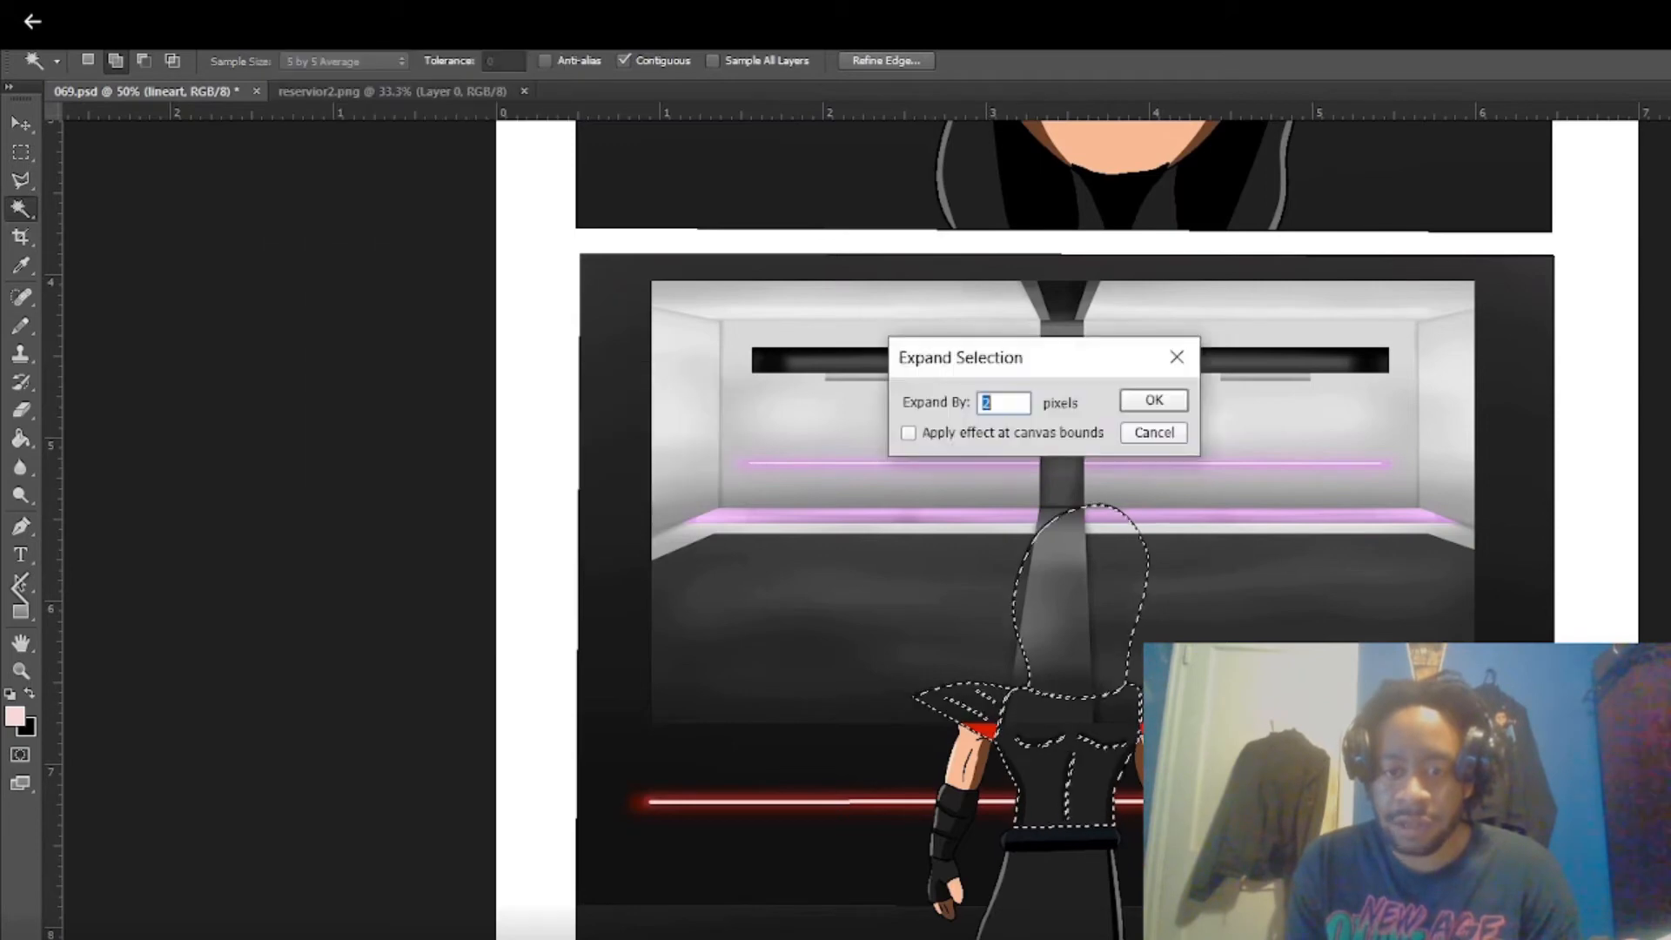
{"action": "key", "text": "Return"}
{"action": "key", "text": "Delete"}
{"action": "key", "text": "ctrl+d"}
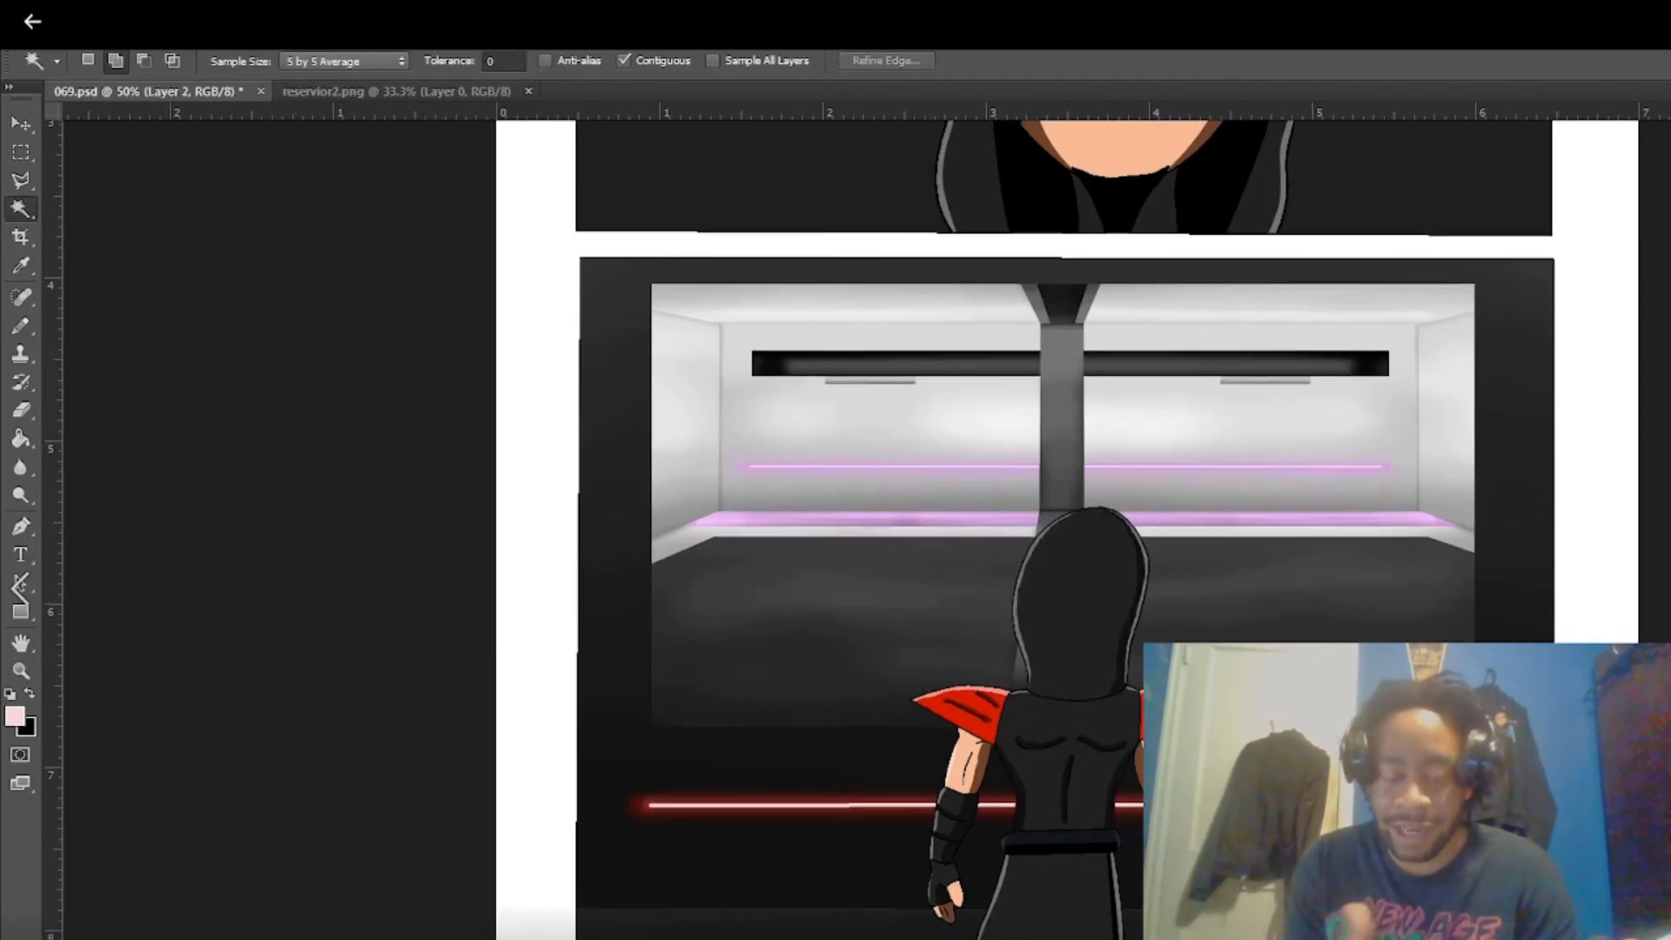
Fade the room image's bright walls, purple lights and floor with a soft 500 px Eraser at 19% opacity.
{"action": "scroll", "coordinate": [806, 522], "scroll_direction": "down", "scroll_amount": 4}
{"action": "scroll", "coordinate": [805, 523], "scroll_direction": "up", "scroll_amount": 1}
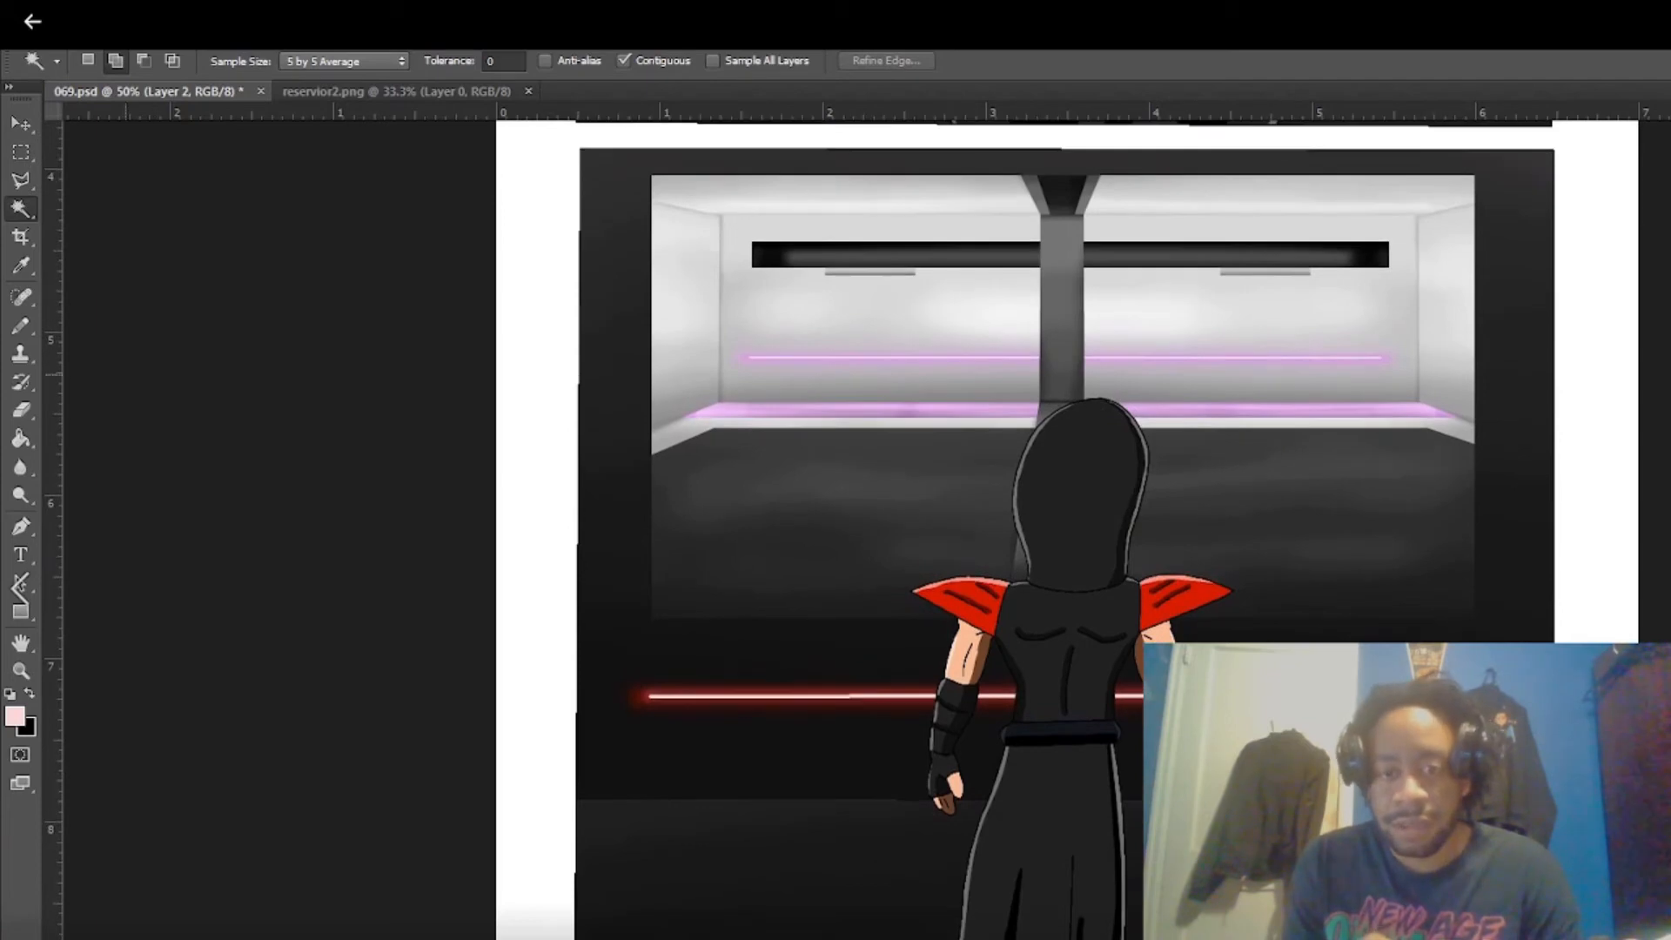
{"action": "left_click", "coordinate": [21, 409]}
{"action": "left_click", "coordinate": [115, 406]}
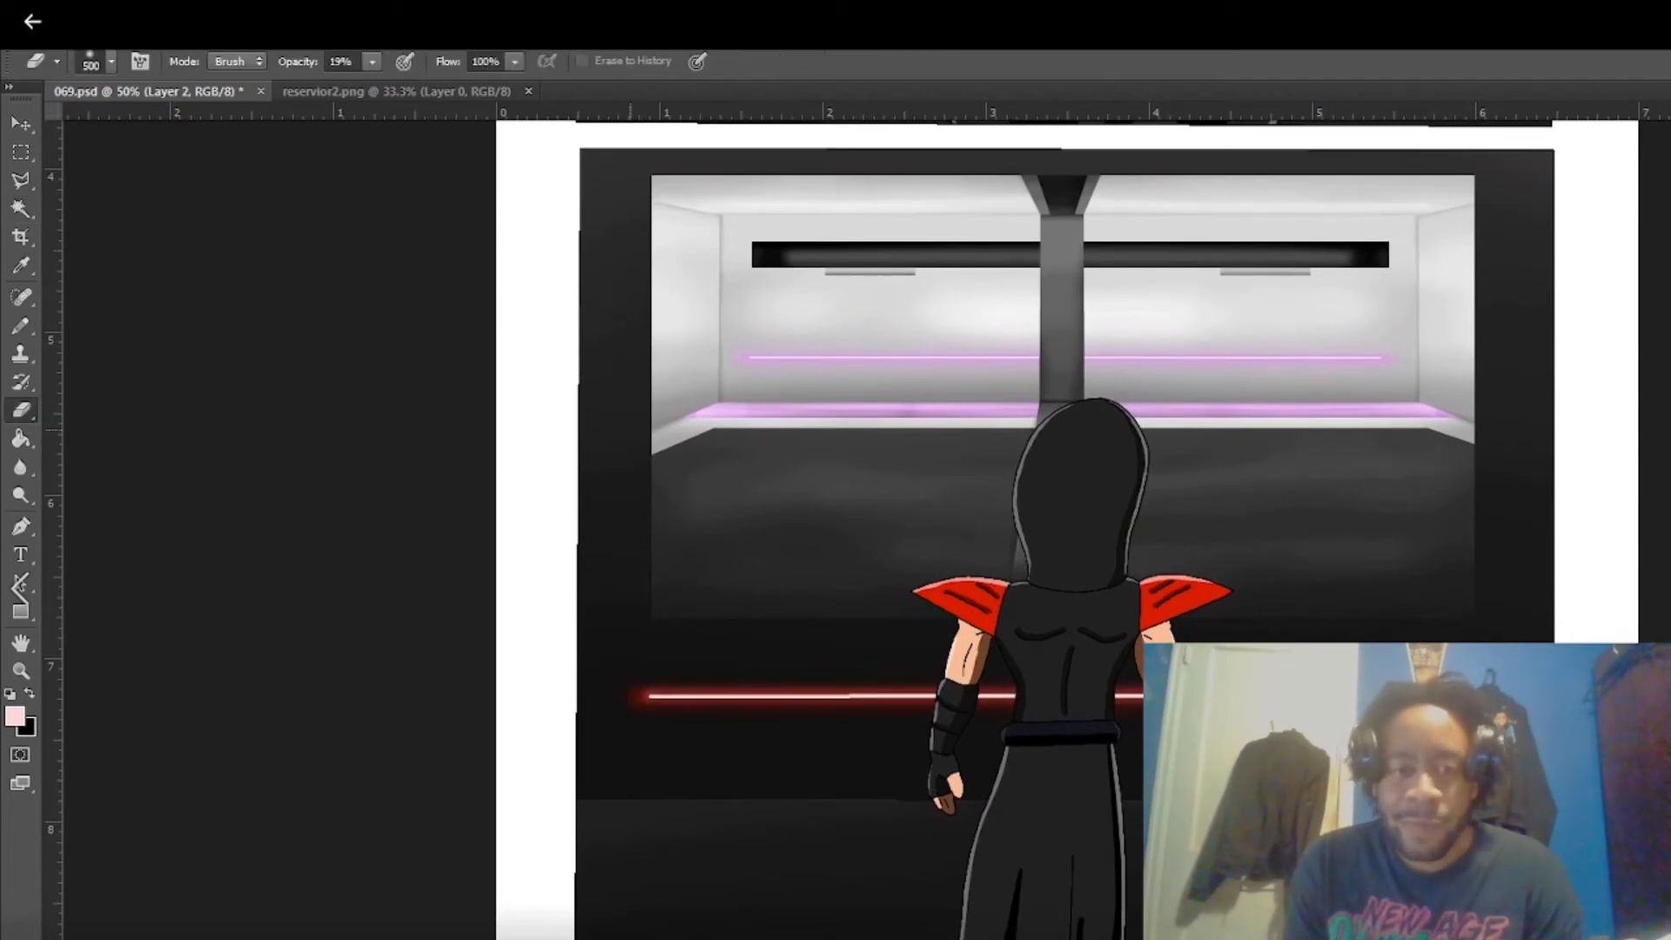
{"action": "mouse_move", "coordinate": [630, 356]}
{"action": "left_mouse_down"}
{"action": "mouse_move", "coordinate": [652, 374]}
{"action": "mouse_move", "coordinate": [896, 361]}
{"action": "mouse_move", "coordinate": [1085, 549]}
{"action": "left_mouse_up"}
{"action": "key", "text": "bracketleft"}
{"action": "key", "text": "bracketleft"}
{"action": "key", "text": "bracketleft"}
{"action": "key", "text": "bracketleft"}
{"action": "key", "text": "bracketleft"}
{"action": "key", "text": "bracketleft"}
{"action": "key", "text": "bracketleft"}
{"action": "key", "text": "bracketleft"}
{"action": "left_click_drag", "start_coordinate": [1444, 409], "coordinate": [687, 402]}
{"action": "right_click", "coordinate": [805, 429]}
{"action": "left_click", "coordinate": [1048, 580]}
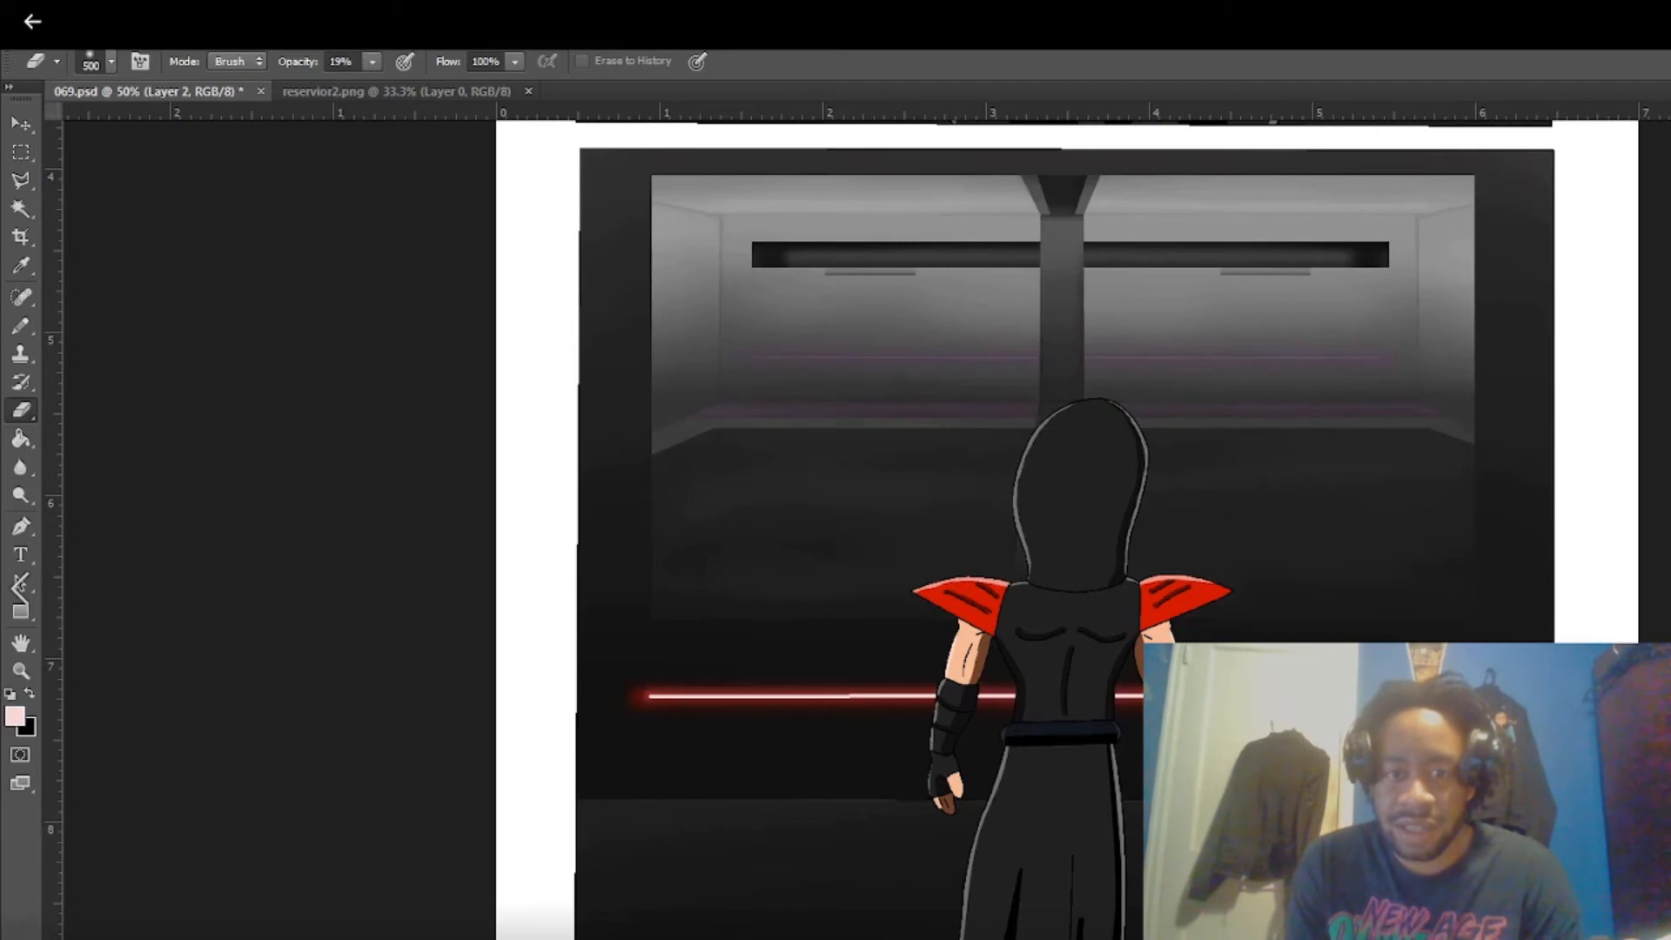
Step back through the last eraser strokes on the room image to restore some of its brightness.
{"action": "key", "text": "ctrl+z"}
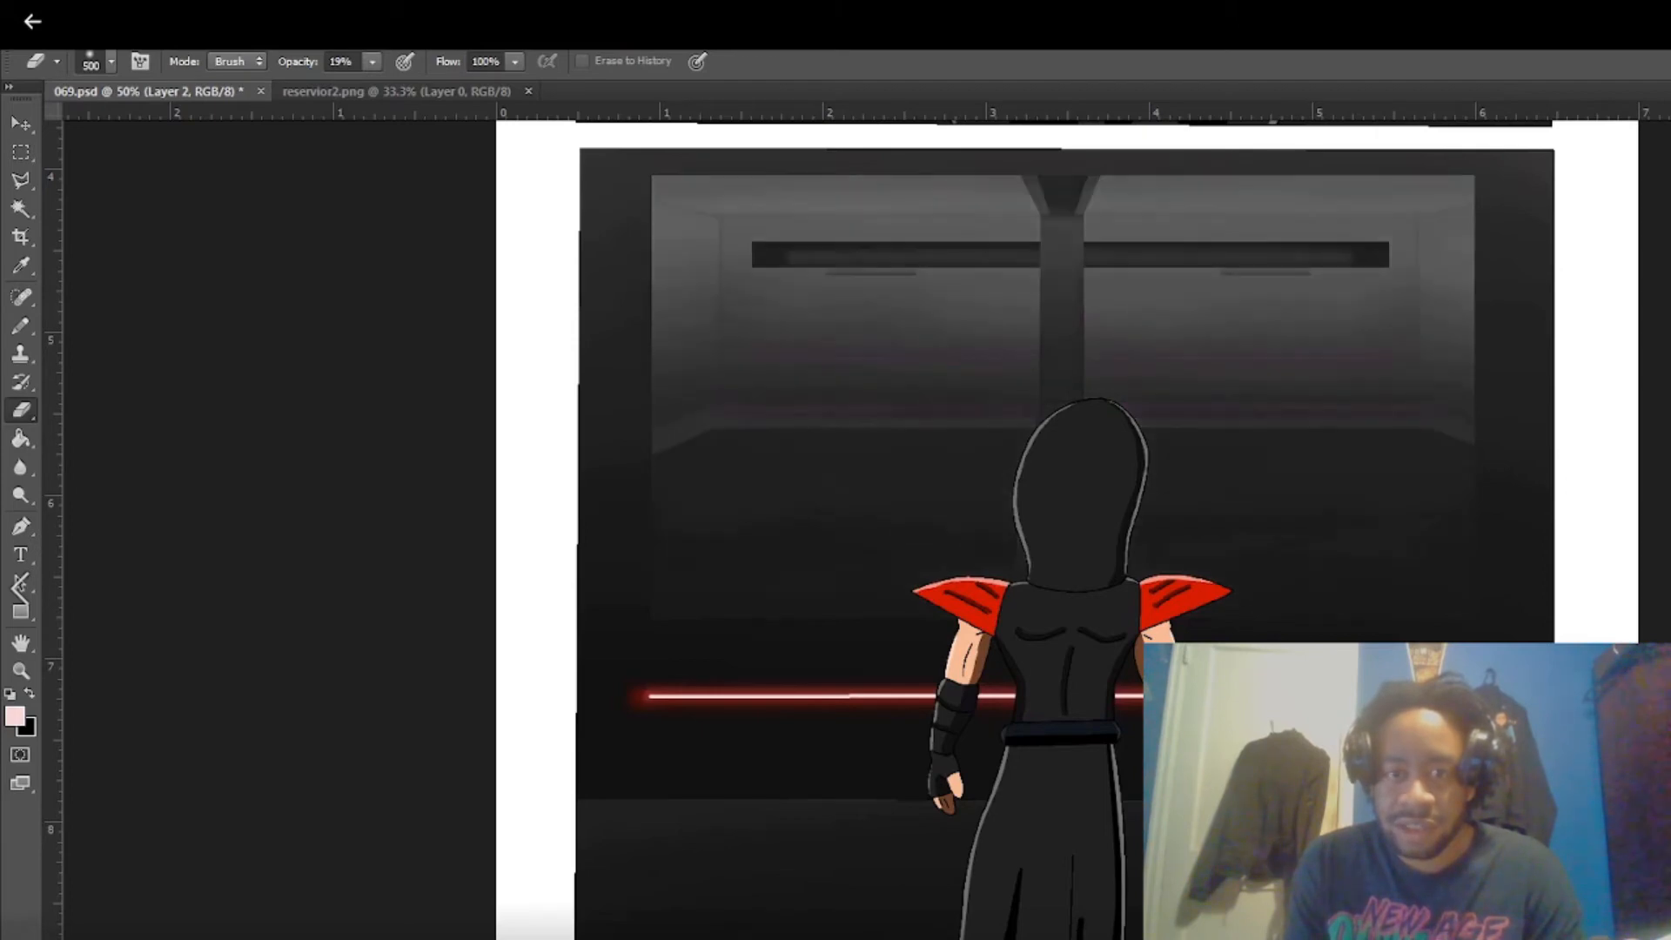
{"action": "key", "text": "ctrl+alt+z"}
{"action": "key", "text": "ctrl+alt+z"}
{"action": "key", "text": "ctrl+alt+z"}
{"action": "key", "text": "ctrl+alt+z"}
{"action": "key", "text": "ctrl+alt+z"}
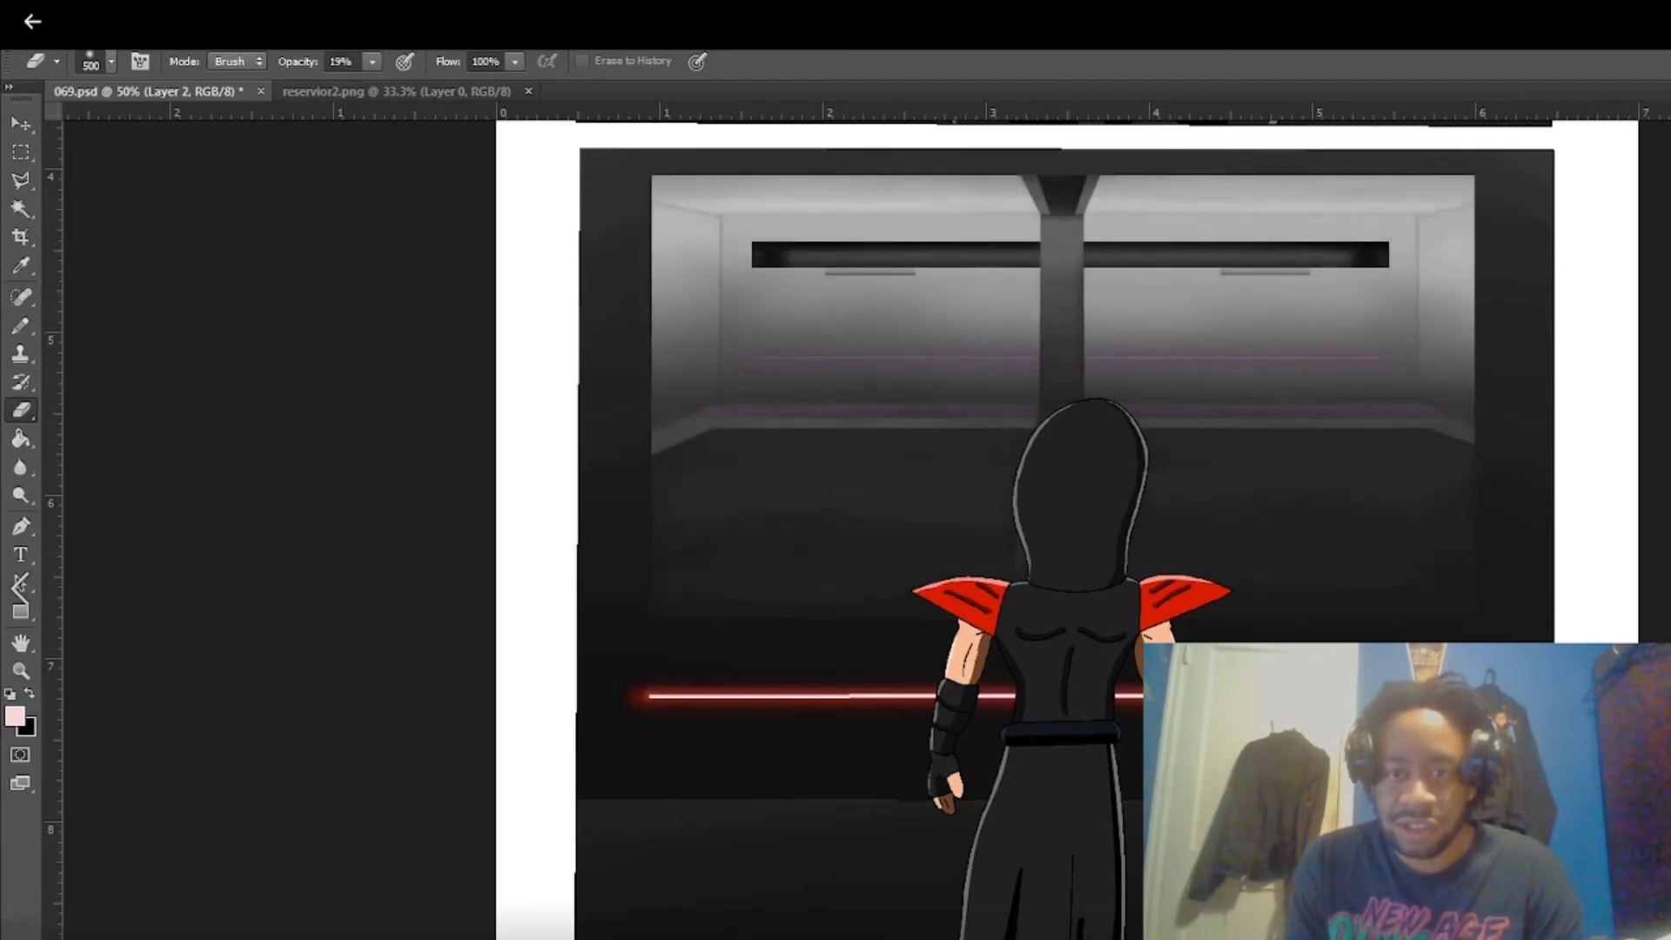
{"action": "key", "text": "ctrl+shift+z"}
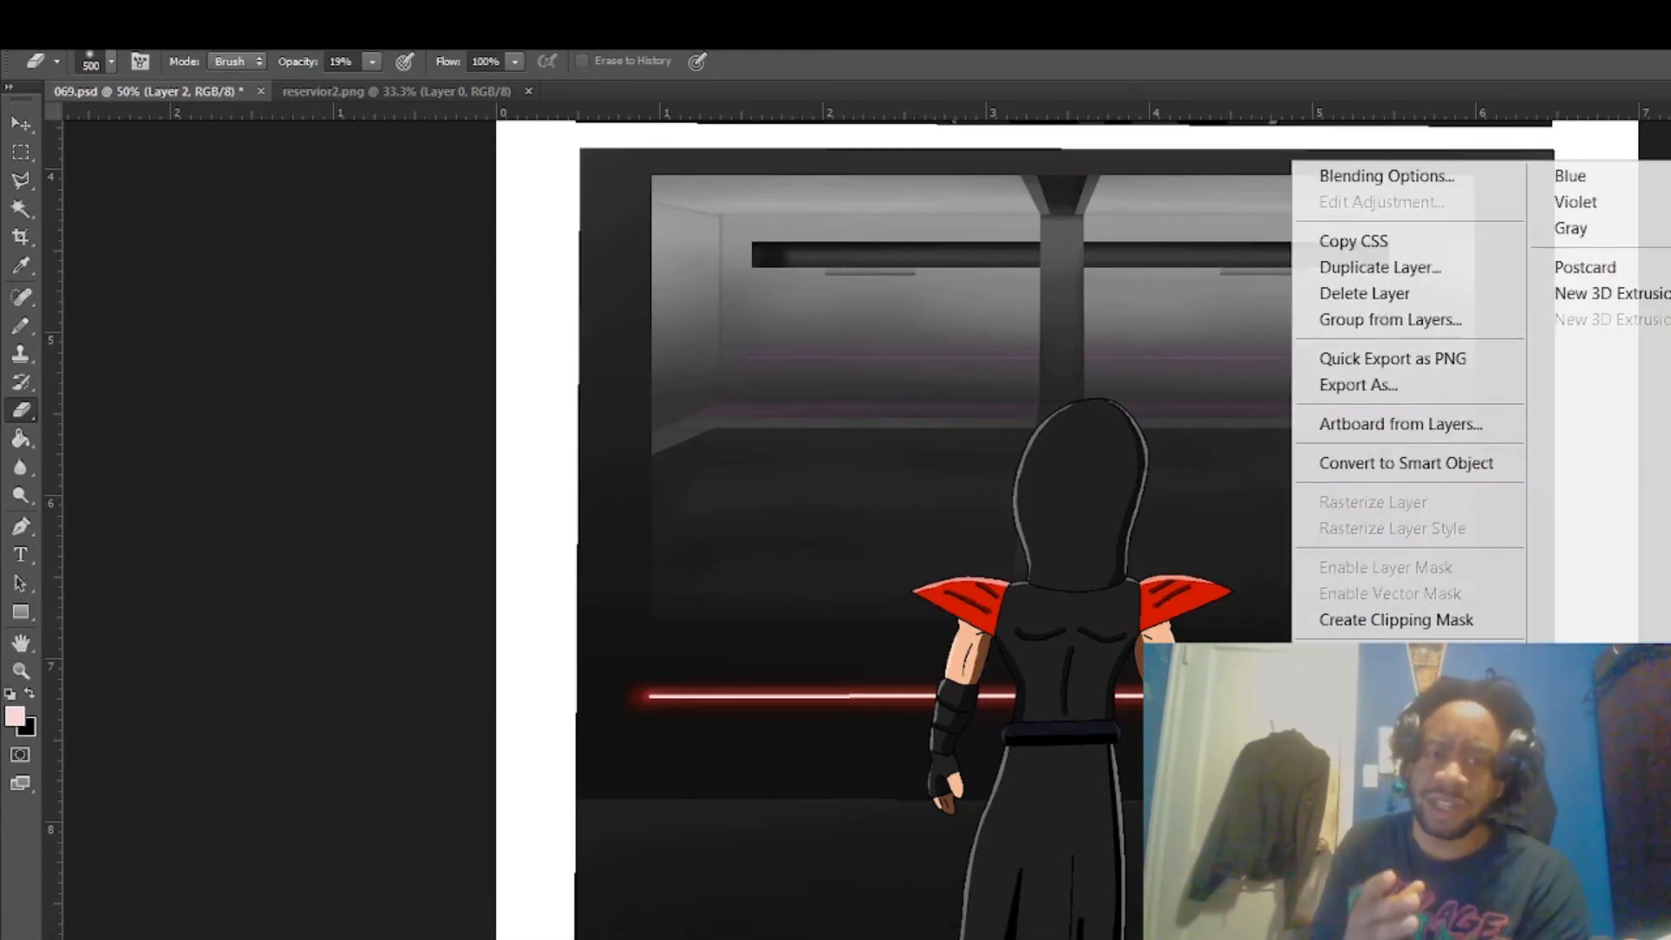
Add a Bevel & Emboss effect with the Emboss style to the room image layer.
{"action": "left_click", "coordinate": [1386, 175]}
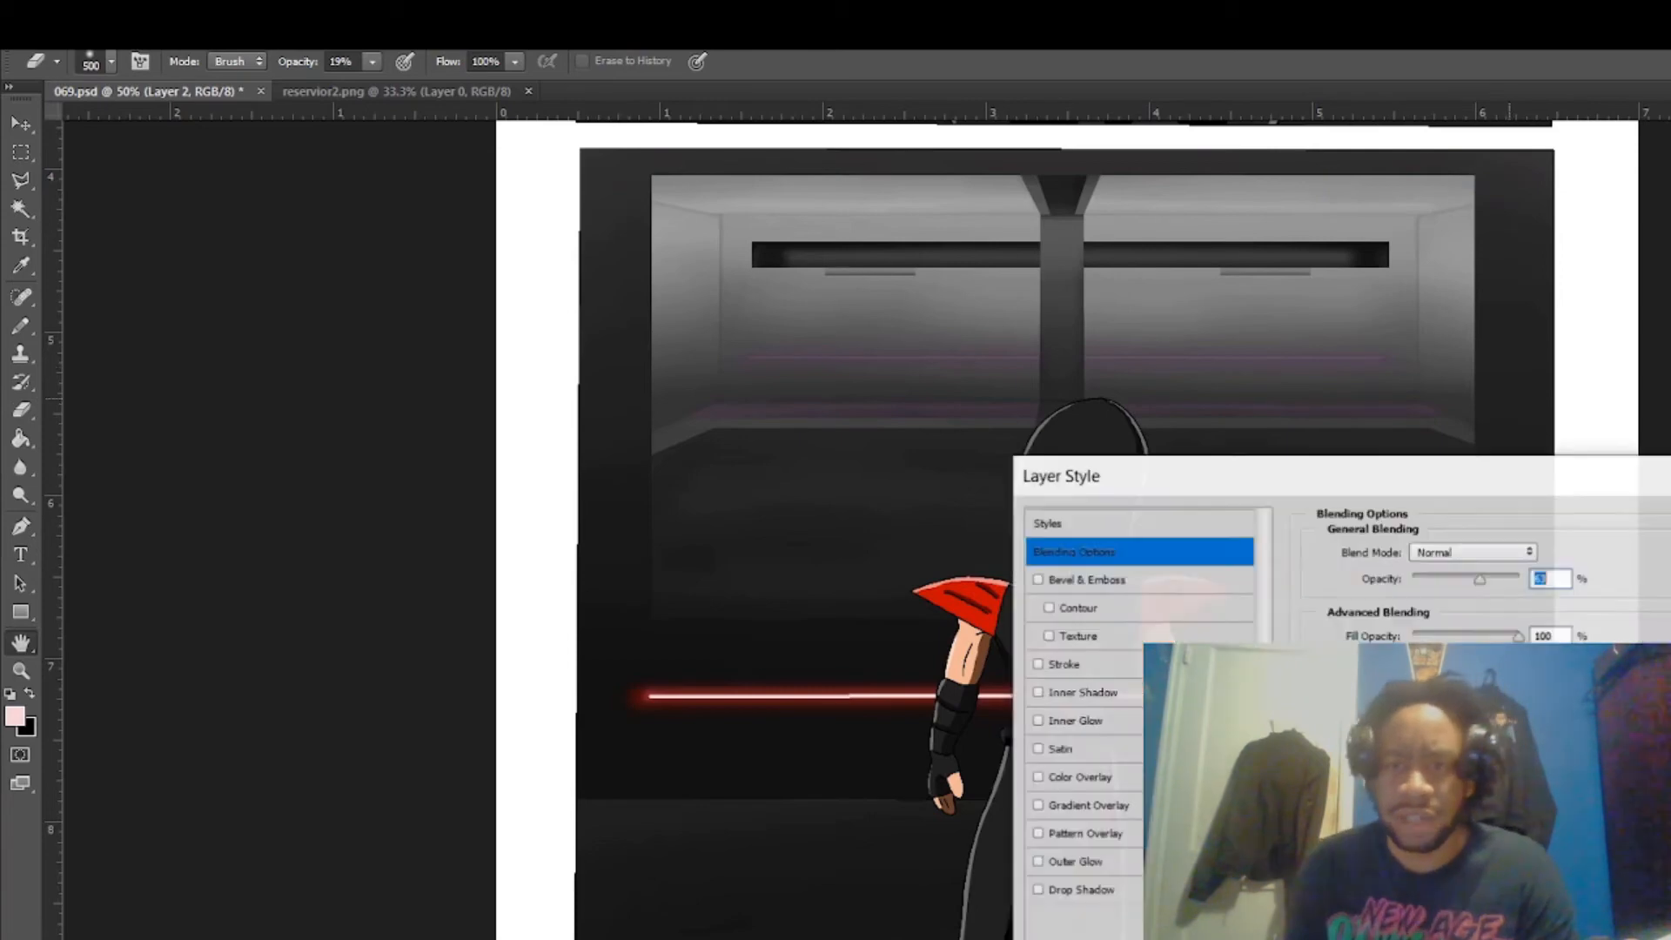
{"action": "left_click", "coordinate": [1085, 579]}
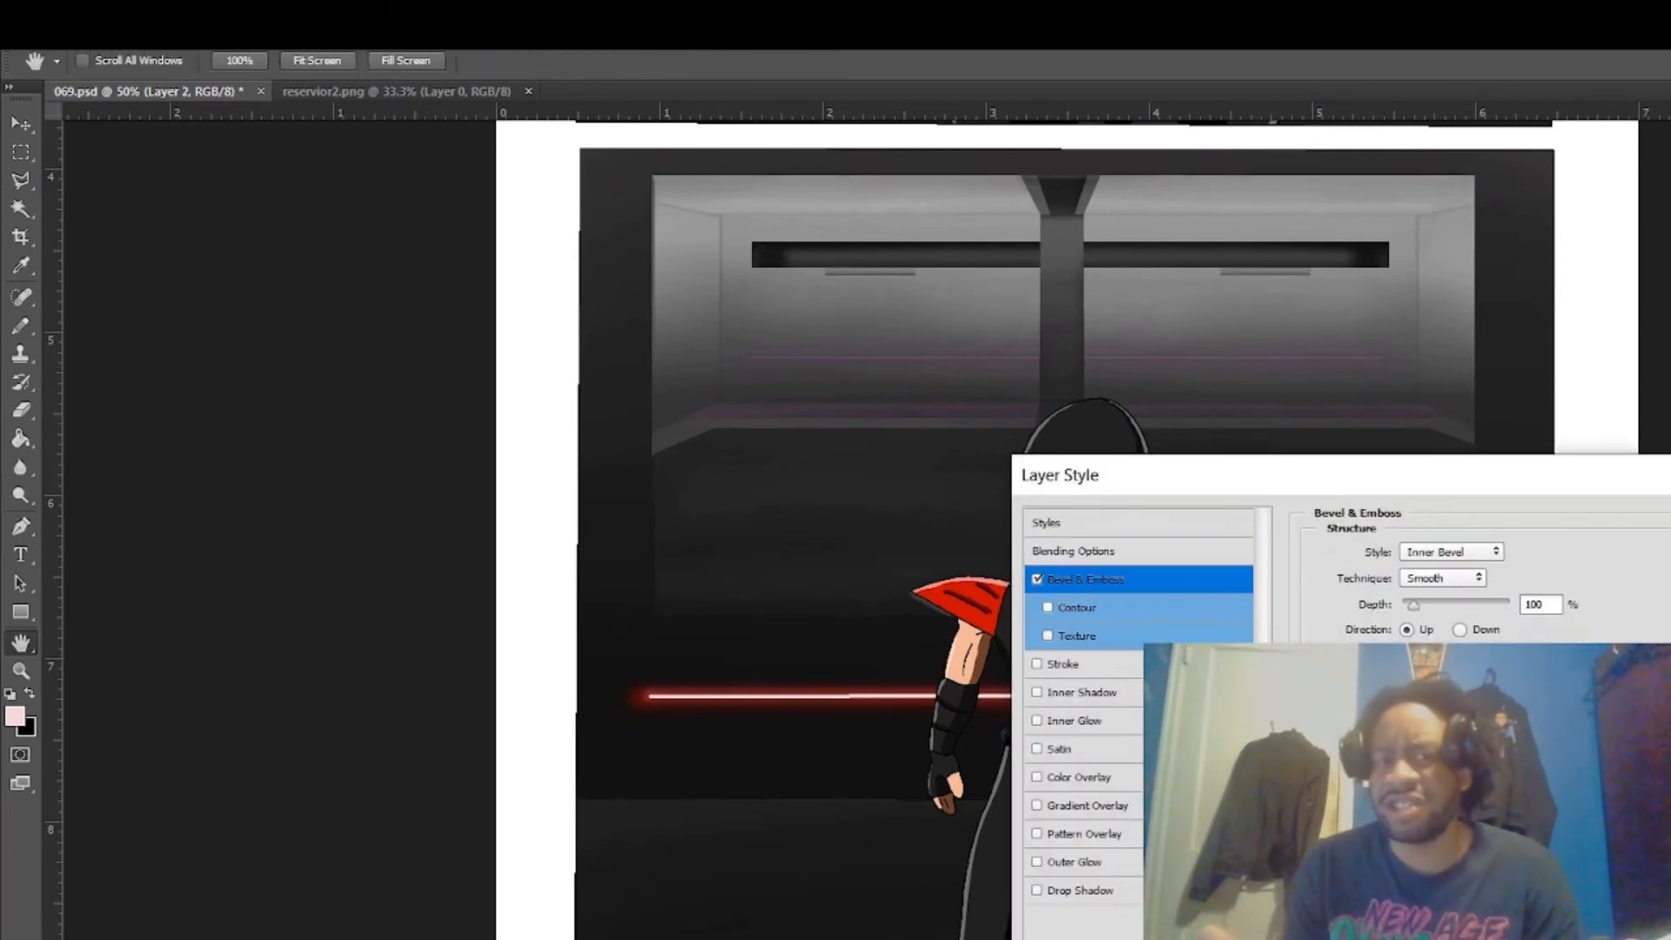
{"action": "left_click", "coordinate": [1449, 551]}
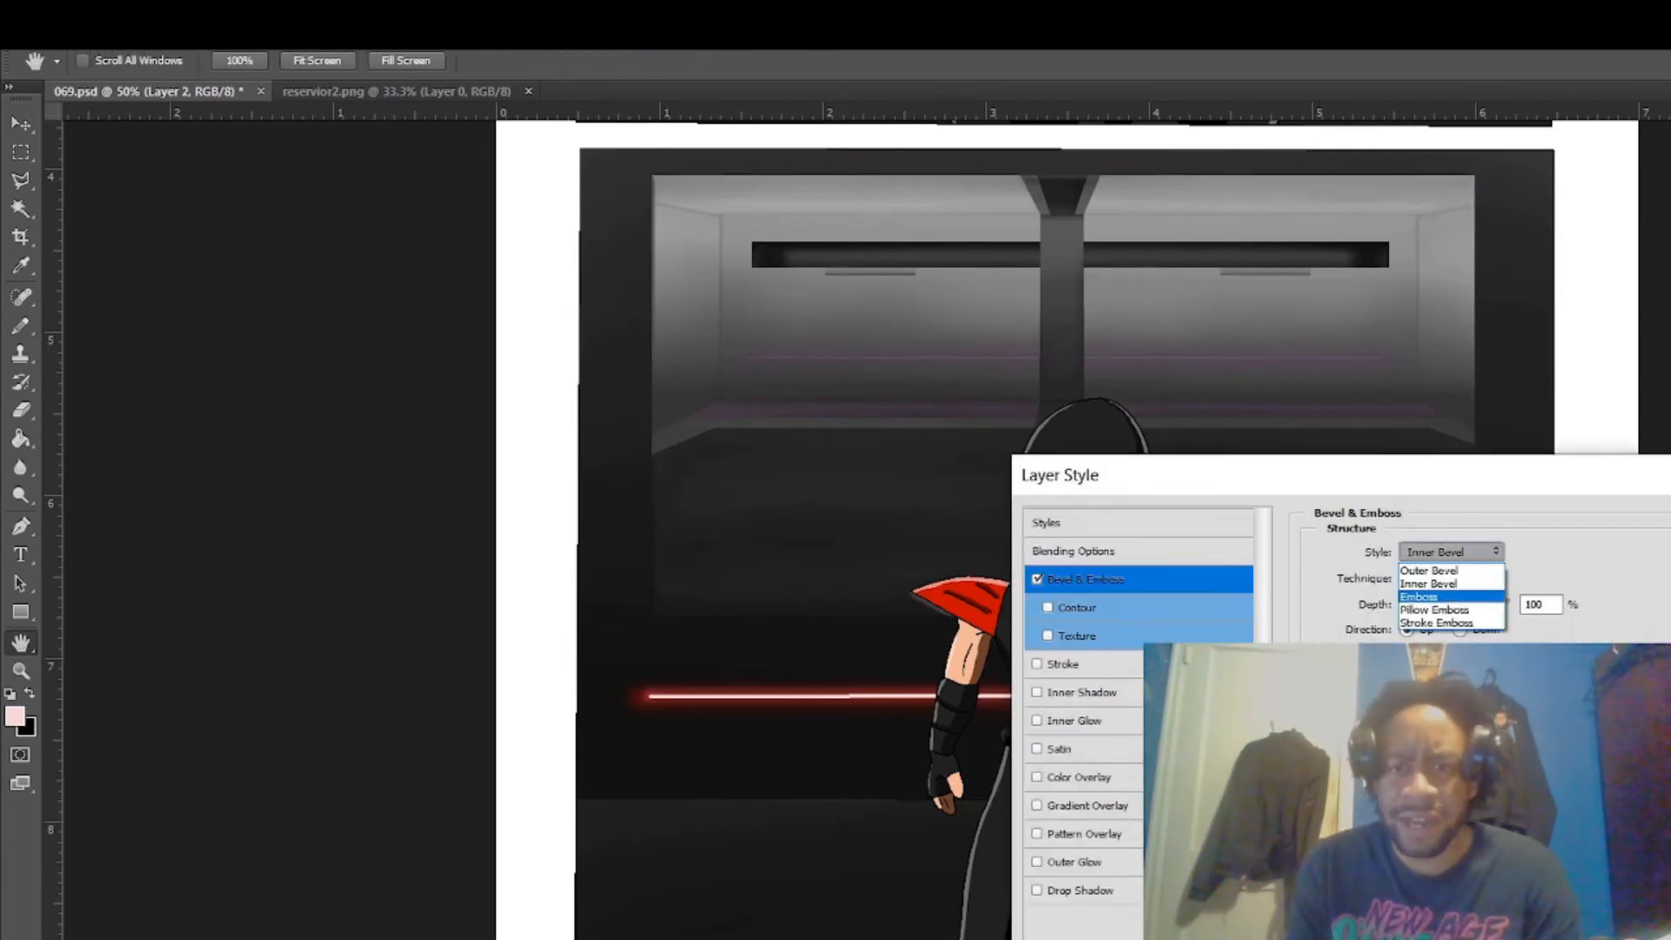
{"action": "left_click", "coordinate": [1419, 597]}
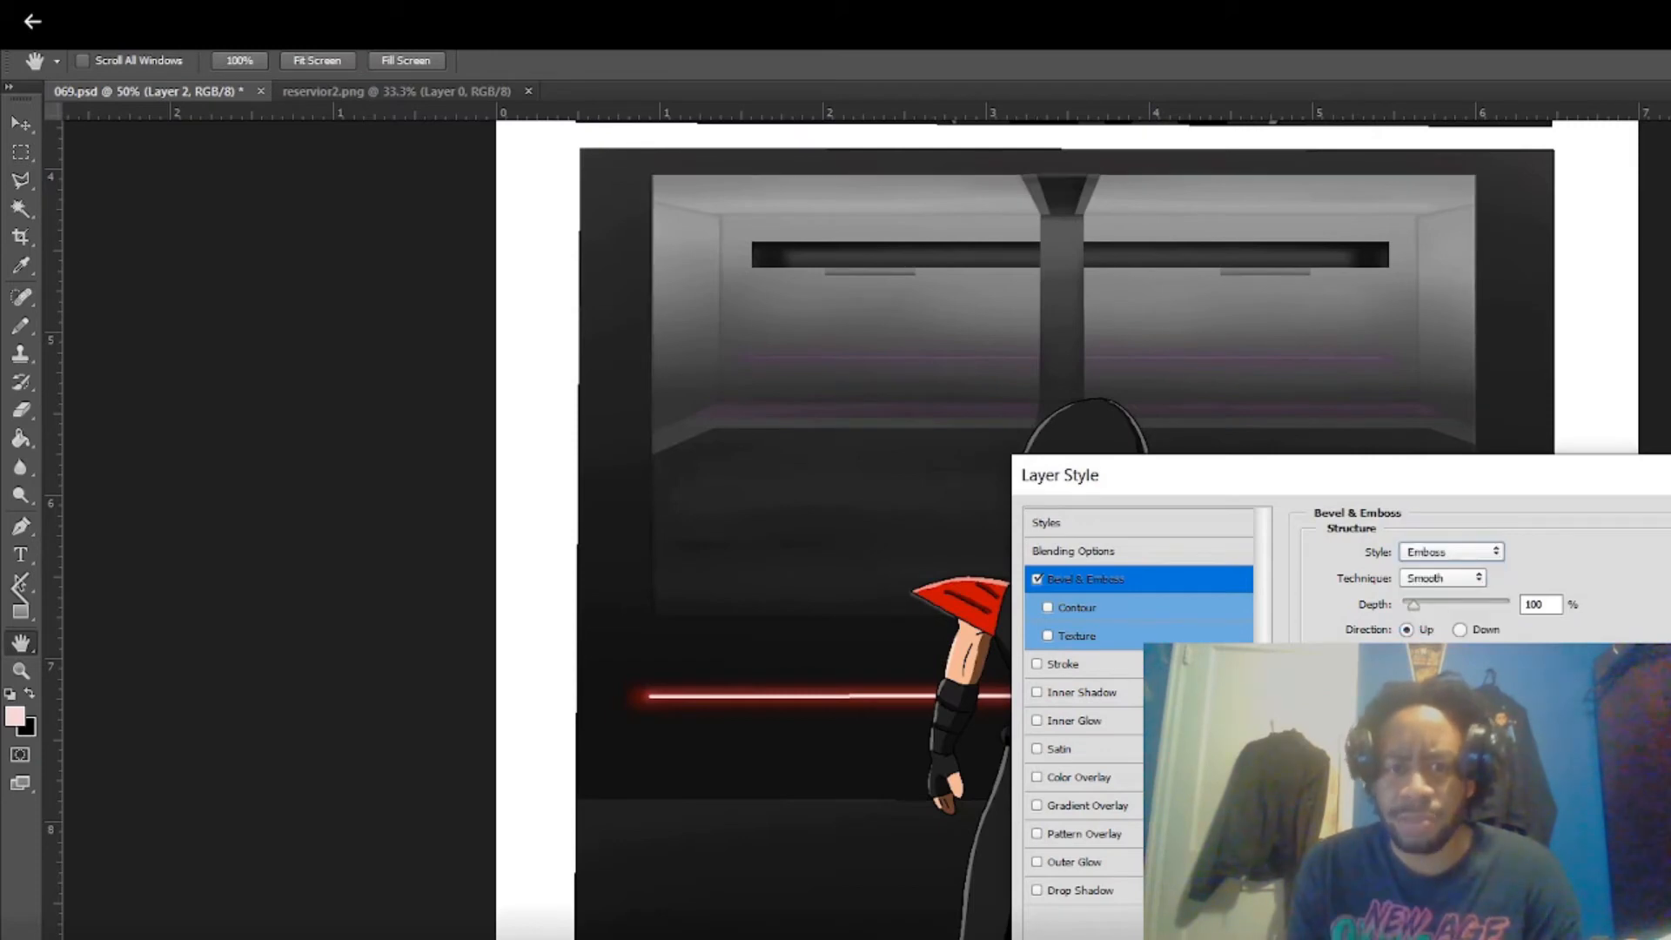
Try the Outer Bevel, Inner Bevel, Pillow Emboss and Stroke Emboss styles on the room image layer.
{"action": "left_click", "coordinate": [1450, 552]}
{"action": "left_click", "coordinate": [1427, 564]}
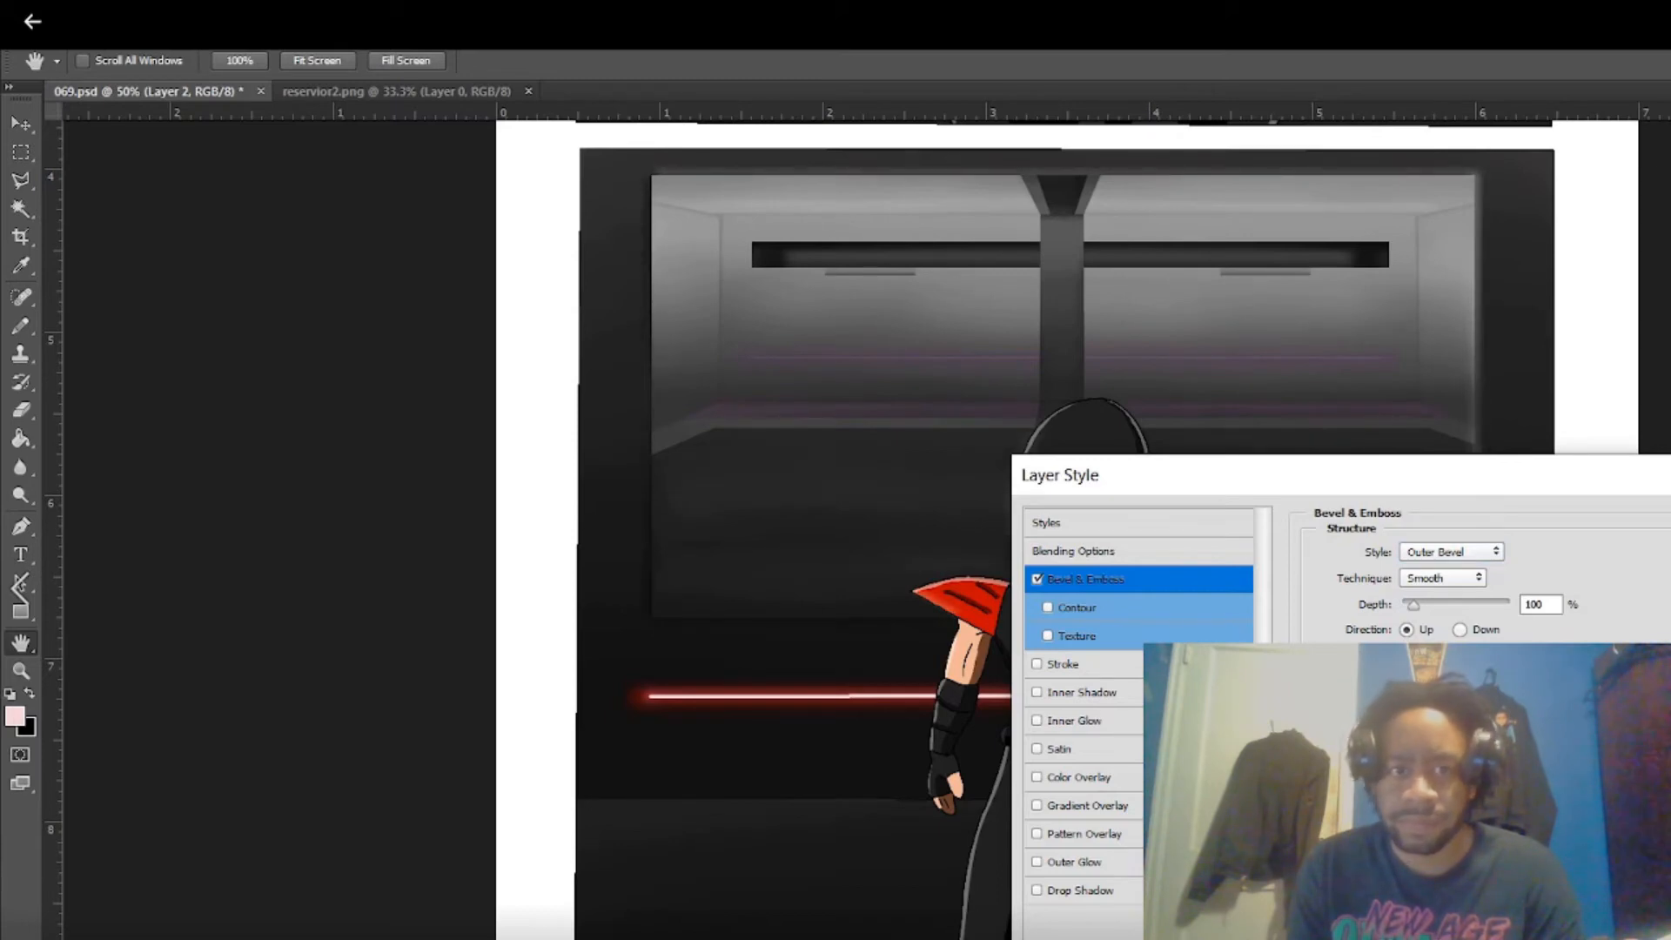
{"action": "left_click", "coordinate": [1450, 552]}
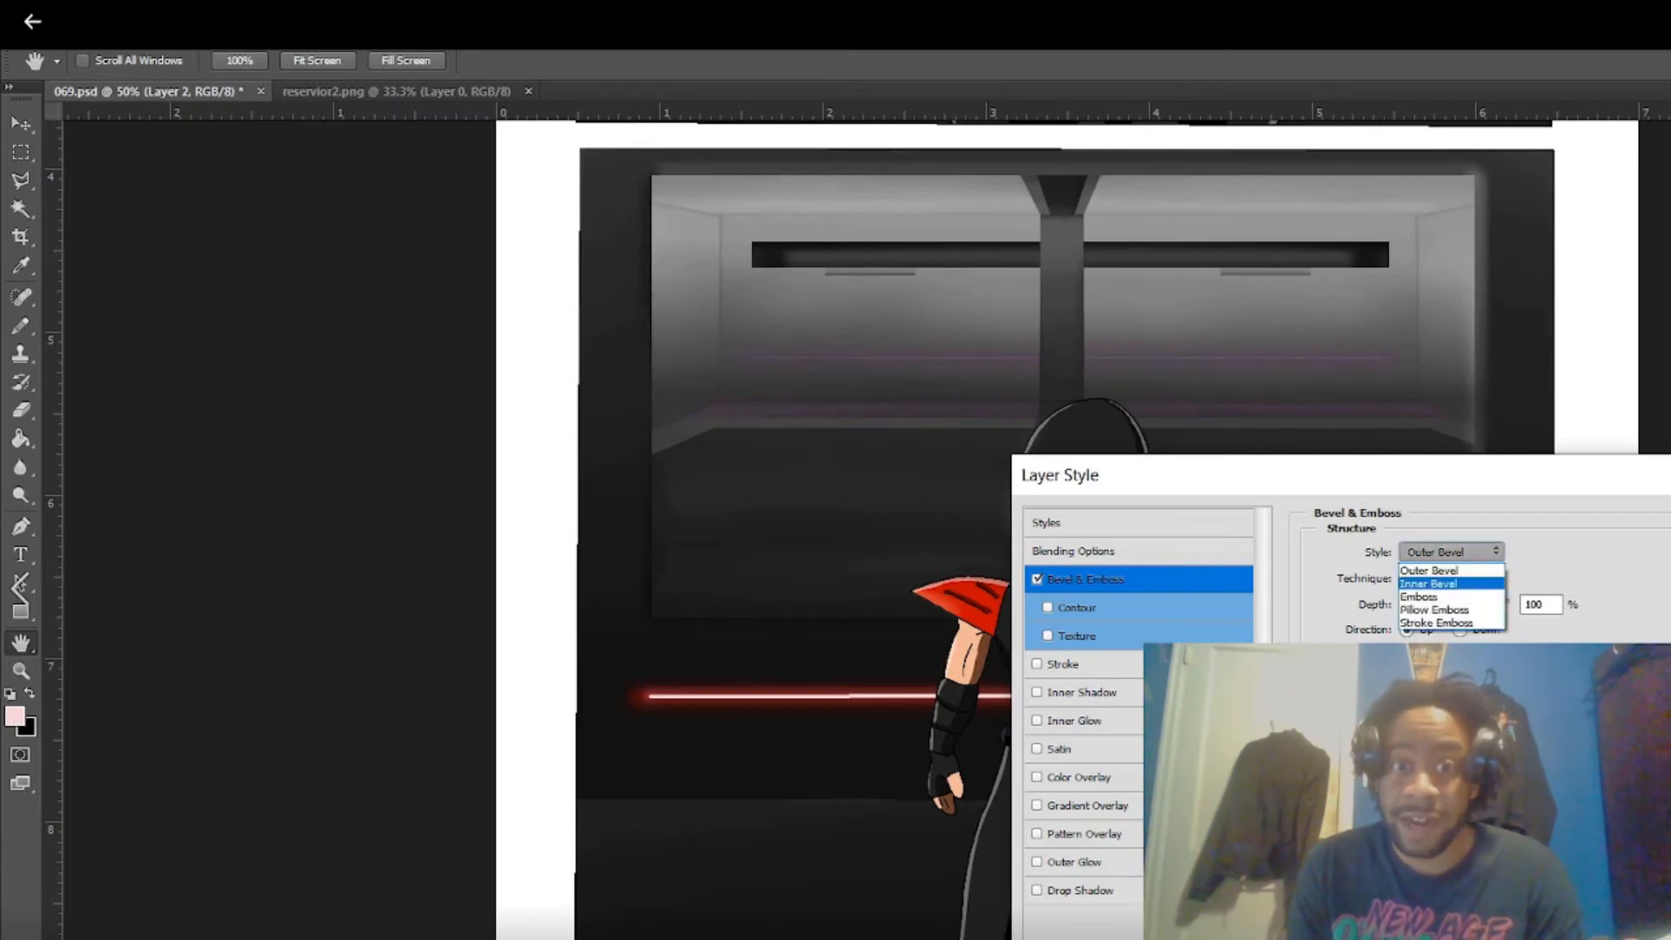
{"action": "left_click", "coordinate": [1436, 585]}
{"action": "left_click", "coordinate": [1451, 552]}
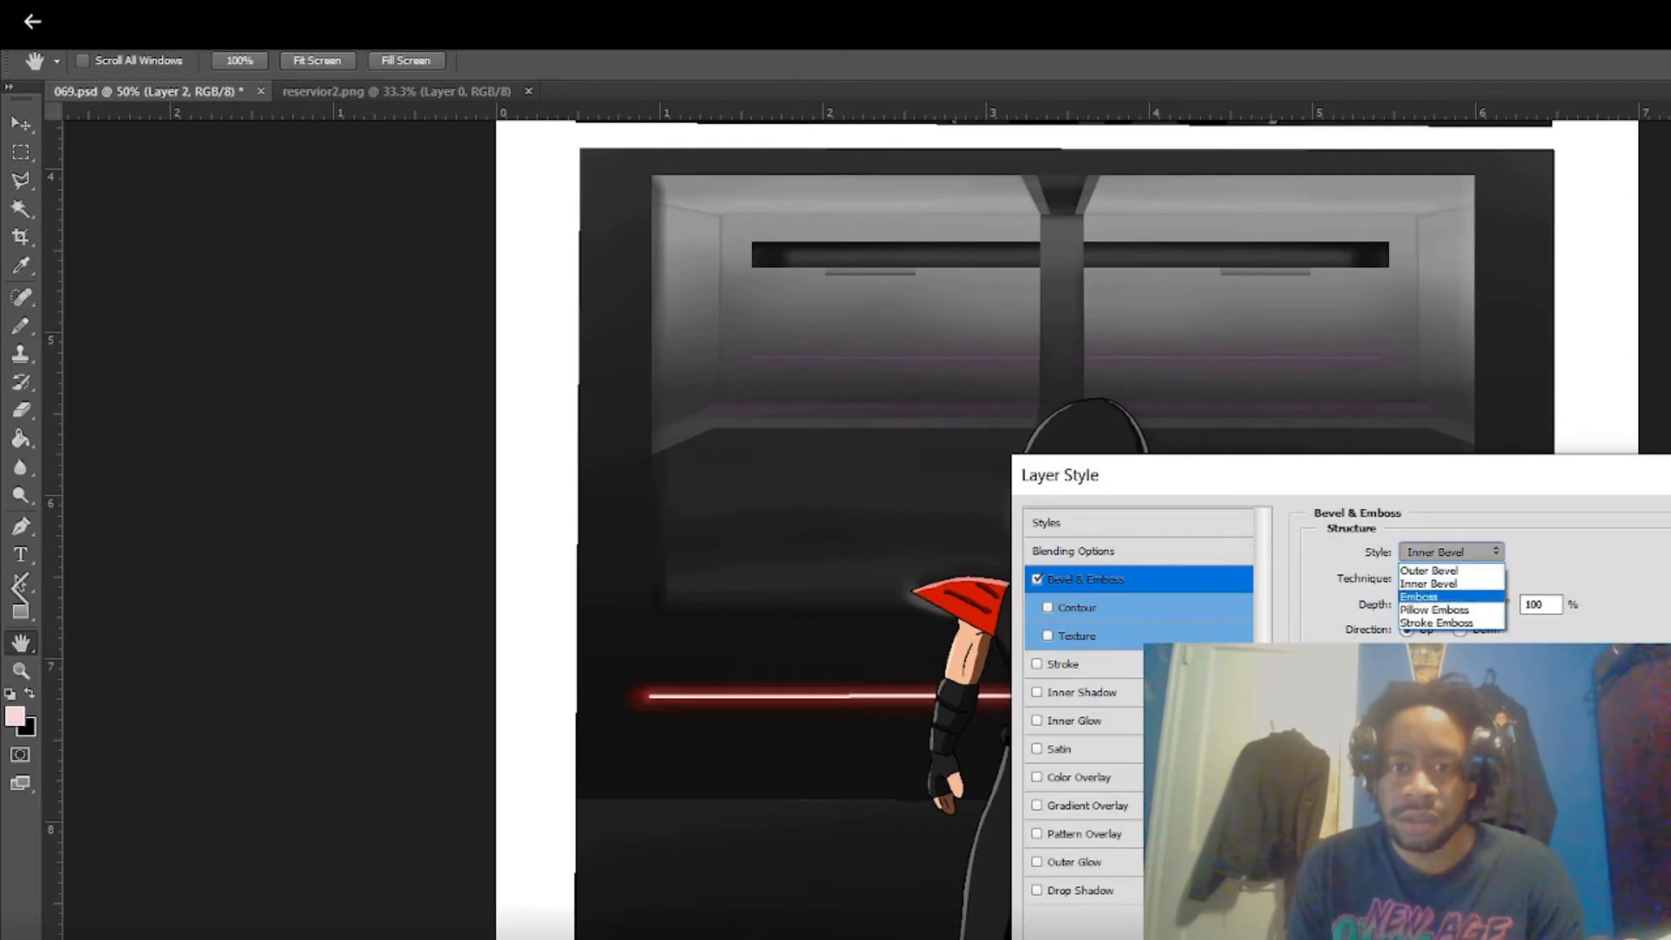
{"action": "left_click", "coordinate": [1436, 612]}
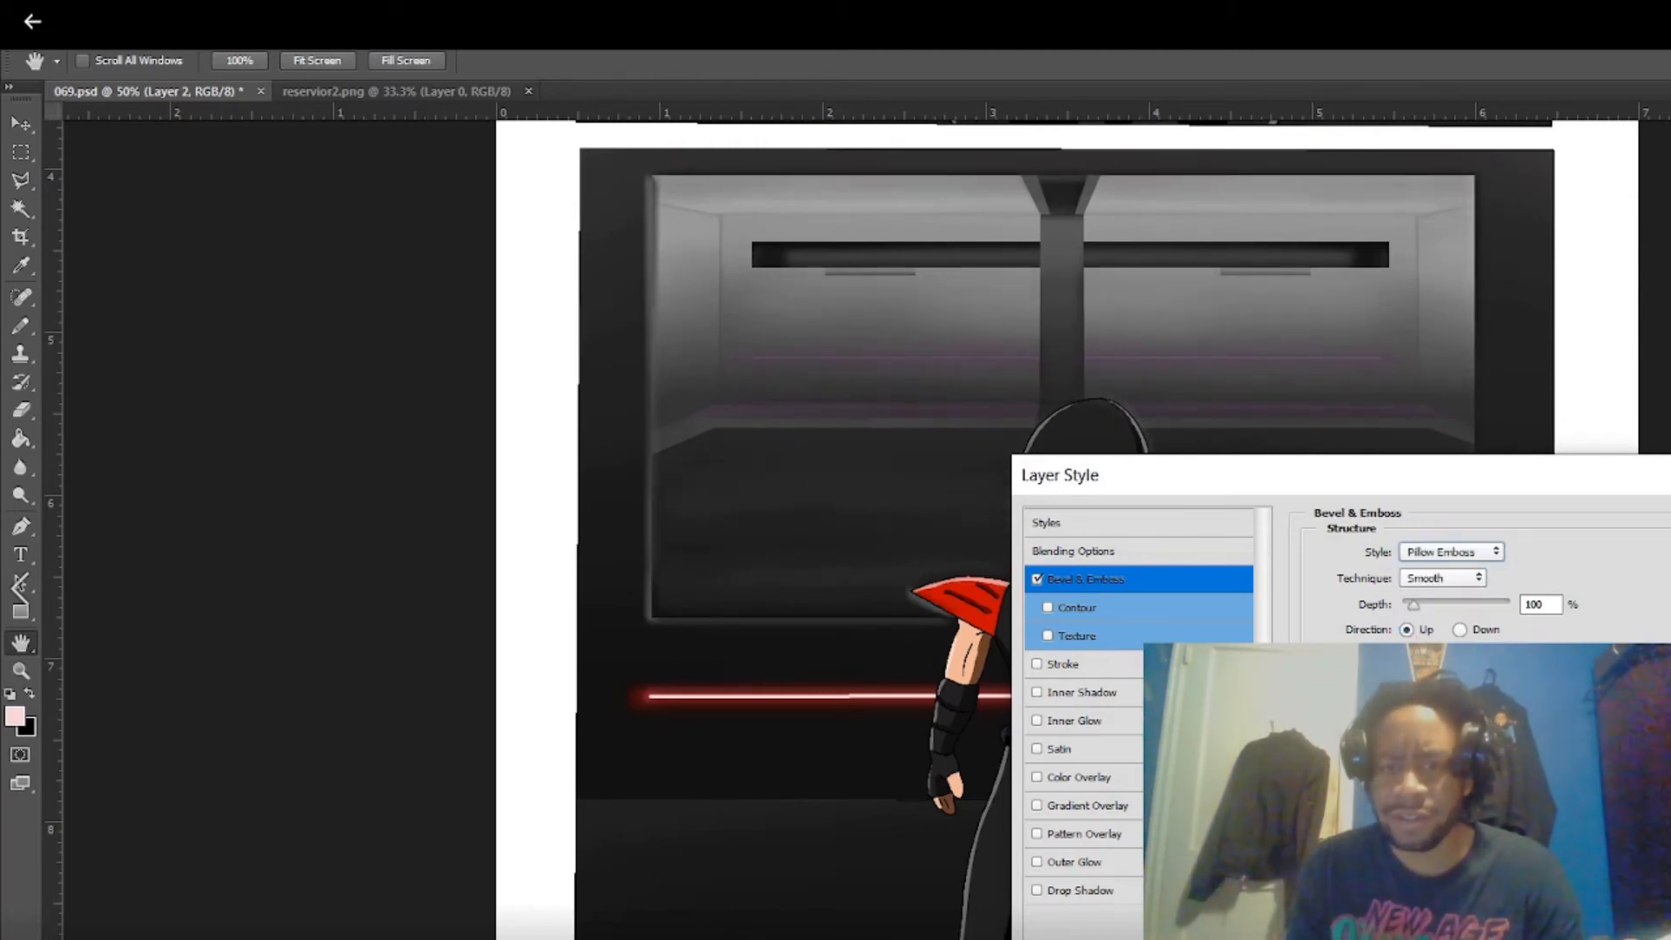
{"action": "left_click", "coordinate": [1451, 551]}
{"action": "left_click", "coordinate": [1436, 627]}
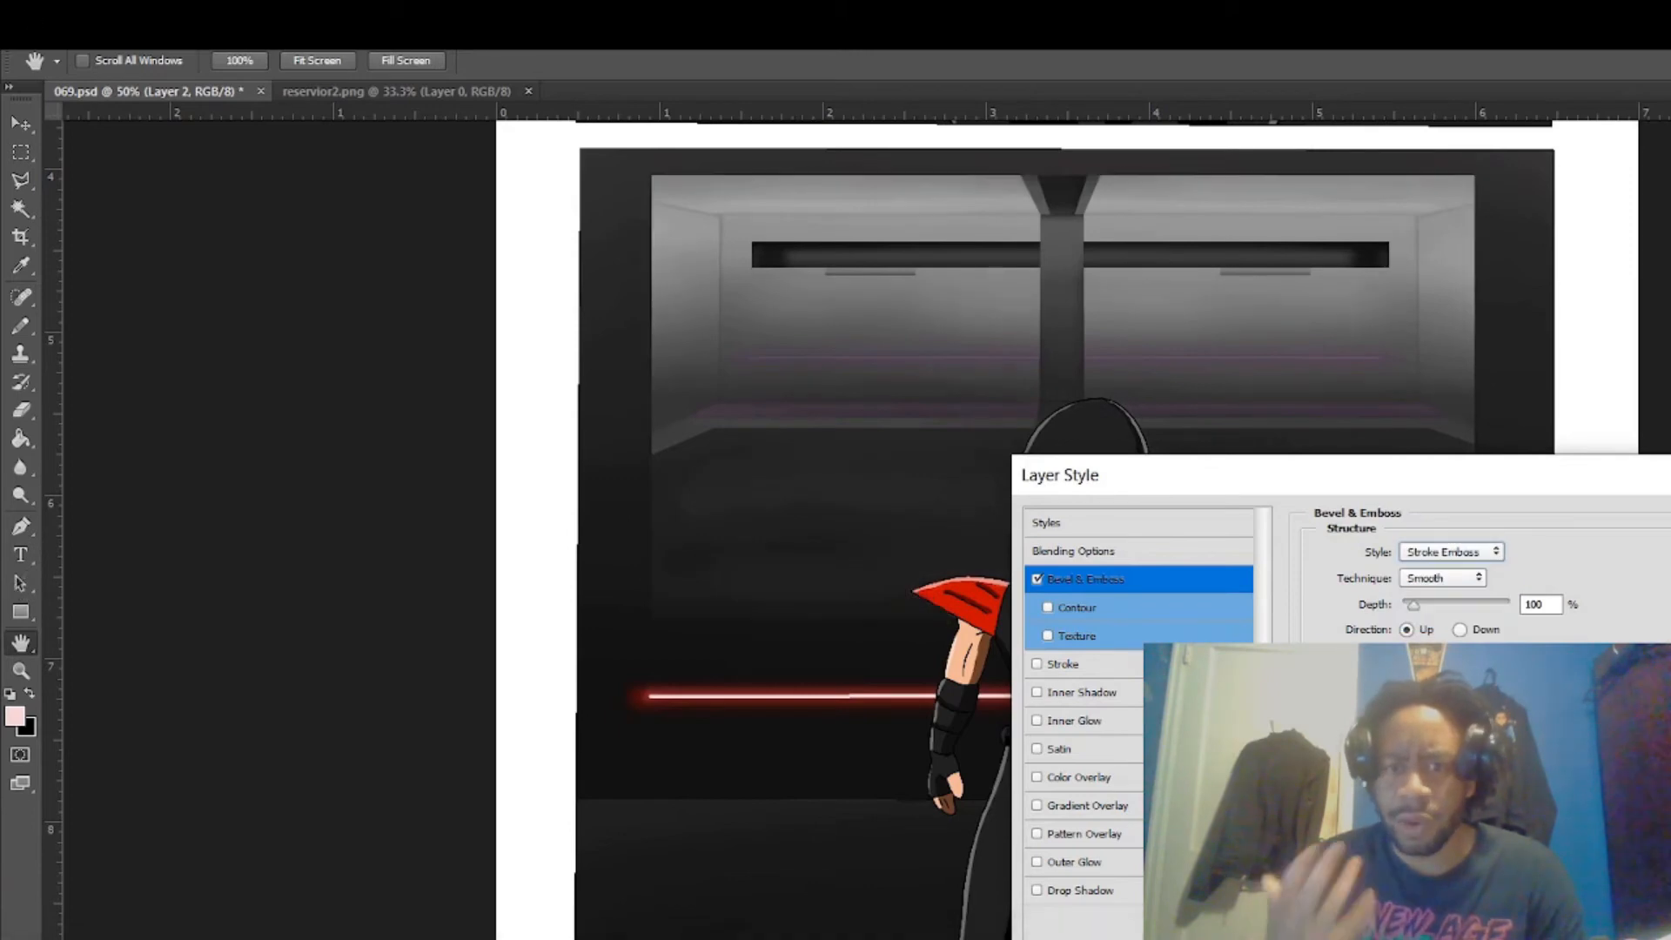
Set the bevel style to Emboss with the direction Down and apply the layer style.
{"action": "left_click", "coordinate": [1450, 551]}
{"action": "left_click", "coordinate": [1436, 599]}
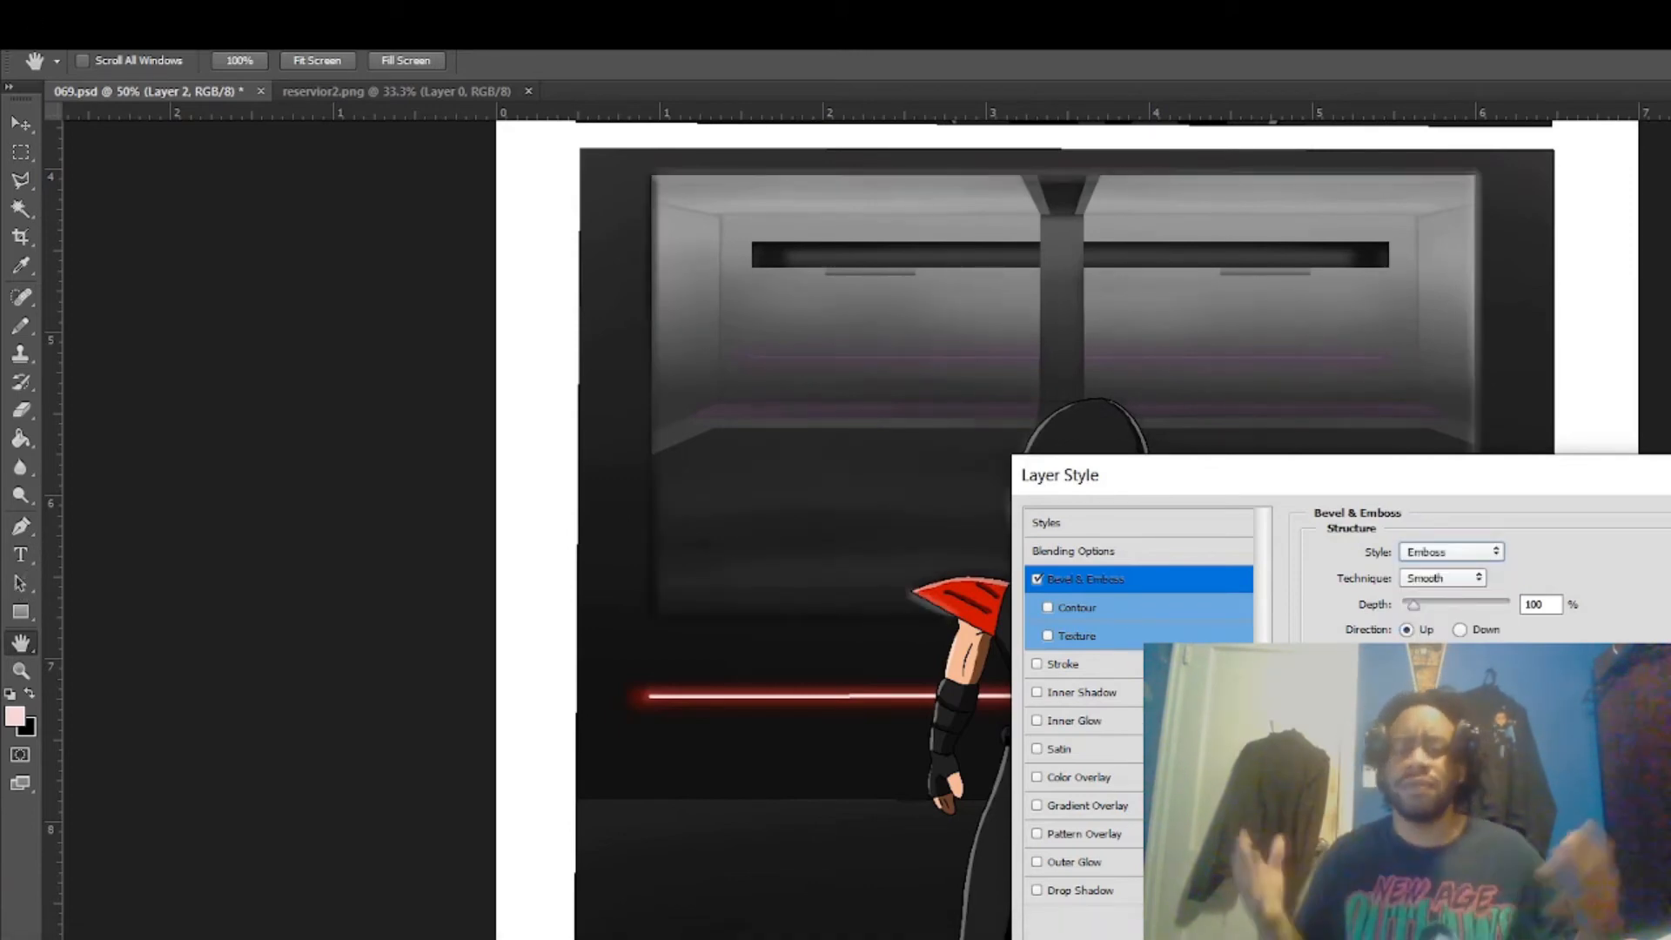
{"action": "left_click", "coordinate": [1460, 629]}
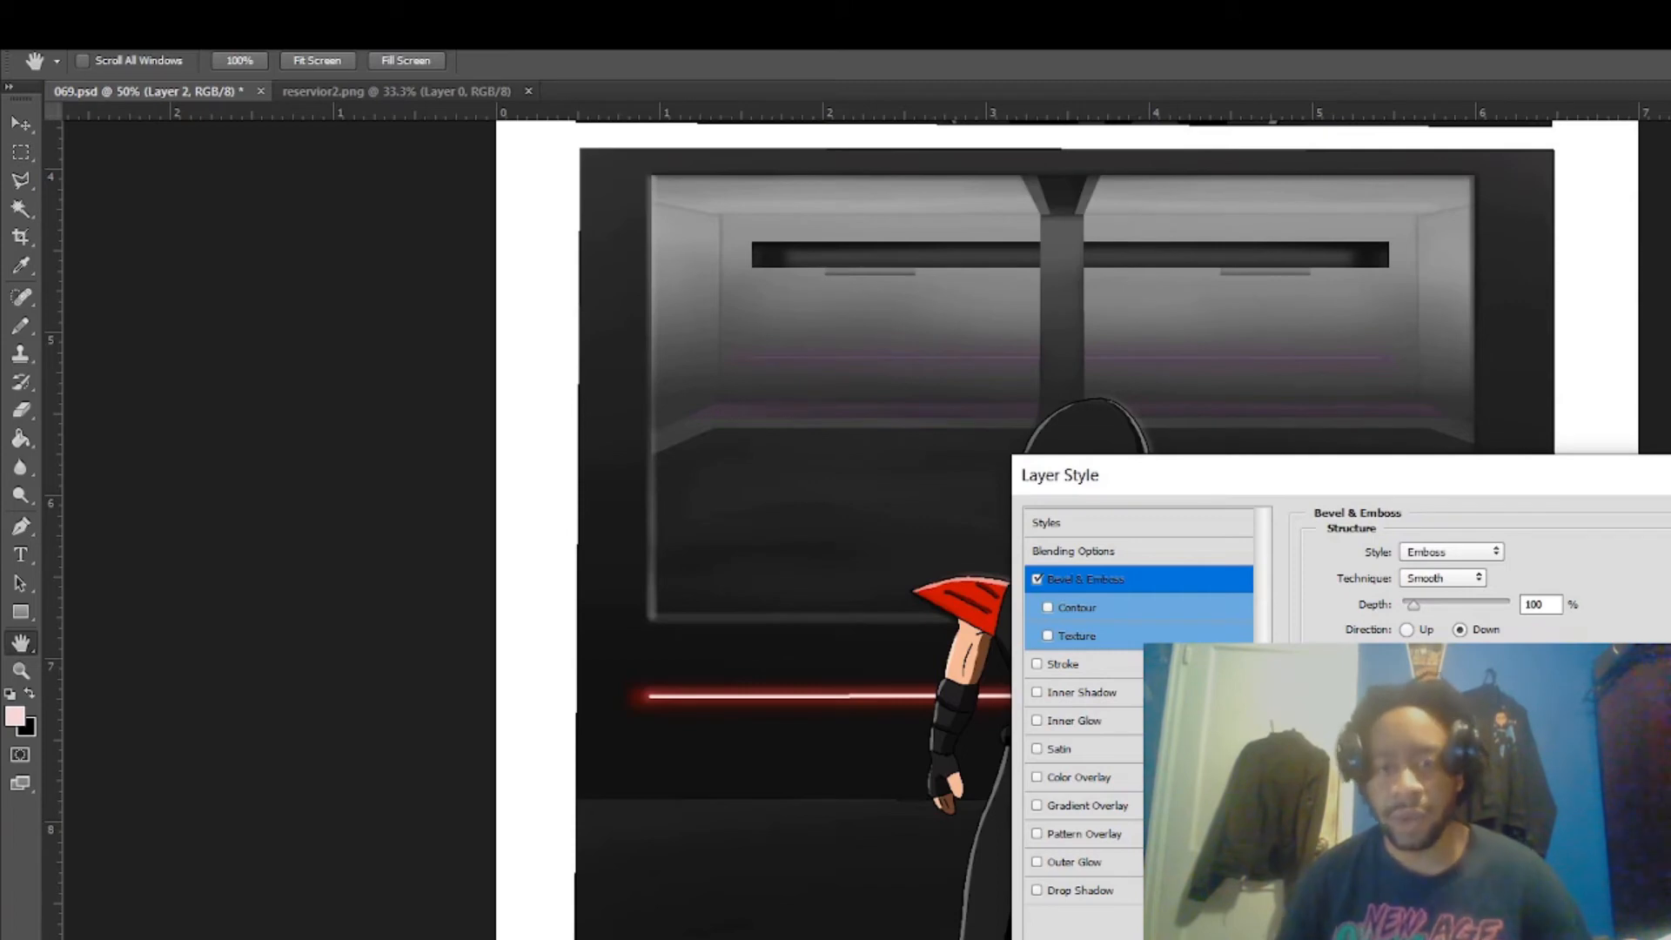
{"action": "key", "text": "Return"}
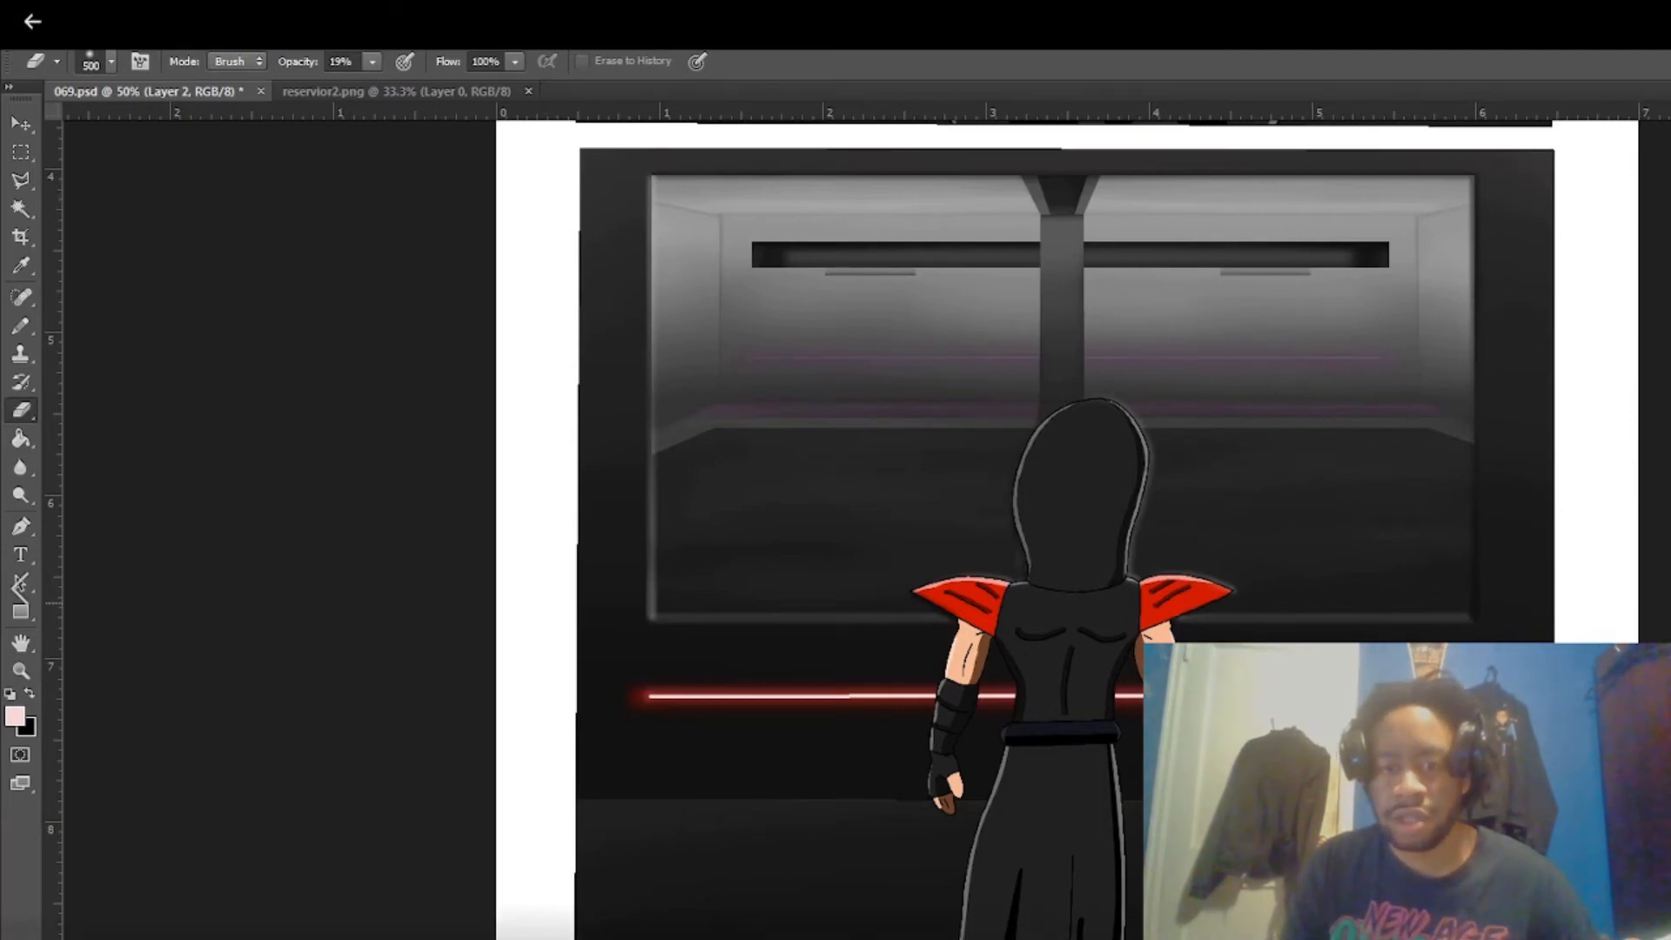
{"action": "scroll", "coordinate": [1066, 529], "scroll_direction": "down", "scroll_amount": 2}
{"action": "scroll", "coordinate": [1066, 529], "scroll_direction": "up", "scroll_amount": 2}
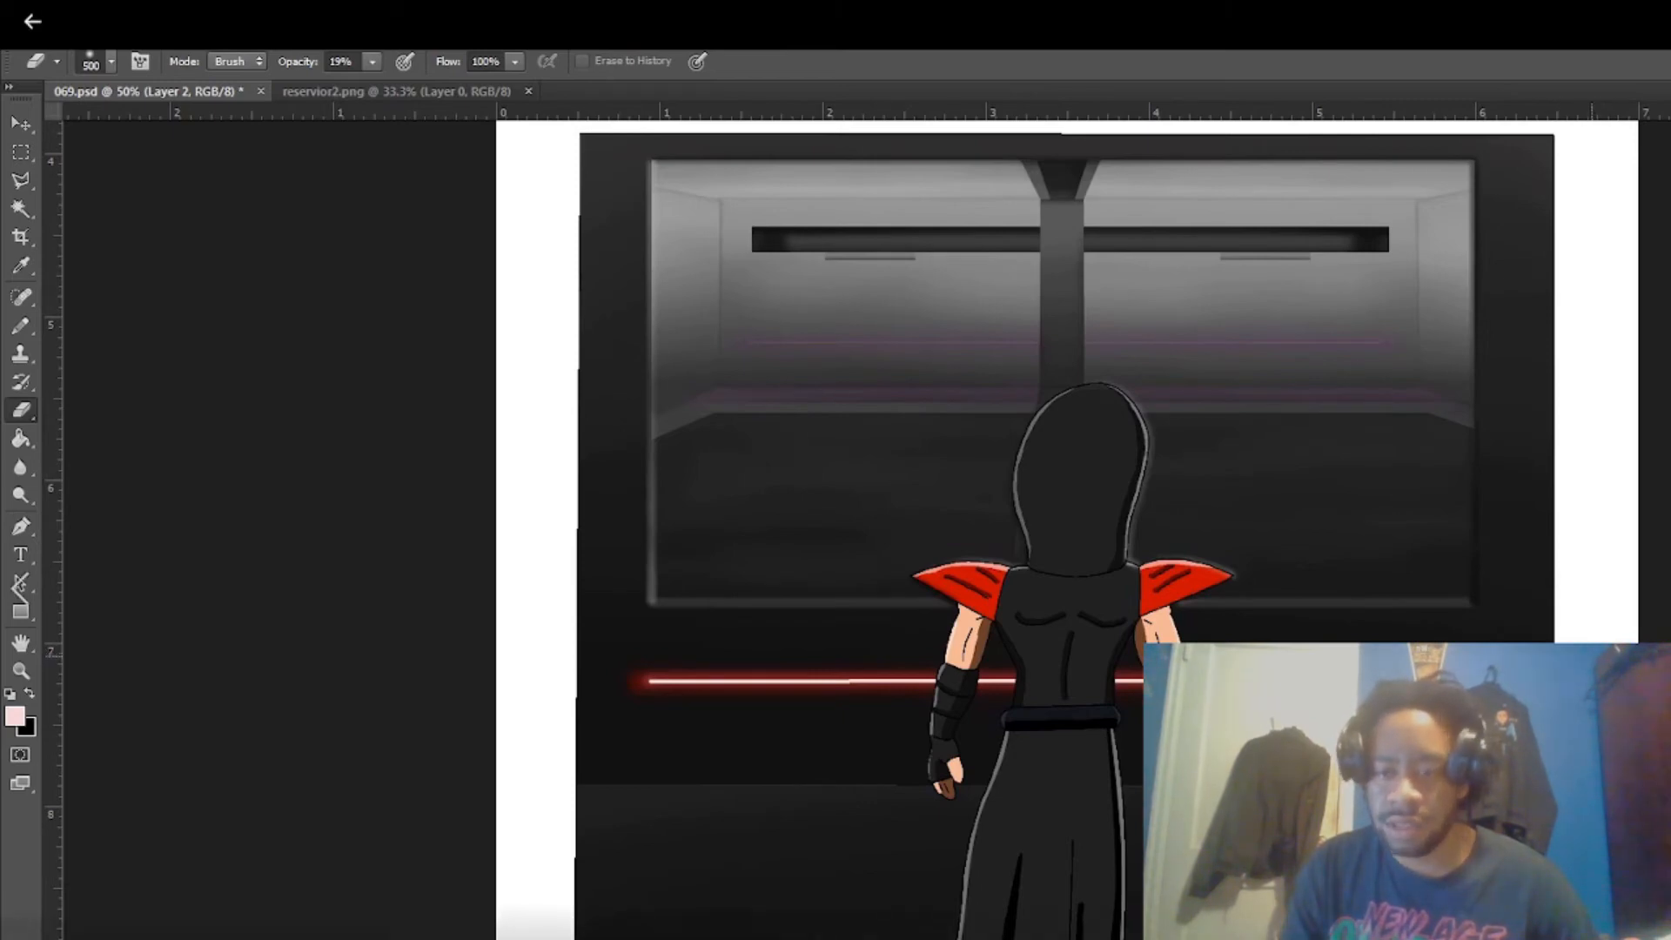
{"action": "scroll", "coordinate": [1061, 522], "scroll_direction": "up", "scroll_amount": 1}
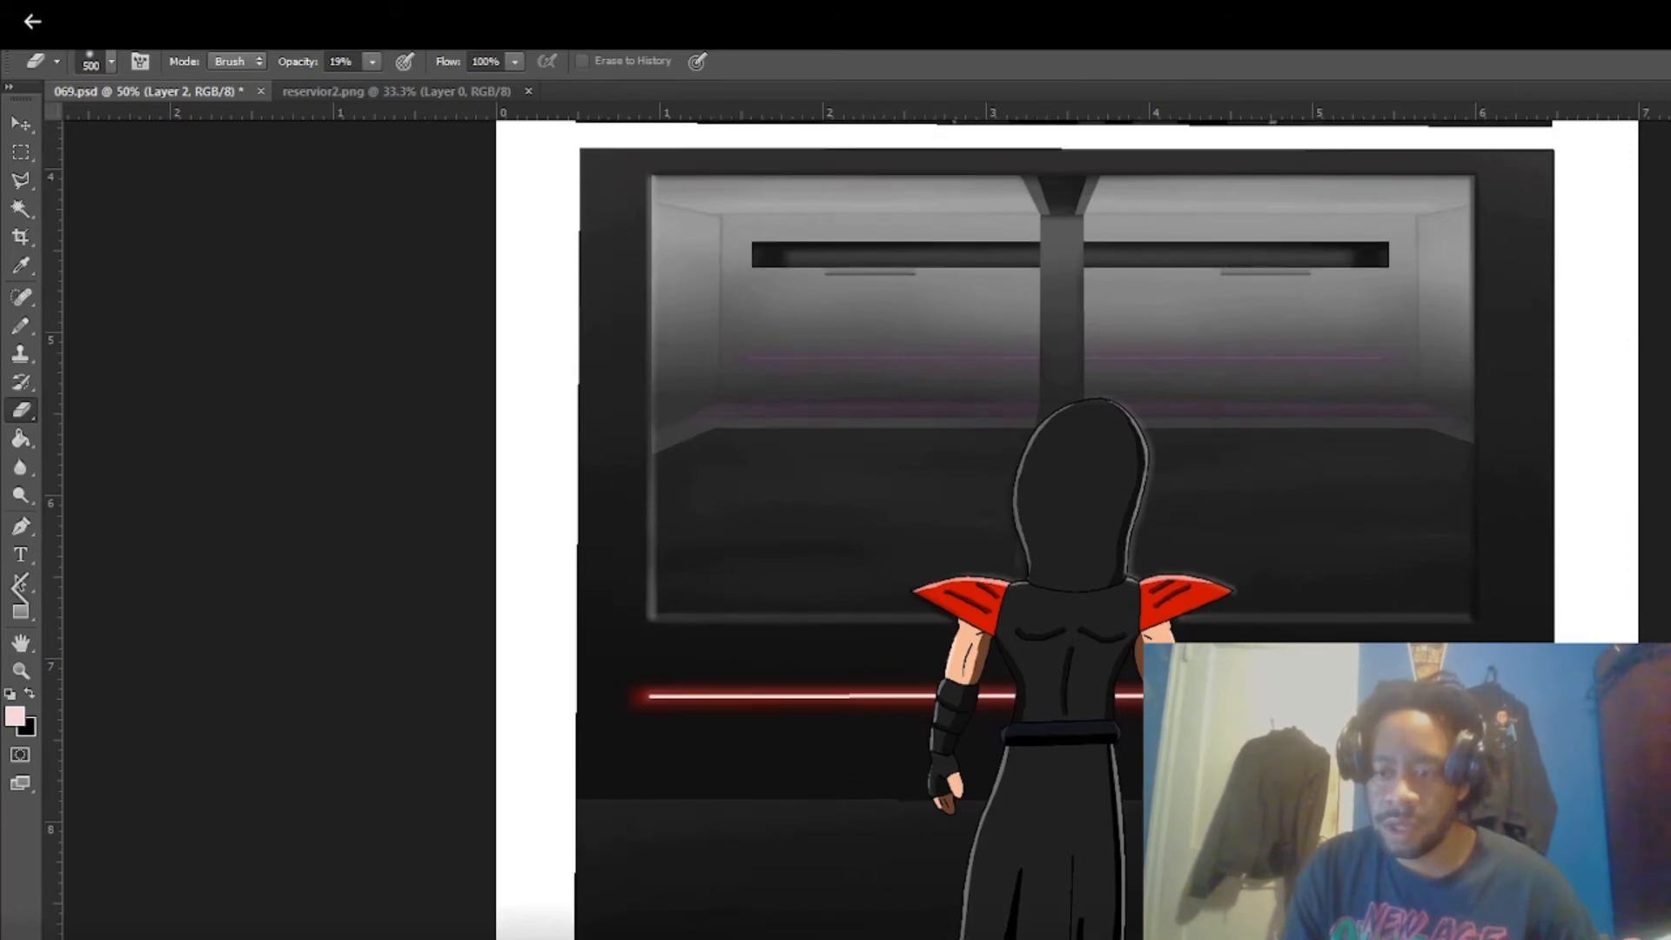
{"action": "key", "text": "ctrl+minus"}
{"action": "key", "text": "ctrl+minus"}
{"action": "key", "text": "ctrl+plus"}
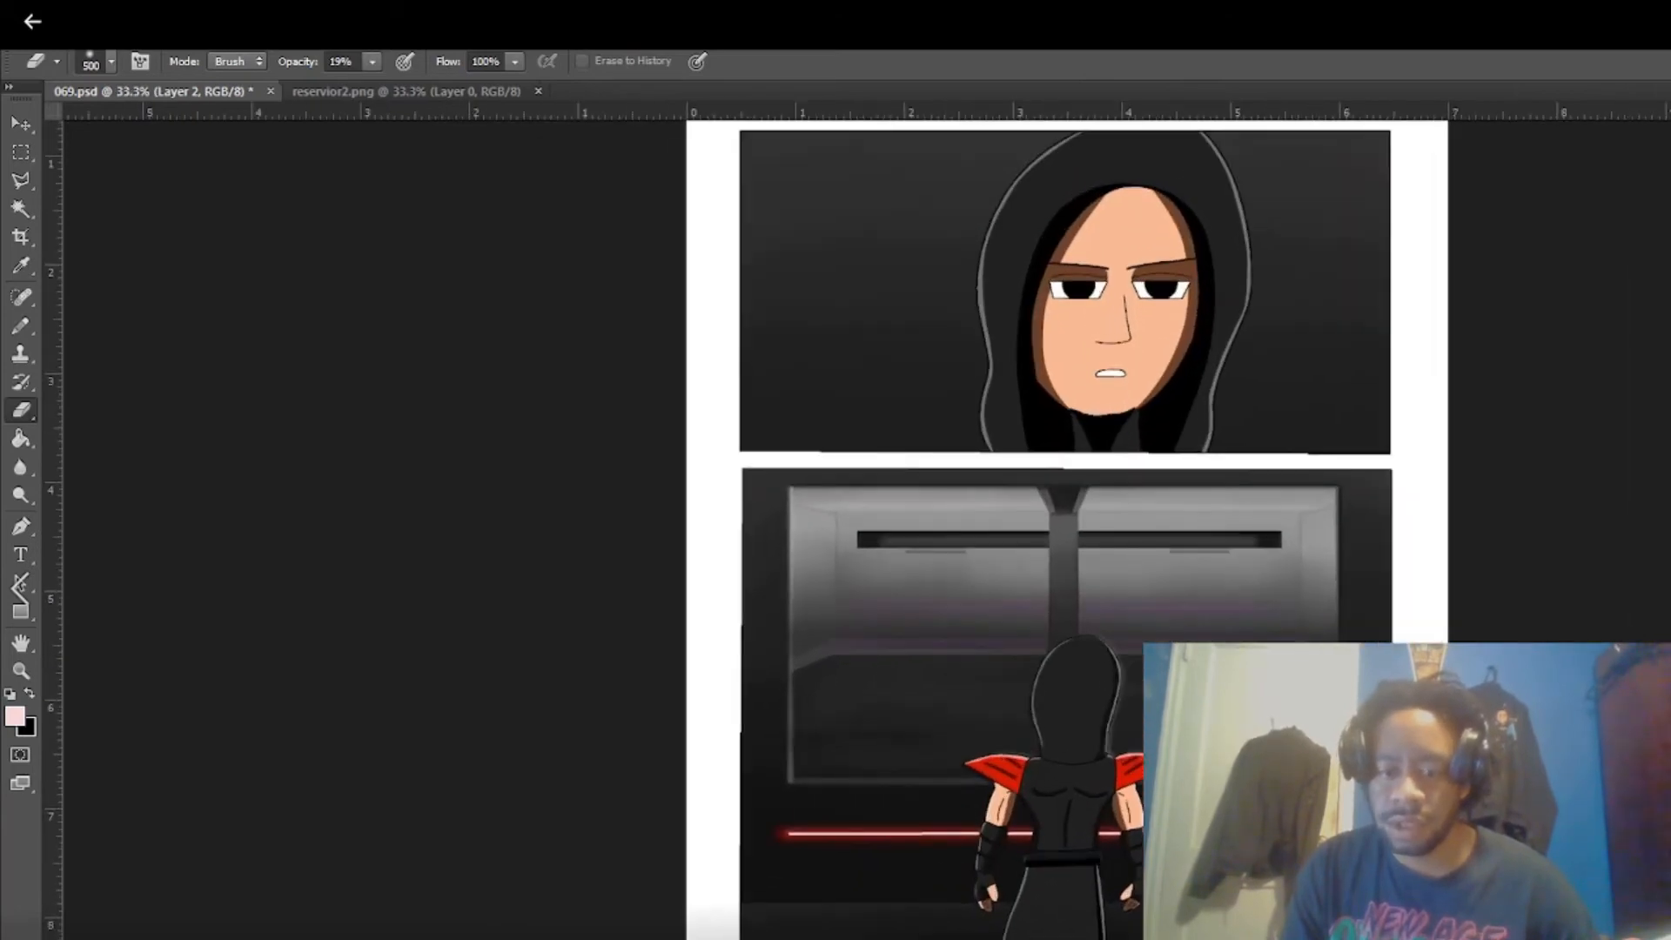